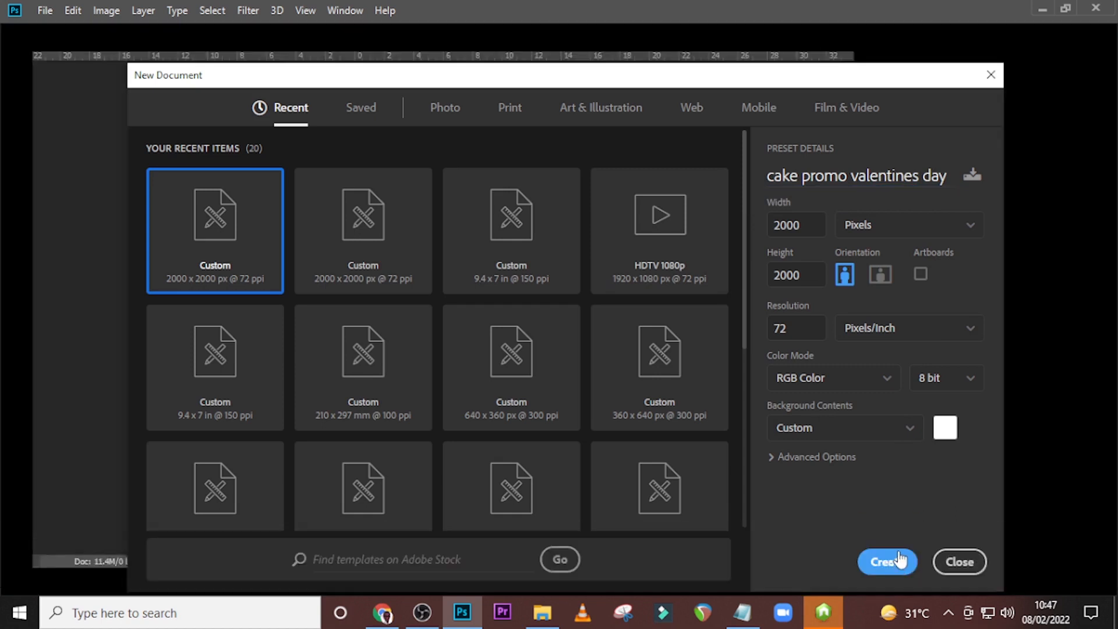
Create the 2000 × 2000 px document and add a guide layout with 2 columns and 2 rows.
click(892, 561)
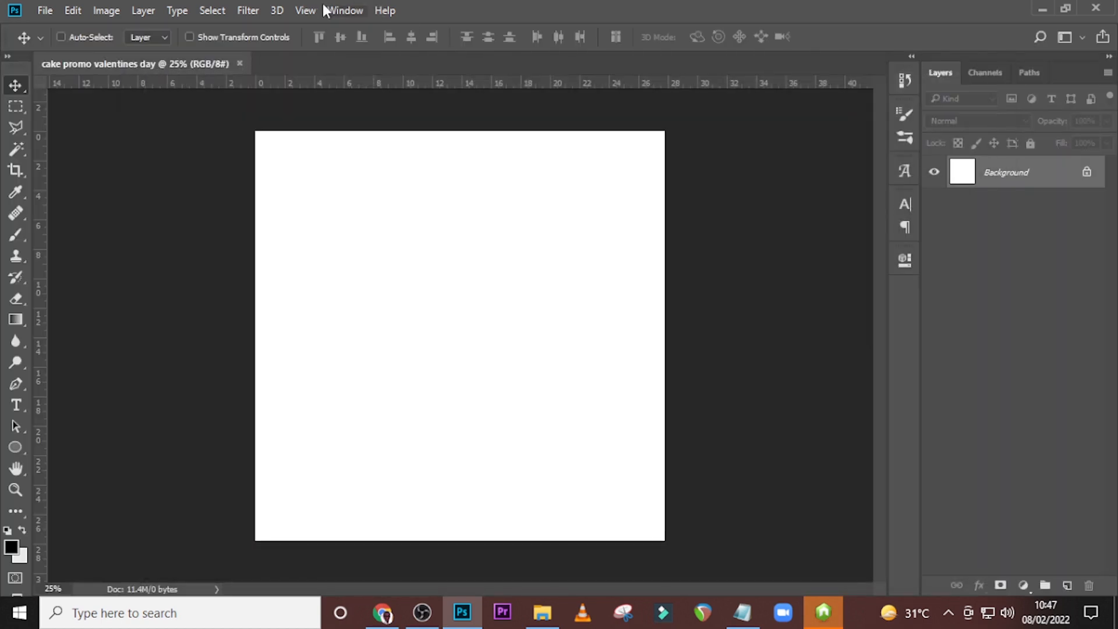
click(305, 10)
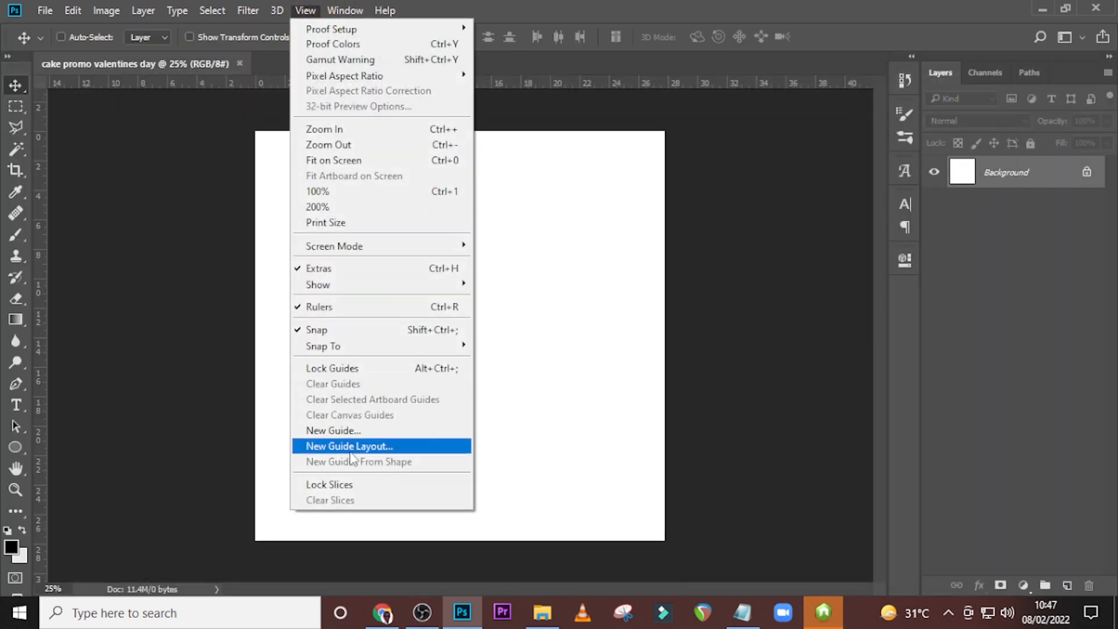
click(352, 446)
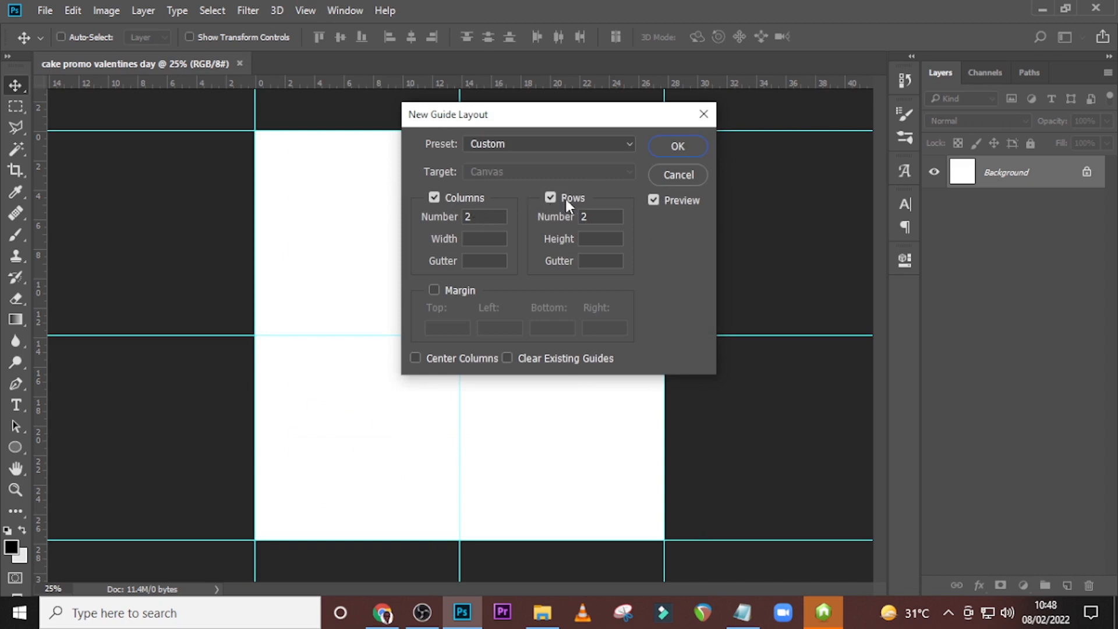
click(678, 147)
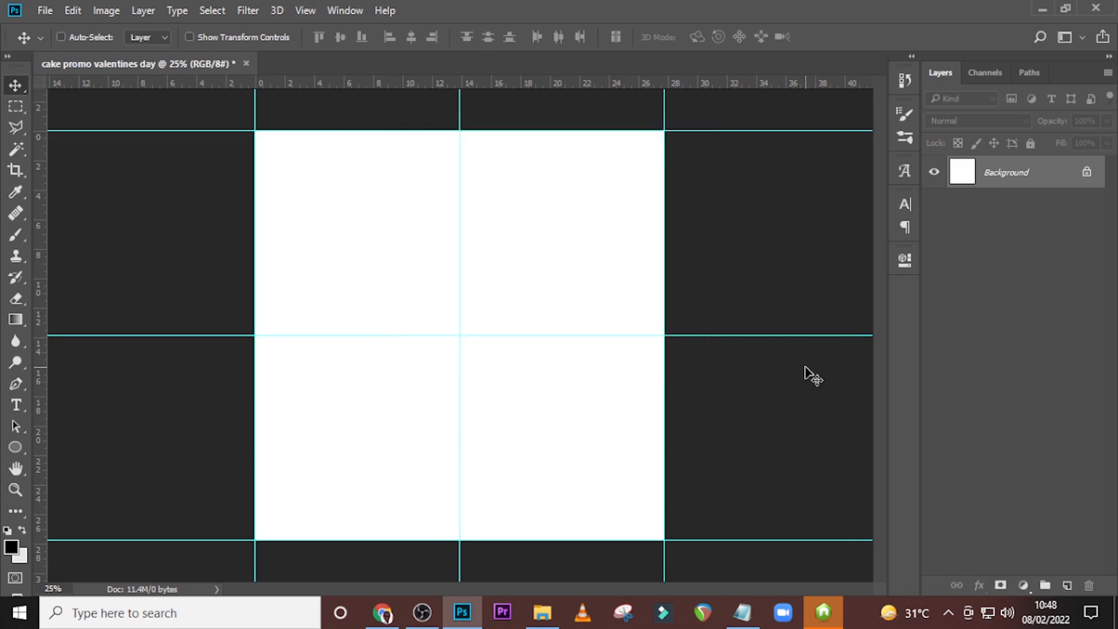
Add a Solid Color fill layer above the background with the colour #f1f6cc.
click(1023, 585)
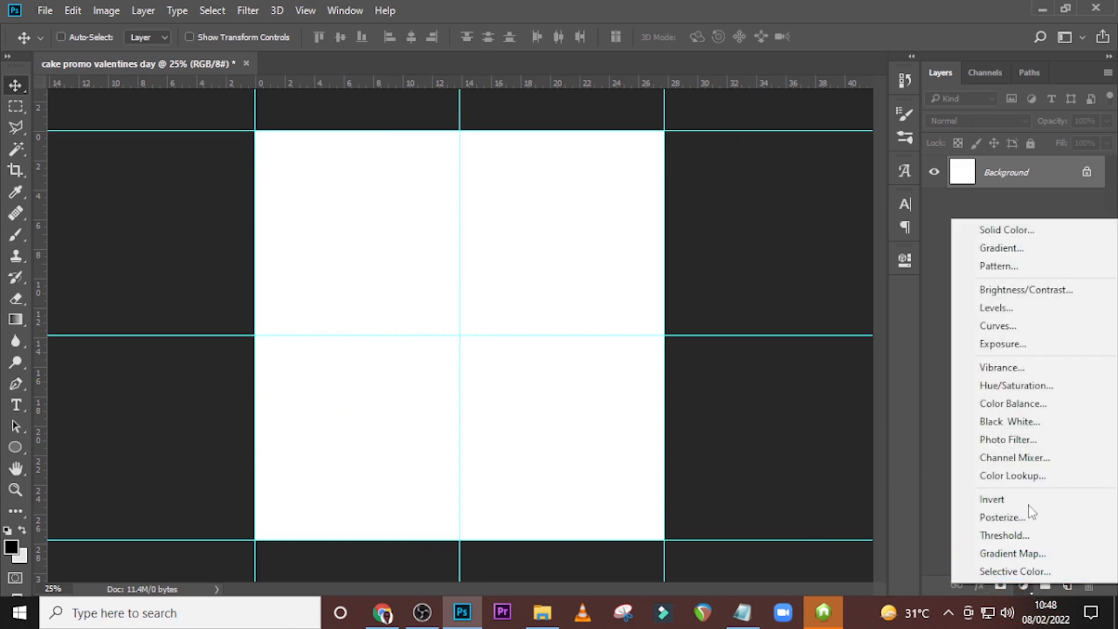
click(1002, 228)
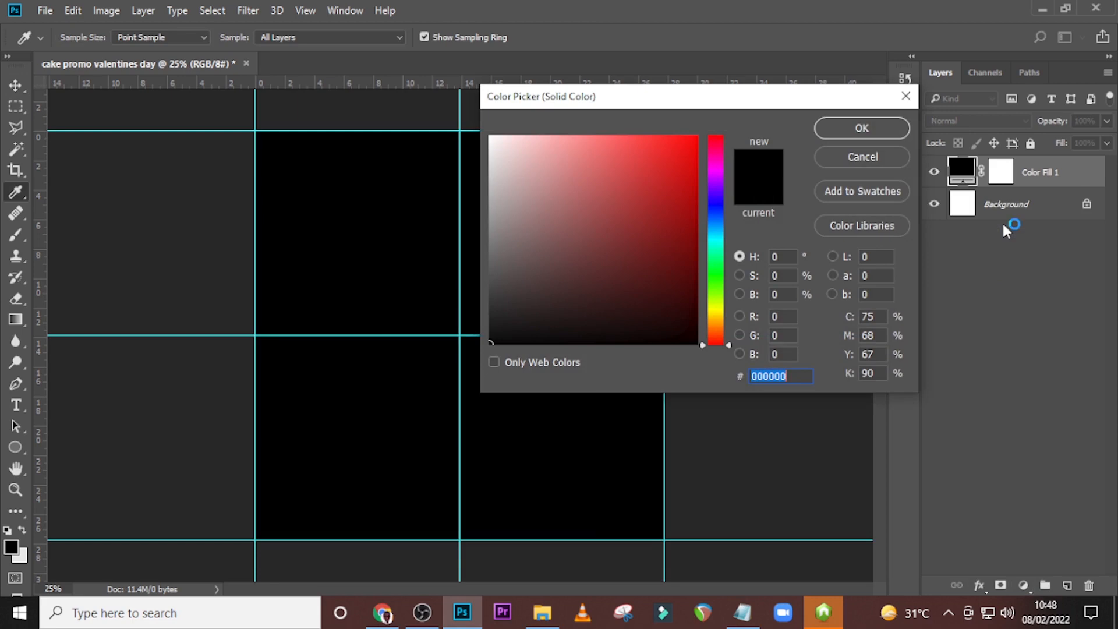
text(f)
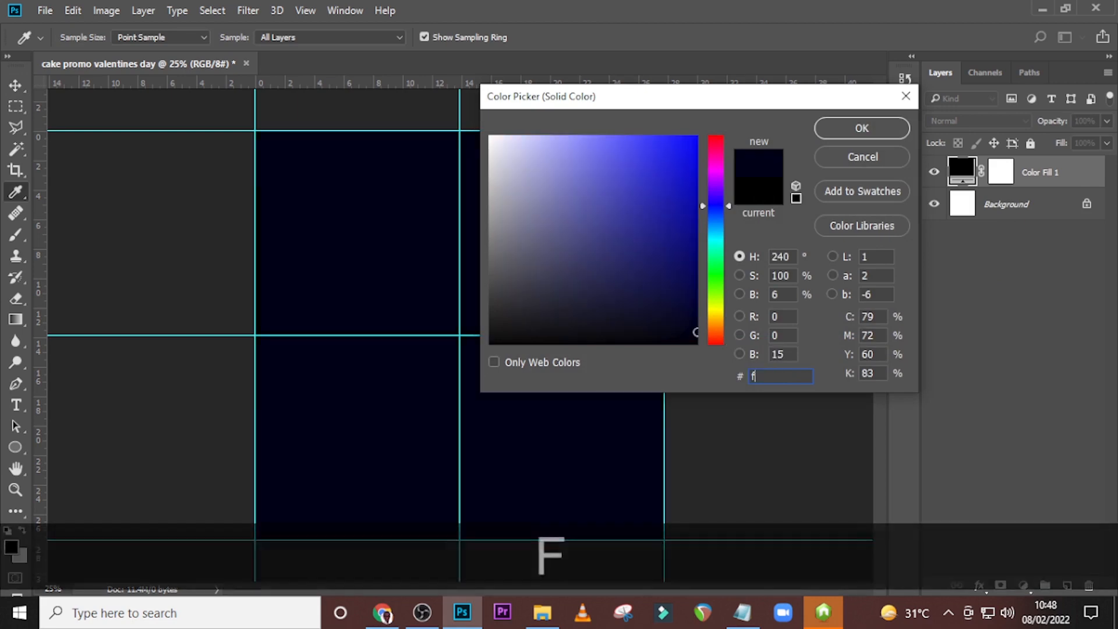
text(1)
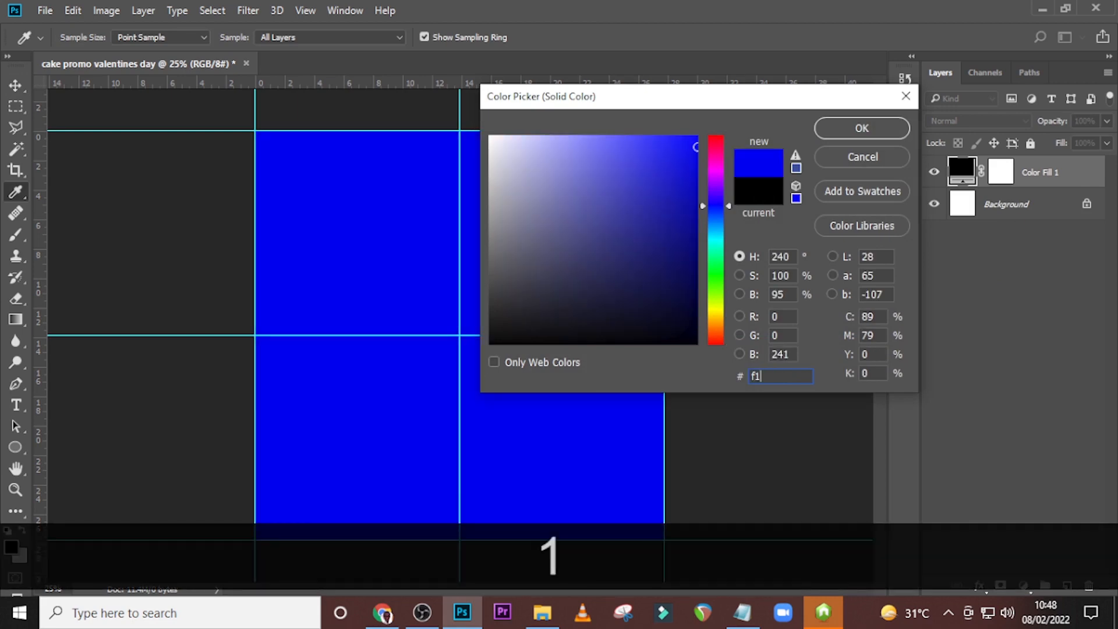
text(f6)
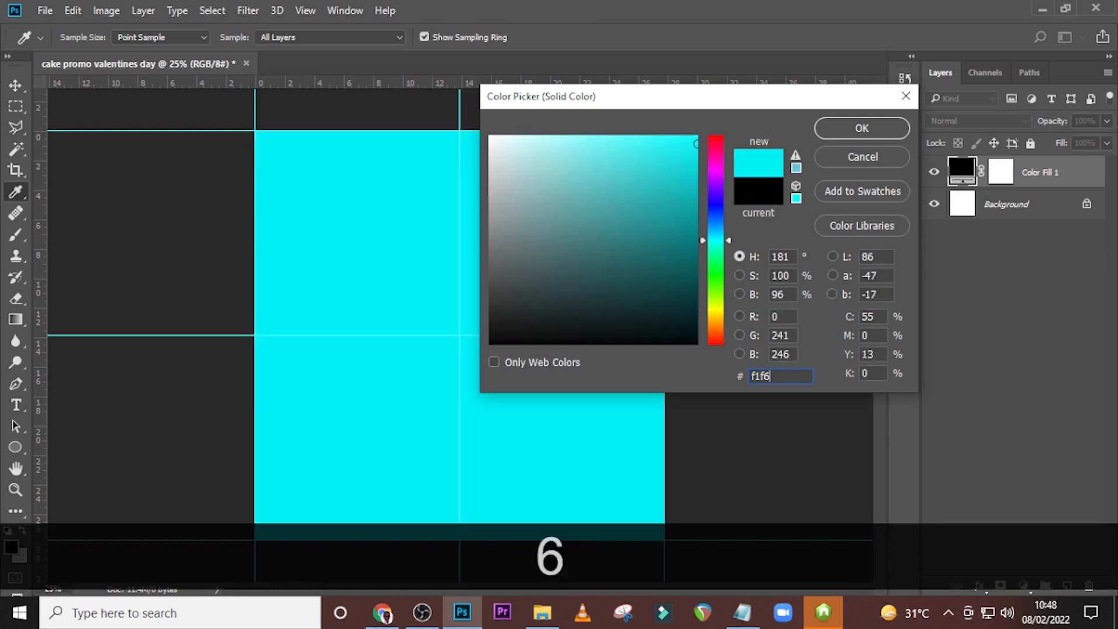
text(cc)
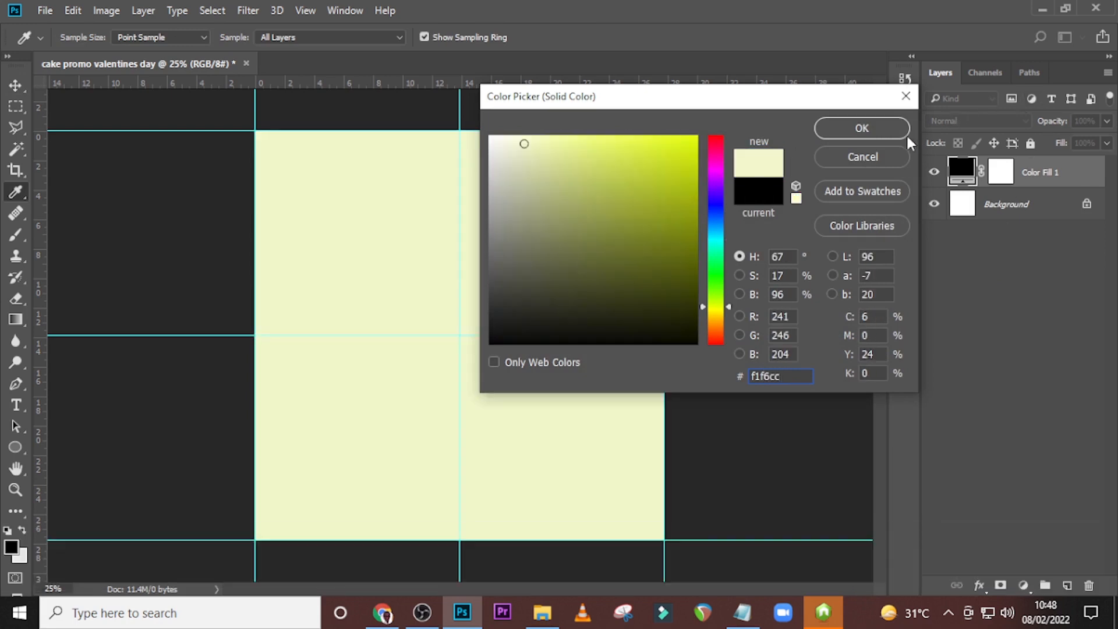
click(885, 128)
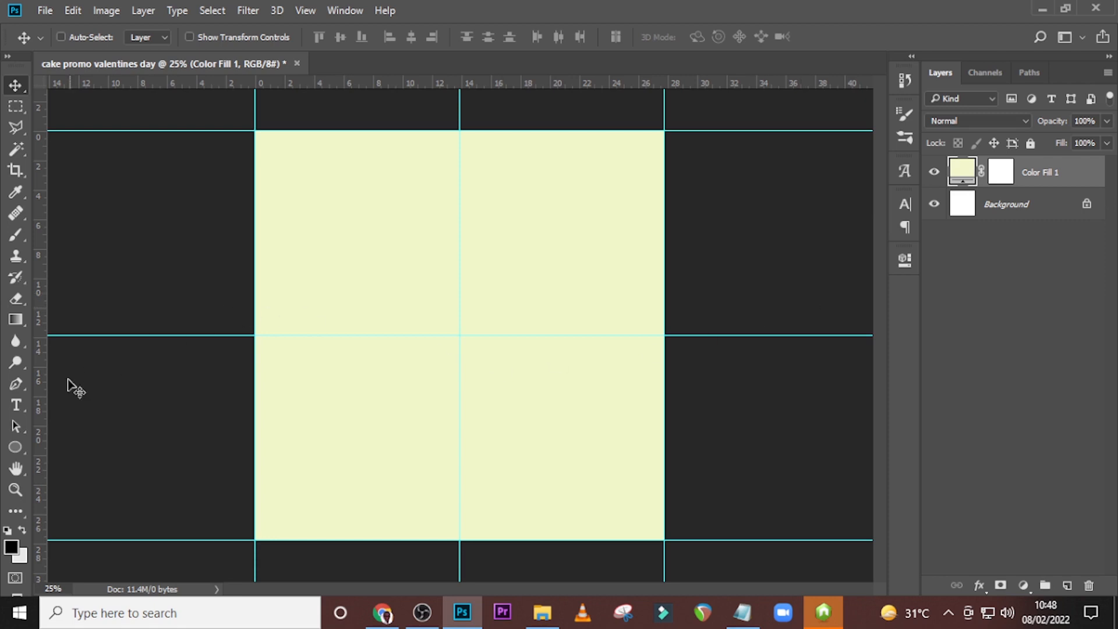
Draw a rectangle about 2144 × 984 px covering the lower half of the canvas, starting just below the horizontal centre guide.
click(23, 449)
drag(24, 448, 68, 447)
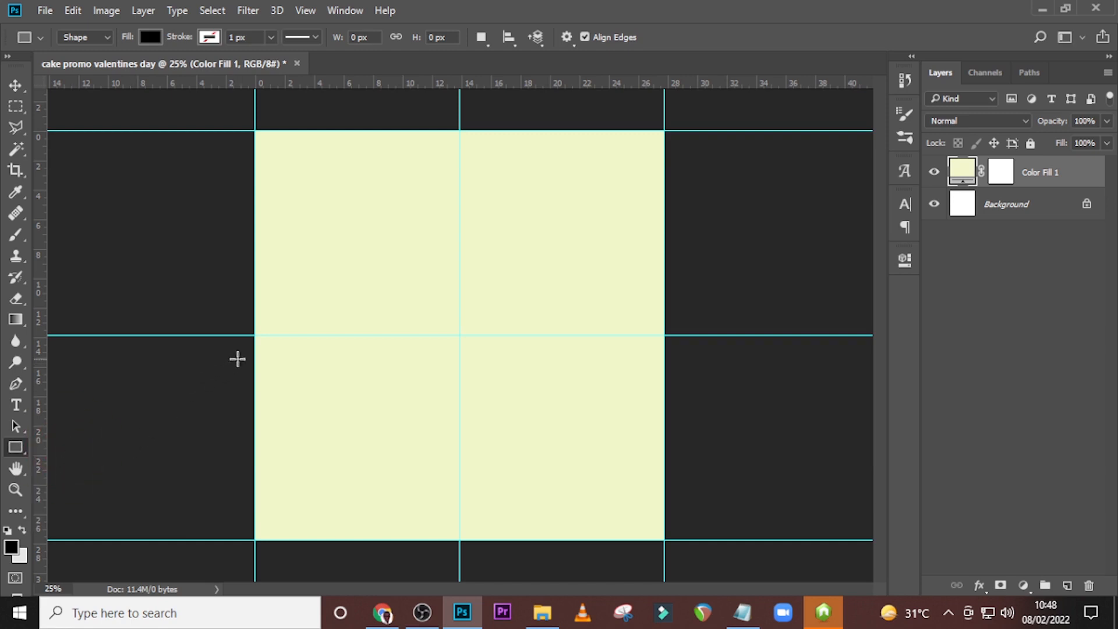
drag(244, 351, 682, 552)
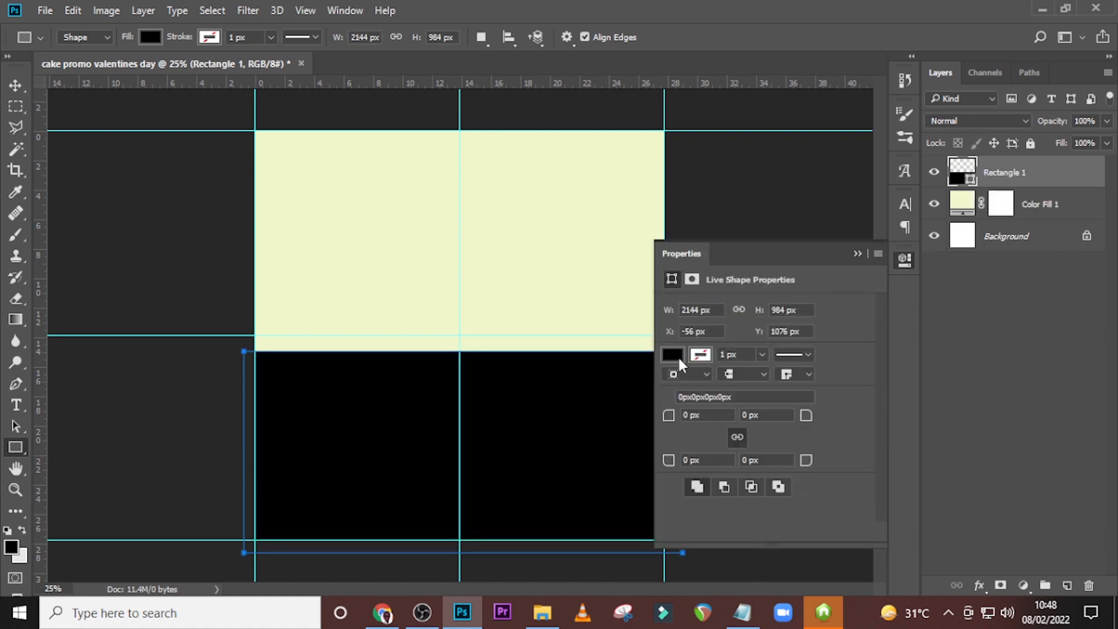
Set the lower-half rectangle's fill colour to #3d3333.
click(673, 354)
click(829, 111)
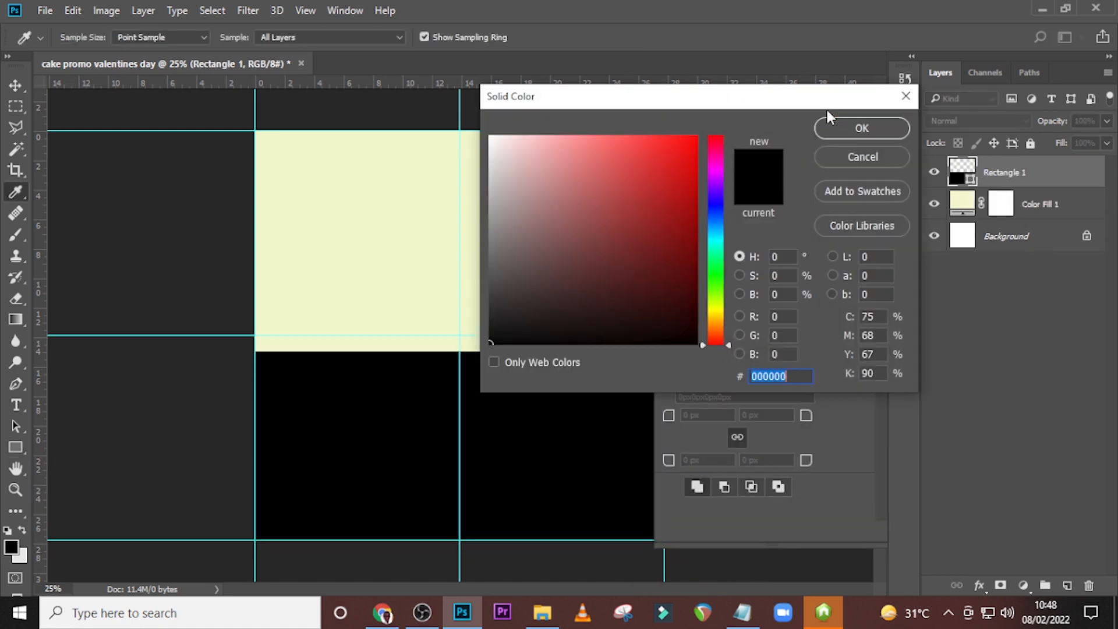
text(3)
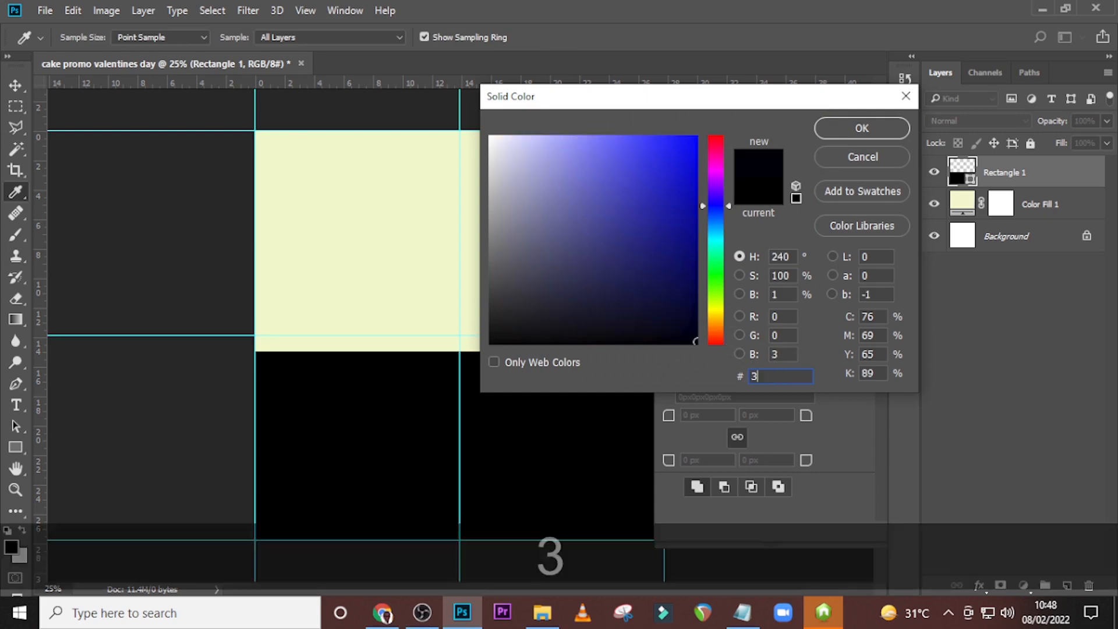
text(d3333)
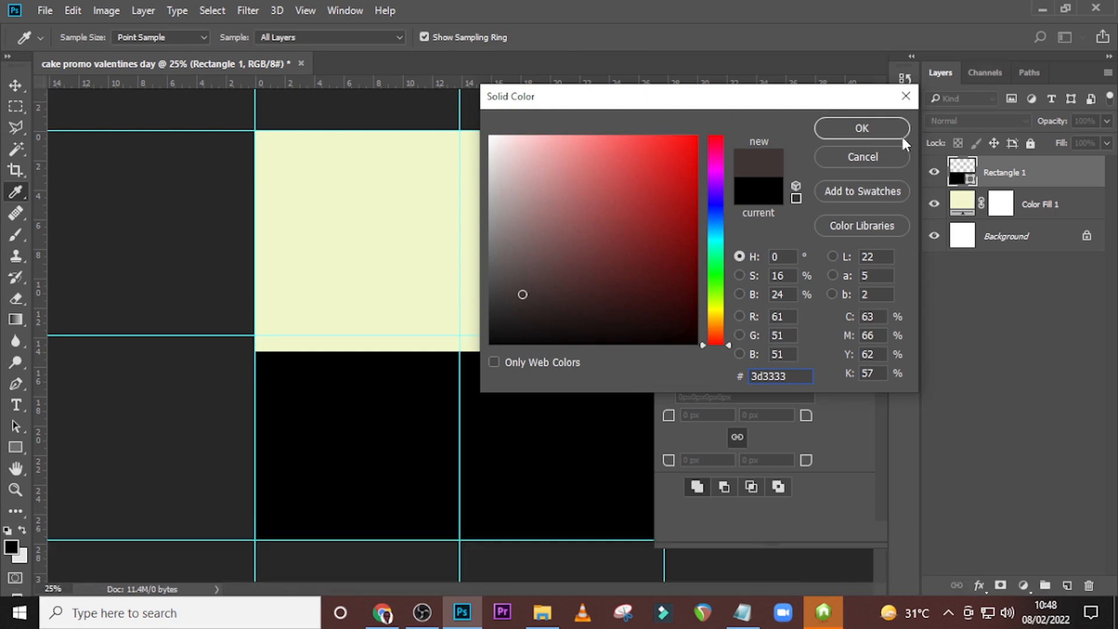
click(873, 128)
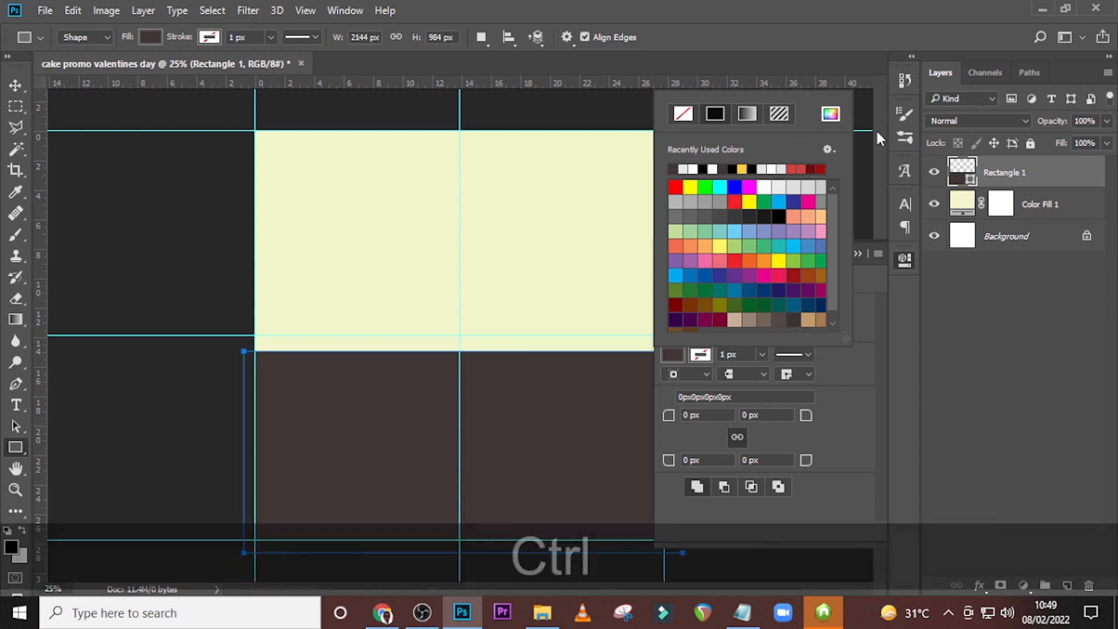
Duplicate the dark rectangle layer and move the copy 30 px down.
key(ctrl+j)
key(v)
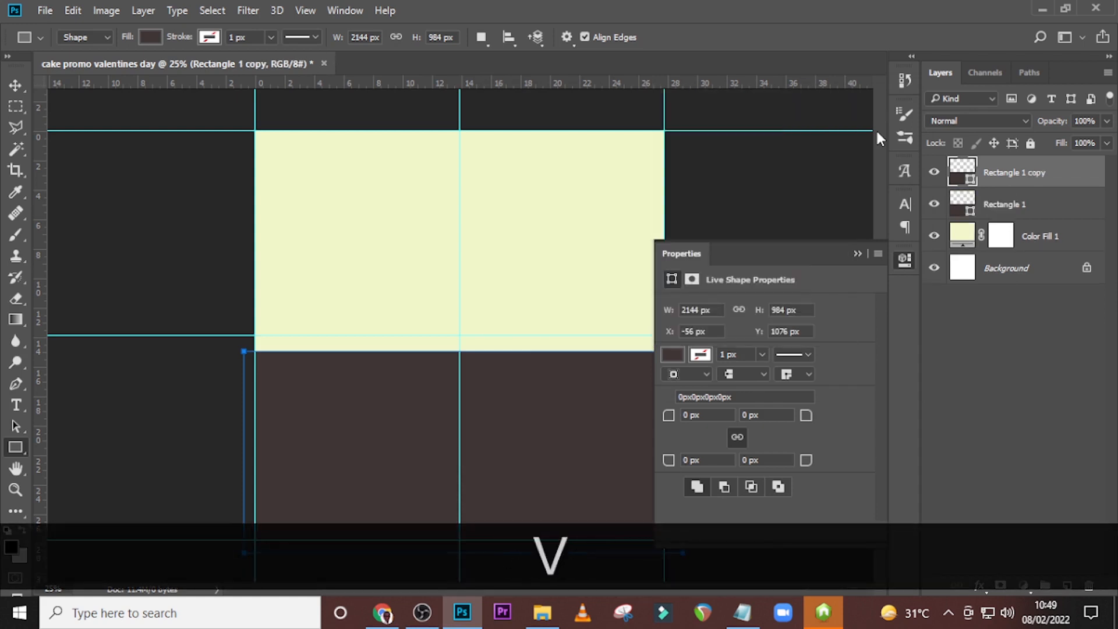
key(shift+Down)
key(shift+Down)
key(shift+Down)
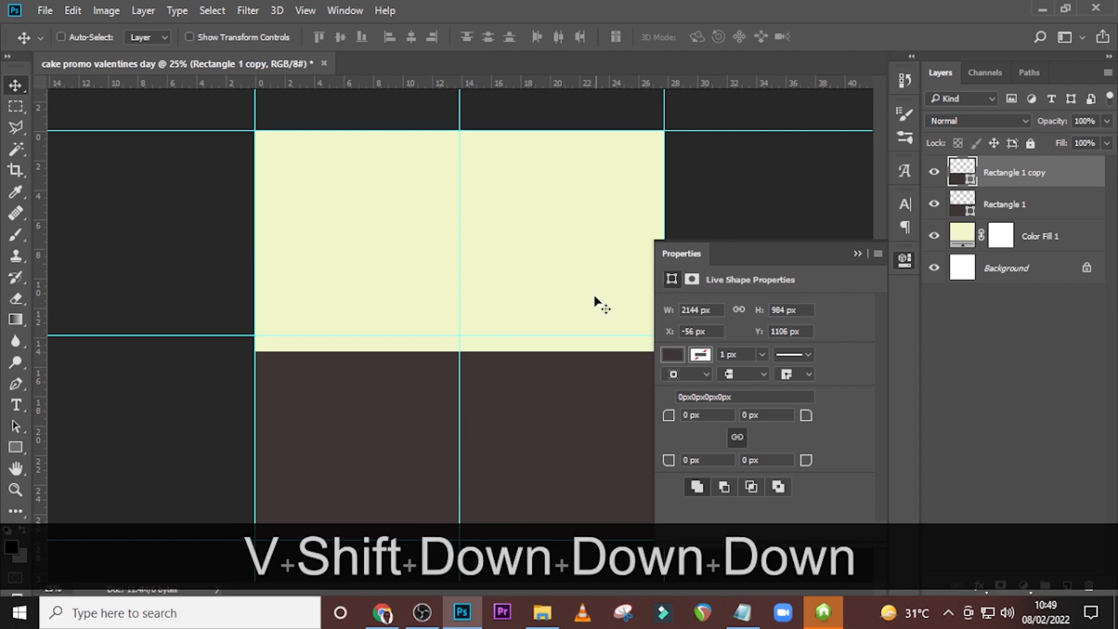
Set the duplicated rectangle's fill colour to red #d03034.
click(672, 357)
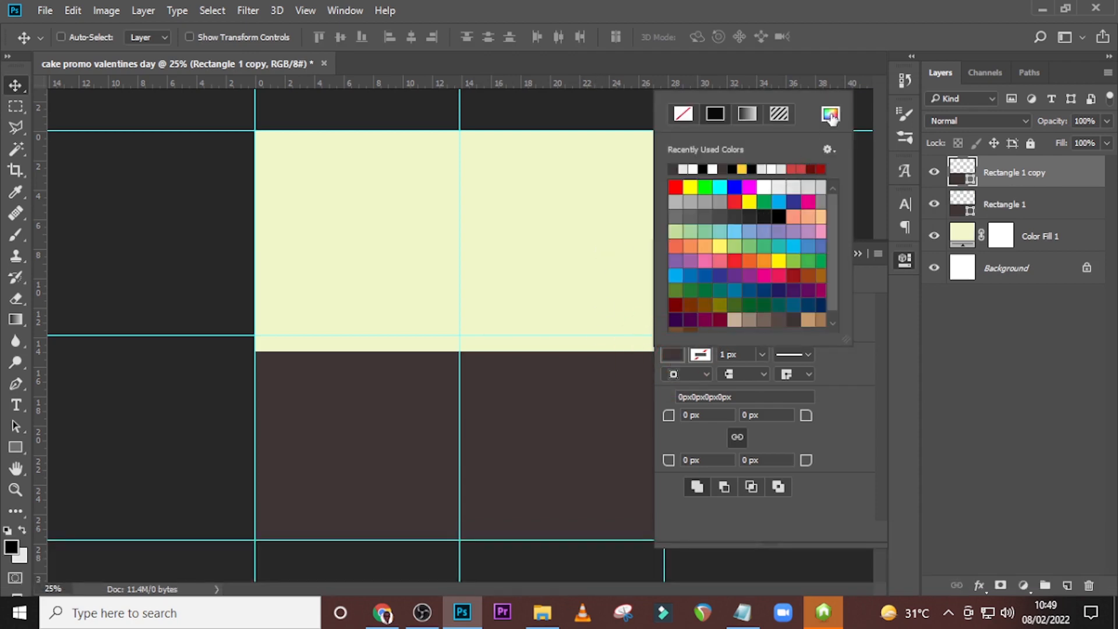
click(830, 112)
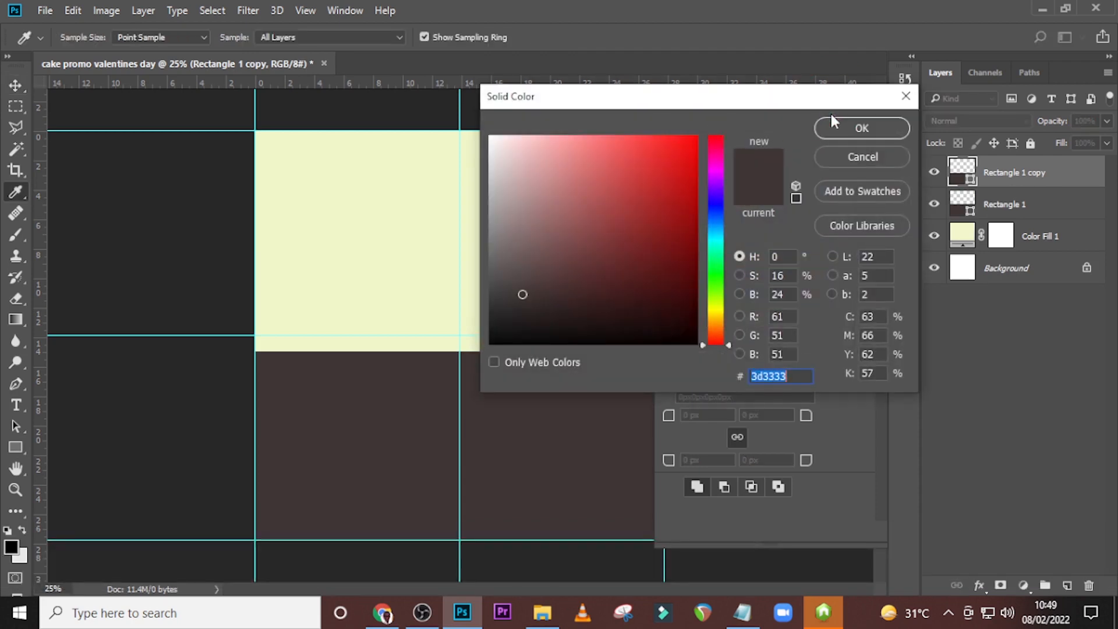
text(d)
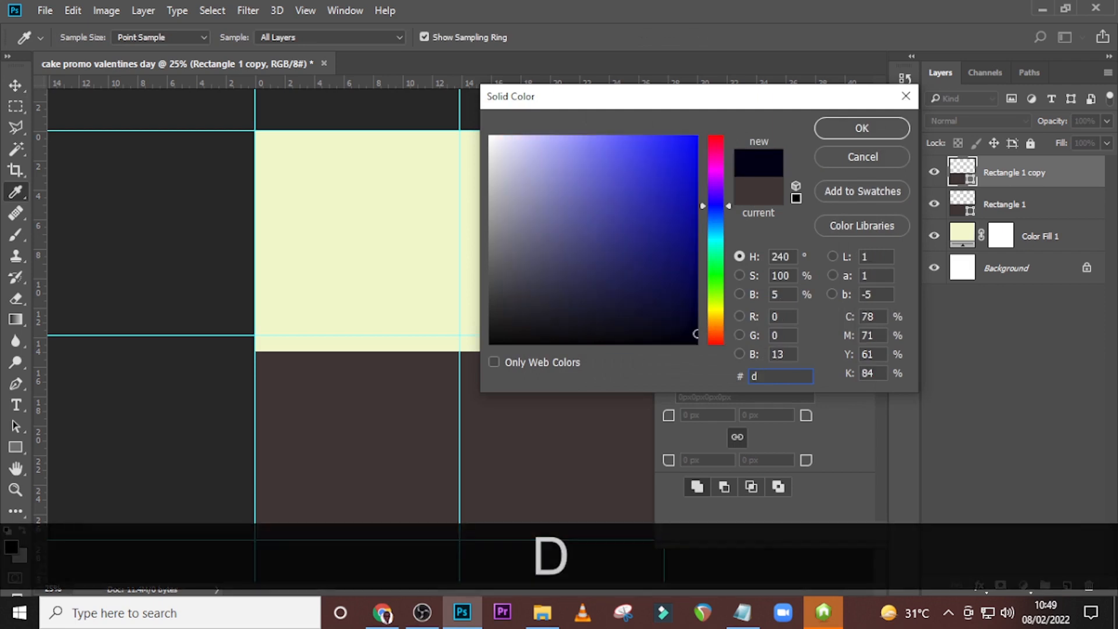
text(030)
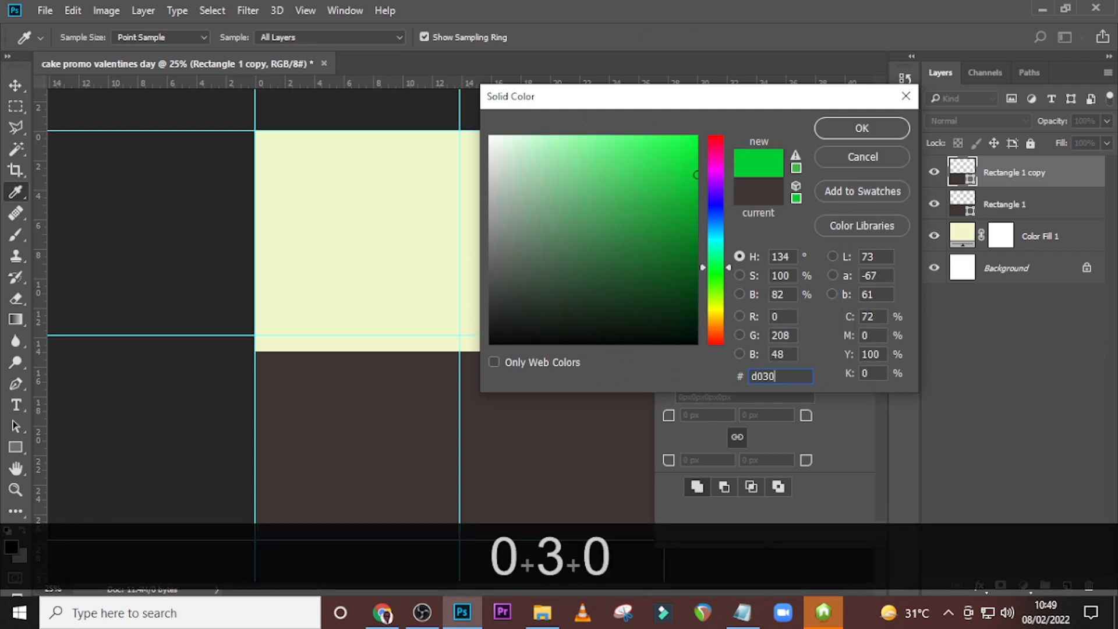
text(34)
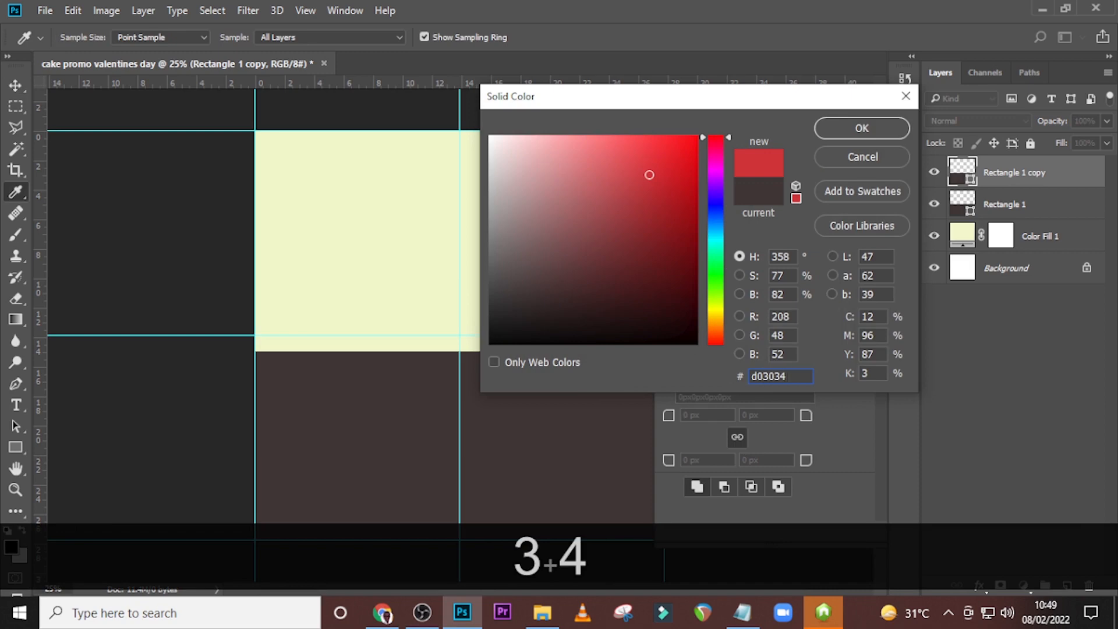
click(859, 126)
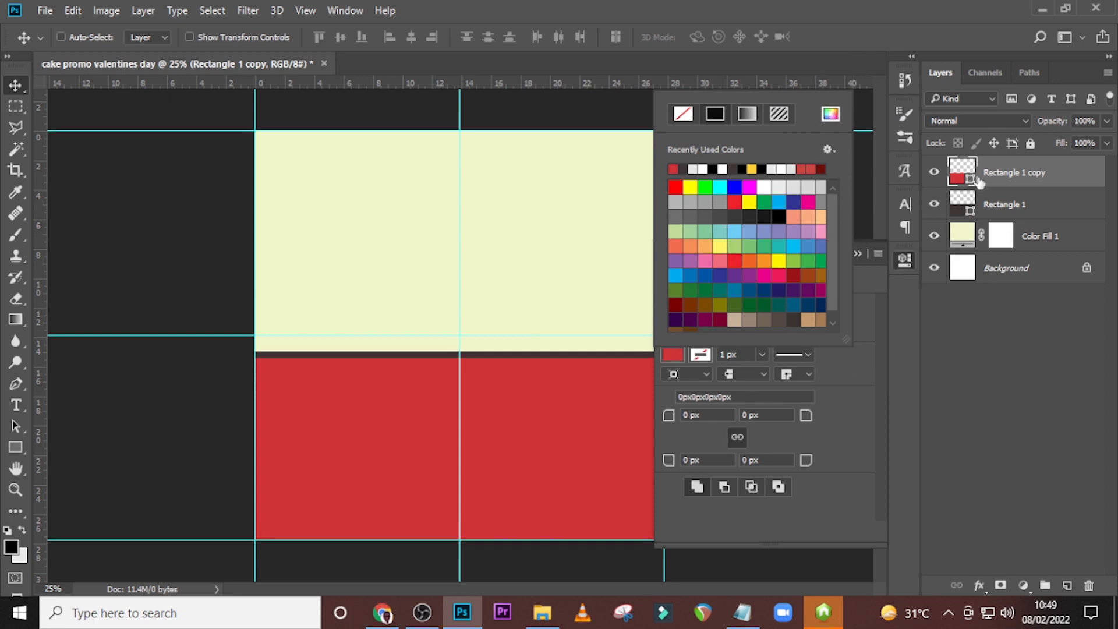
click(983, 171)
click(857, 254)
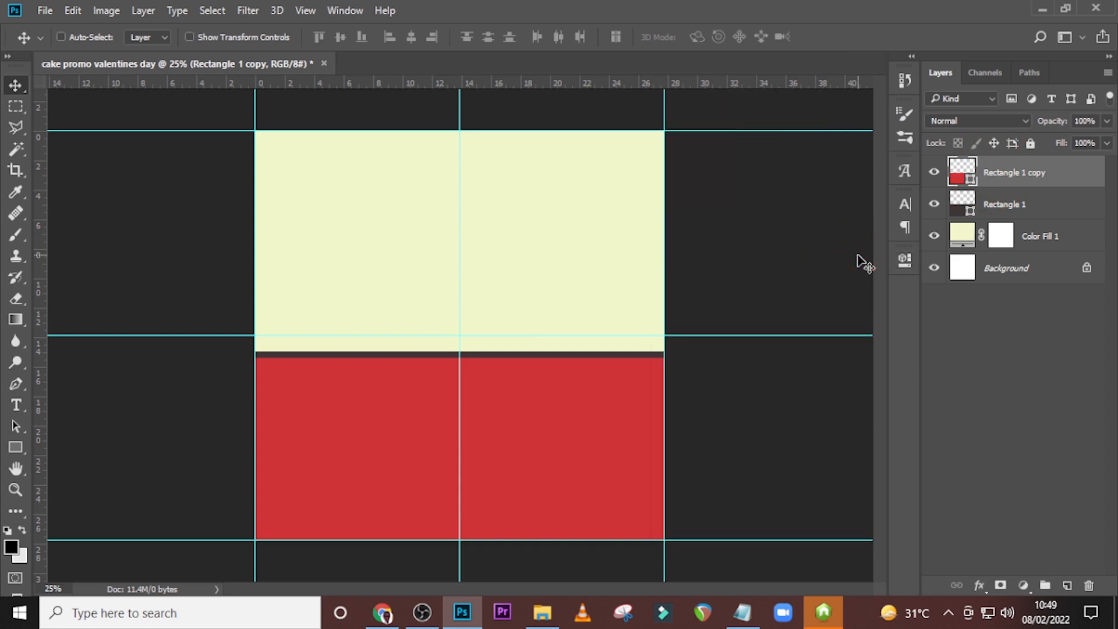
On a new layer, draw a strip about 2144 × 128 px along the canvas's bottom edge and fill it with white.
click(14, 448)
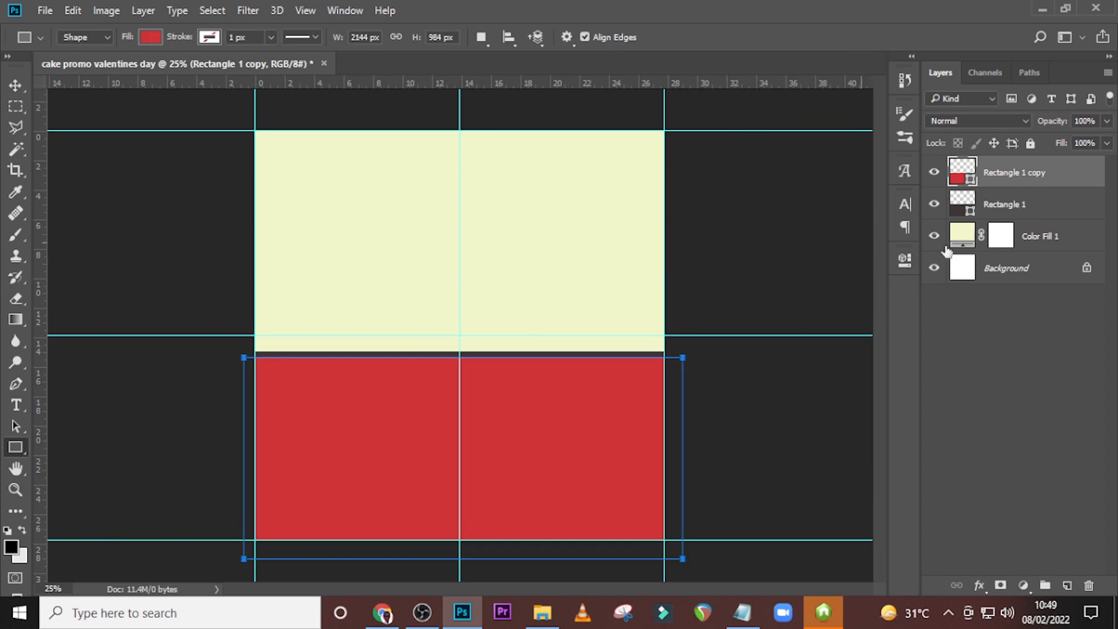
click(1067, 585)
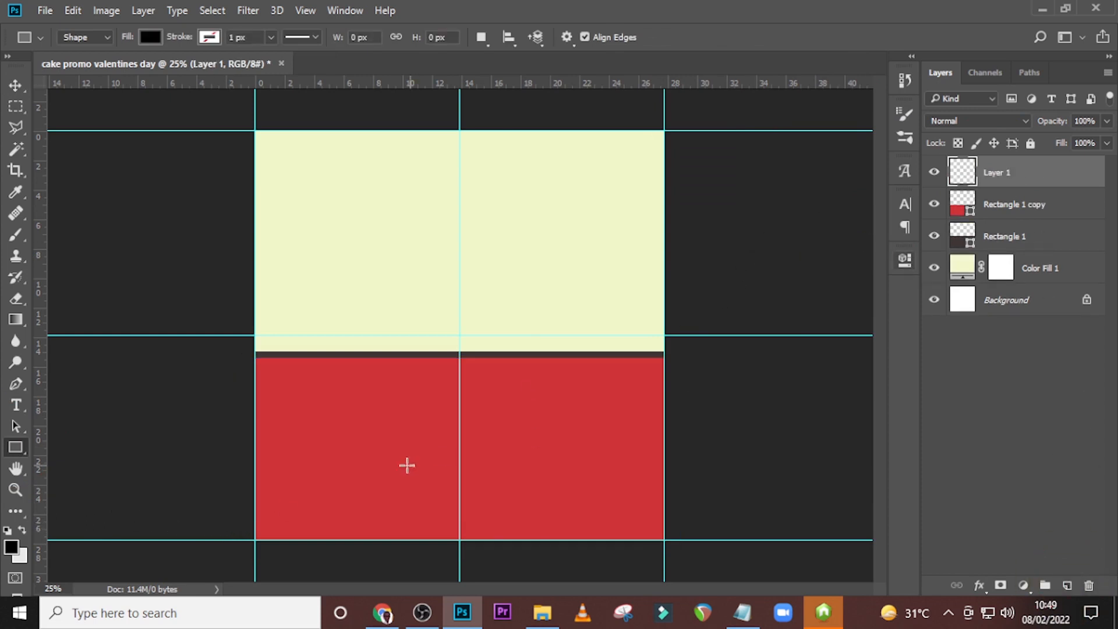
drag(243, 517, 682, 549)
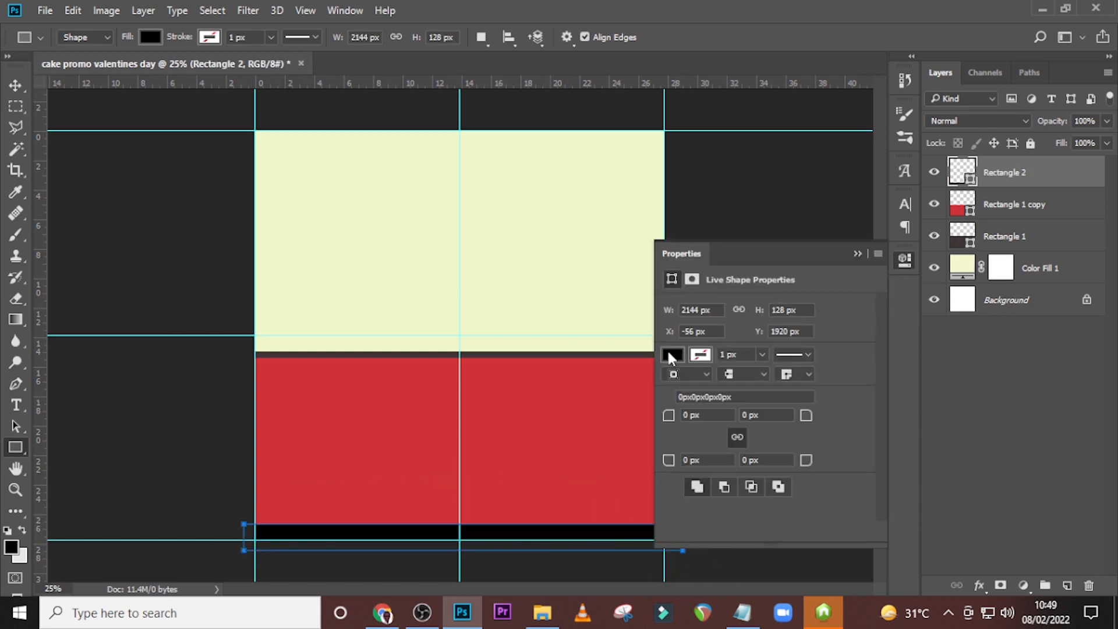
click(671, 355)
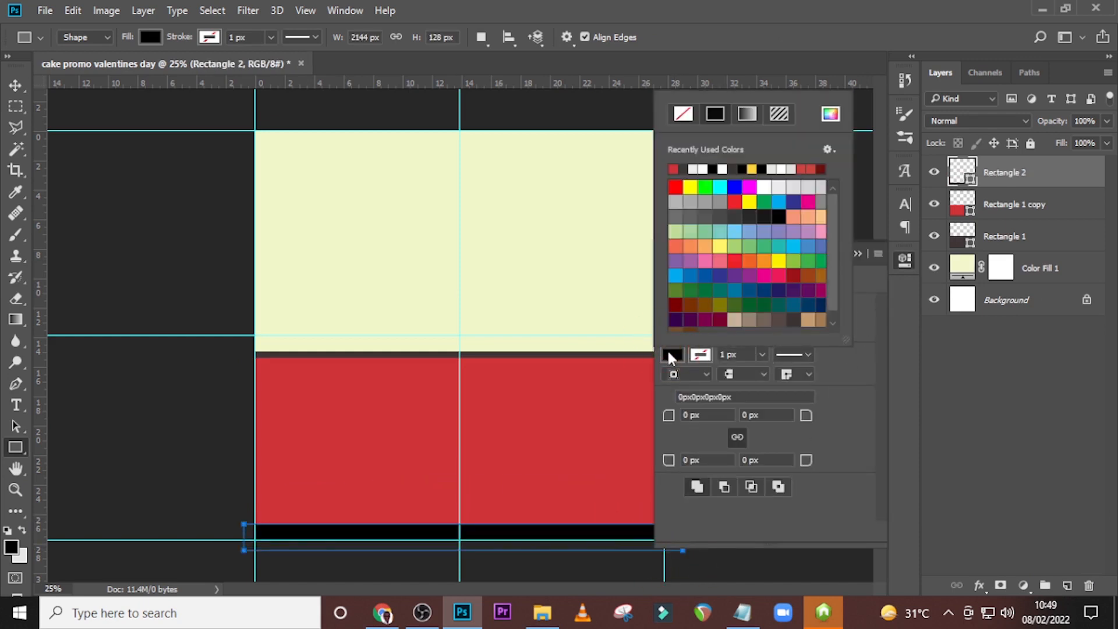
click(723, 168)
click(843, 3)
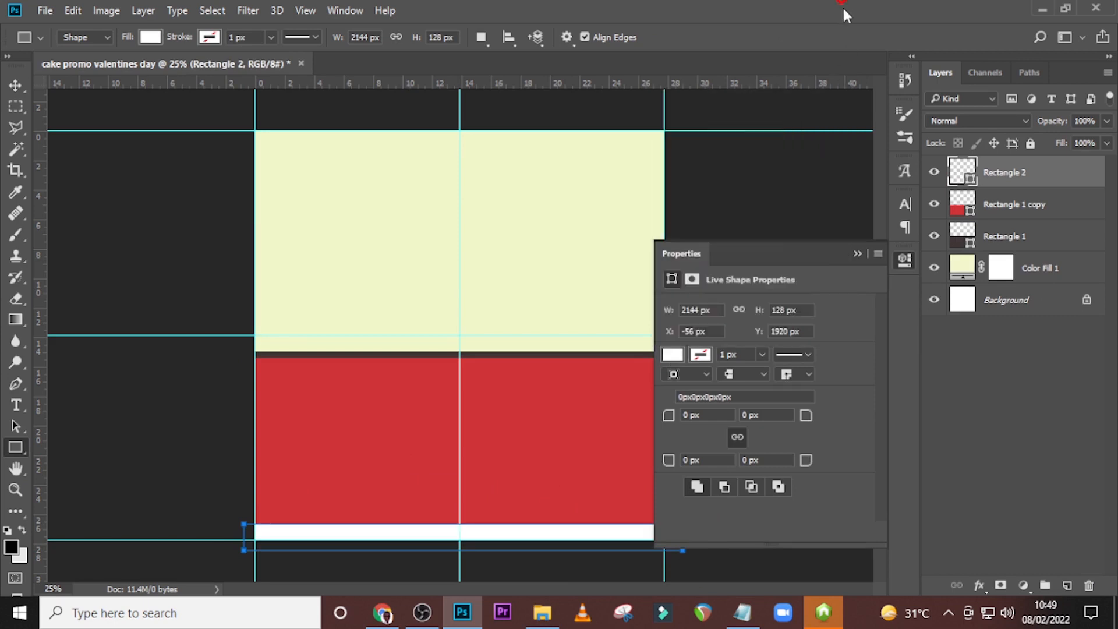
Group the three rectangles and the colour fill layer, and name the group BG.
click(1031, 185)
click(1027, 184)
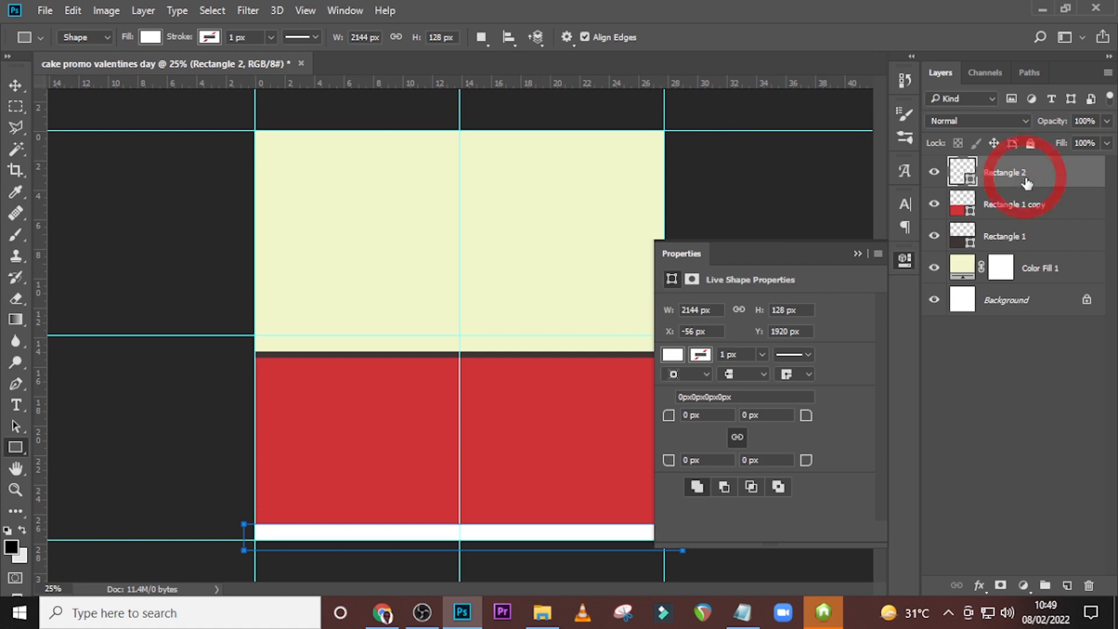
shift+click(1033, 268)
key(shift+ctrl+g)
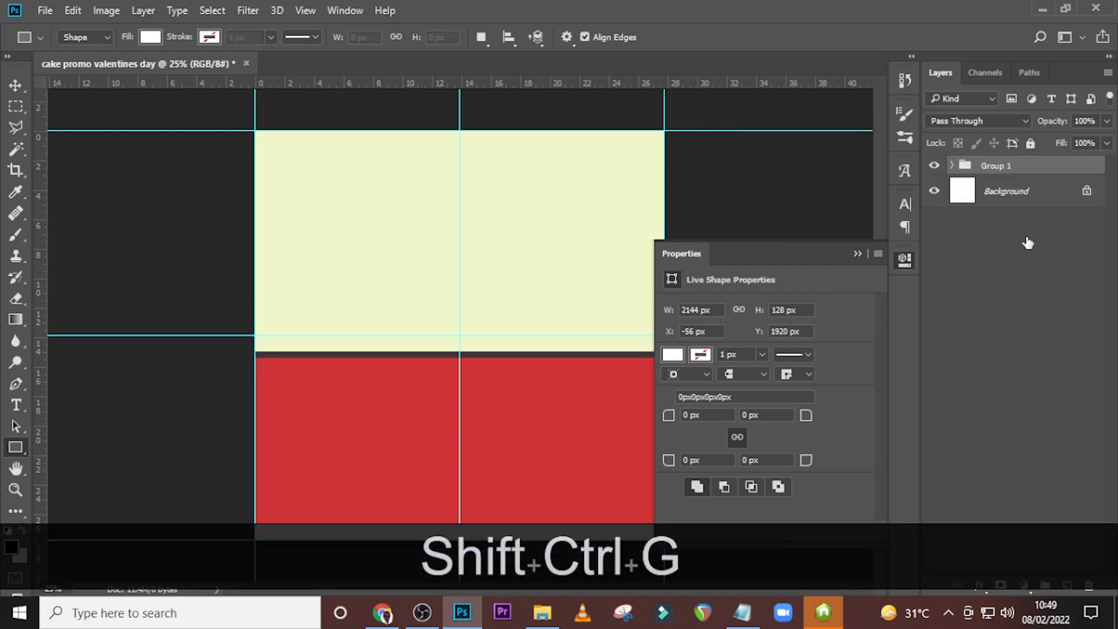
double_click(998, 169)
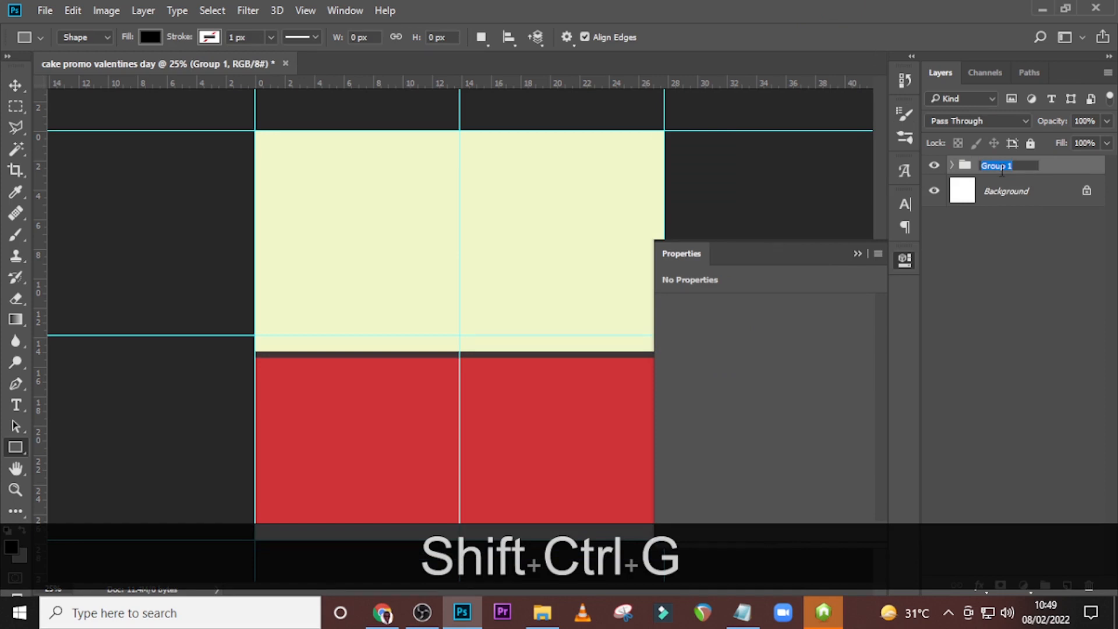
key(Caps_Lock)
text(BG)
key(Return)
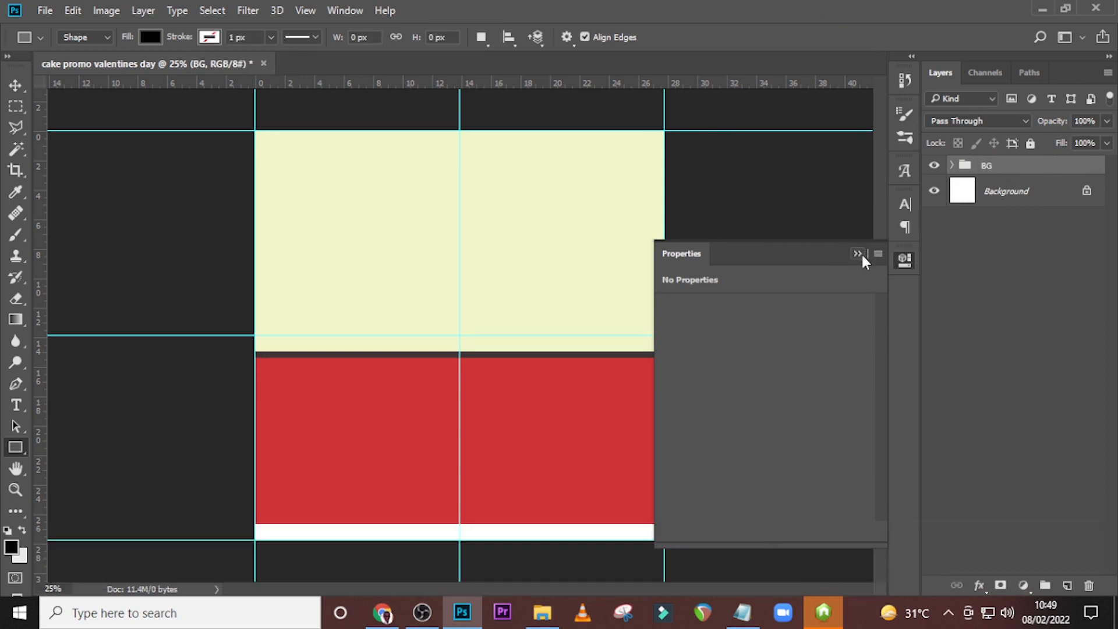
Place the cake image 1.png from the U84 folder in the middle of the canvas, above the BG group.
click(859, 254)
click(1010, 172)
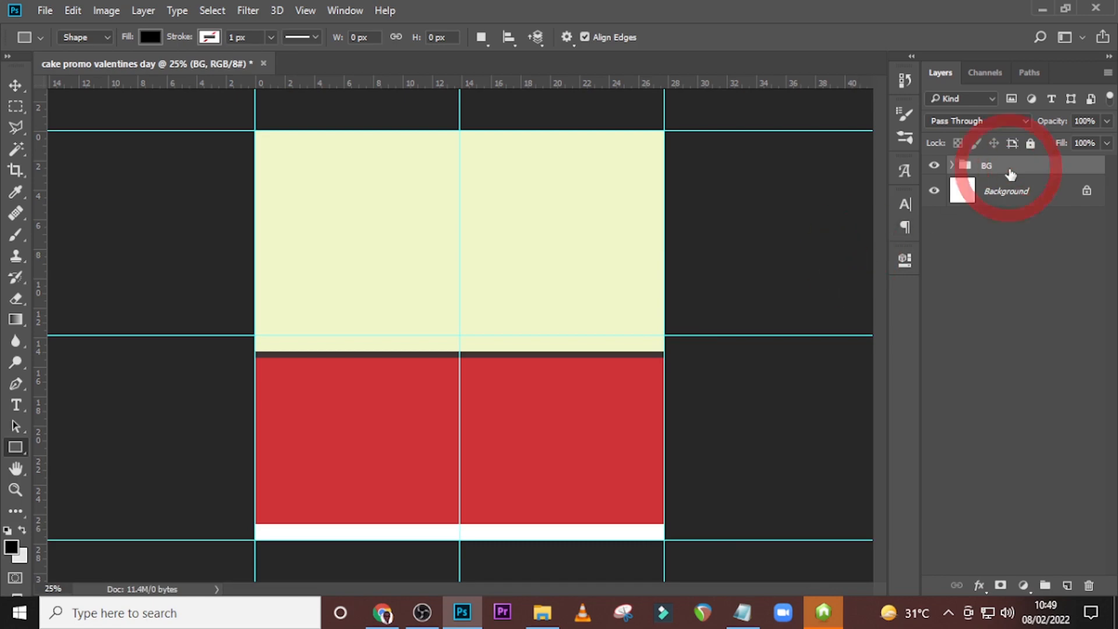
key(v)
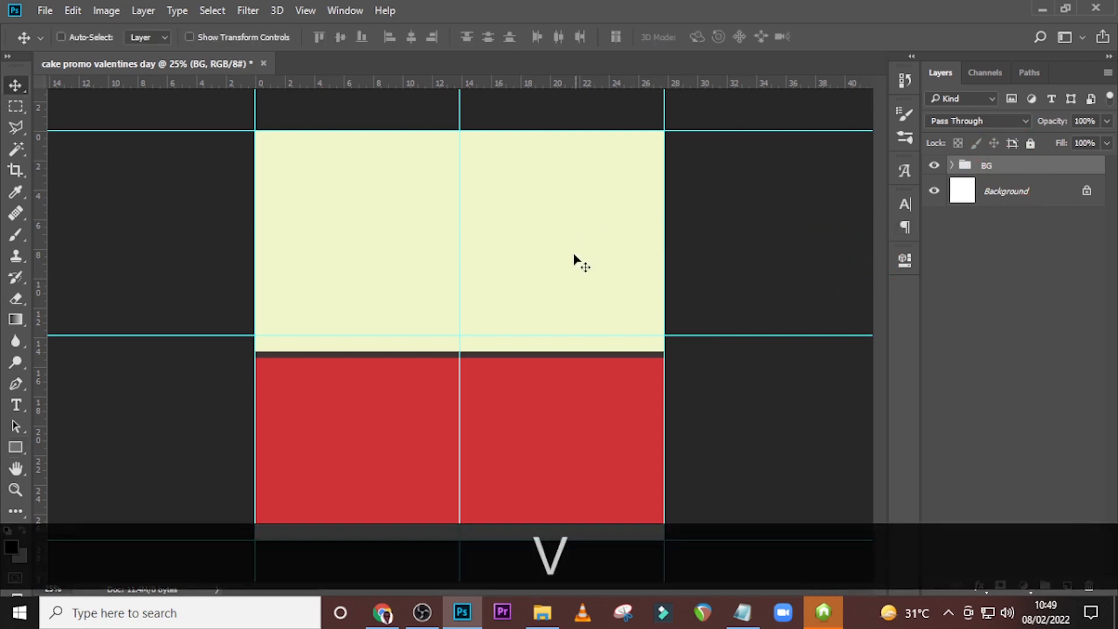
click(542, 612)
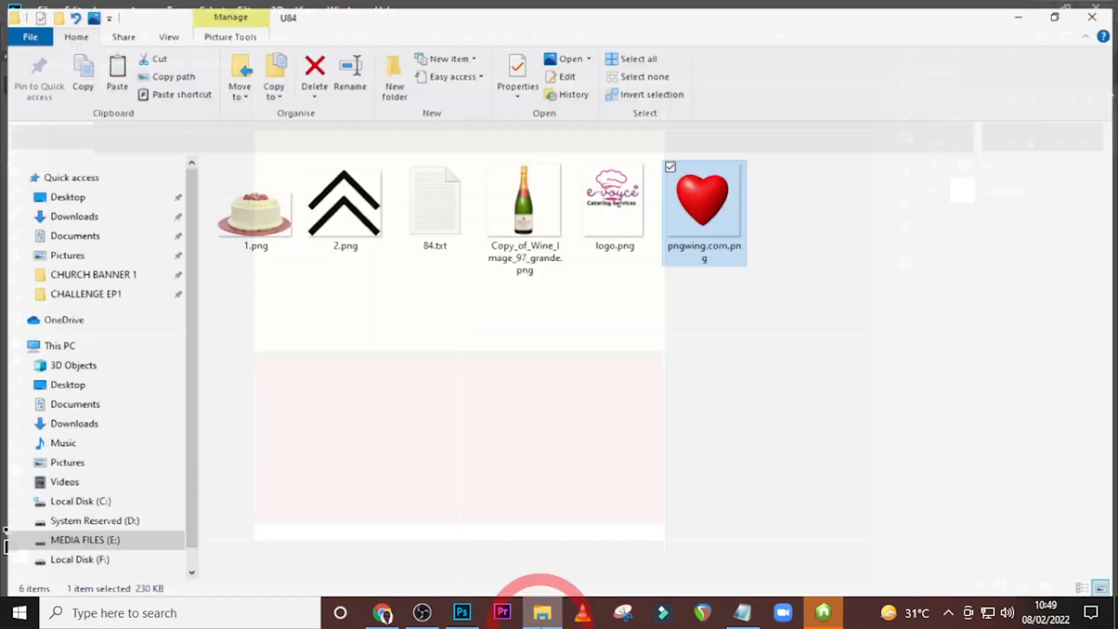
drag(251, 205, 546, 362)
key(Return)
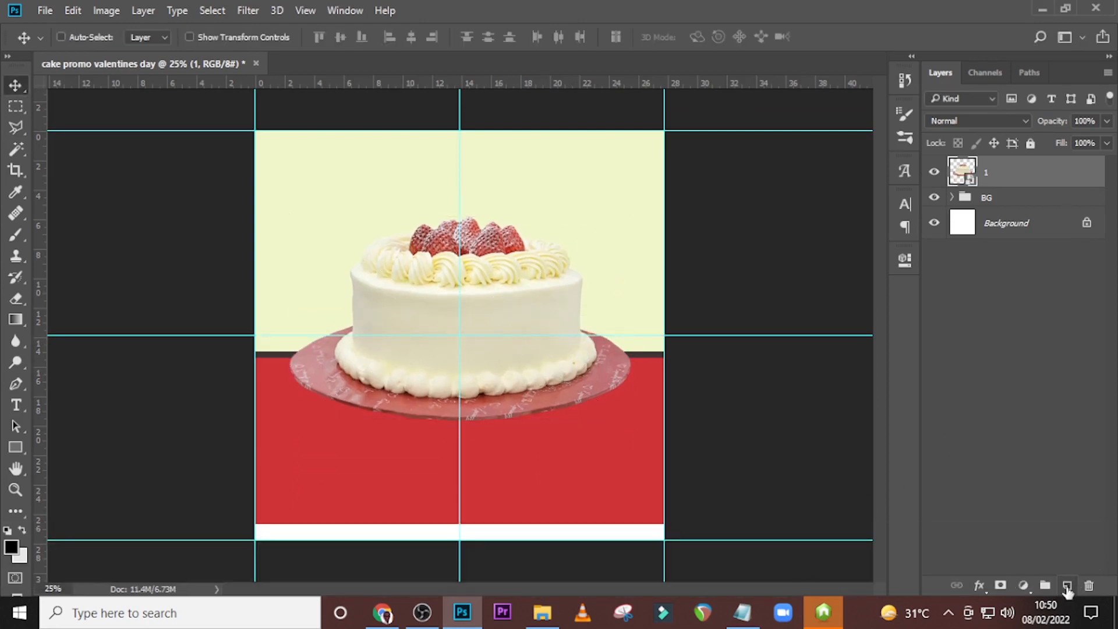
On a new layer beneath the cake, paint a single black dab under the plate with a 1200 px Soft Round brush.
click(1068, 587)
drag(991, 174, 999, 217)
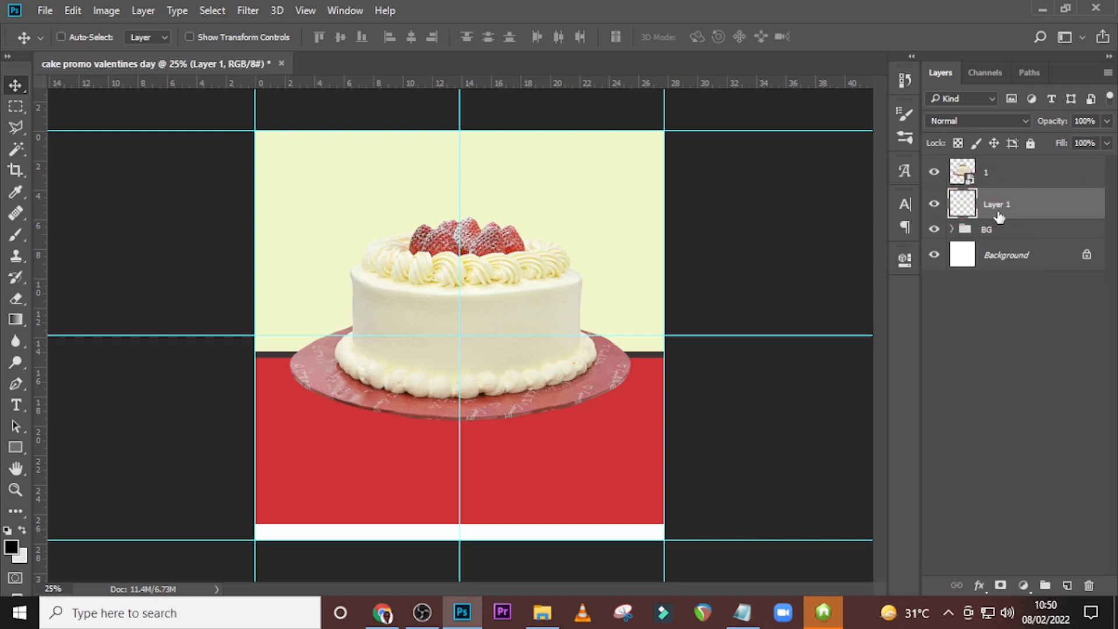
key(b)
click(60, 35)
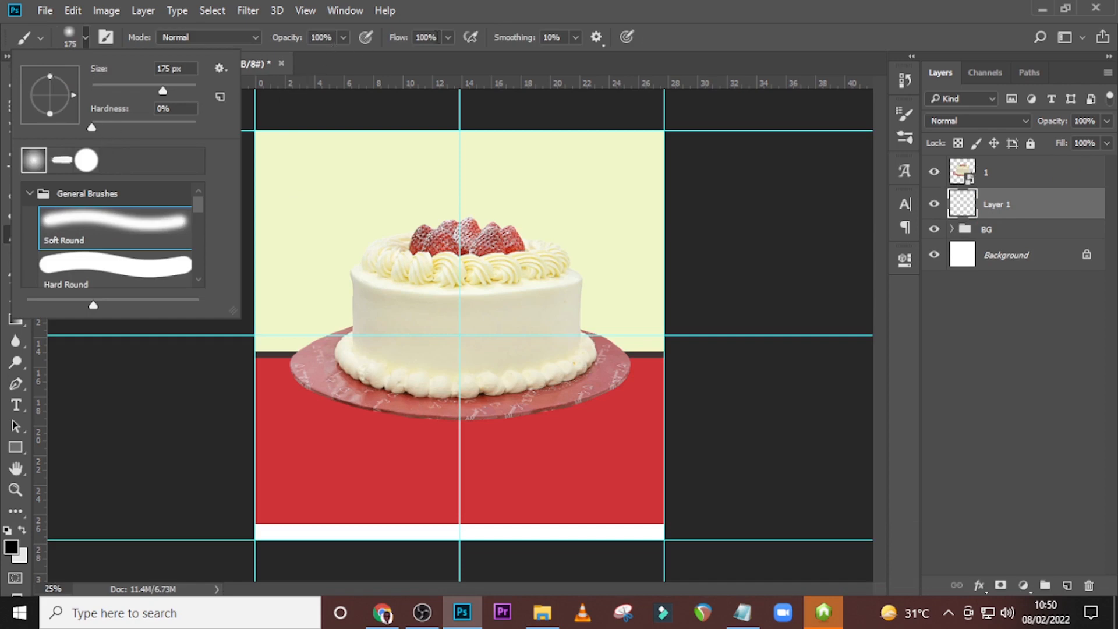
click(456, 11)
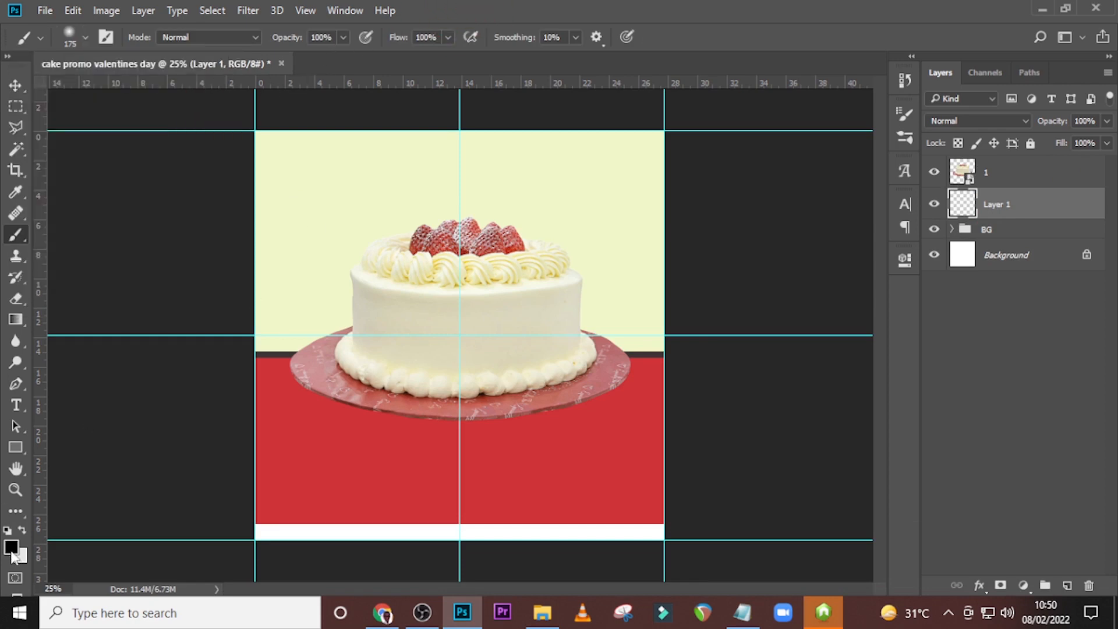
key(Caps_Lock)
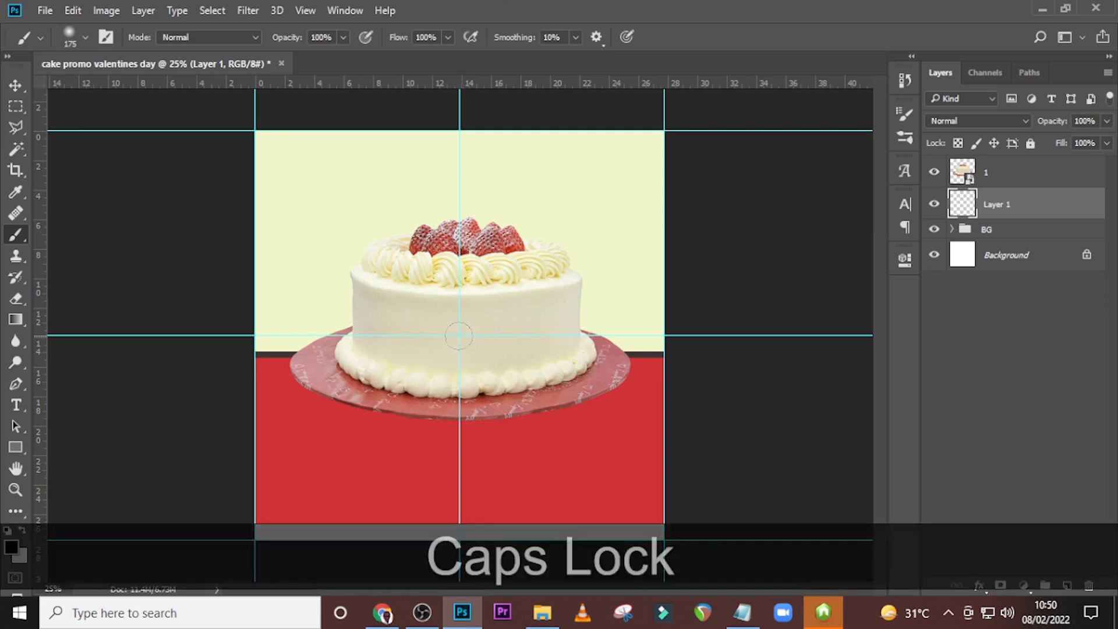
key(bracketright)
key(bracketright)
key(bracketright)
key(bracketright)
key(bracketright)
key(bracketright)
key(bracketright)
key(bracketright)
key(bracketright)
key(bracketright)
key(bracketright)
key(bracketright)
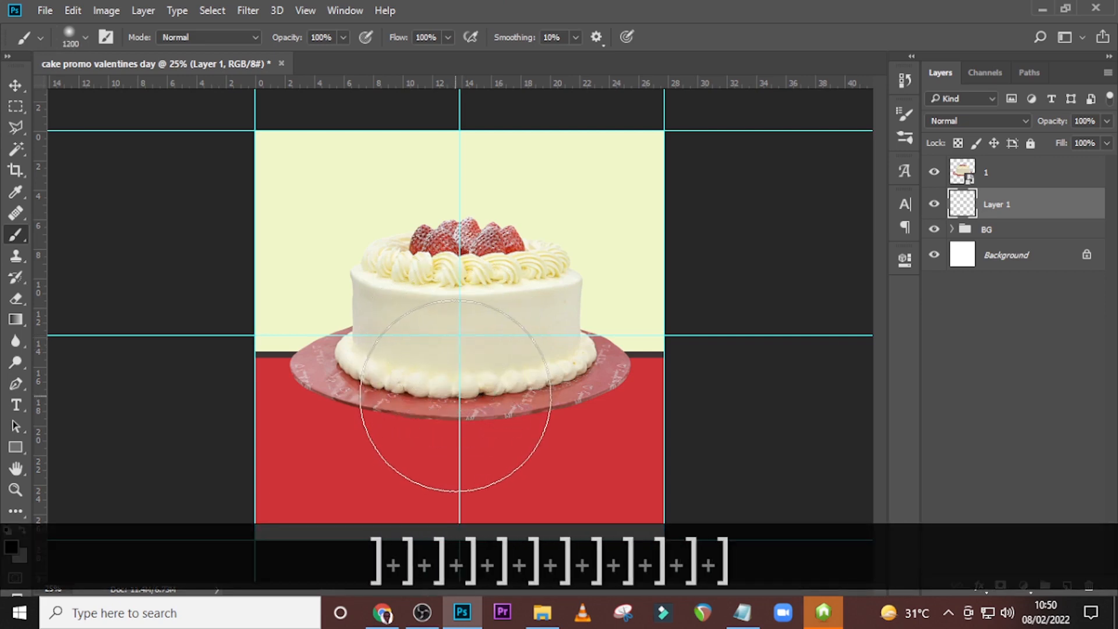
click(457, 383)
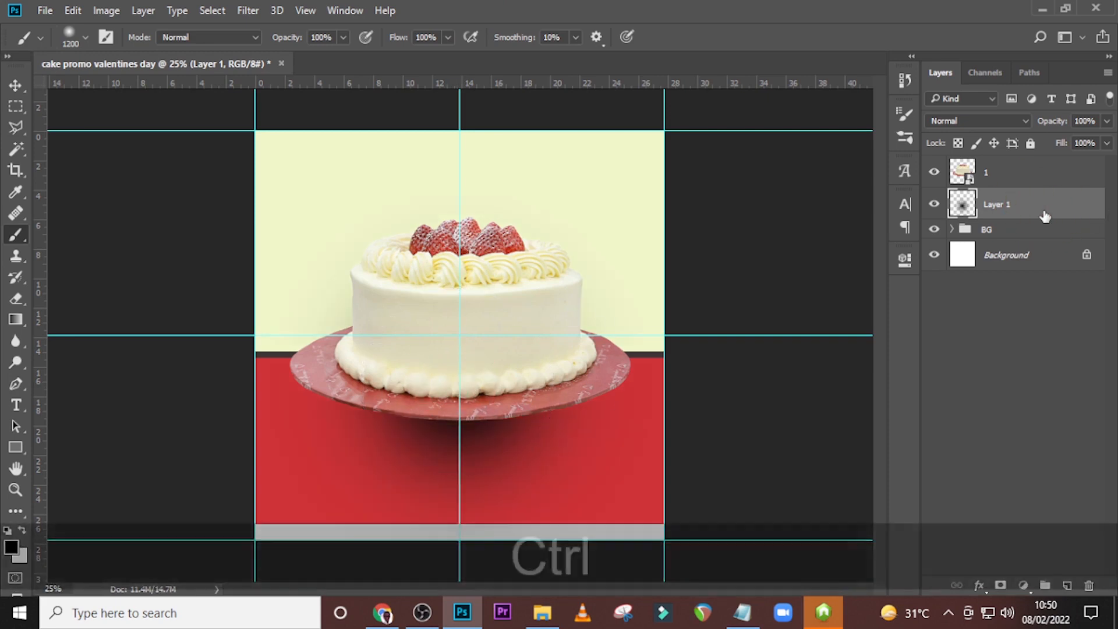
Transform the black dab into a flat, wide shadow just below the cake plate.
key(ctrl+t)
drag(461, 185, 461, 336)
drag(462, 538, 481, 426)
drag(494, 369, 512, 402)
drag(655, 410, 682, 410)
drag(589, 402, 586, 411)
key(Return)
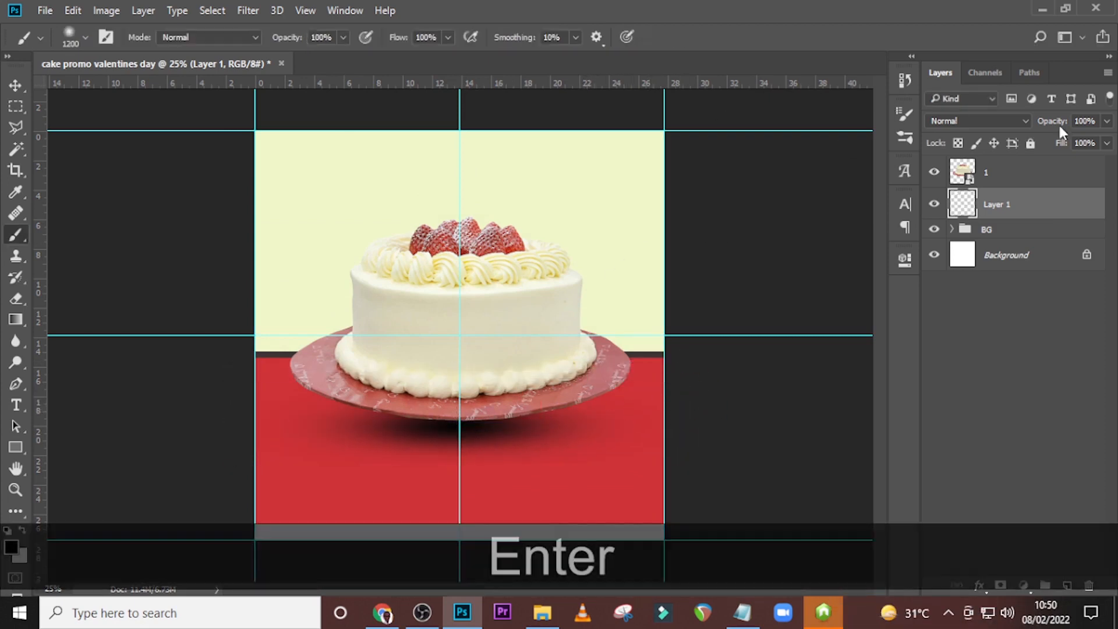
Lower the shadow layer's opacity to 61% and stretch the shadow slightly wider under the plate.
click(1106, 124)
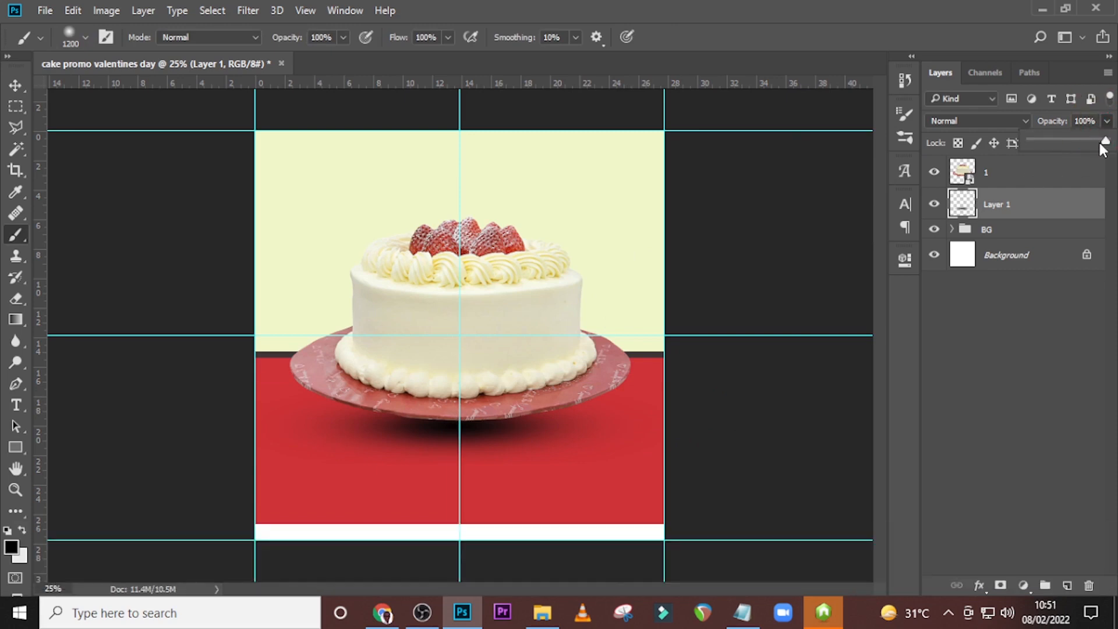
drag(1105, 143, 1069, 143)
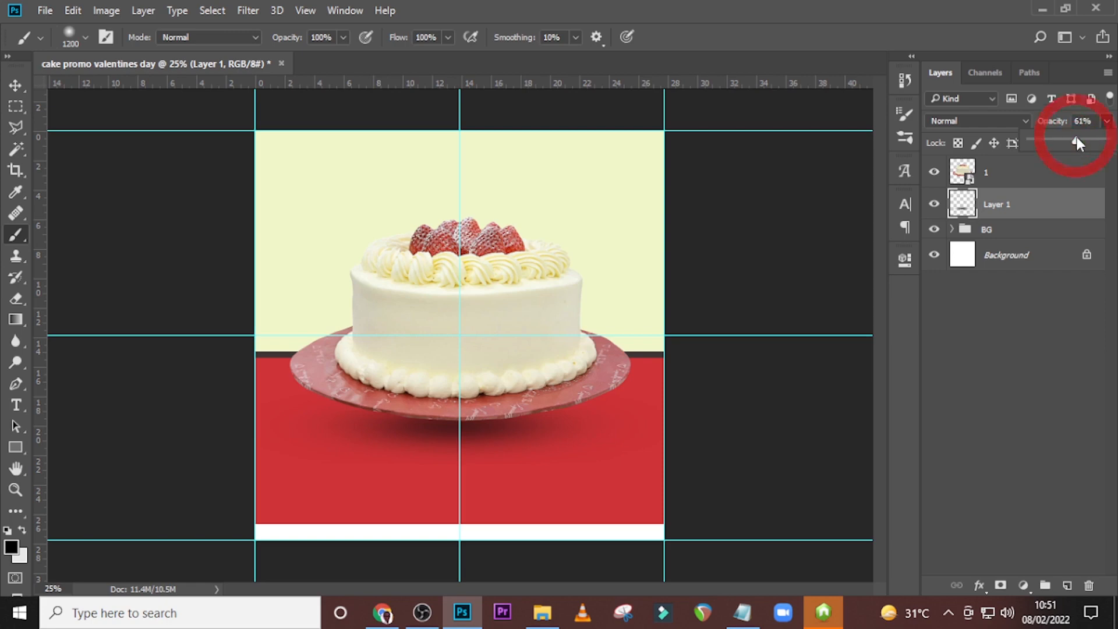
click(1042, 208)
key(ctrl+t)
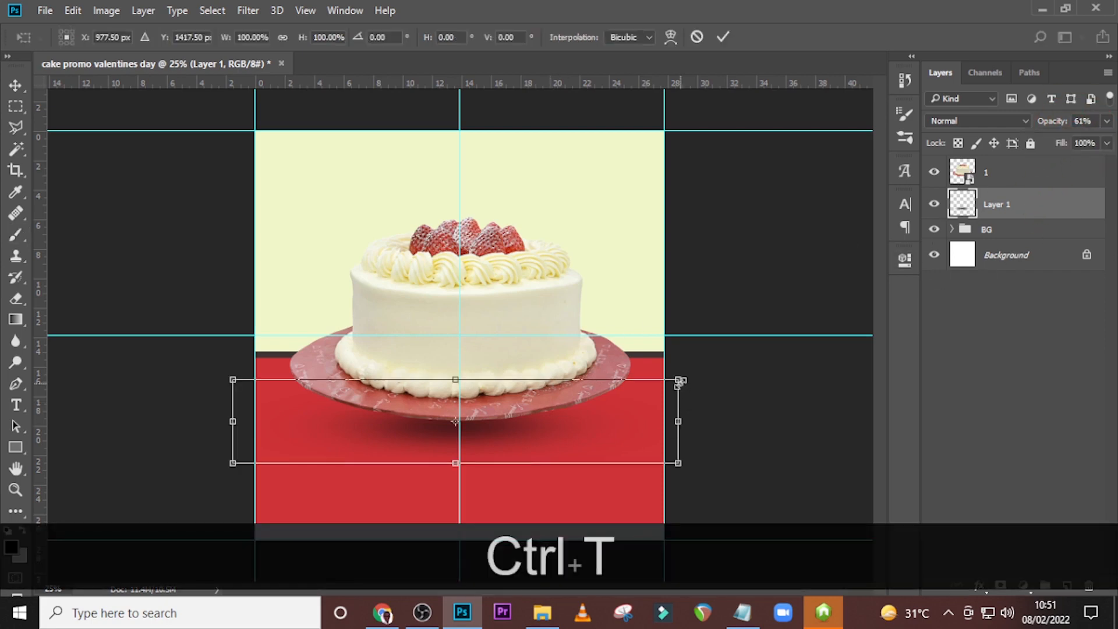
drag(678, 379, 711, 374)
drag(522, 449, 518, 449)
key(Return)
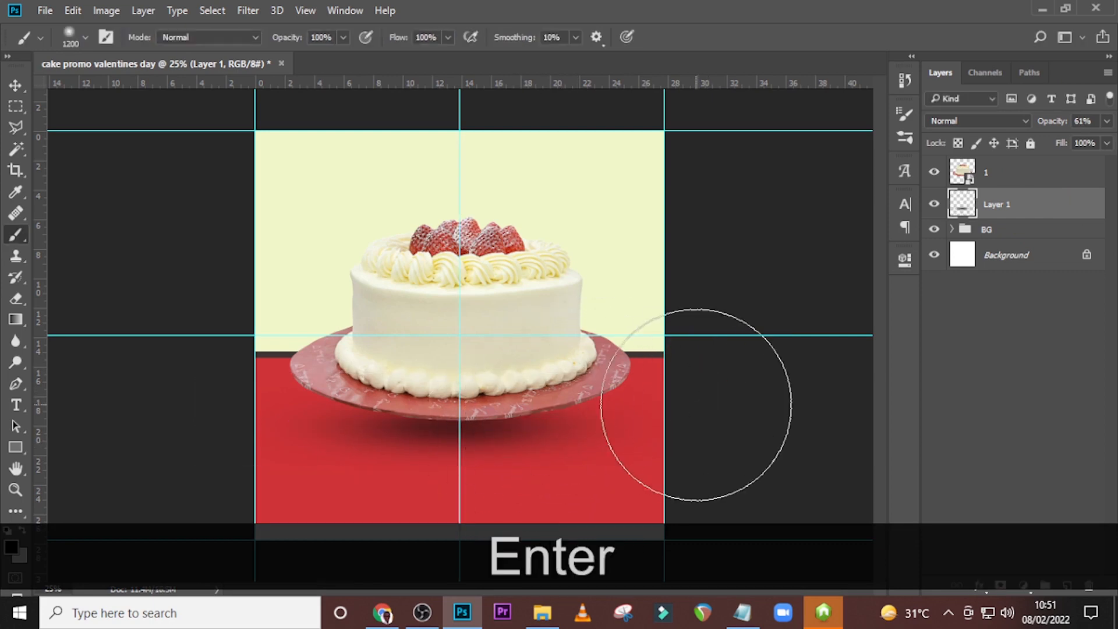
Hide the guides, and group the cake and shadow layers under the name CAKE.
key(v)
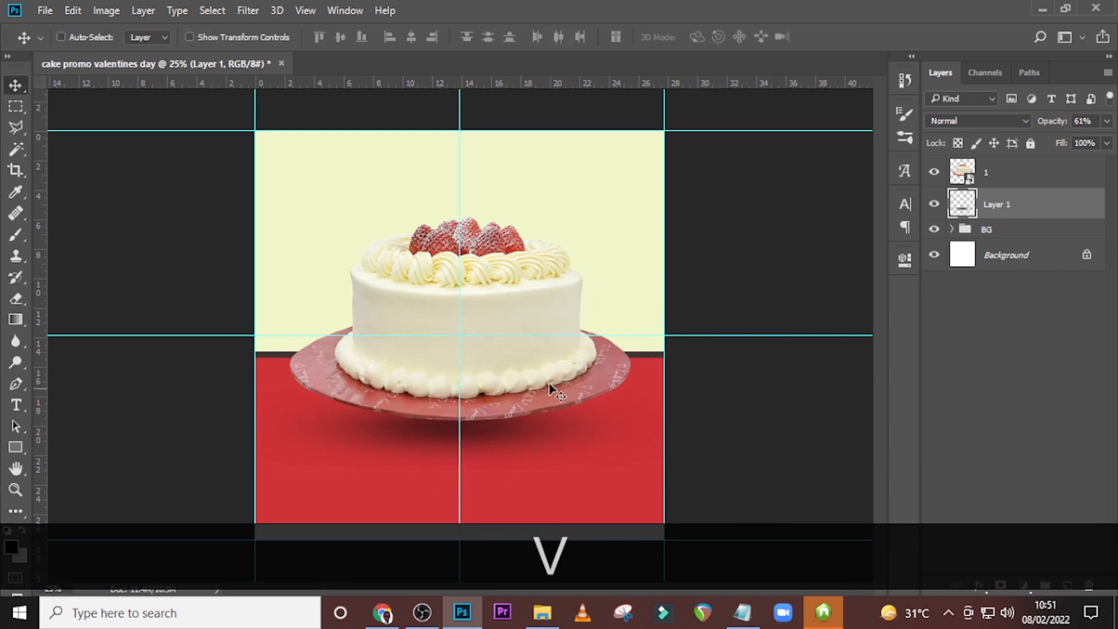
key(ctrl+h)
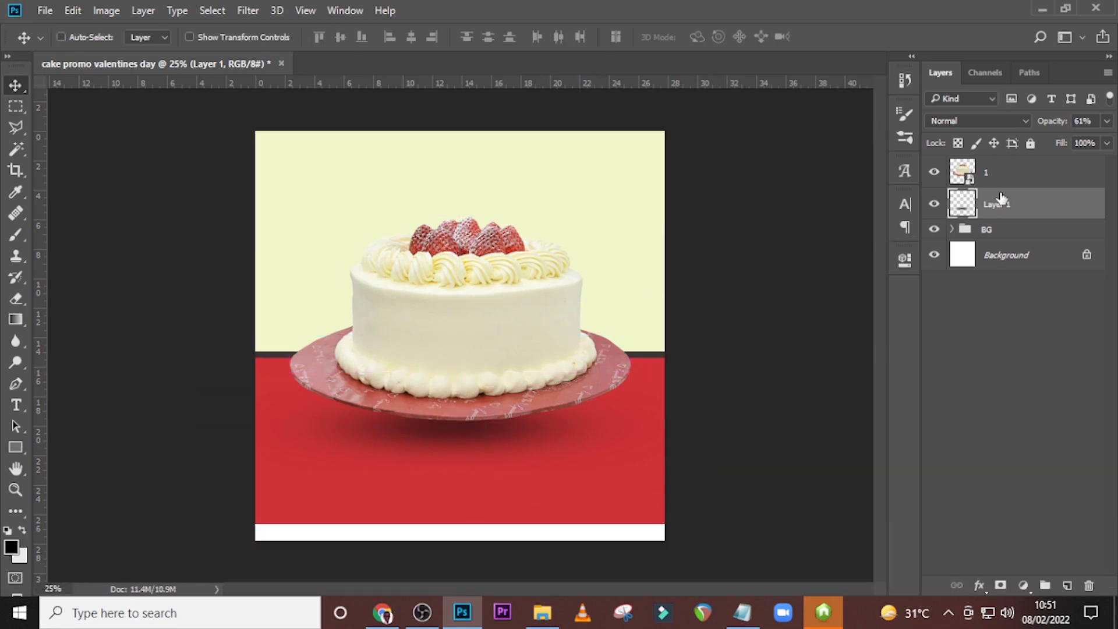
ctrl+click(1001, 172)
key(ctrl+g)
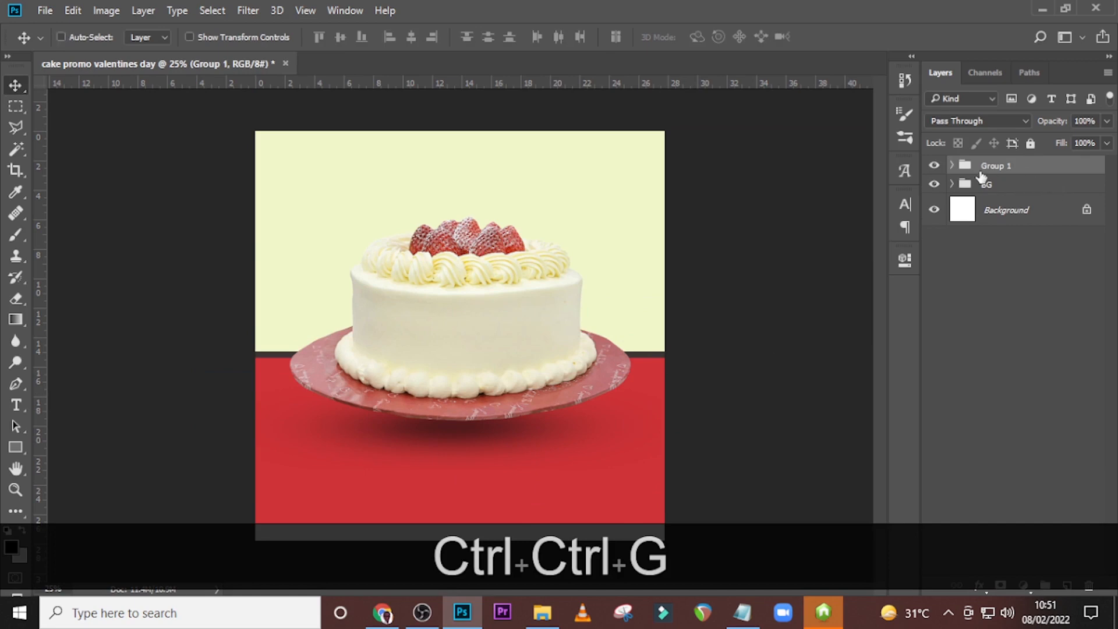
double_click(995, 165)
key(Caps_Lock)
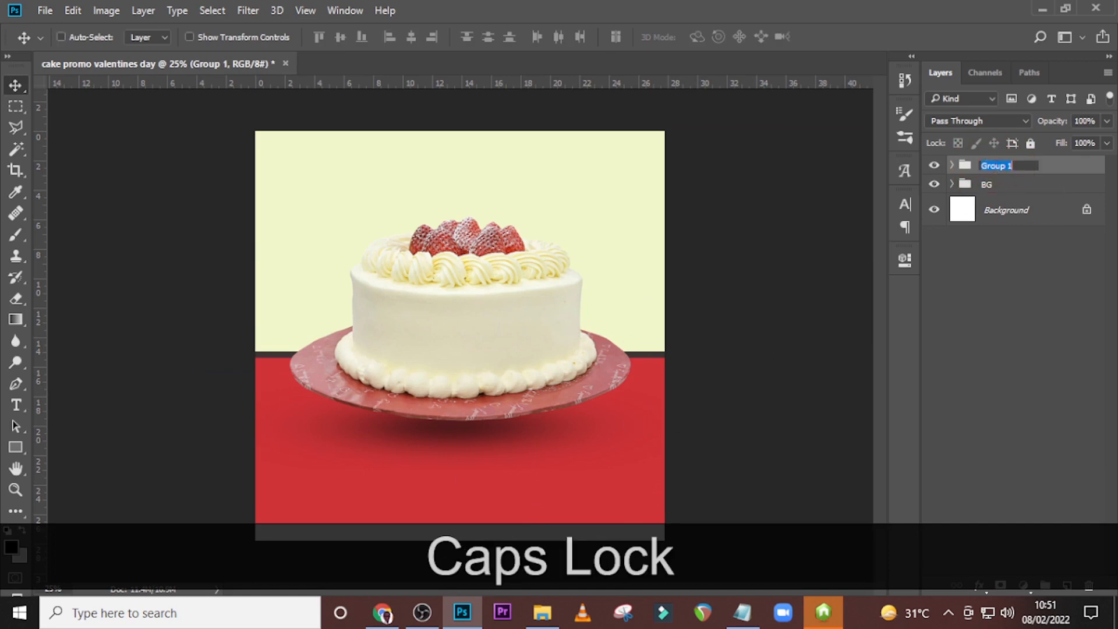
text(CAKE)
key(Return)
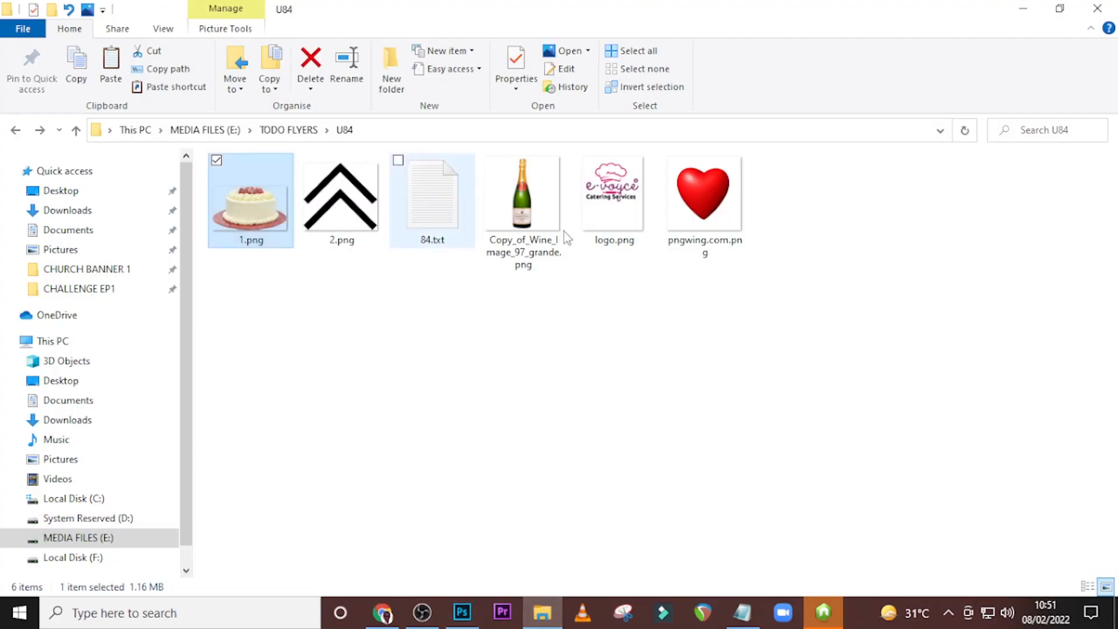
Place the champagne bottle image Copy_of_Wine_Image_97_grande.png over the cake.
drag(522, 198, 637, 262)
drag(555, 455, 511, 391)
key(Return)
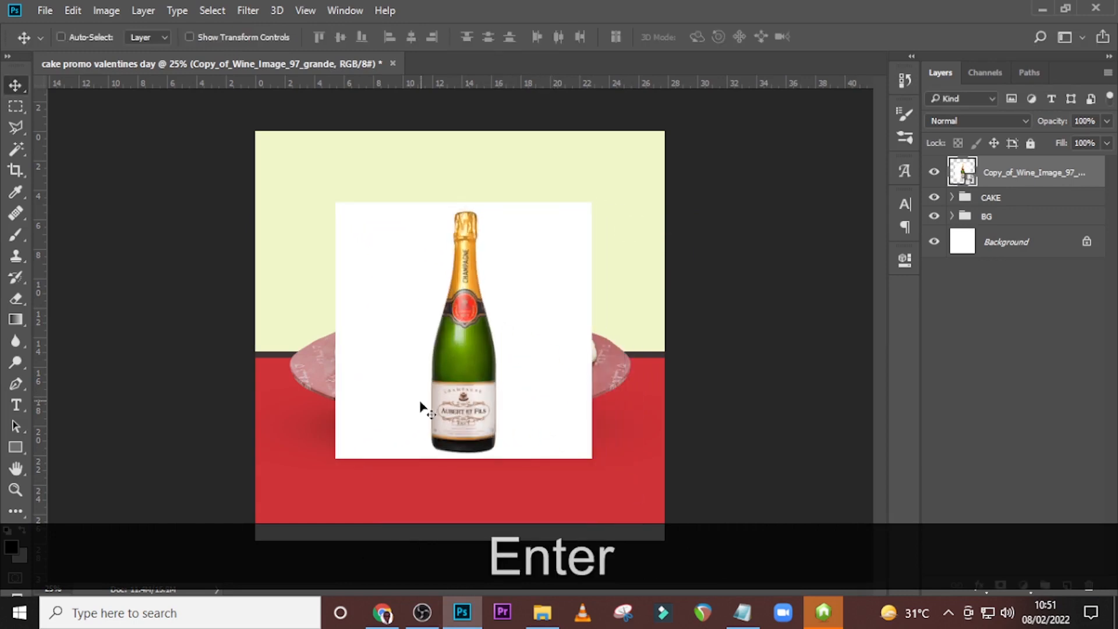
Select the white background around the bottle with the Magic Wand and invert the selection.
click(14, 147)
click(402, 299)
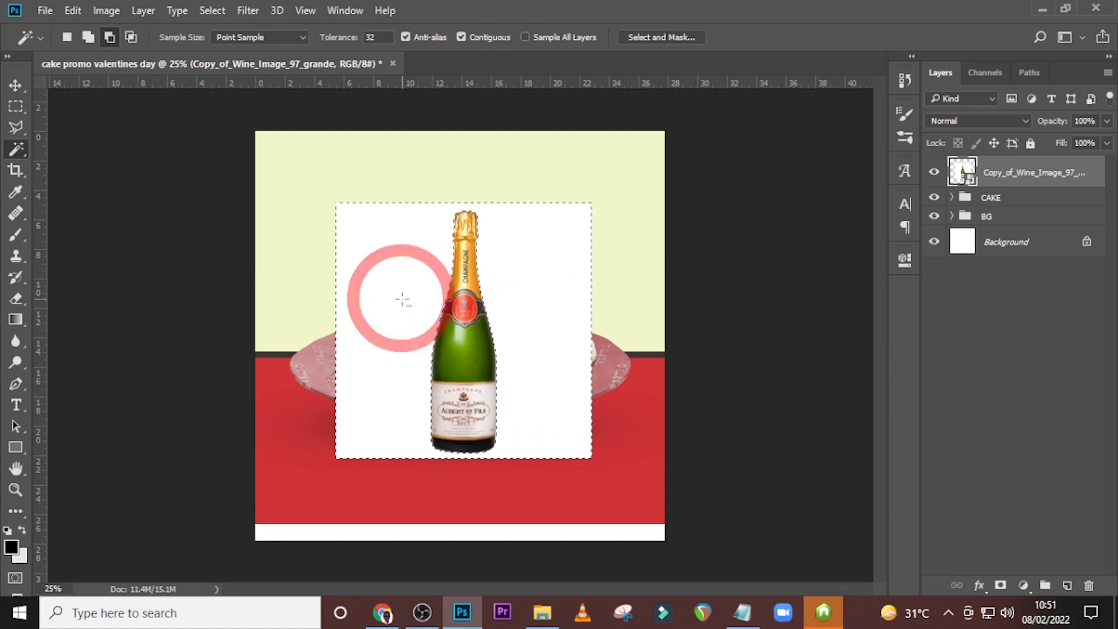
right_click(535, 255)
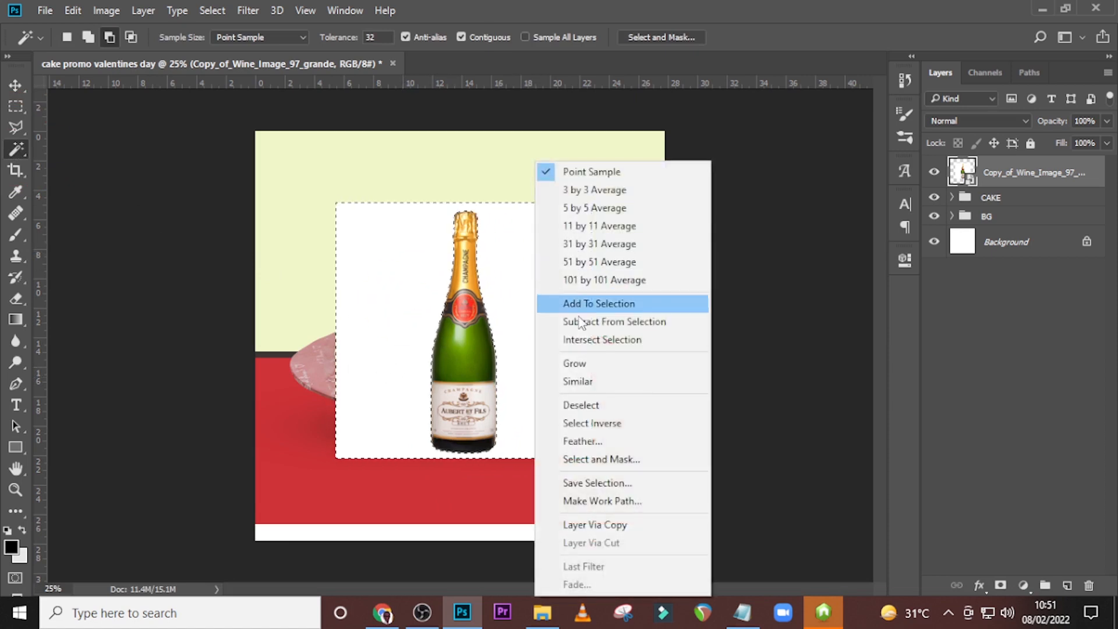
click(591, 423)
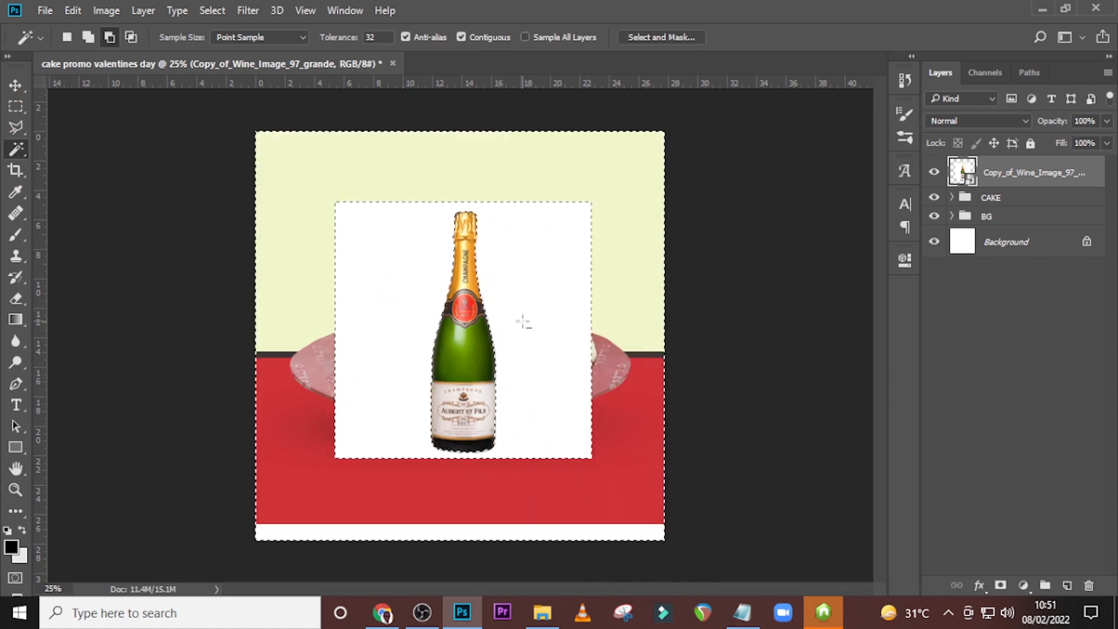
Refine the bottle selection in Select and Mask with transparency 100%, radius 2 px, smooth 27, contrast 42% and shift edge -52%.
click(641, 37)
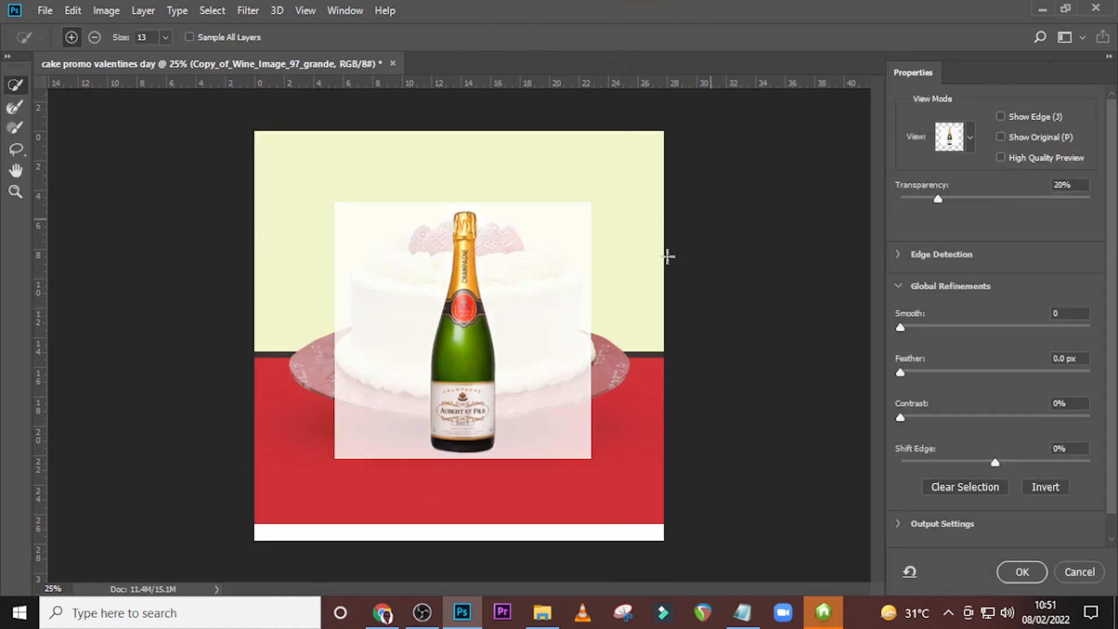
drag(938, 199, 1099, 198)
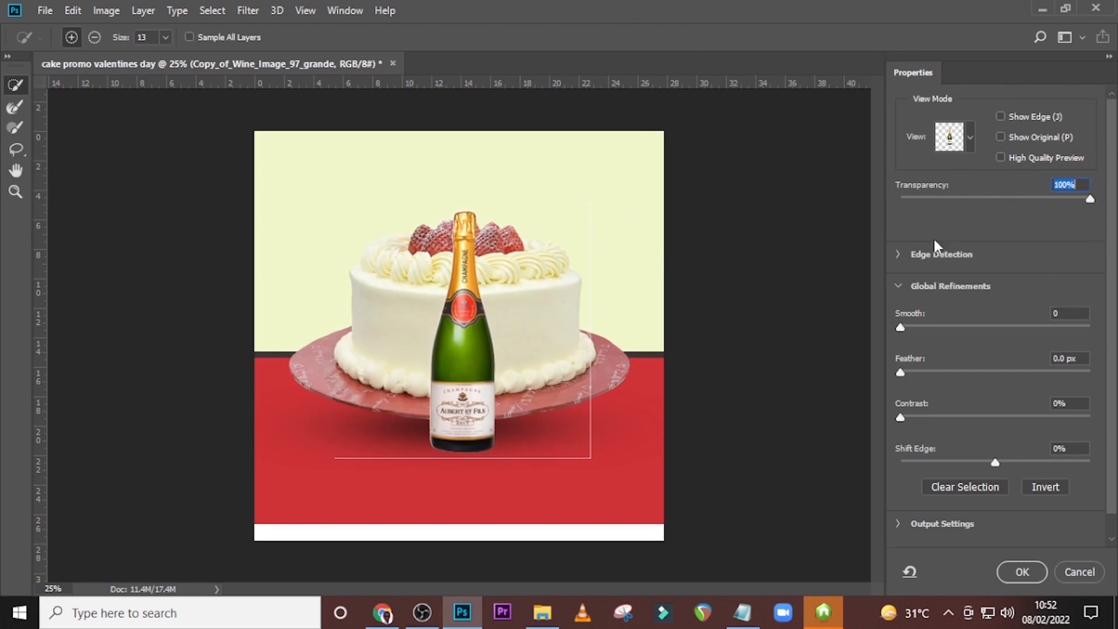
click(899, 259)
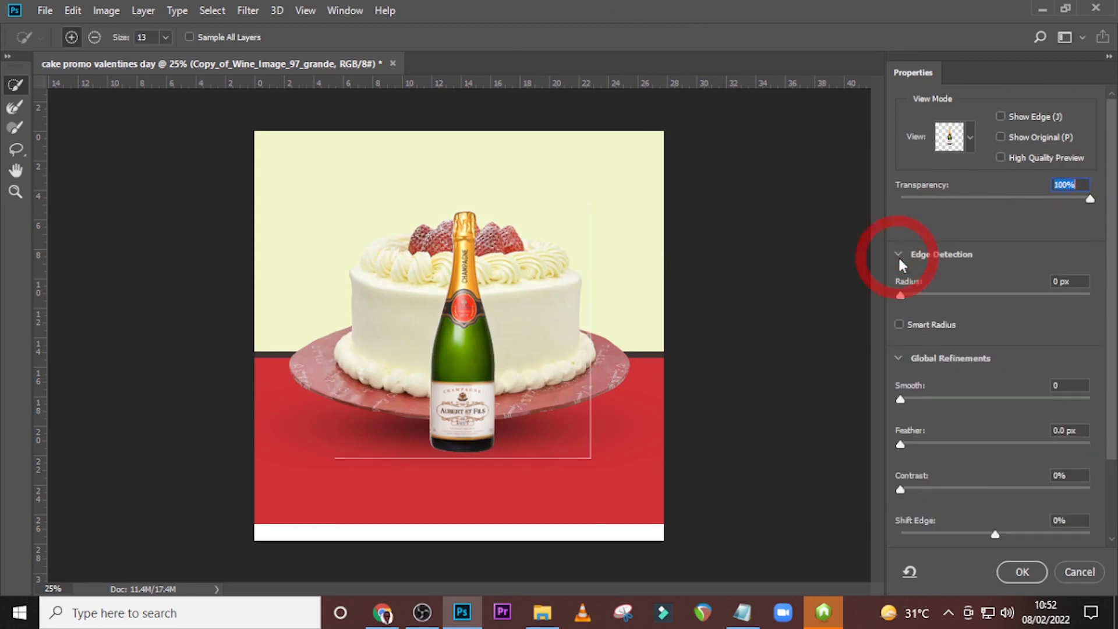
click(905, 296)
drag(904, 297, 926, 297)
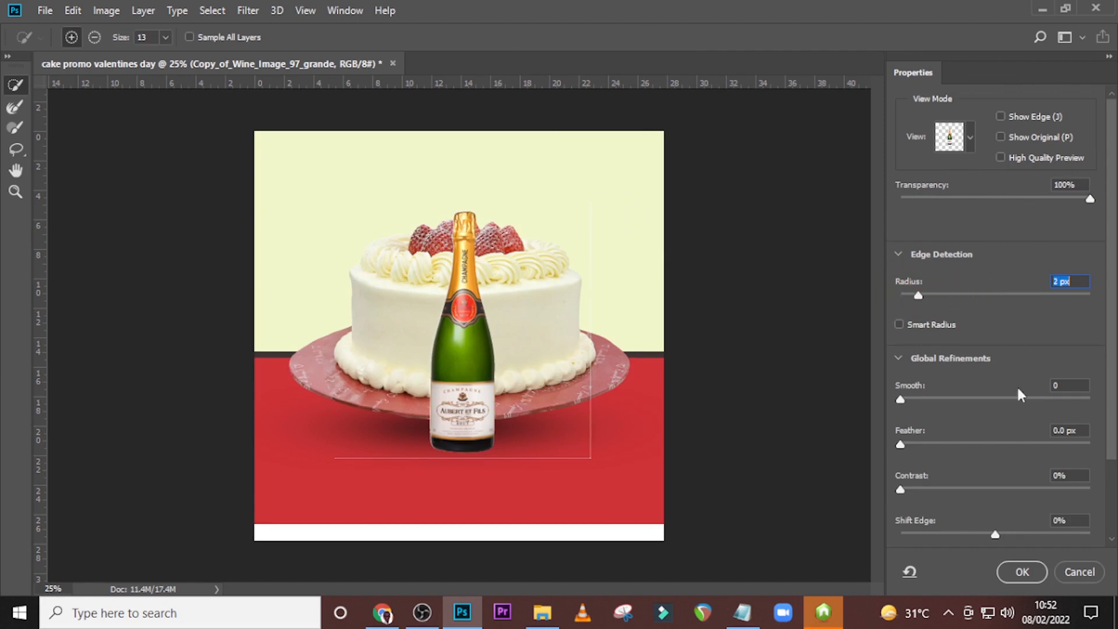
drag(901, 400, 951, 400)
scroll(1116, 262, down, 3)
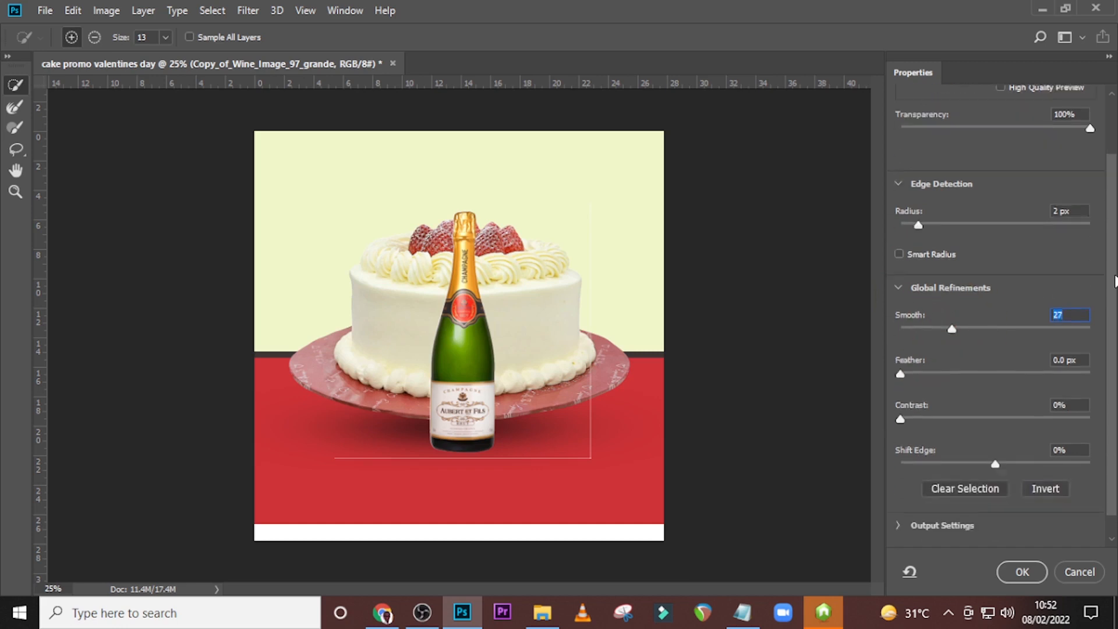
drag(904, 397, 979, 394)
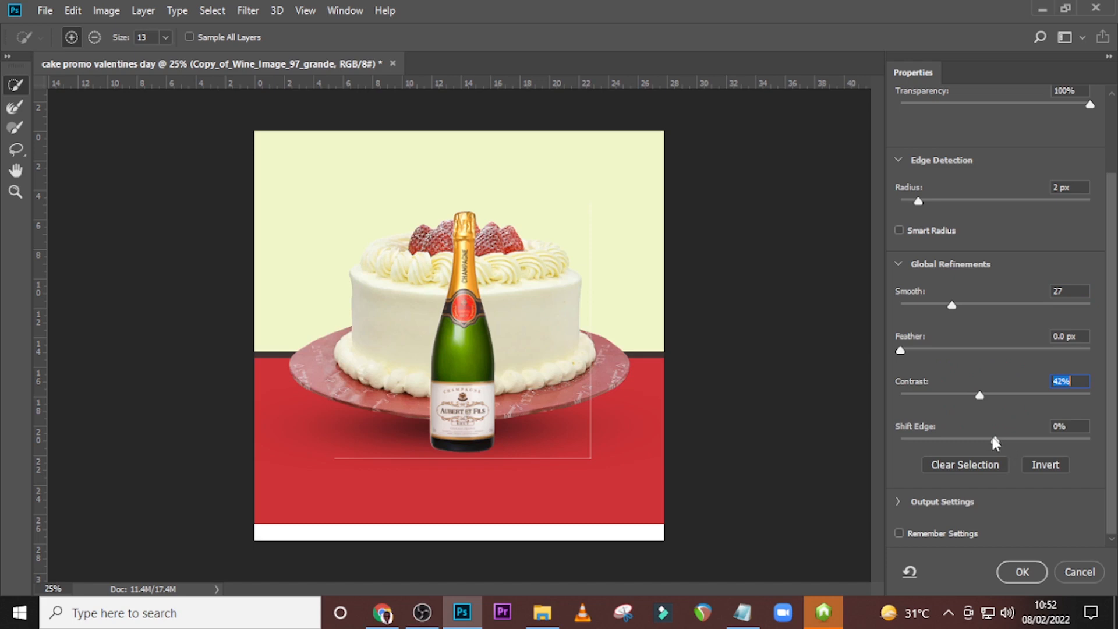
drag(995, 441, 943, 448)
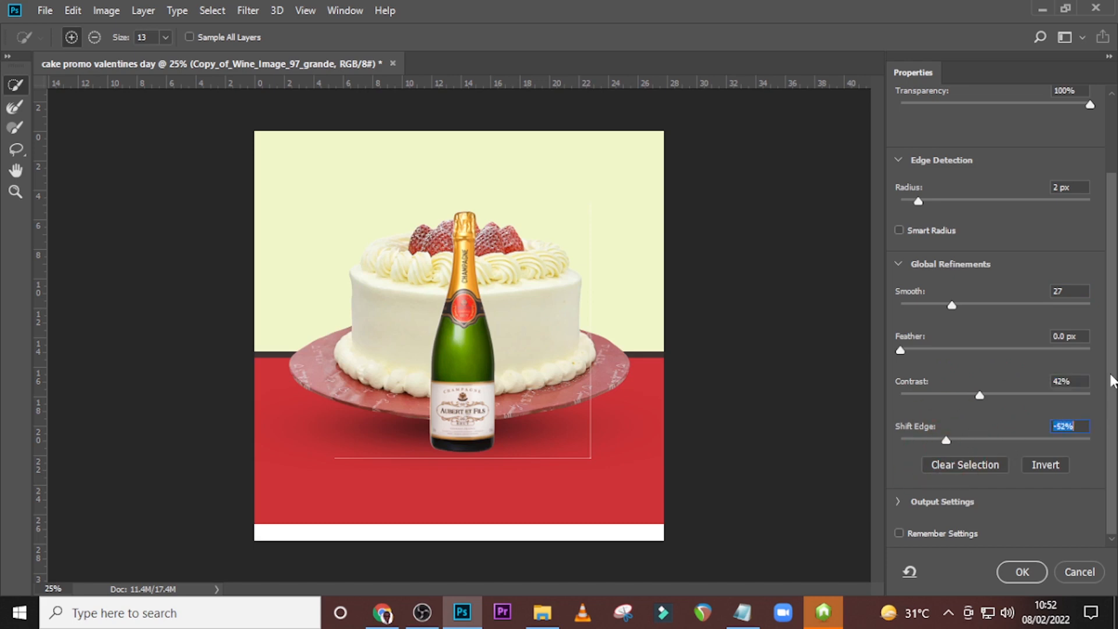
Output the bottle cutout to a new layer with layer mask, with settings remembered, and convert that layer to a smart object.
click(900, 534)
click(898, 501)
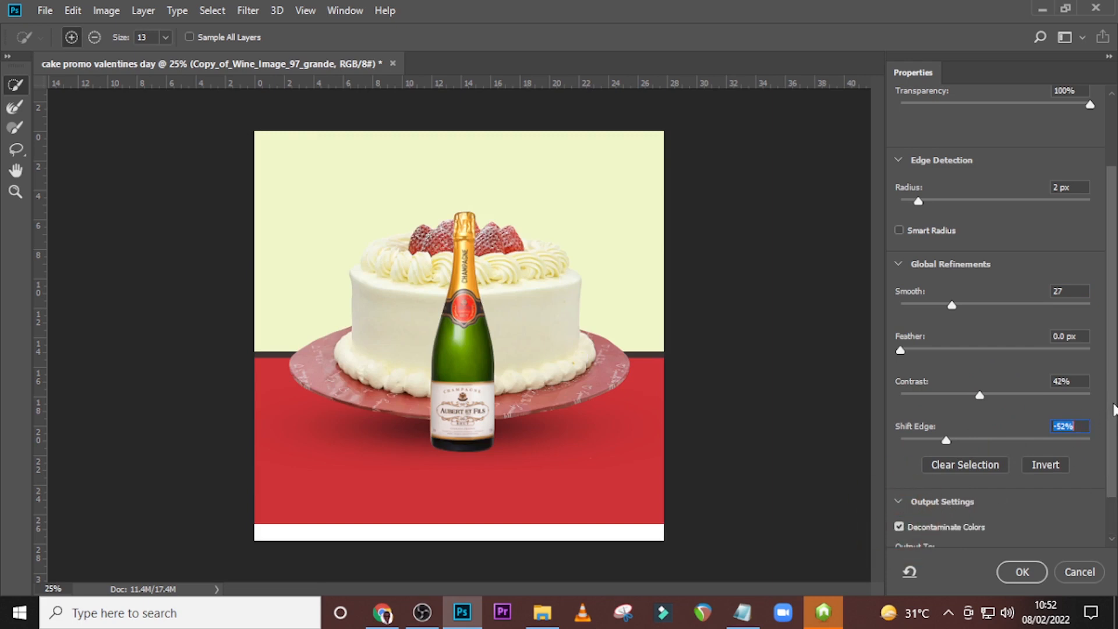
drag(1110, 409, 1110, 461)
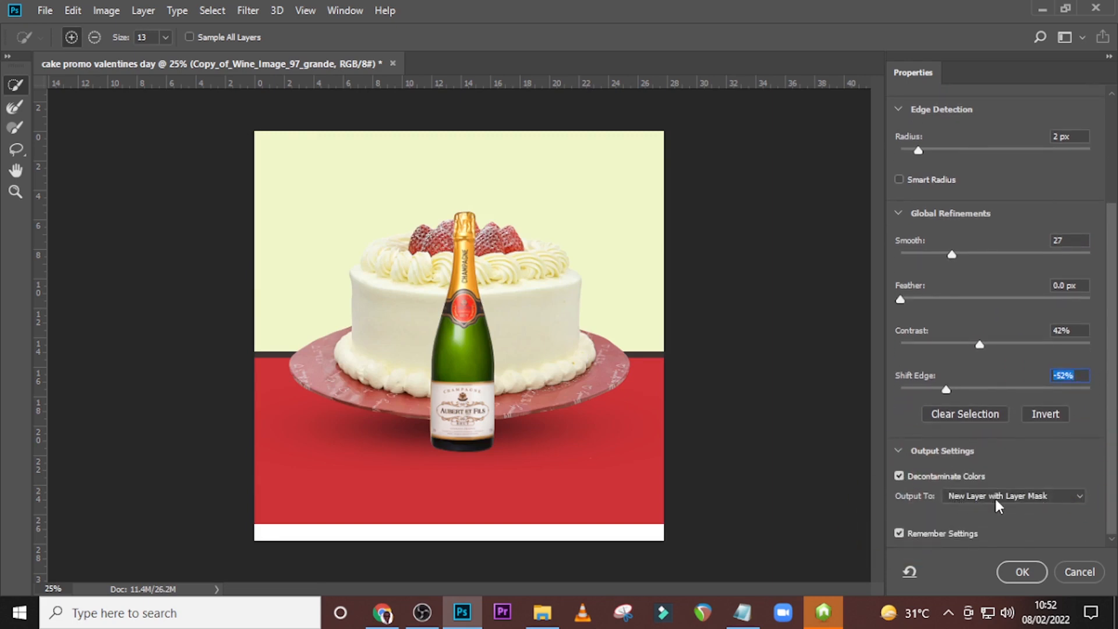
click(1009, 573)
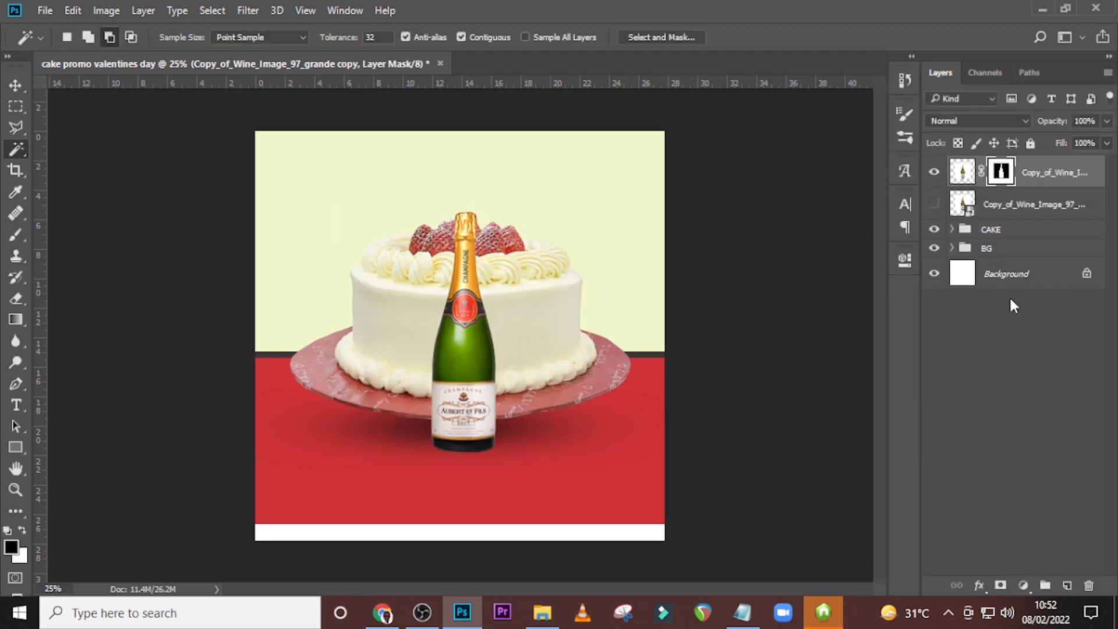
right_click(1080, 168)
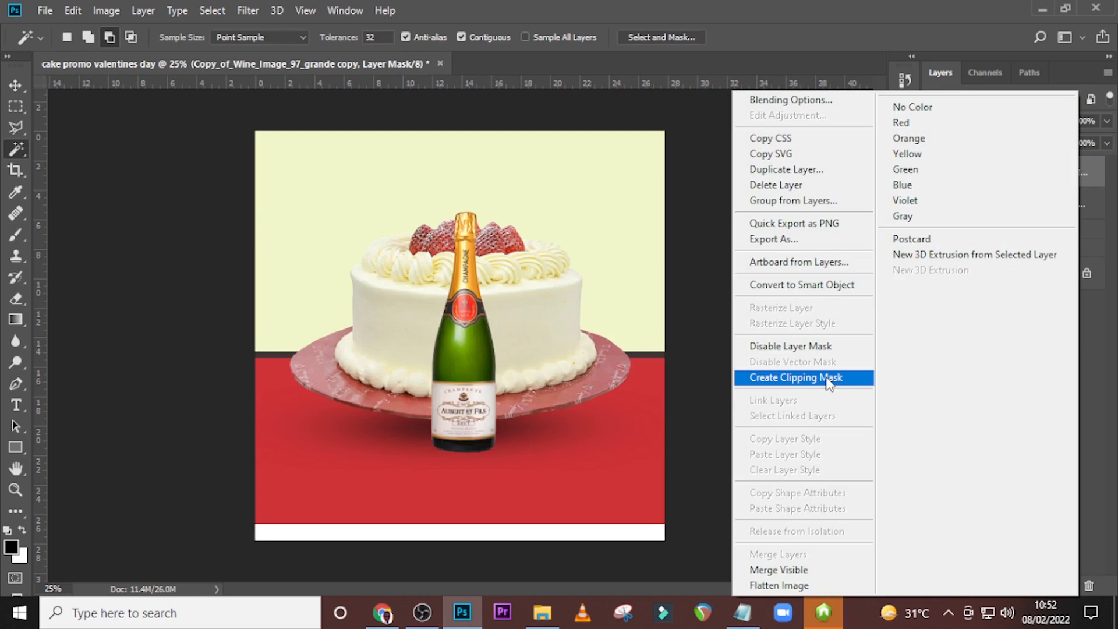
click(812, 284)
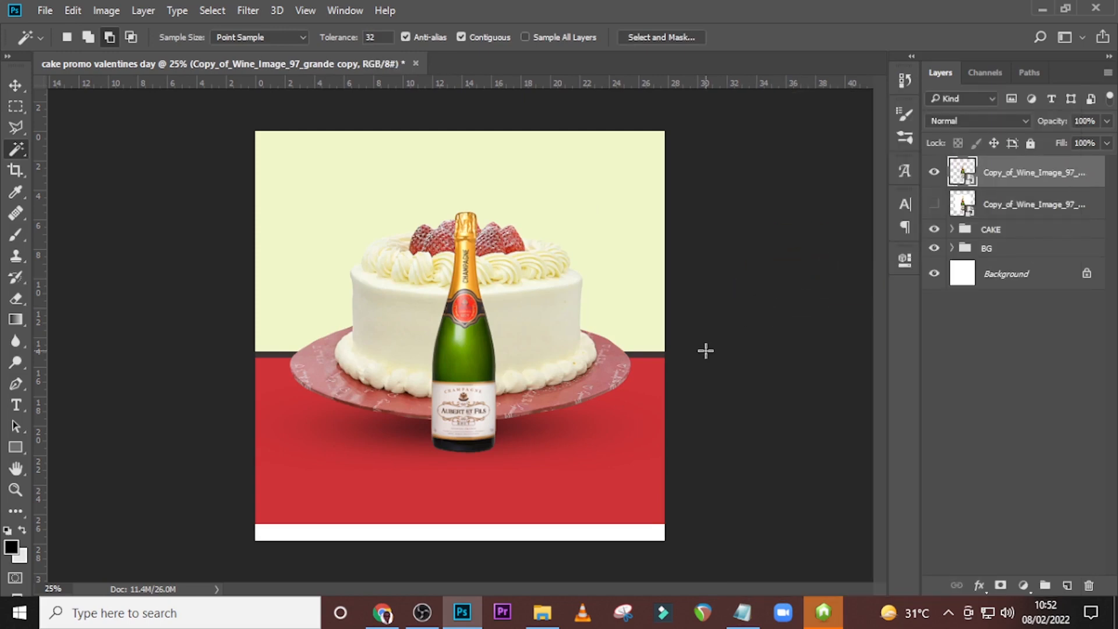
Delete the hidden original bottle image layer beneath the bottle cutout.
key(ctrl+equal)
key(ctrl+equal)
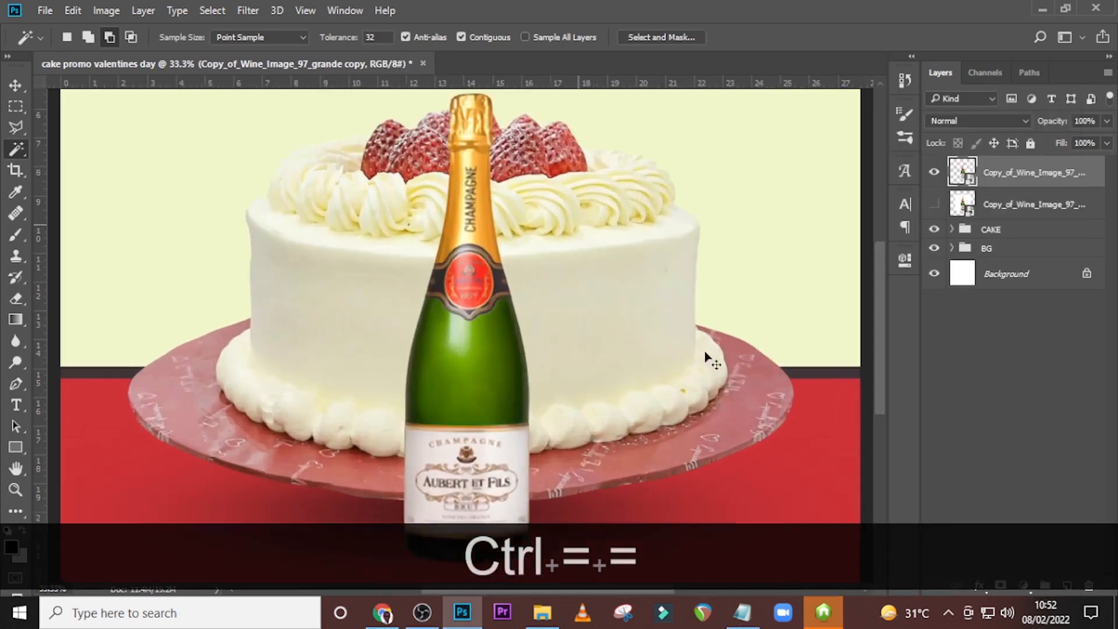
scroll(705, 351, up, 2)
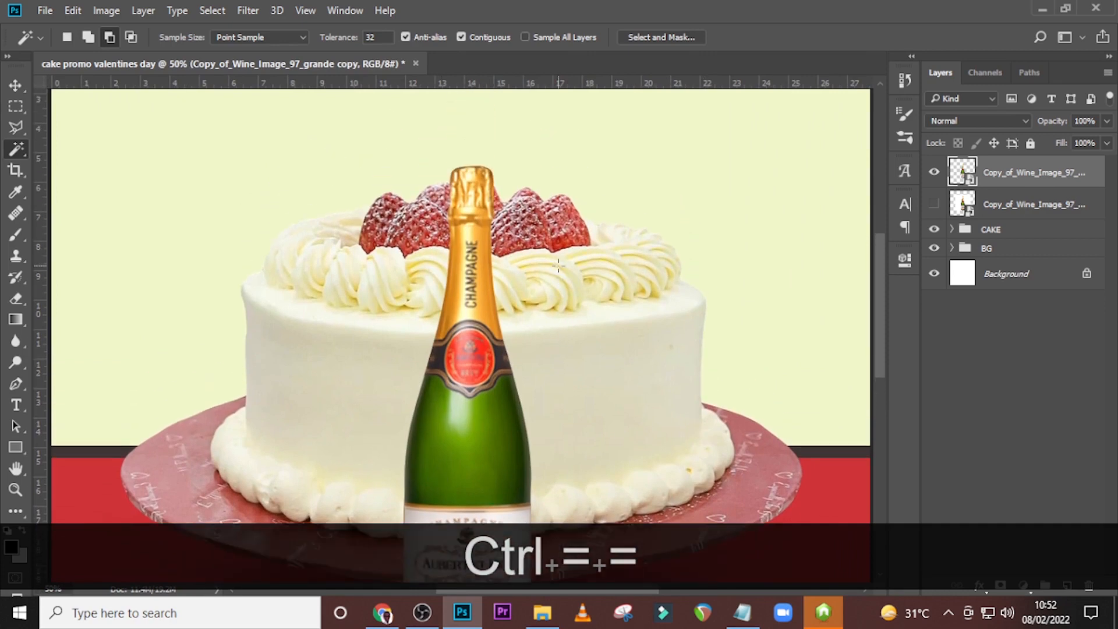
scroll(567, 265, down, 4)
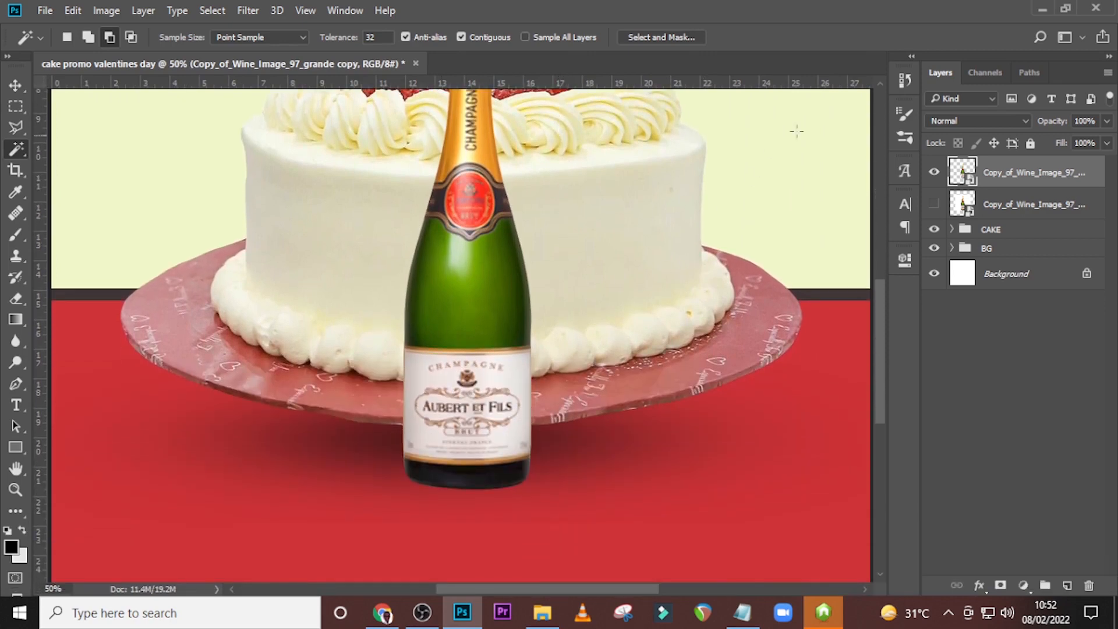
click(998, 209)
key(Delete)
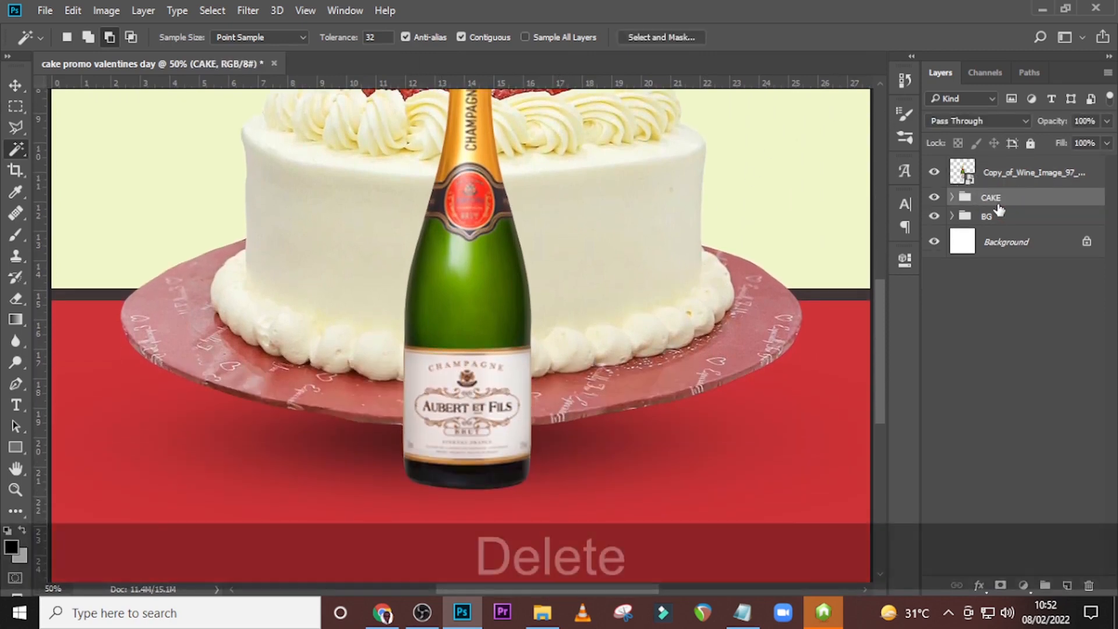
key(ctrl+minus)
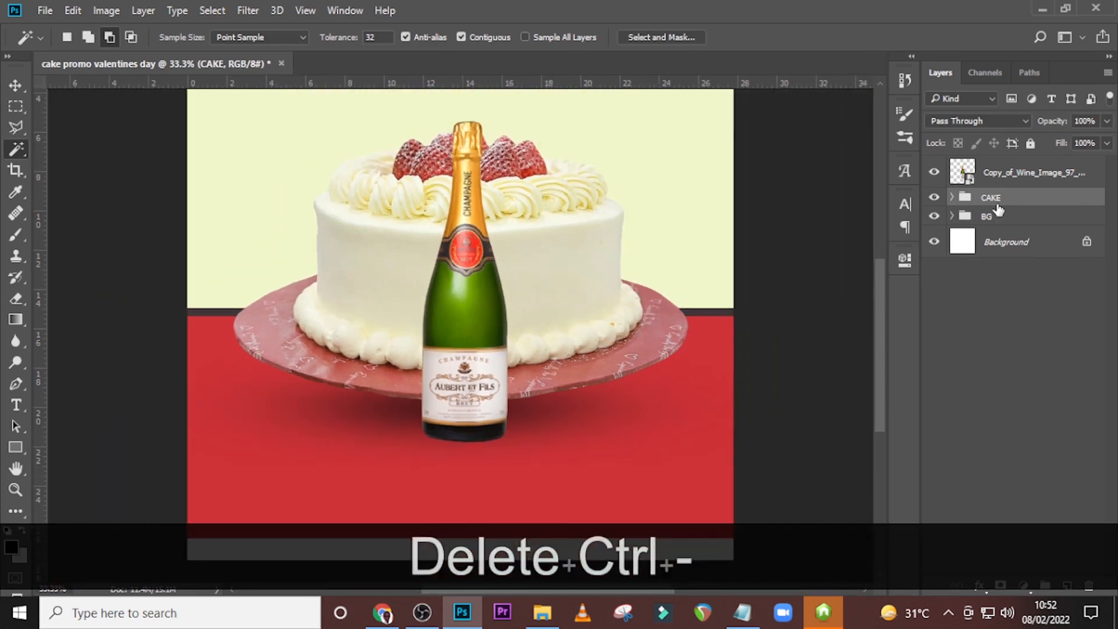
key(ctrl+0)
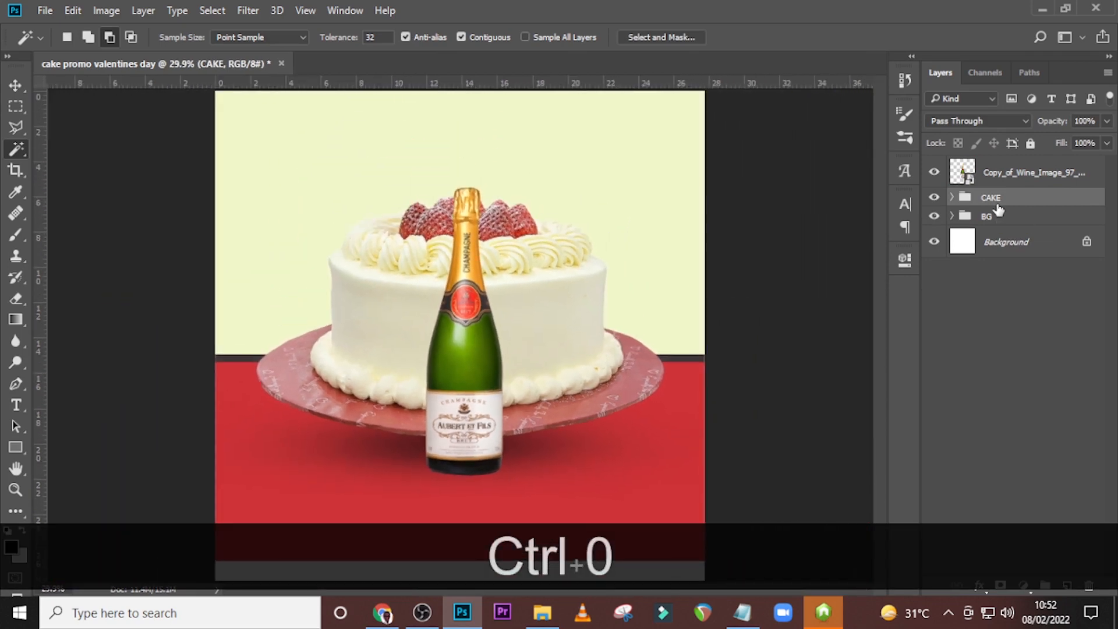
Rotate the champagne bottle cutout by about -9.5° and move it to the right side of the cake.
key(ctrl+t)
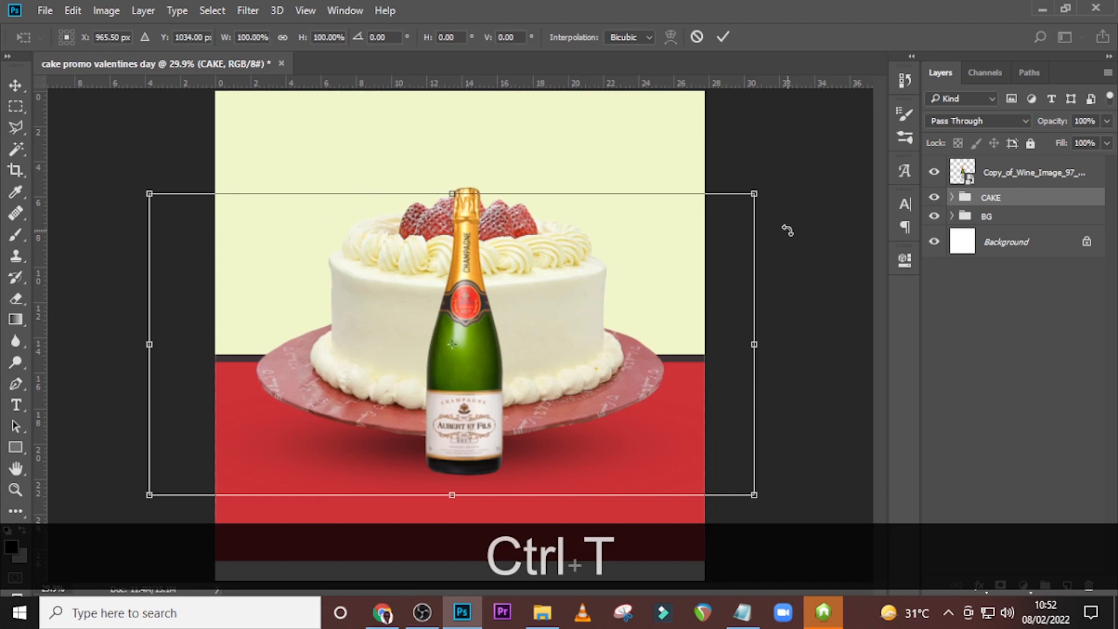
key(Return)
click(994, 174)
key(ctrl+t)
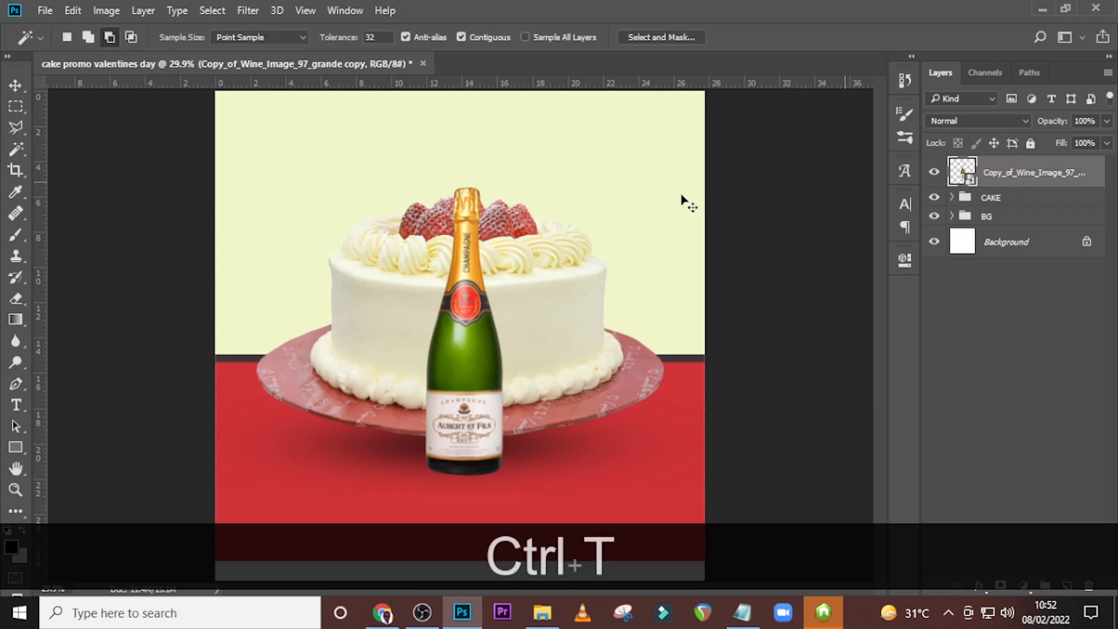
drag(654, 242, 656, 199)
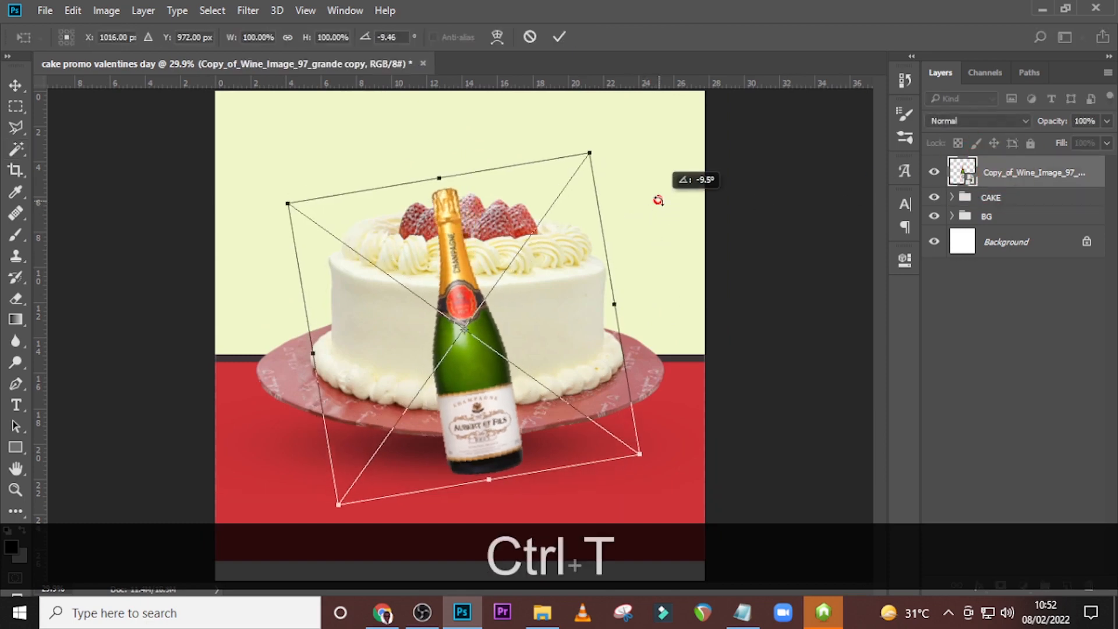
drag(541, 320, 695, 274)
drag(650, 302, 653, 300)
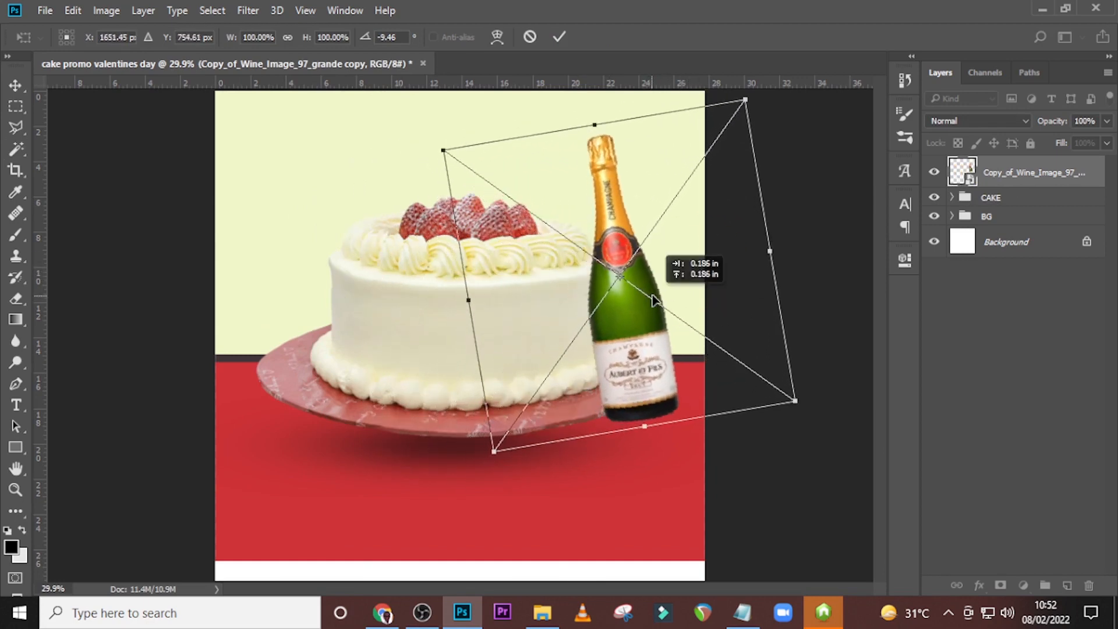
key(Return)
Move the bottle layer beneath the CAKE group and position the bottle partly behind the cake's right edge.
drag(1013, 175, 1009, 204)
key(b)
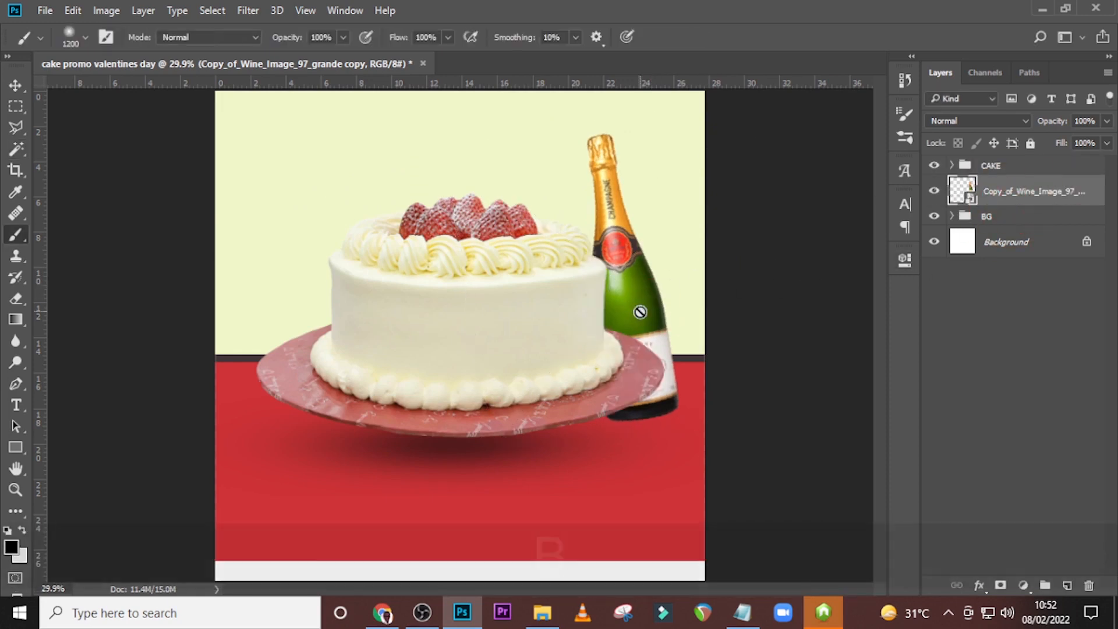
key(v)
key(shift+Up)
key(shift+Up)
key(shift+Up)
key(shift+Up)
key(shift+Up)
key(shift+Right)
key(shift+Right)
key(shift+Right)
key(shift+Right)
key(shift+Right)
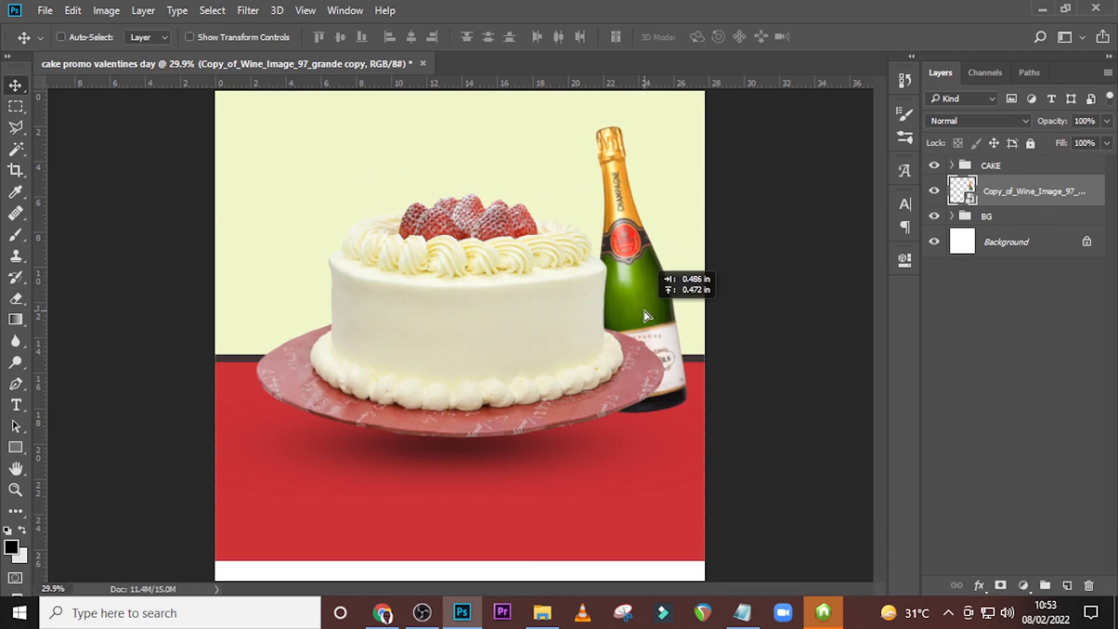
drag(645, 314, 621, 319)
key(Down)
key(Down)
key(Down)
key(Down)
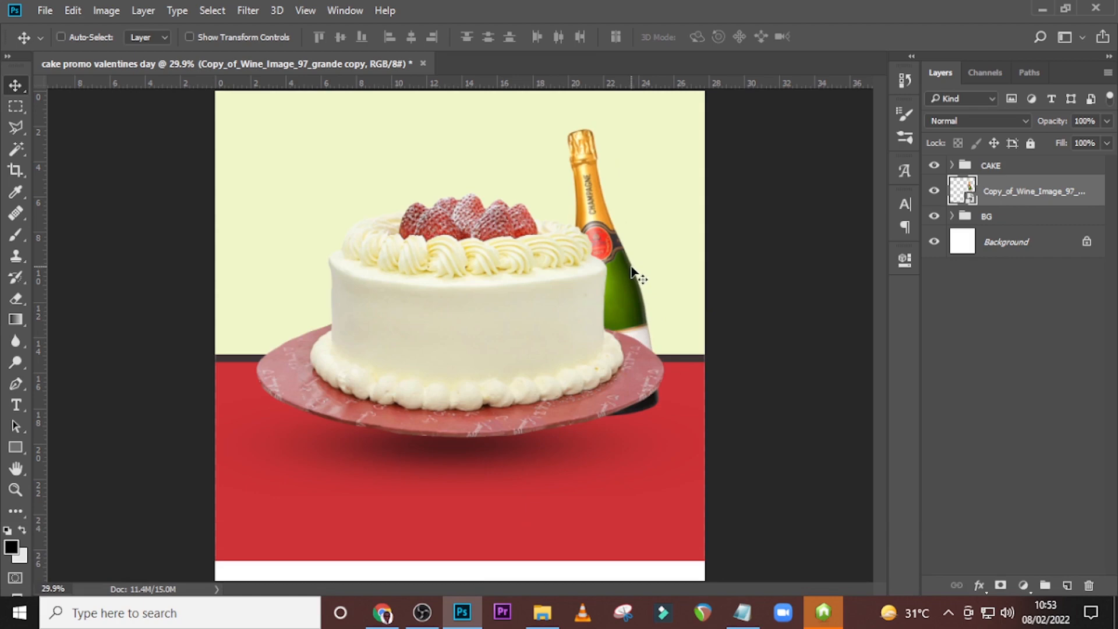
Show the guides and add a new empty layer directly beneath the bottle layer.
key(ctrl+h)
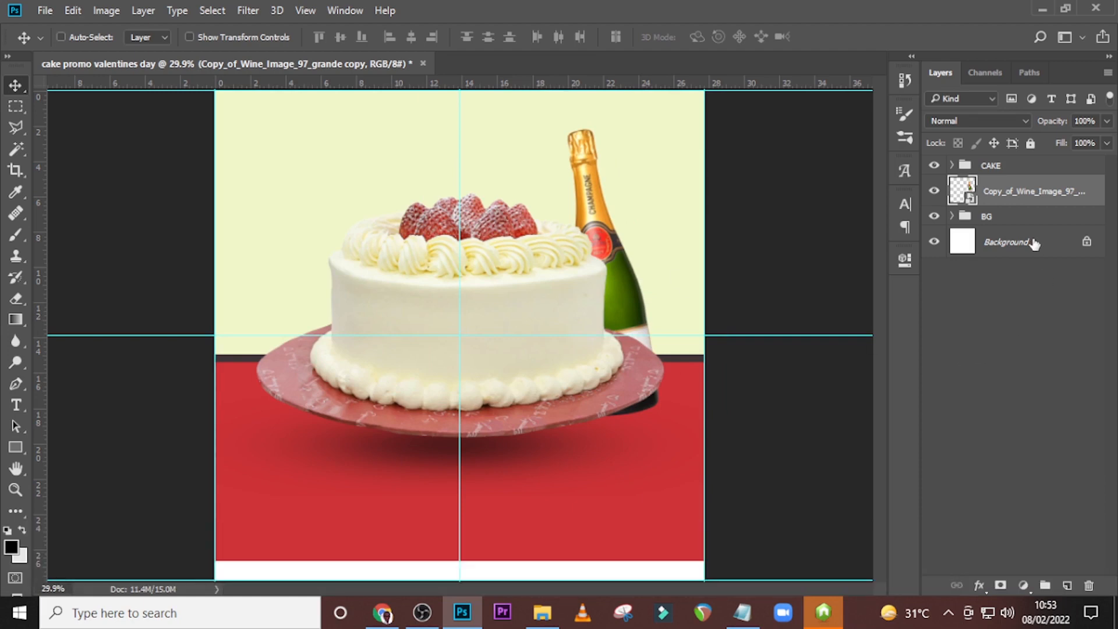
click(1067, 585)
drag(995, 192, 993, 234)
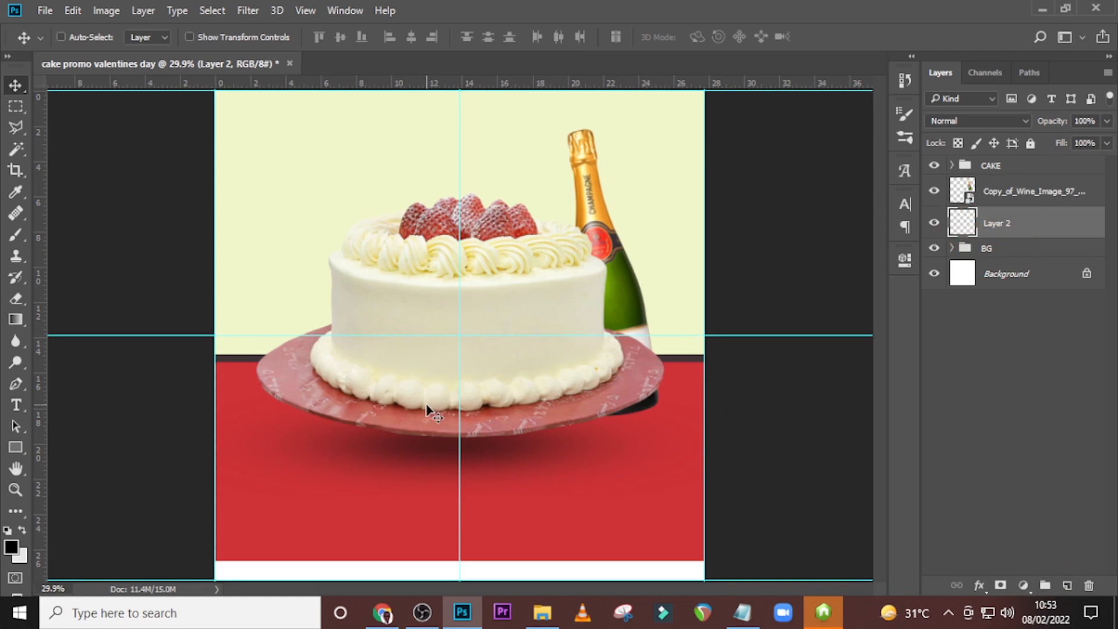
Paint a soft black spot below the cake on the new layer using a 600 px brush.
key(b)
key(Caps_Lock)
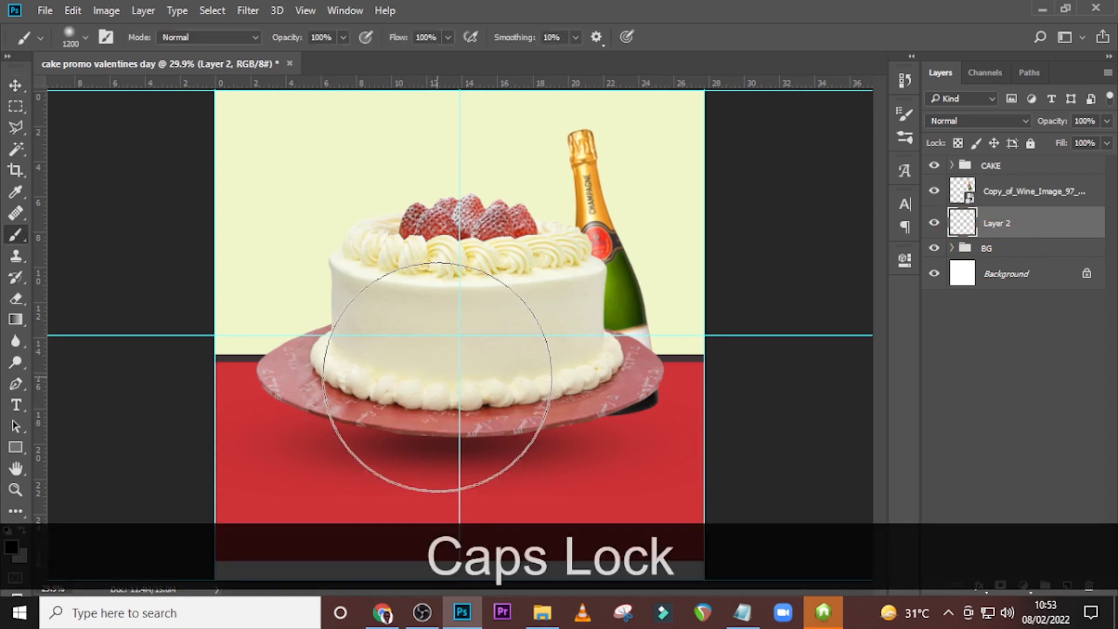
key(bracketleft)
key(bracketleft)
key(bracketleft)
key(bracketleft)
key(bracketleft)
key(bracketleft)
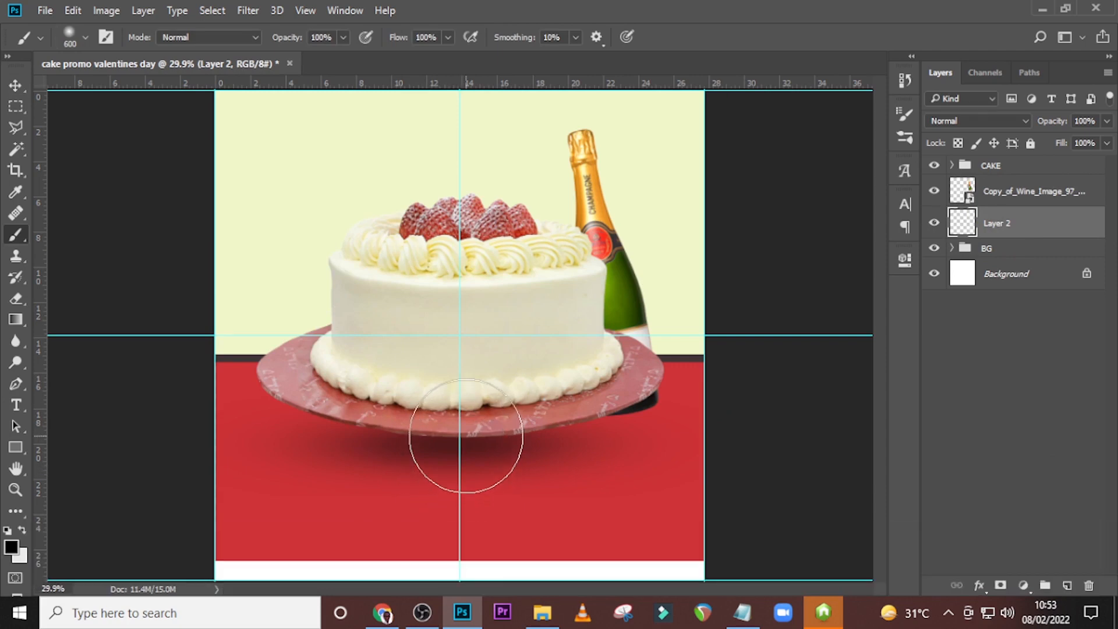
drag(466, 435, 513, 460)
Squash the black spot to about 25% of its height and place it under the bottle's base as a shadow.
key(ctrl+t)
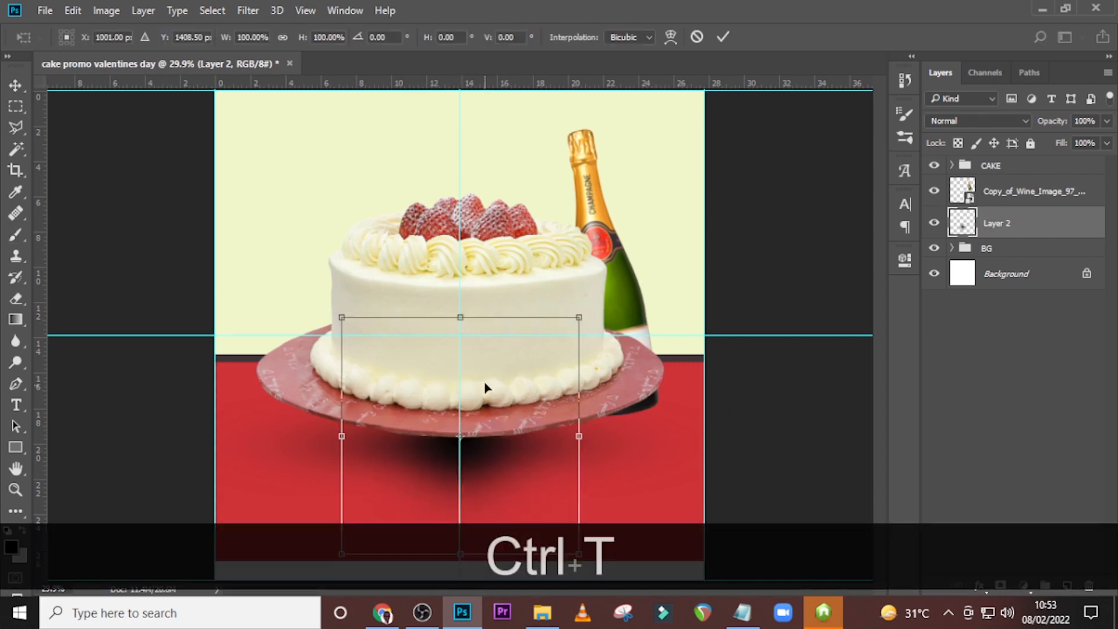
mouse_move(457, 327)
mouse_down()
mouse_move(460, 492)
mouse_move(653, 418)
mouse_up()
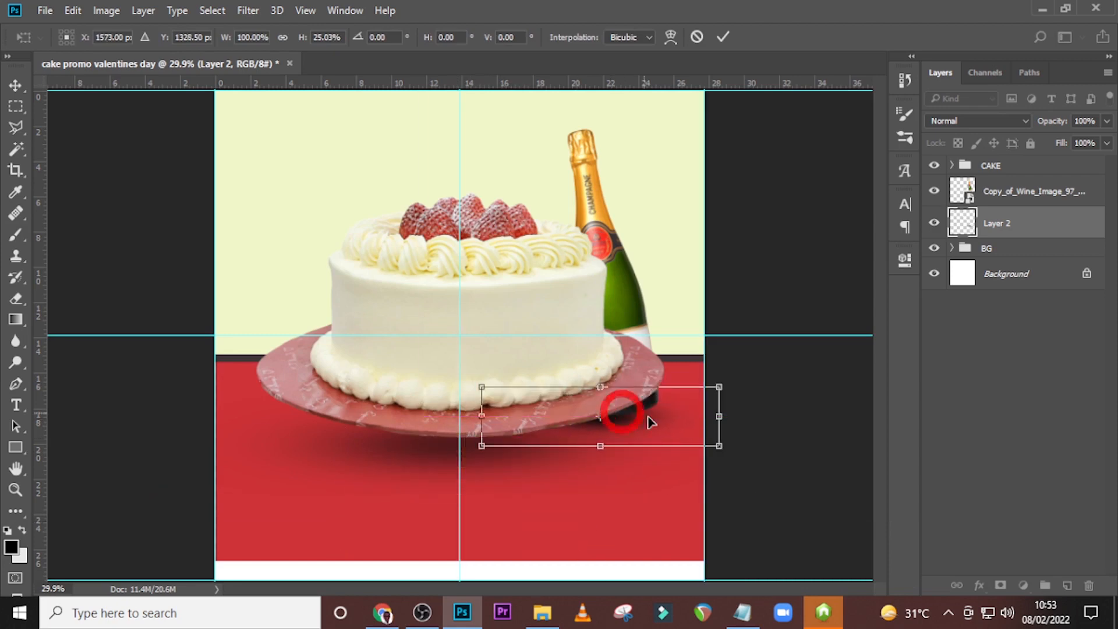
key(Return)
key(b)
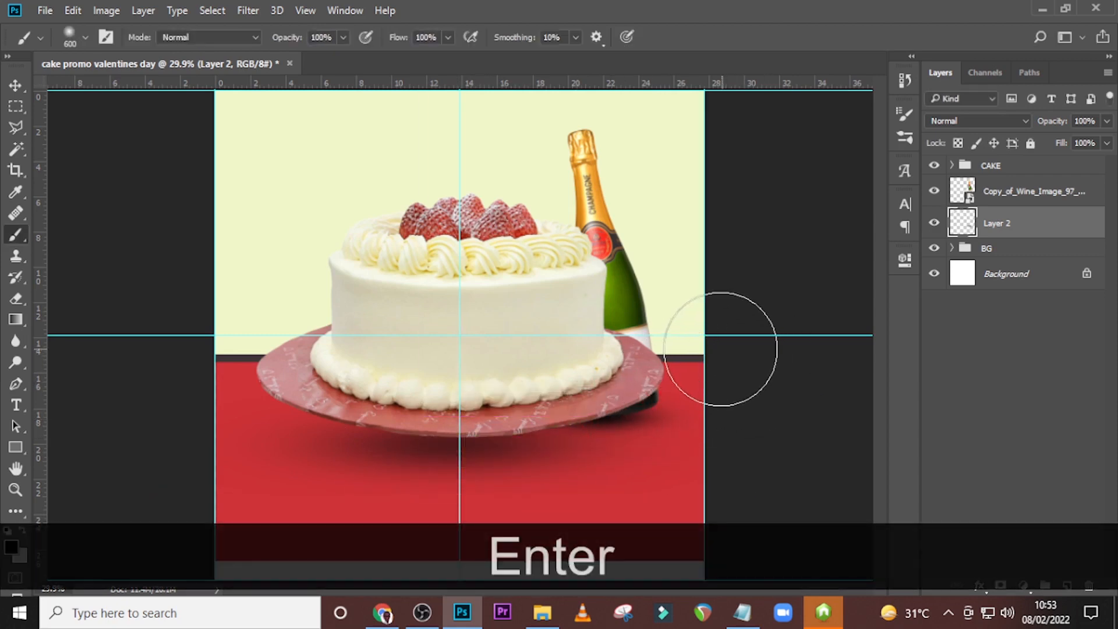
Rotate the bottle's shadow slightly and set its layer opacity to 78%.
key(v)
click(990, 225)
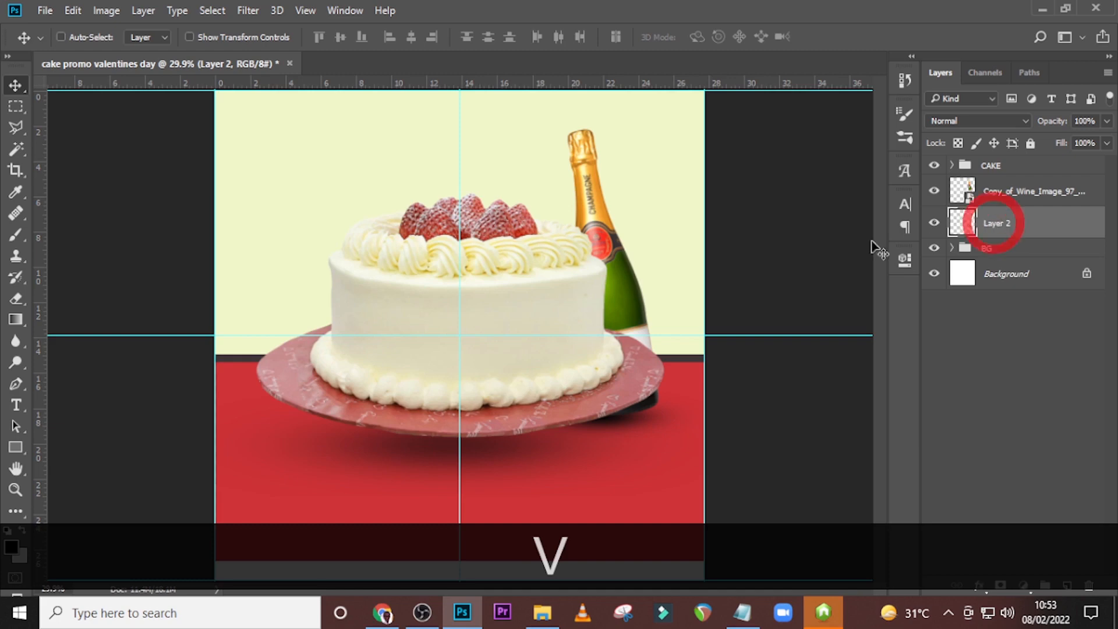
key(ctrl+t)
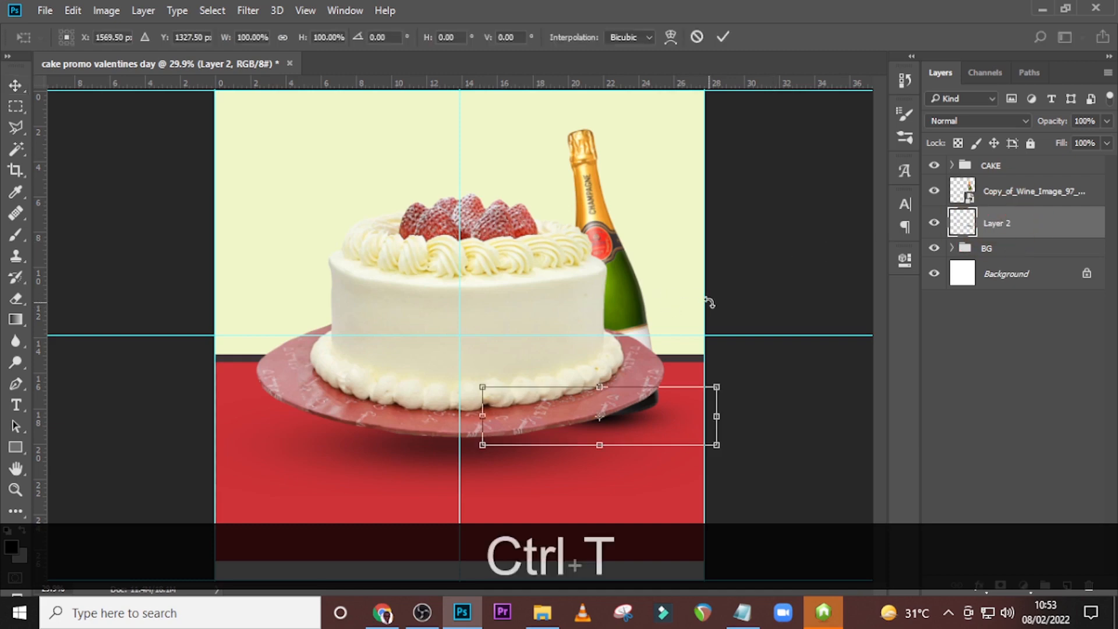
drag(708, 303, 721, 320)
key(Return)
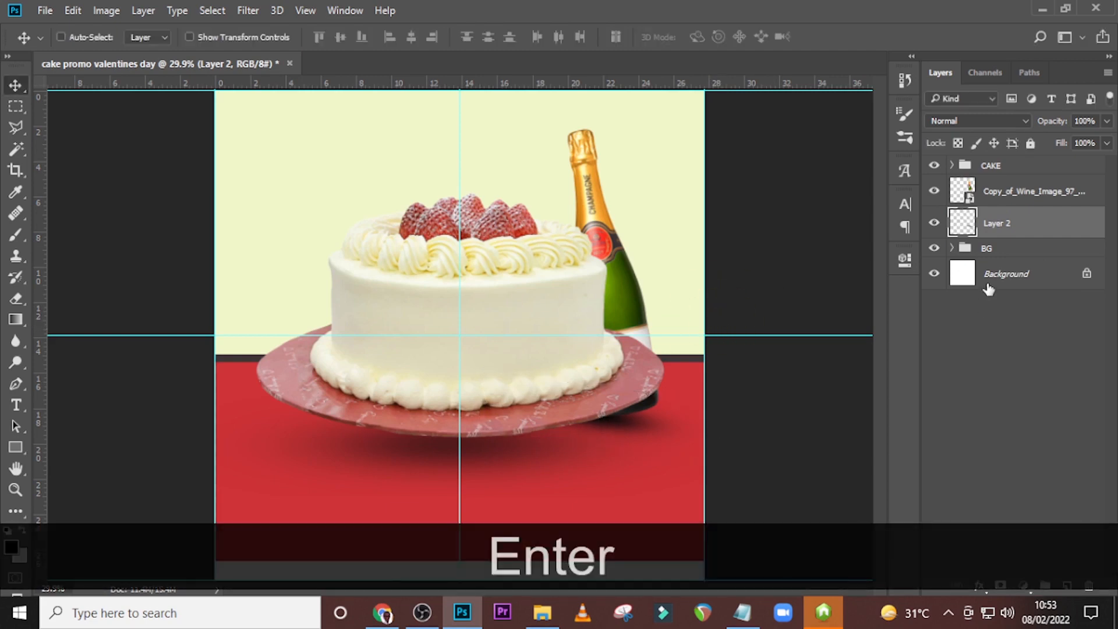
click(1105, 121)
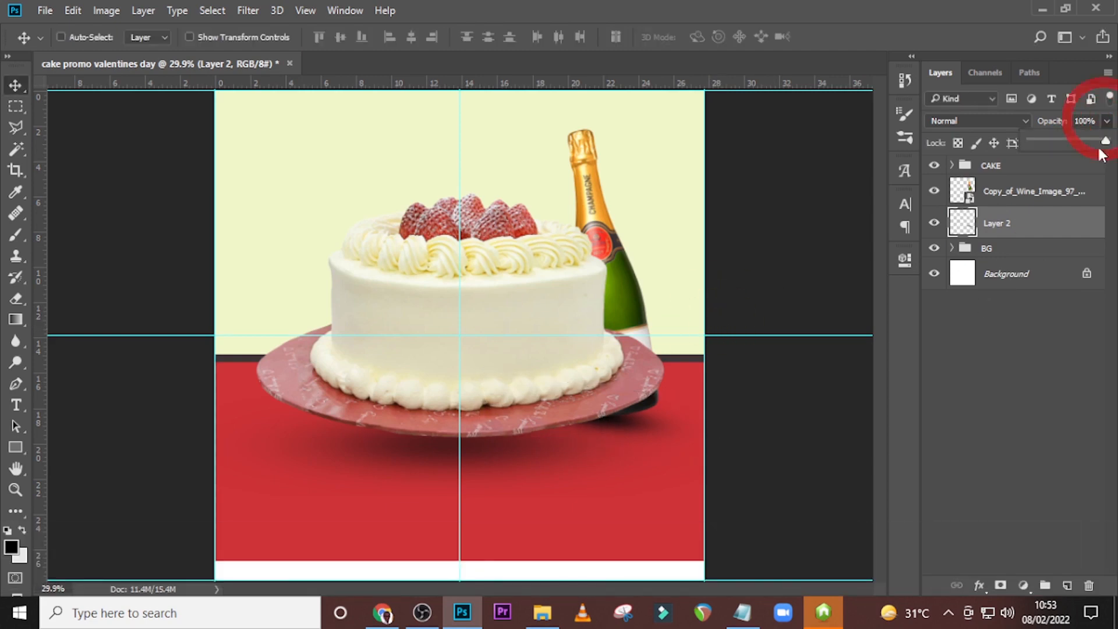
mouse_move(1108, 141)
mouse_down()
mouse_move(1085, 150)
mouse_move(1108, 137)
mouse_up()
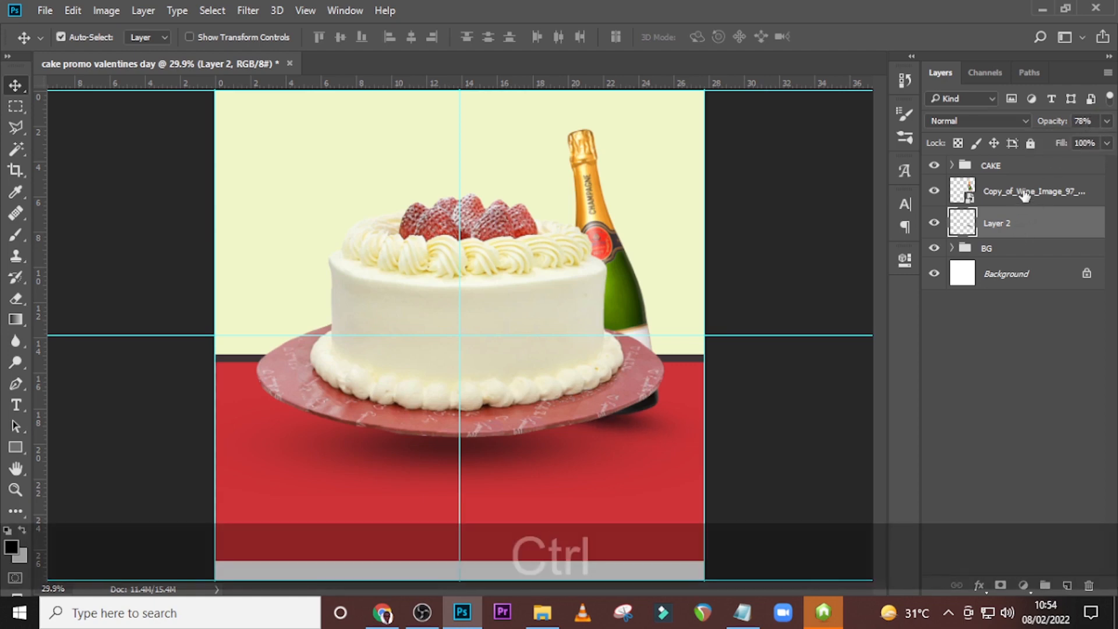
Group the bottle layer with its shadow layer and name the group CHAMP.
ctrl+click(1023, 197)
key(ctrl+g)
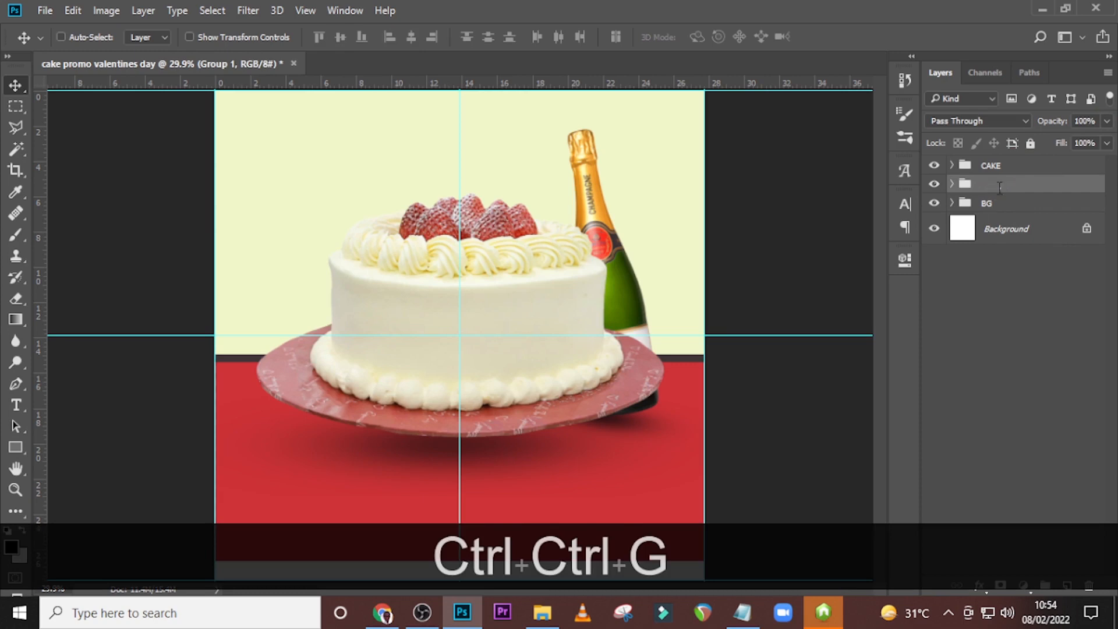
double_click(996, 185)
key(Caps_Lock)
text(CHAMP)
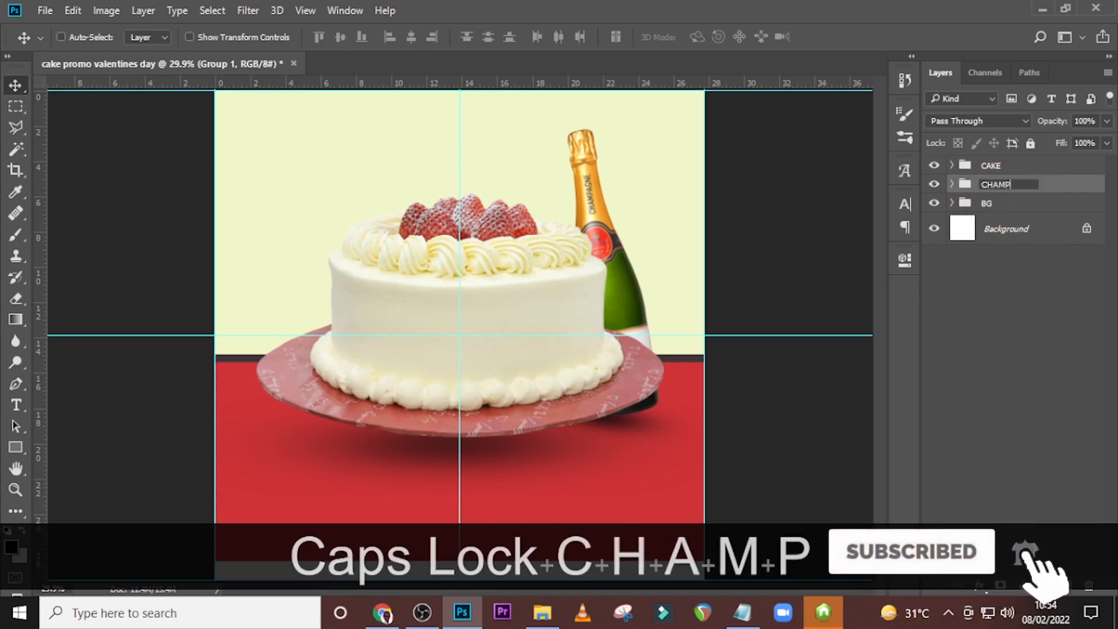
key(Return)
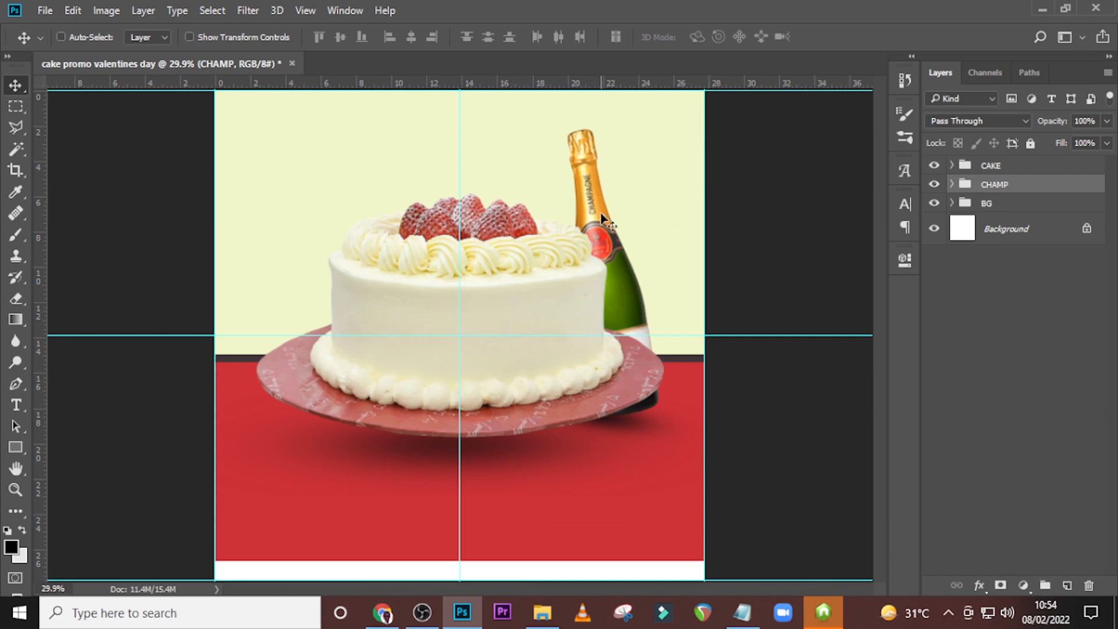
Add a Color Balance adjustment above the bottle layer in the CHAMP group and clip it to the bottle.
click(951, 184)
click(1009, 210)
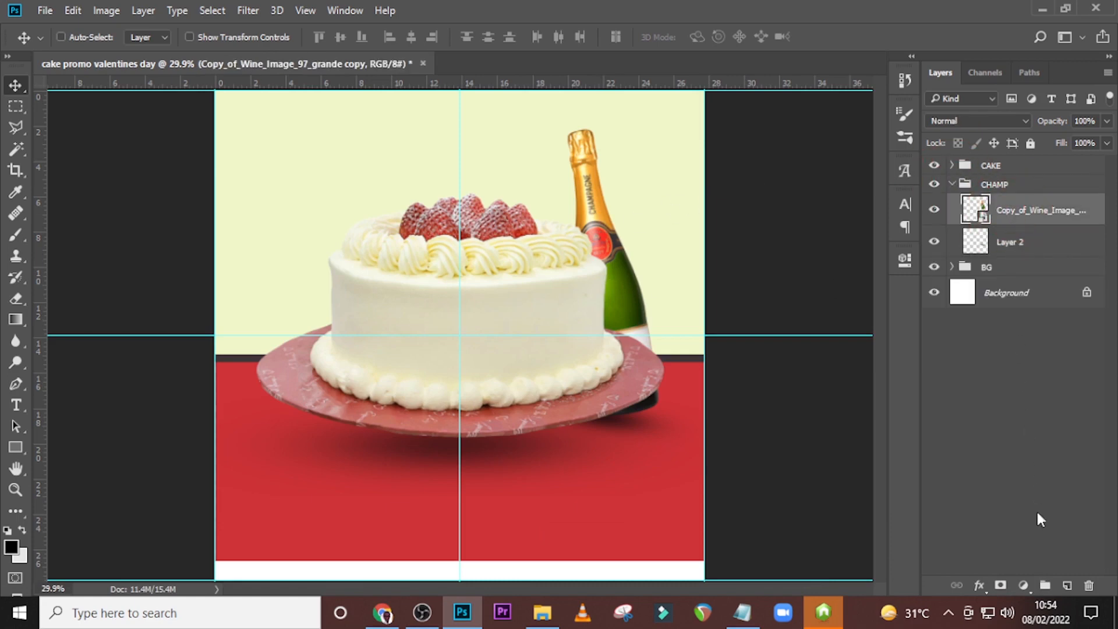
click(1023, 585)
click(1025, 410)
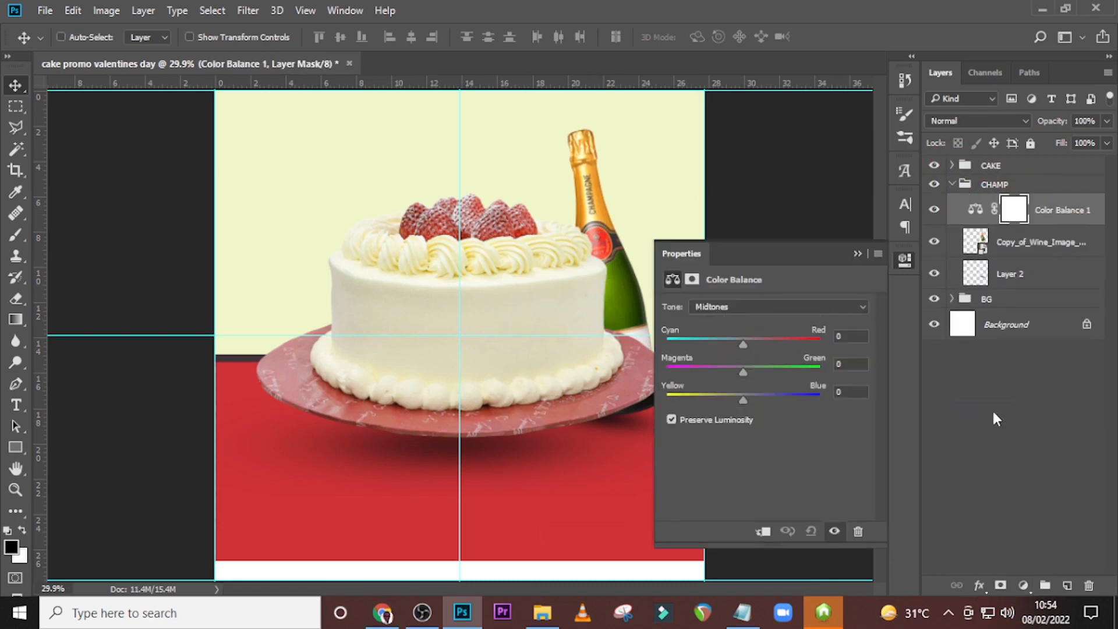
click(765, 532)
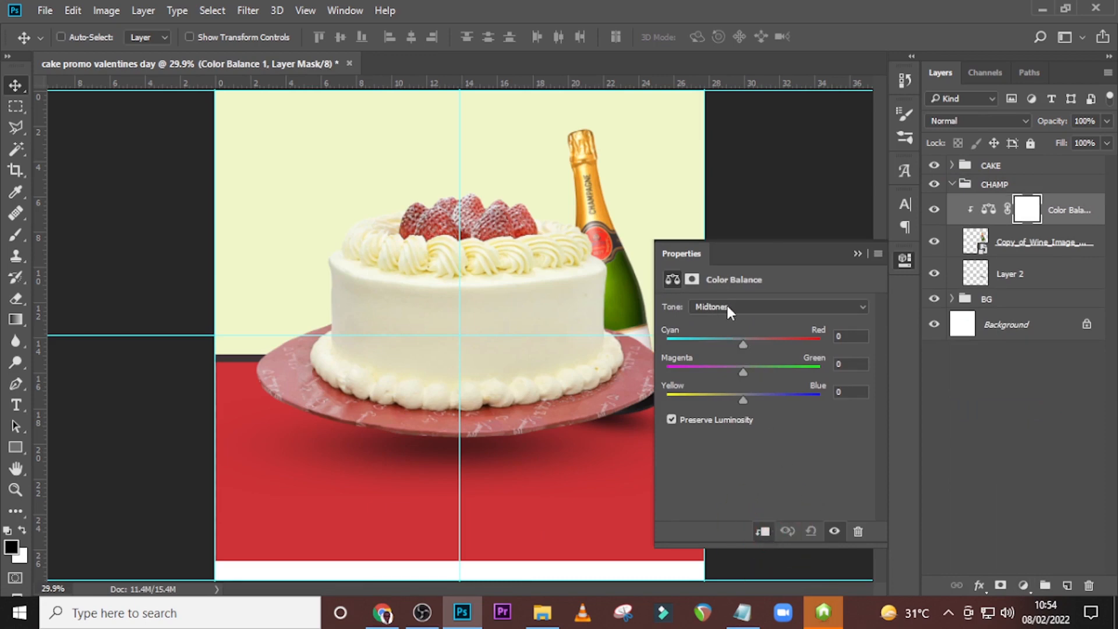
Set the bottle's Color Balance midtones to cyan-red +36, magenta-green -21 and yellow-blue -24.
drag(743, 341, 767, 346)
mouse_move(742, 372)
mouse_down()
mouse_move(764, 370)
mouse_move(731, 382)
mouse_up()
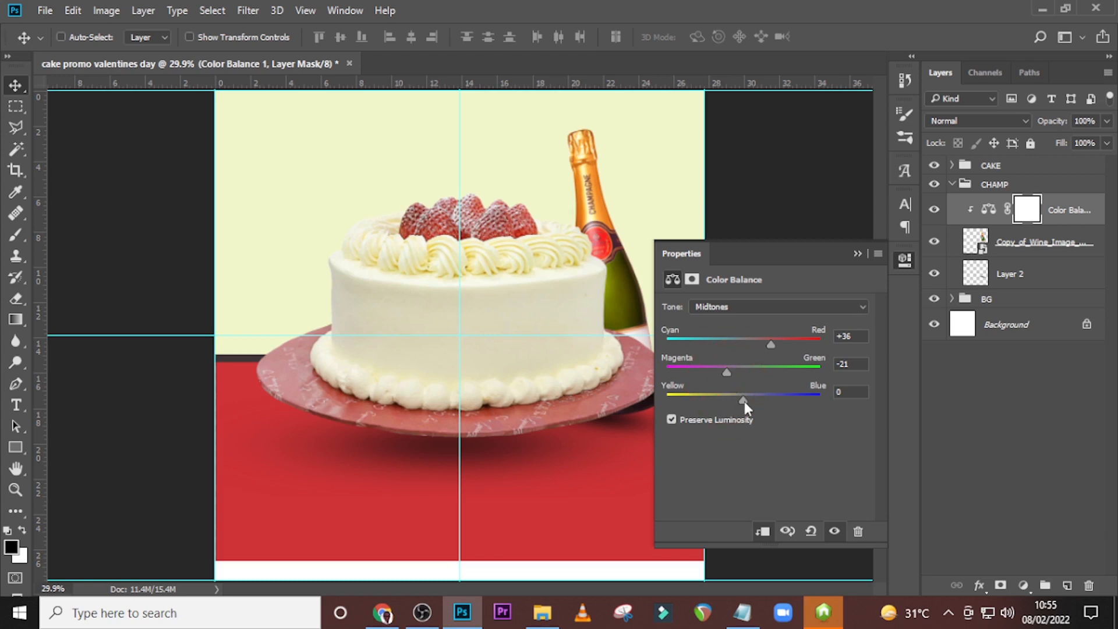
mouse_move(744, 401)
mouse_down()
mouse_move(771, 399)
mouse_move(729, 410)
mouse_move(831, 411)
mouse_move(727, 414)
mouse_up()
click(864, 258)
Set the bottle's Color Balance shadows to cyan-red +28, magenta-green +3 and yellow-blue +5, and compare the bottle with and without the adjustment.
click(730, 309)
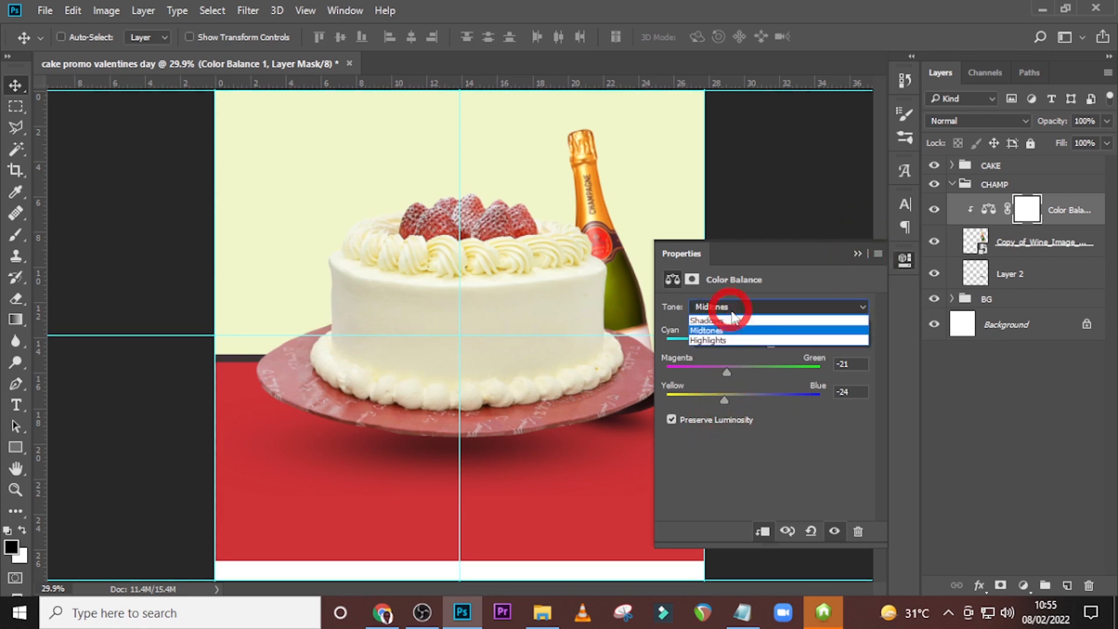
click(725, 320)
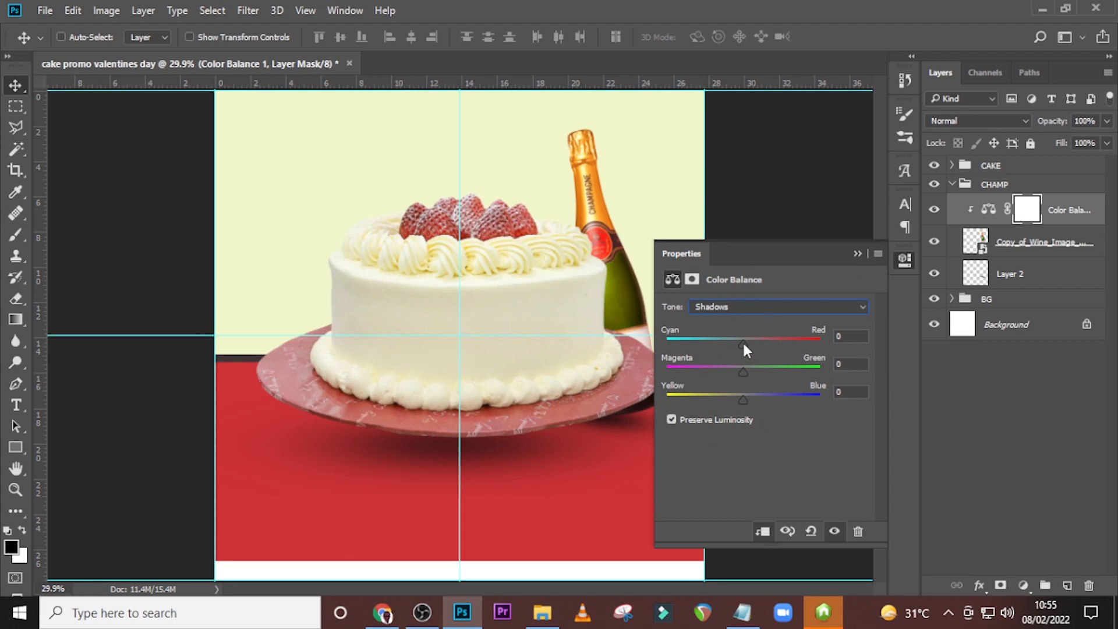
drag(743, 344, 764, 336)
drag(770, 370, 732, 372)
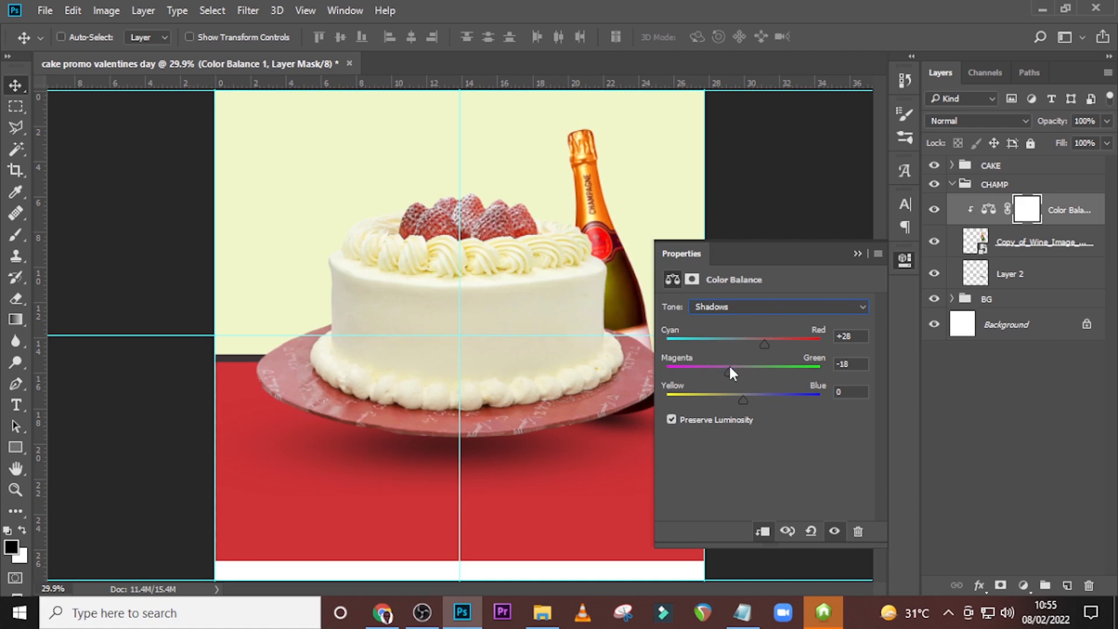
drag(744, 397, 755, 399)
drag(752, 400, 746, 400)
drag(728, 371, 745, 373)
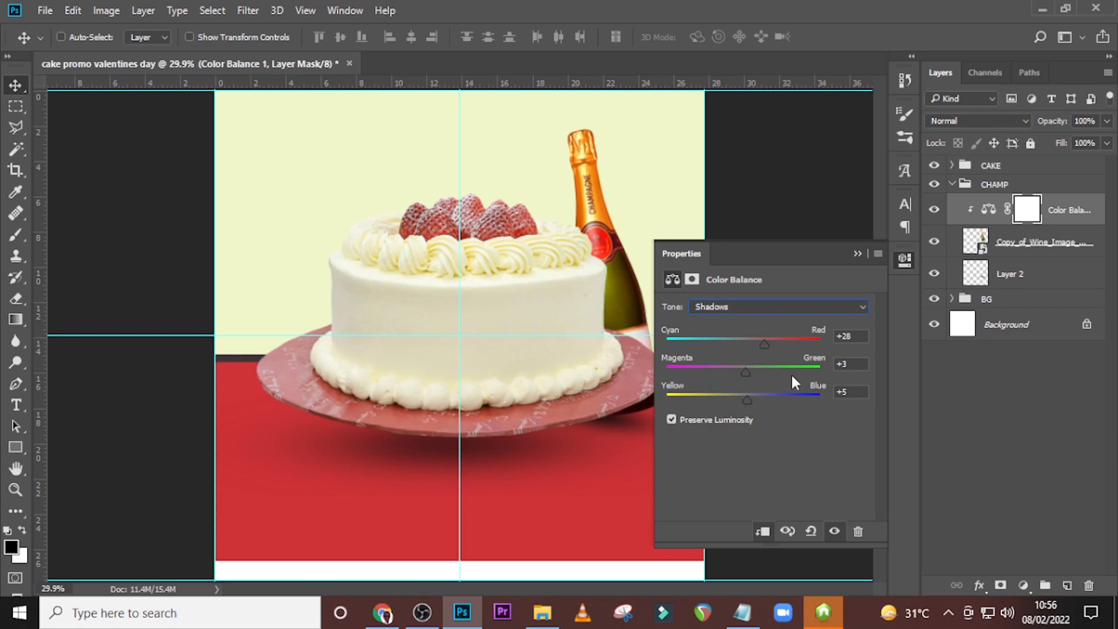
click(857, 254)
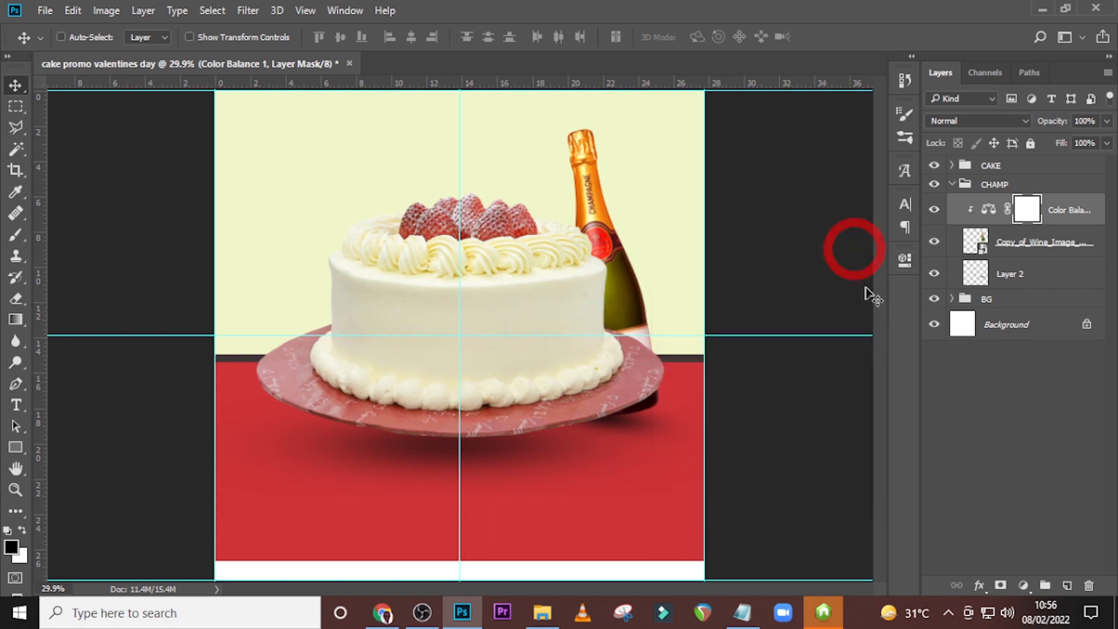
click(935, 211)
click(935, 211)
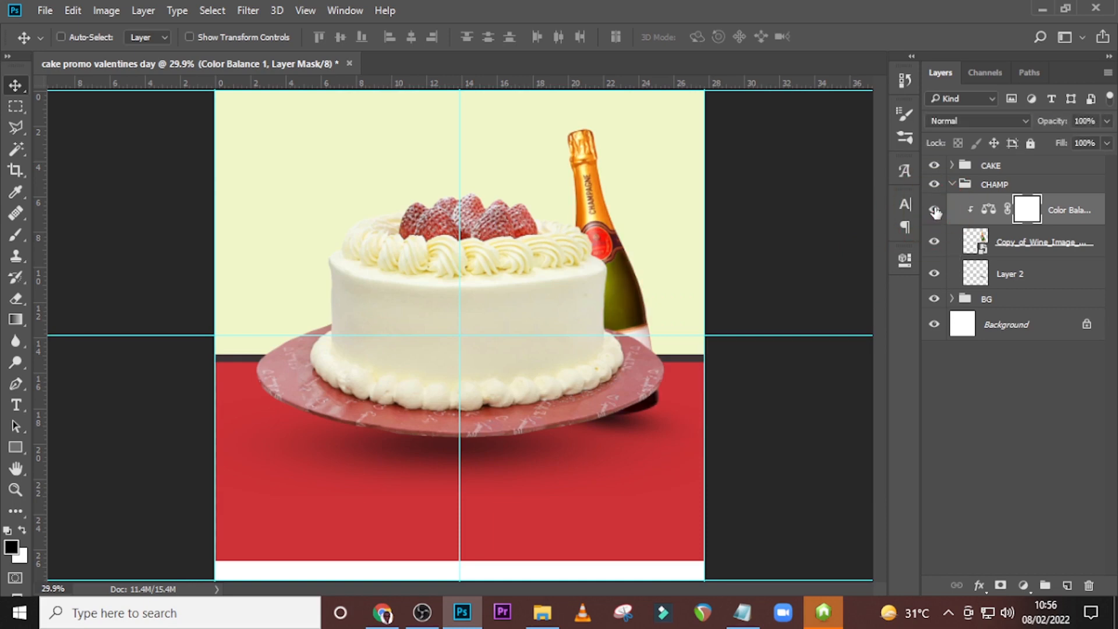
Add a text layer above the CAKE group reading "Offer available for February only", copied from the notes in 84.txt.
click(952, 184)
click(991, 167)
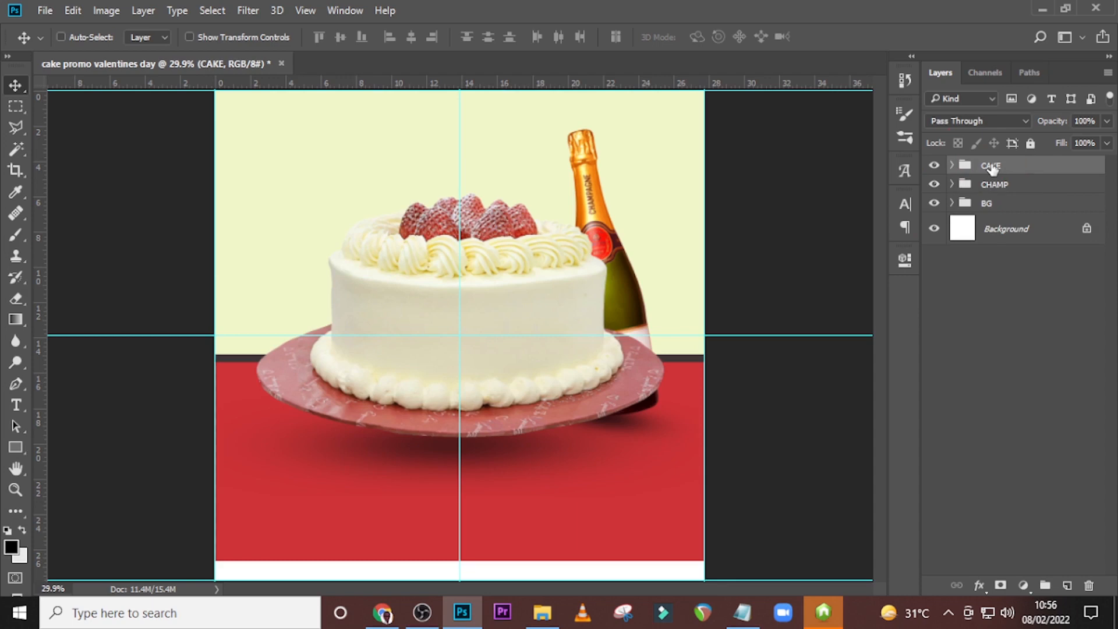
key(t)
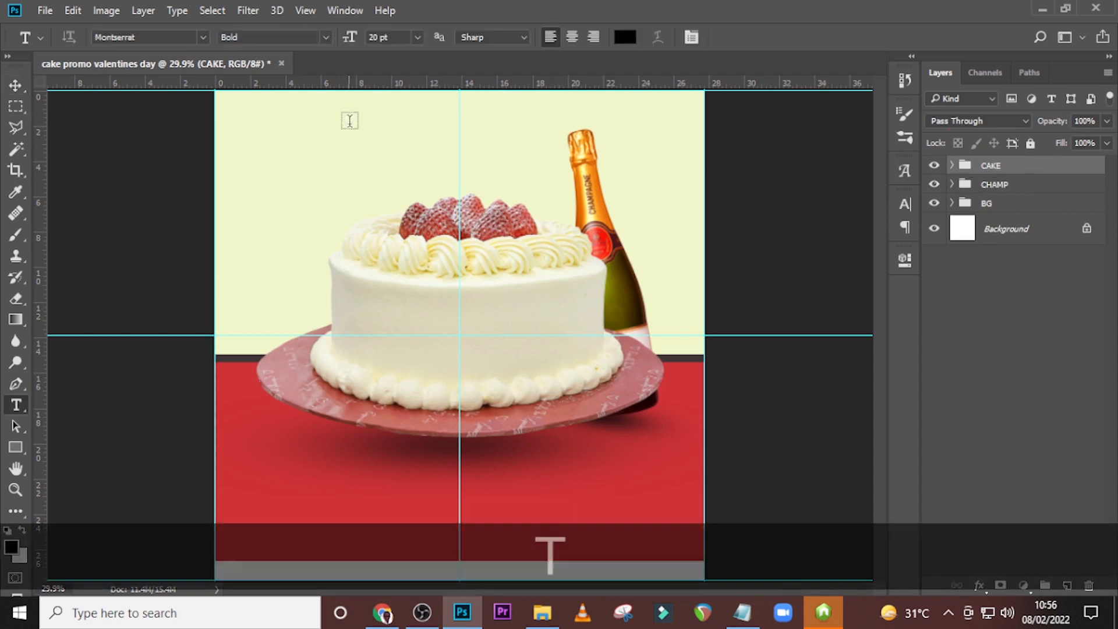
click(374, 142)
click(742, 612)
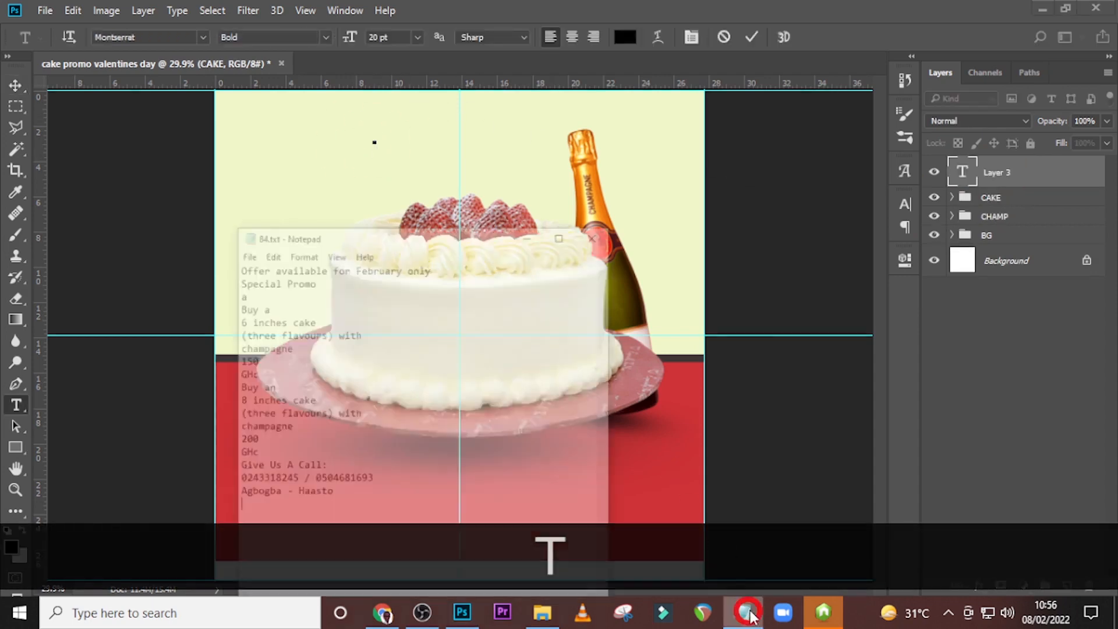
drag(388, 211, 70, 209)
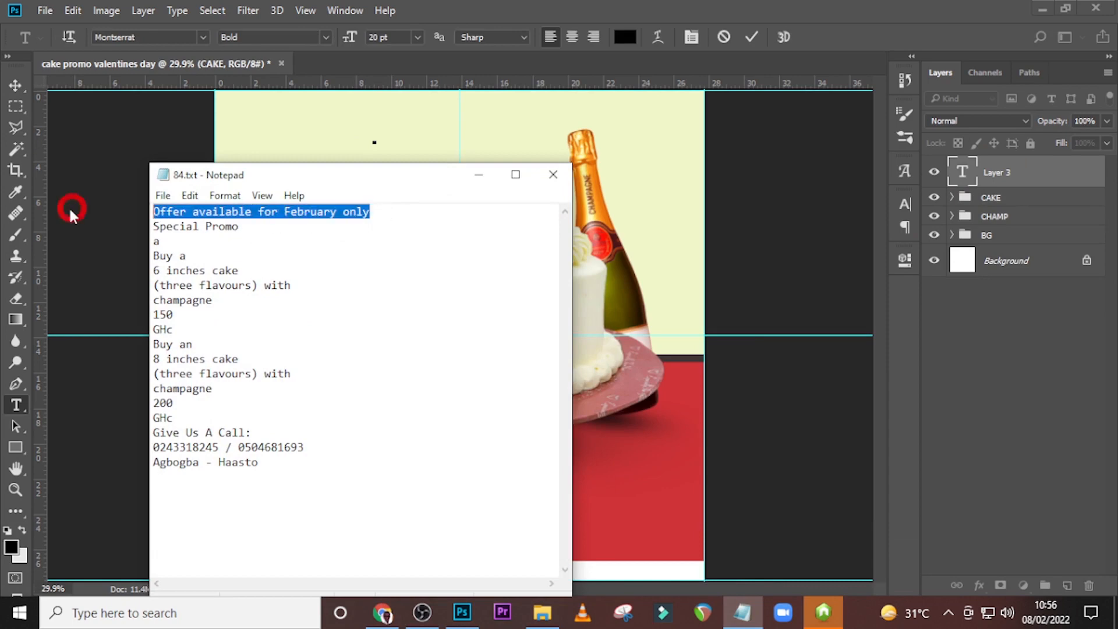
key(ctrl+c)
click(511, 9)
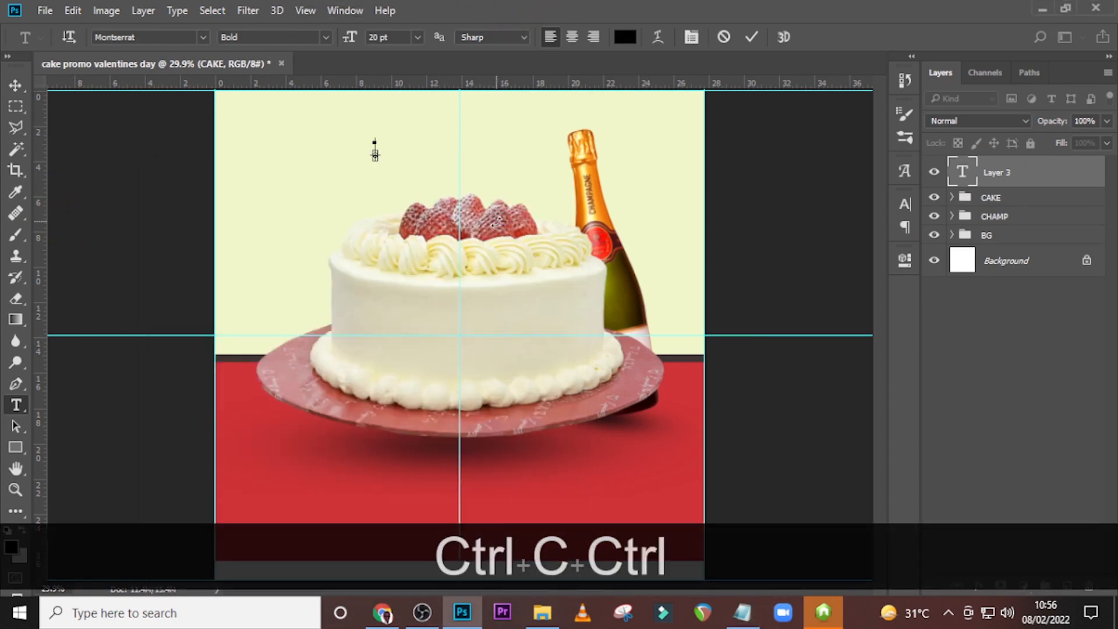
key(ctrl+v)
click(972, 169)
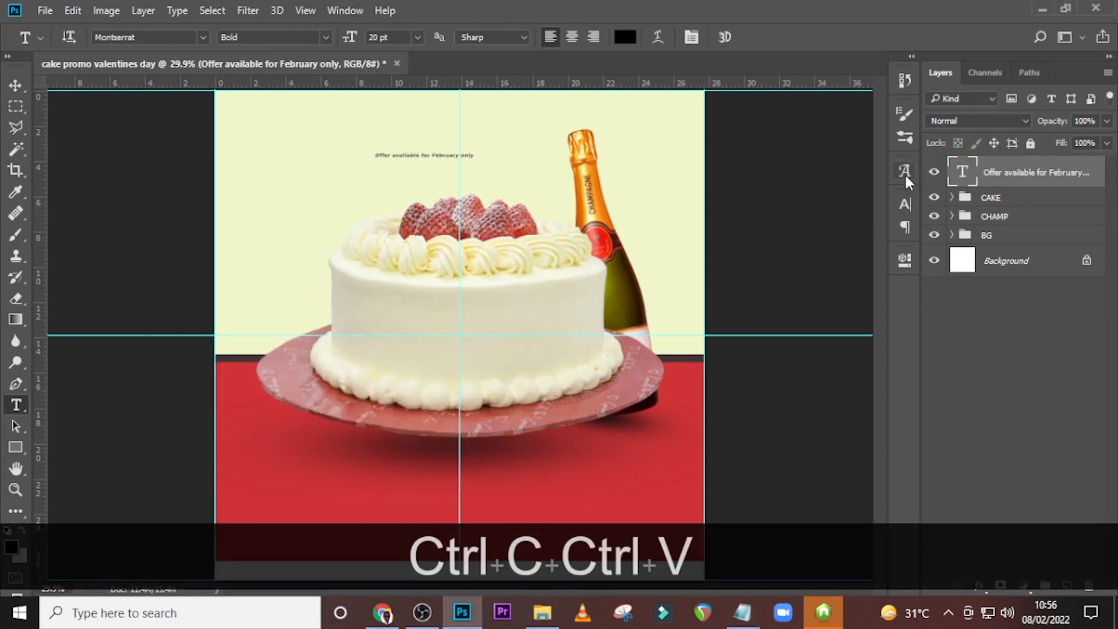
Change the font of the "Offer available for February only" text to Valentine Soul - Personal Use Regular.
right_click(903, 170)
click(929, 183)
click(905, 172)
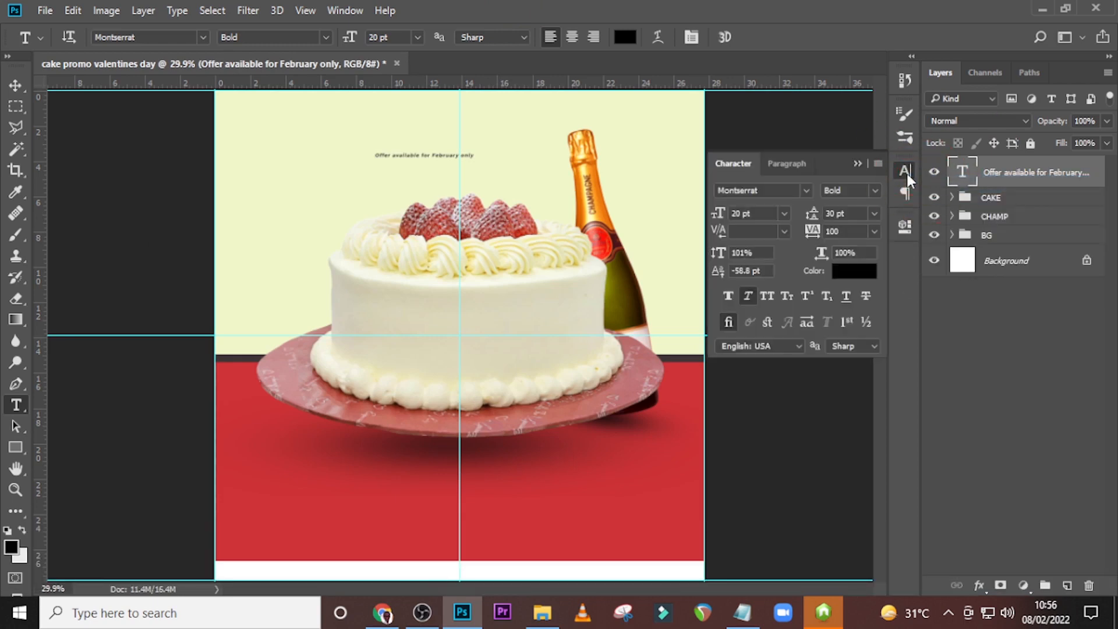
click(806, 191)
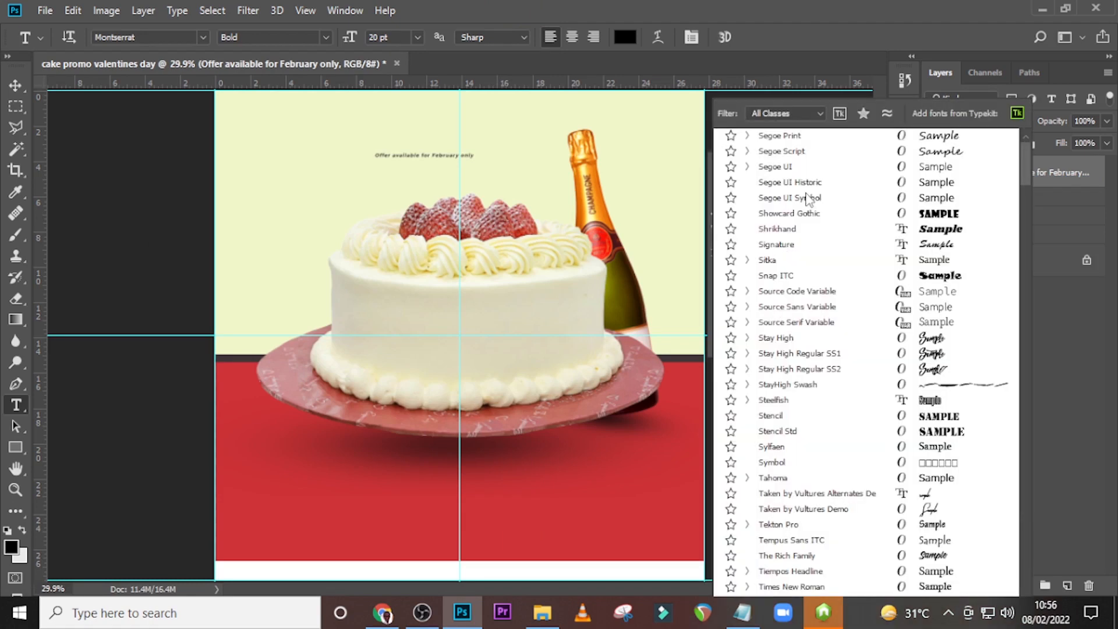
key(v)
key(a)
key(l)
key(e)
click(761, 193)
text(VALEN)
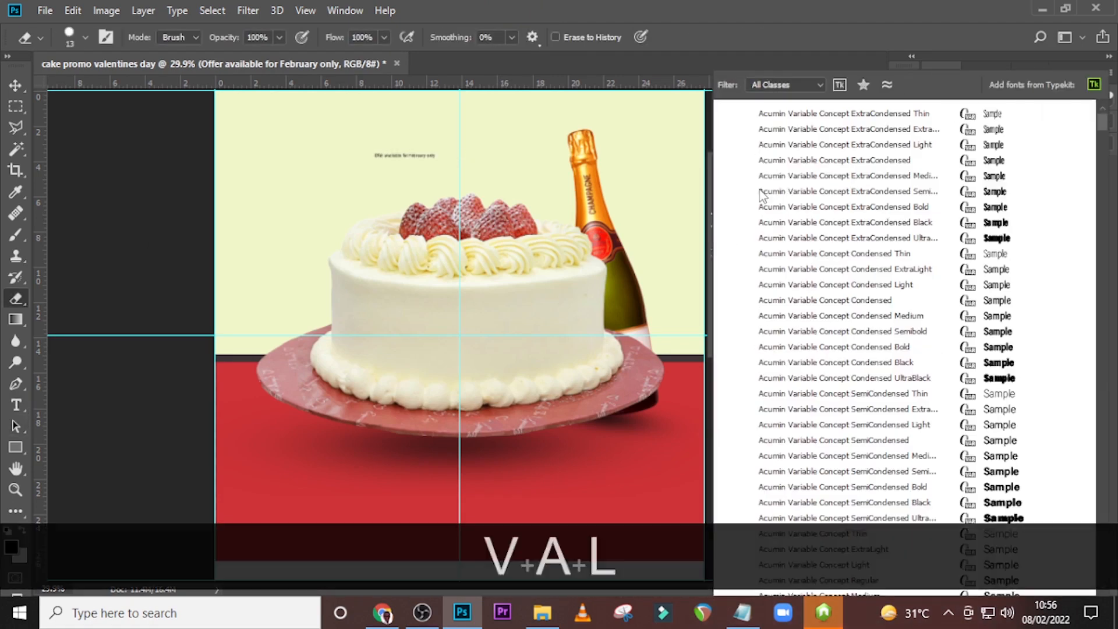
click(786, 113)
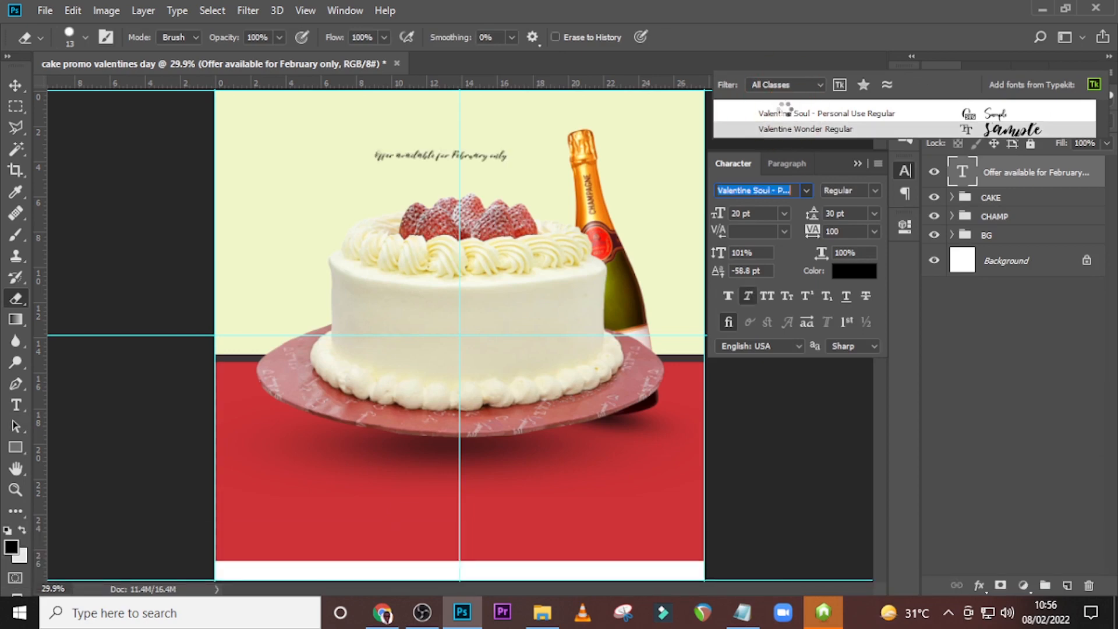
click(786, 115)
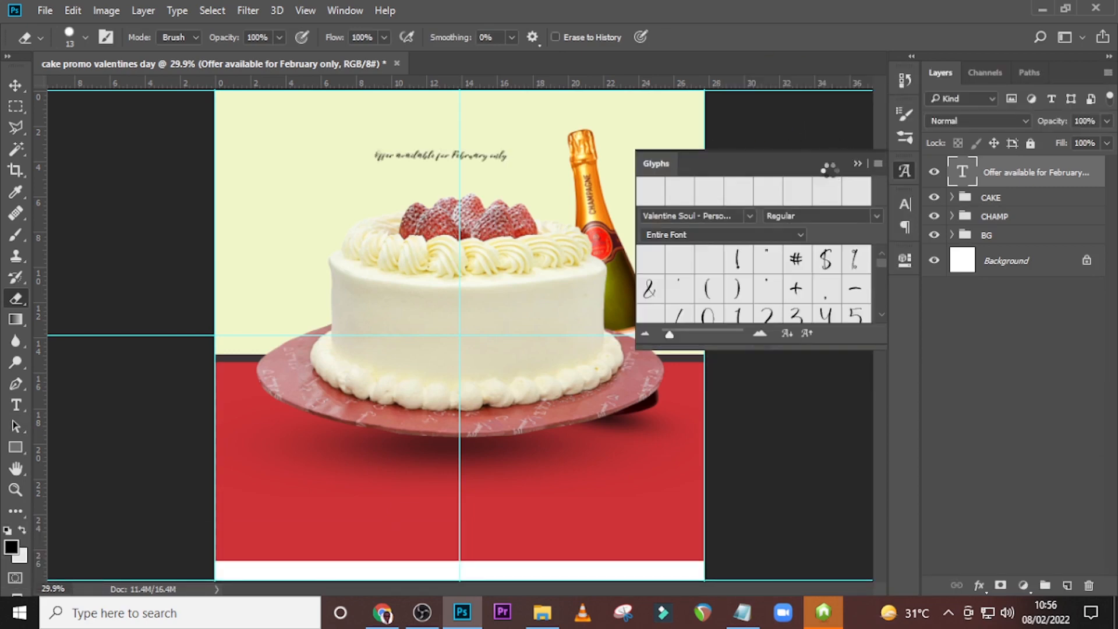
Remove the Glyphs panel from the workspace and bring up the Character settings for the offer text.
click(895, 199)
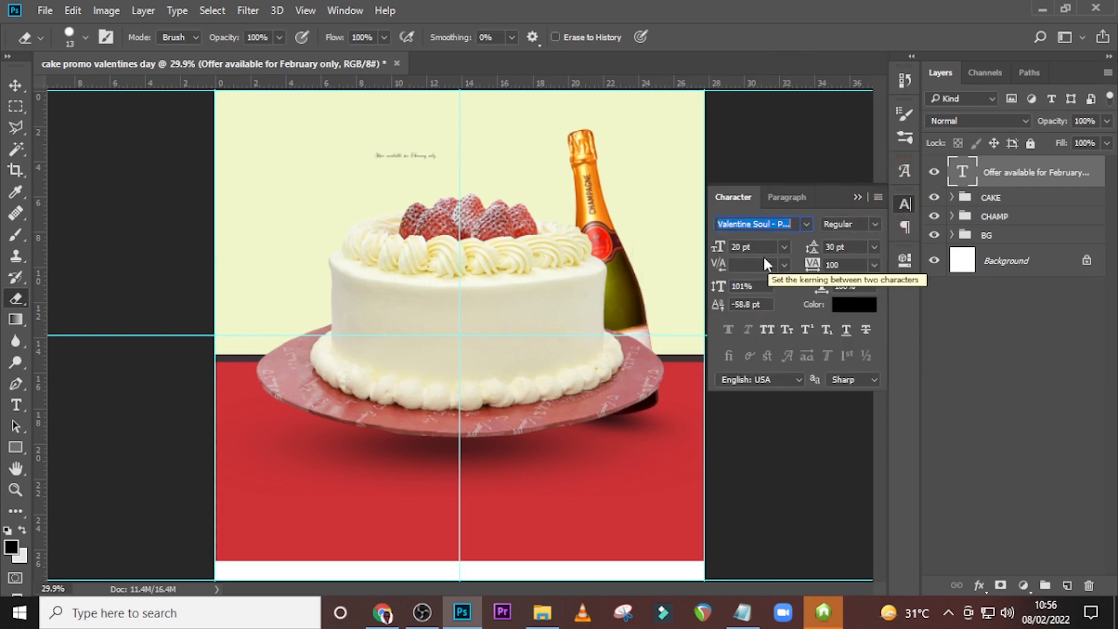
click(904, 171)
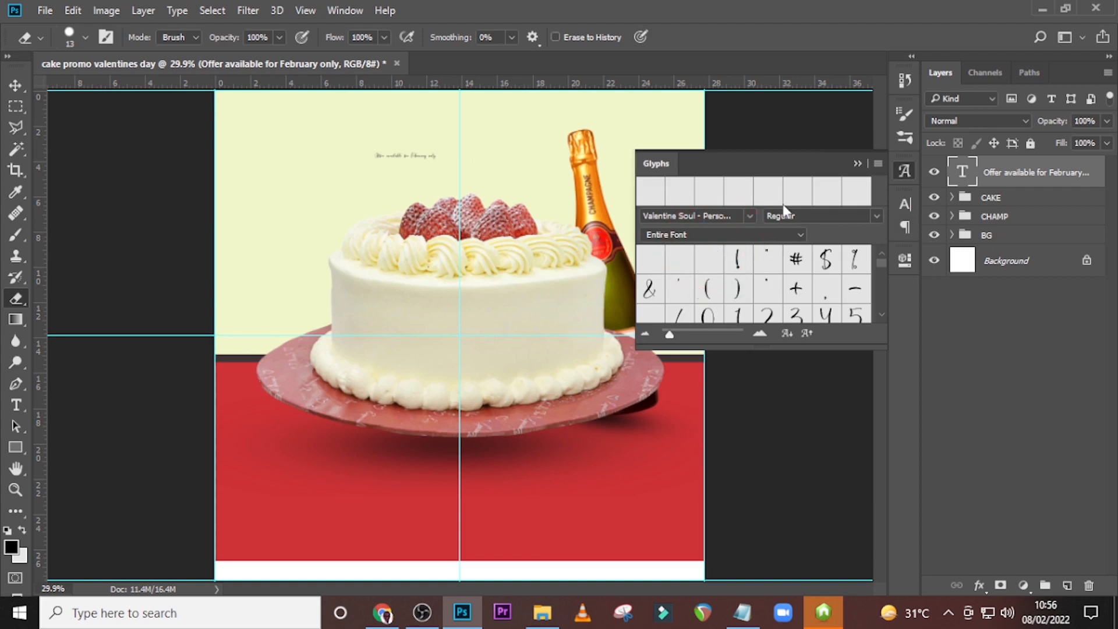
click(854, 164)
right_click(910, 168)
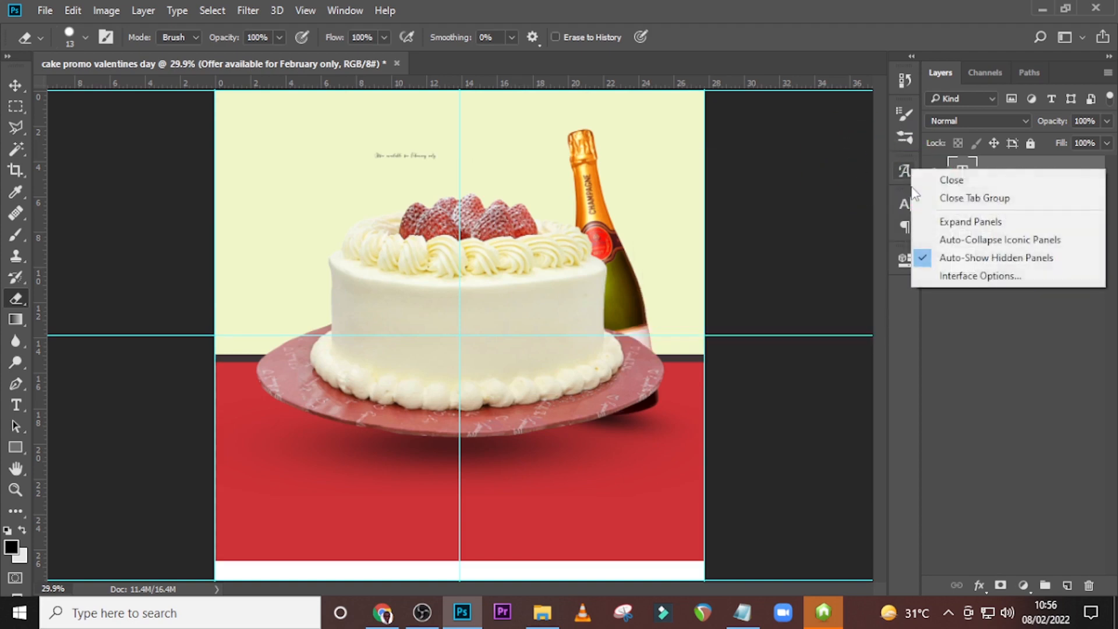
click(946, 181)
click(906, 173)
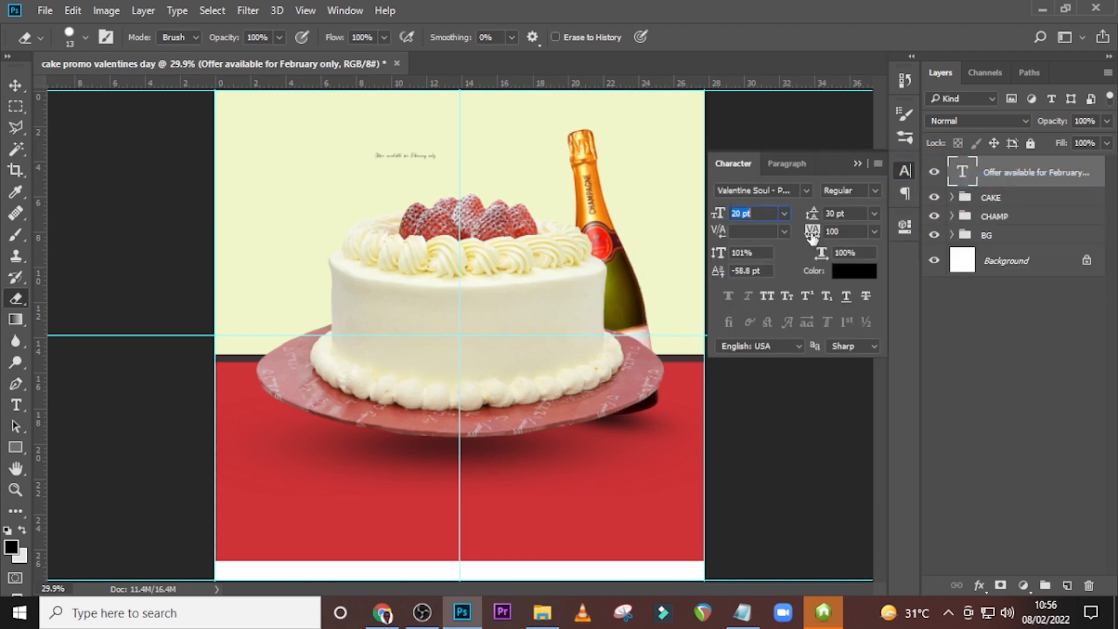
Set the offer text's font size to 104 pt and its tracking to 0.
click(764, 215)
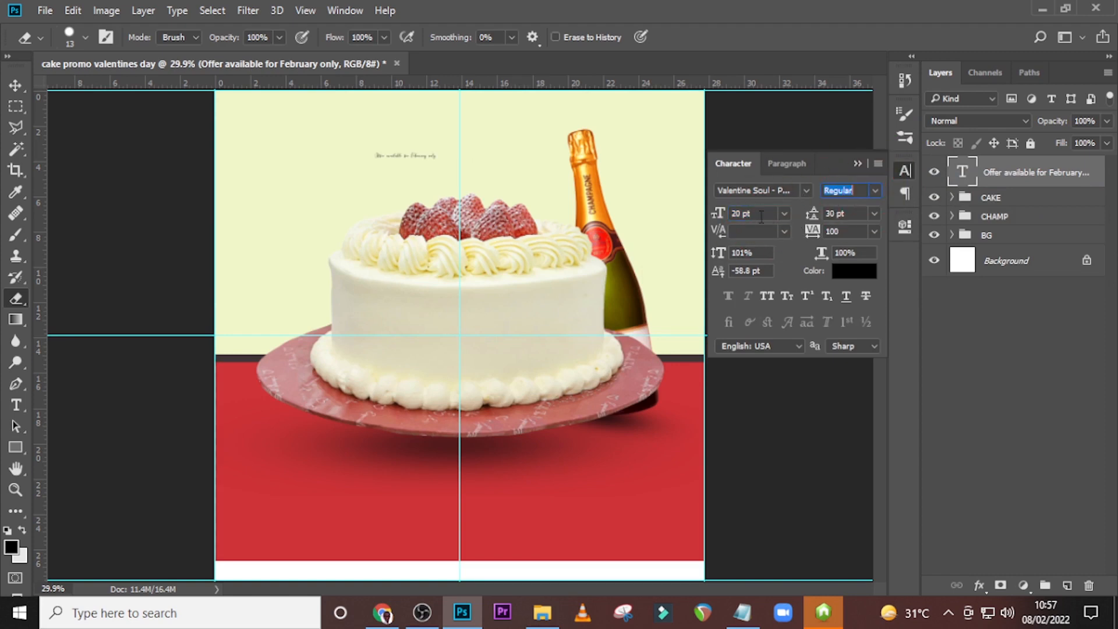
click(726, 217)
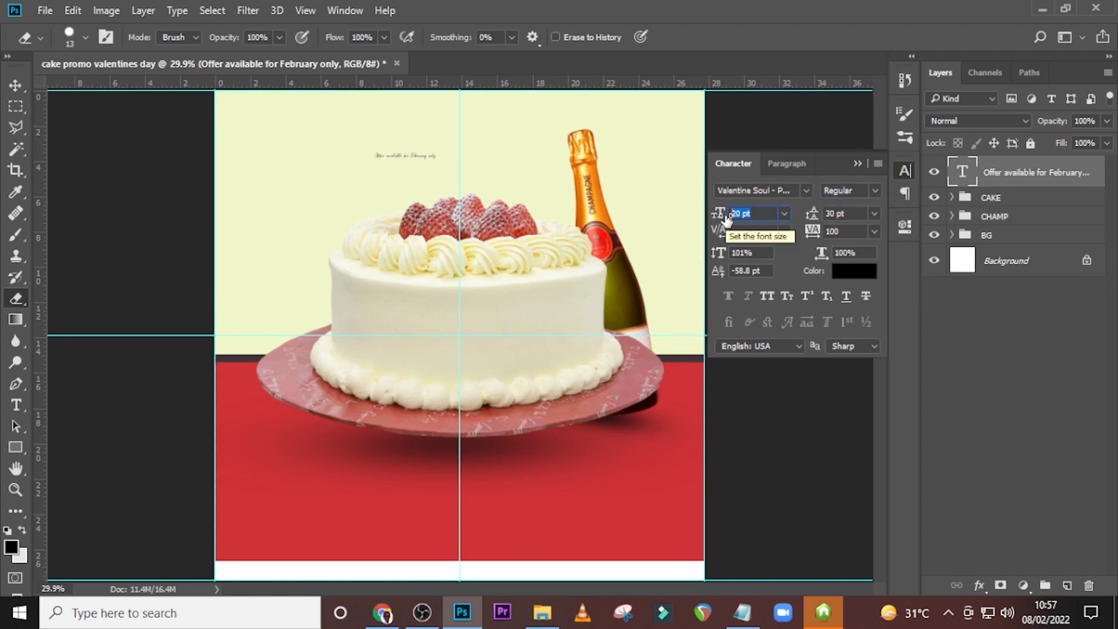
text(104)
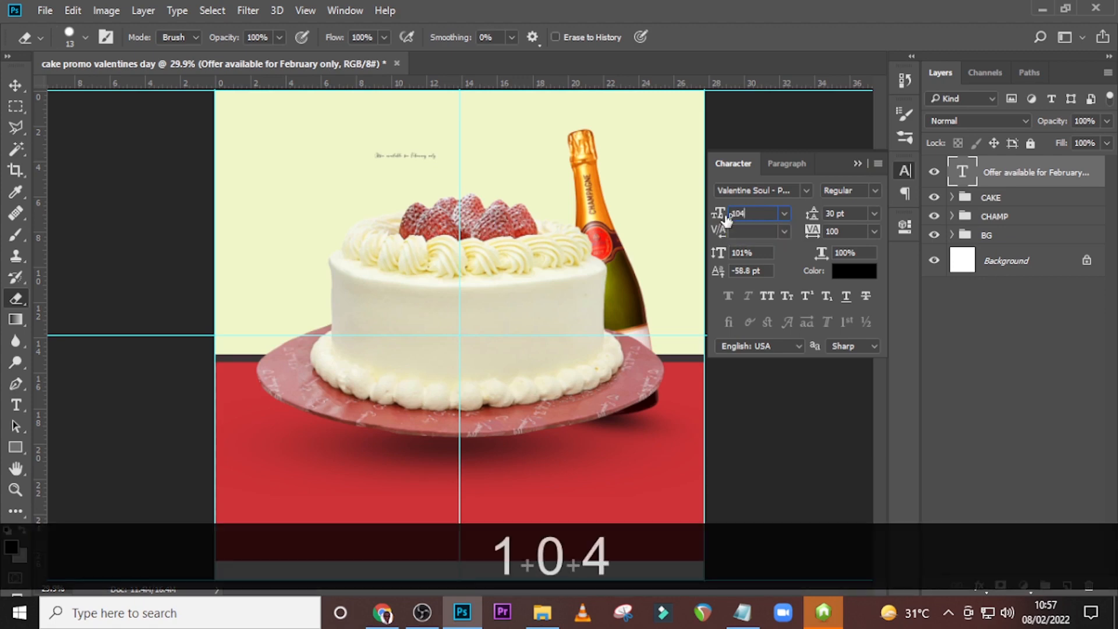
key(Return)
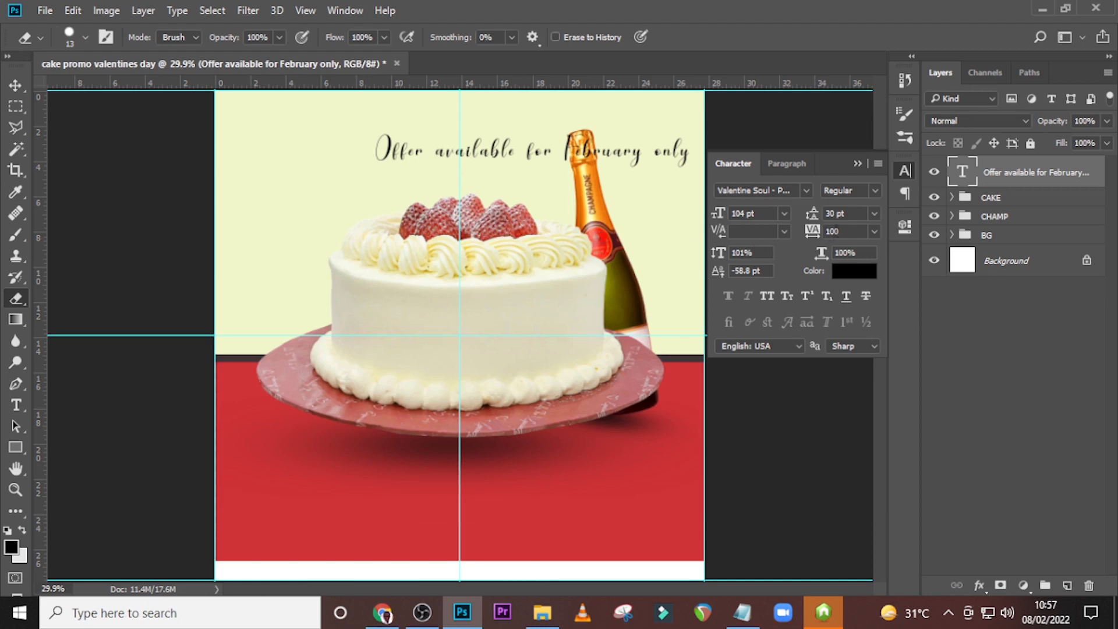
click(847, 231)
drag(848, 232, 794, 231)
text(0)
key(Return)
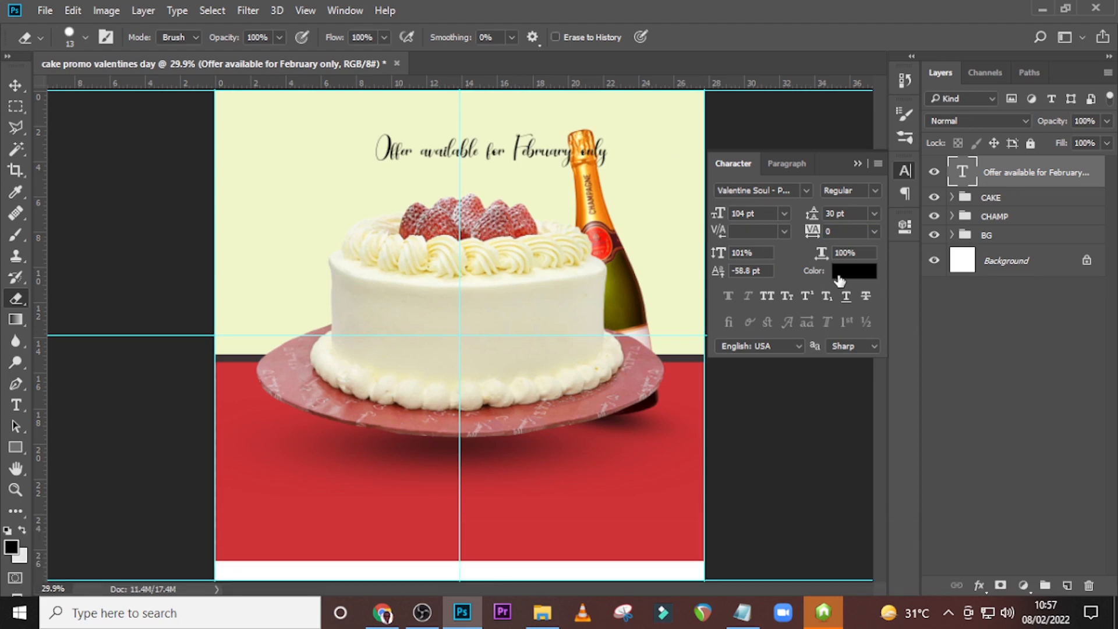
Change the offer text's colour to dark grey 2E2D2D.
click(839, 278)
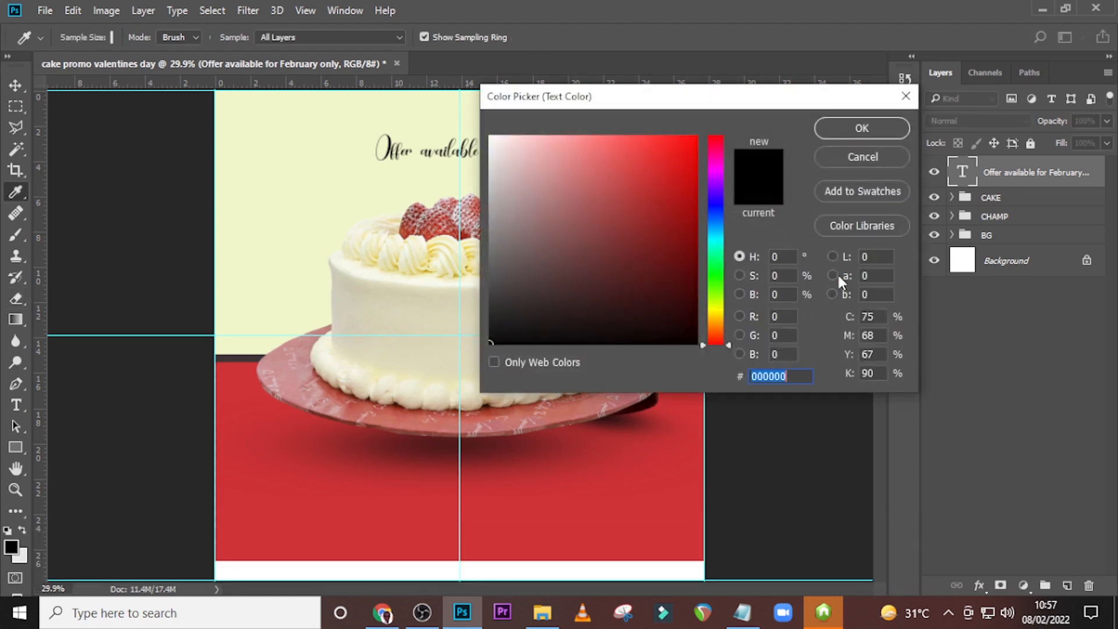
text(2)
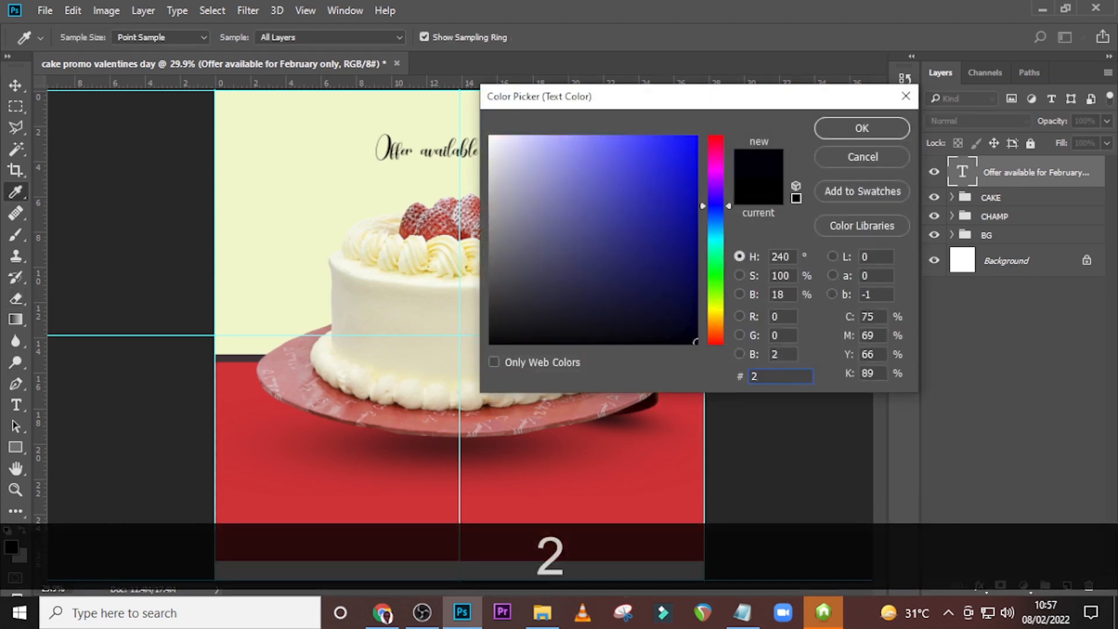
text(E2)
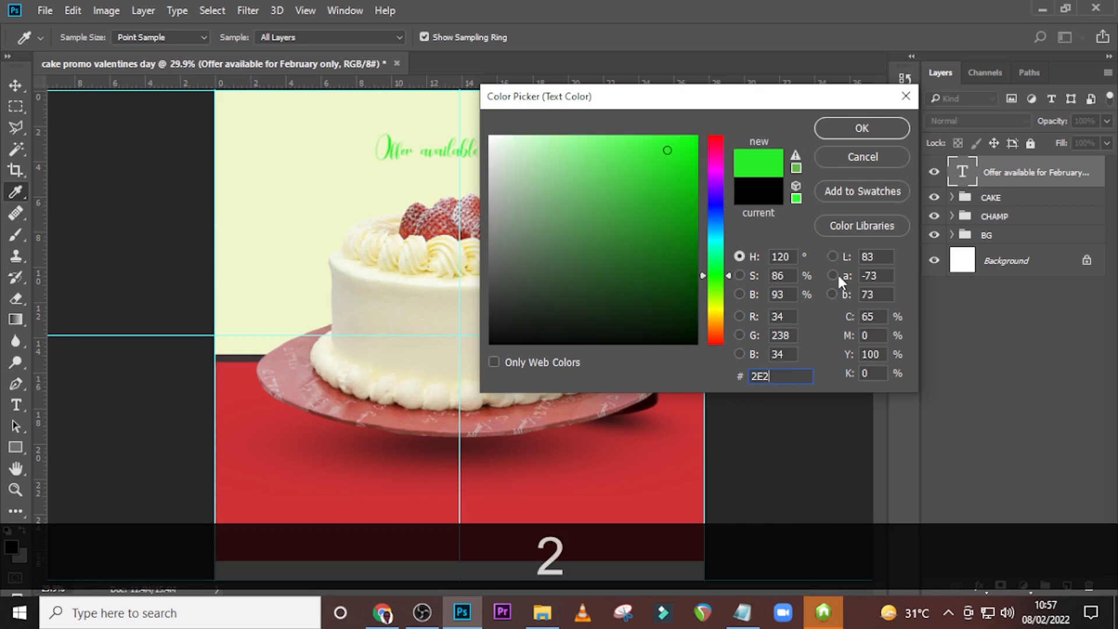
text(D2D)
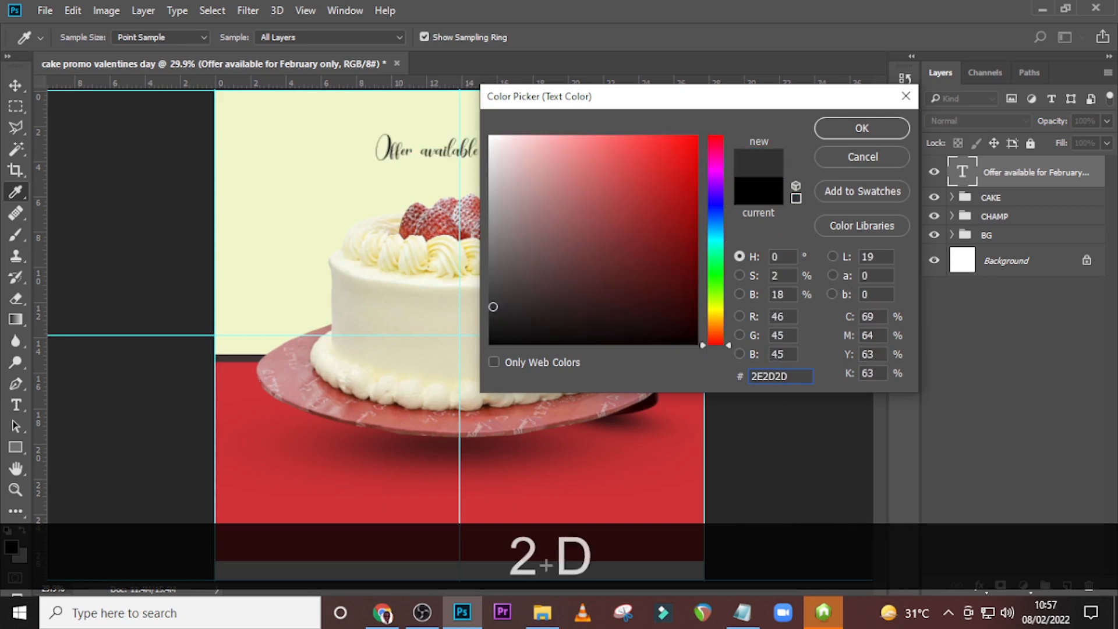
click(891, 132)
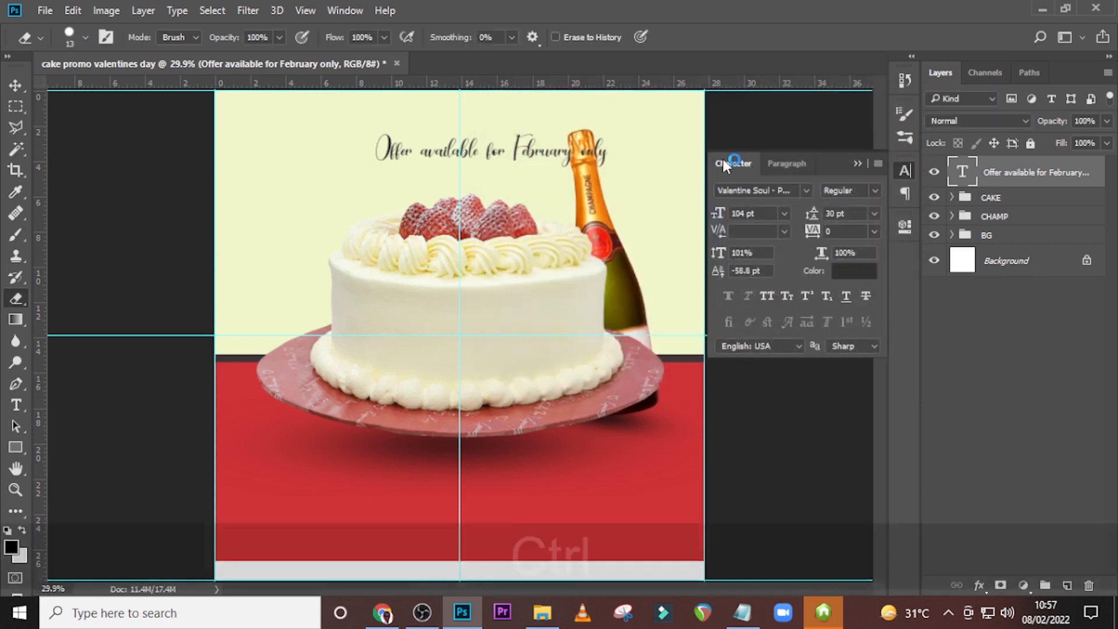
Shift the offer text horizontally so it sits centred above the cake, at about X 999 px.
key(ctrl+t)
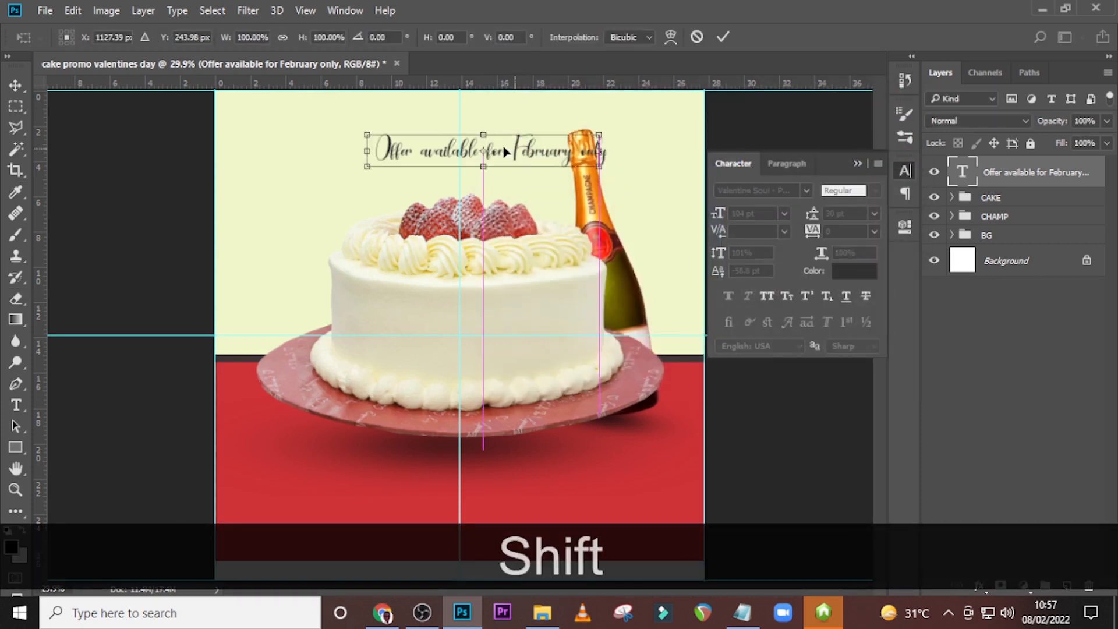
drag(521, 164, 478, 155)
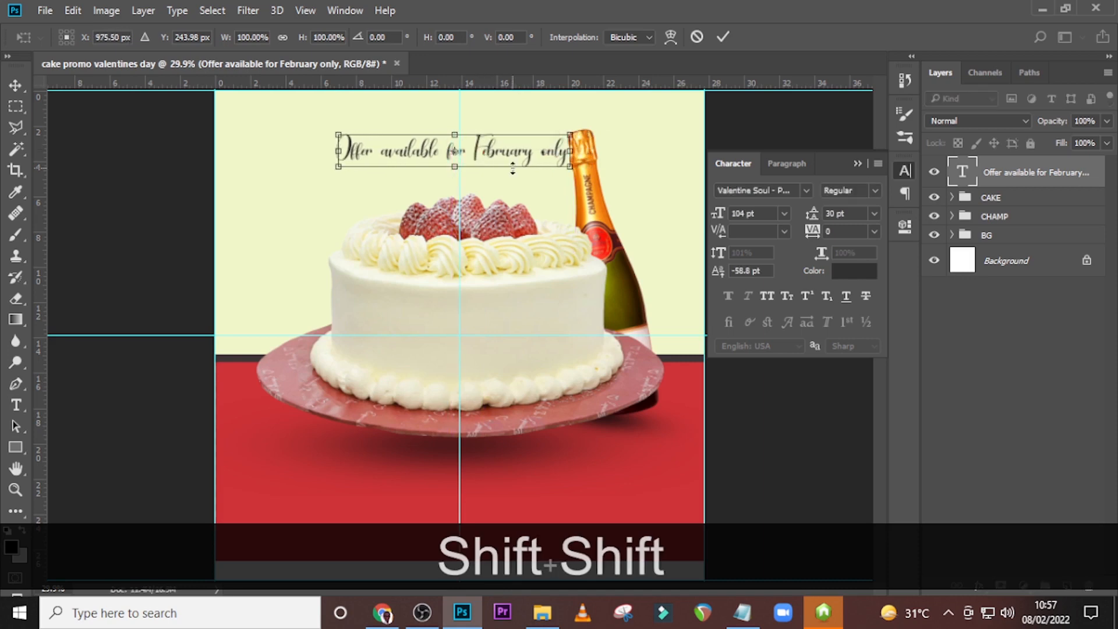
key(shift+Right)
key(shift+Right)
key(shift+Right)
key(shift+Right)
key(shift+Left)
key(shift+Left)
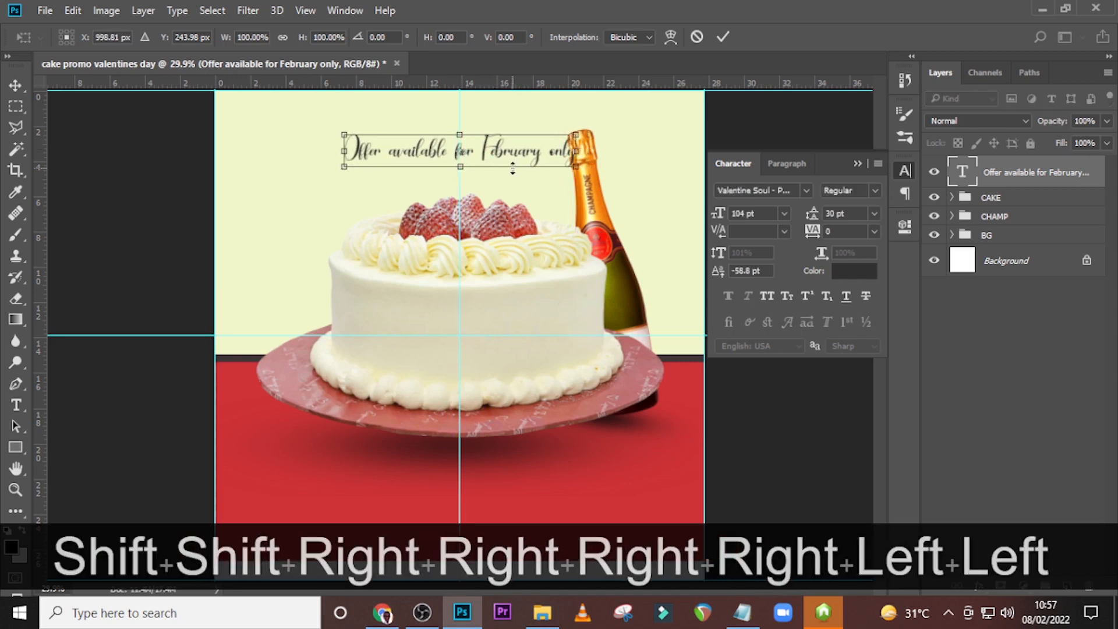
key(e)
key(Return)
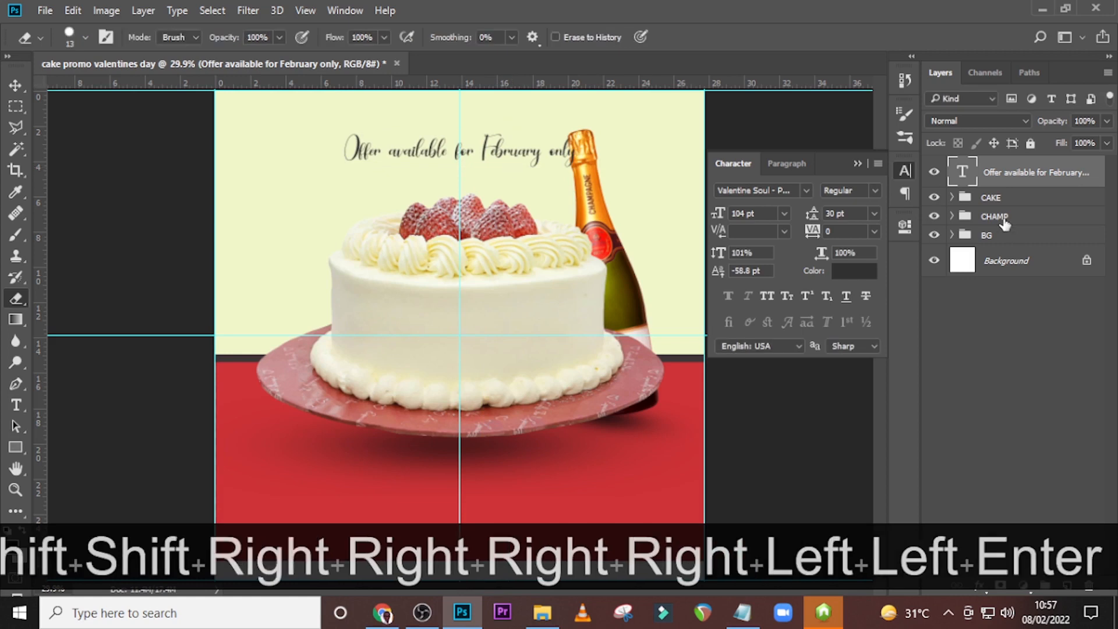
Rotate the CHAMP group by about 2.38° and move it to about X 1501 px, Y 715 px behind the cake.
click(1008, 220)
key(ctrl+t)
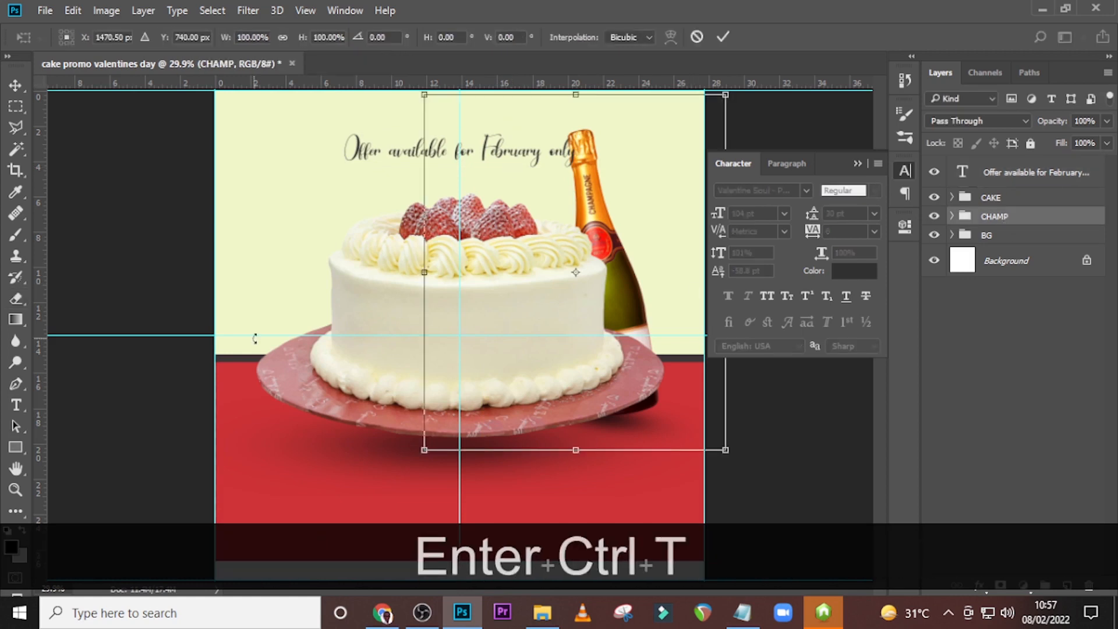
drag(254, 338, 252, 325)
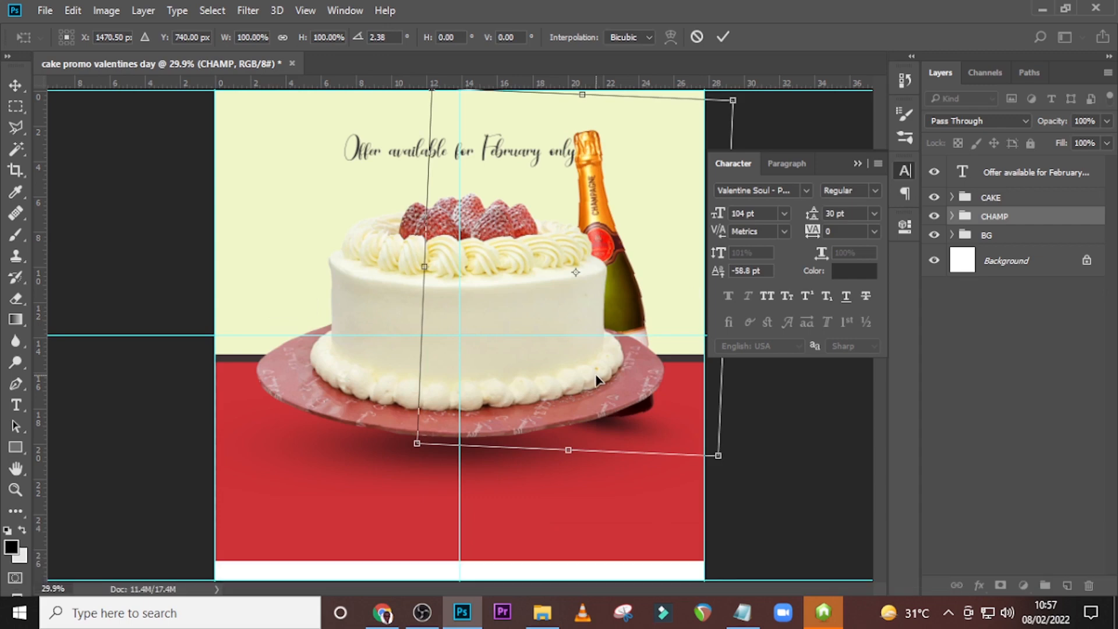
drag(598, 383, 603, 372)
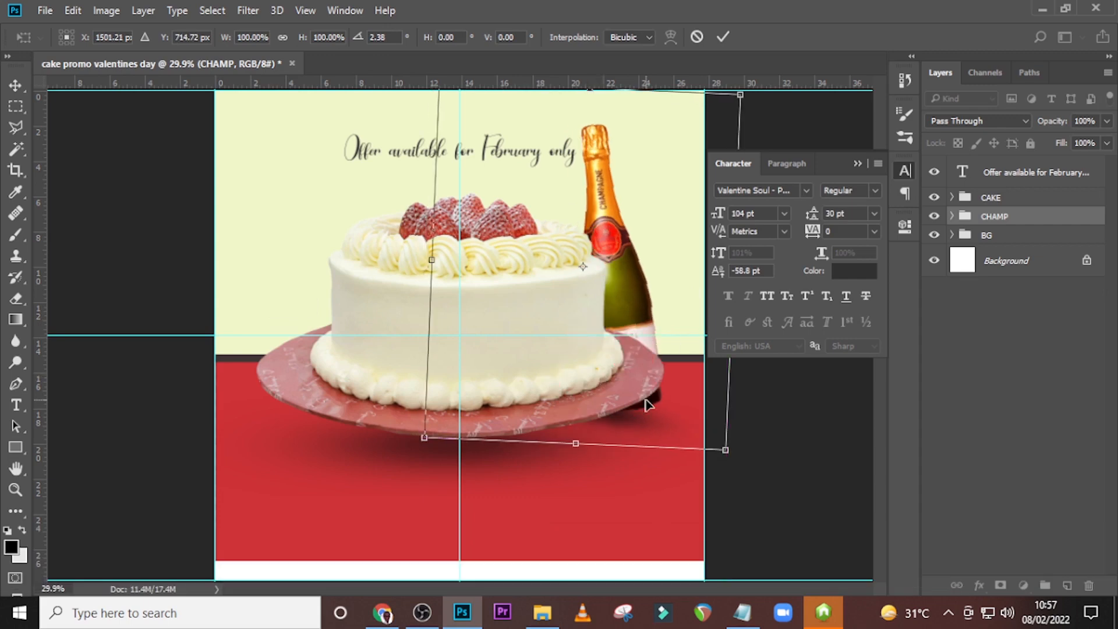
key(Return)
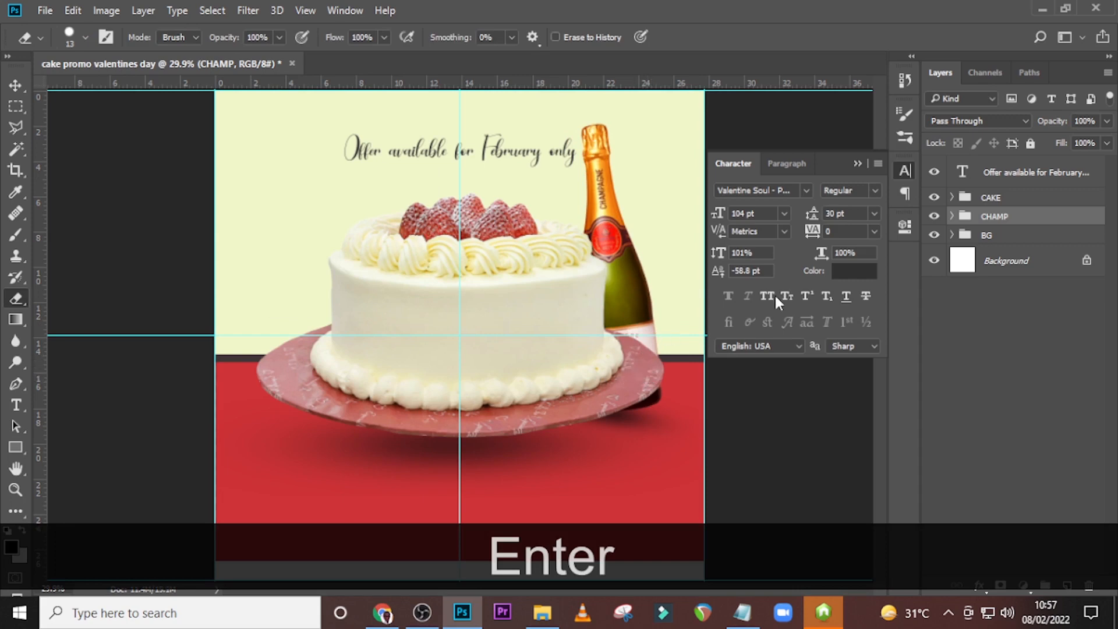
Copy "Special Promo" from the 84.txt notes into a new text layer and place it directly above the offer text.
click(979, 175)
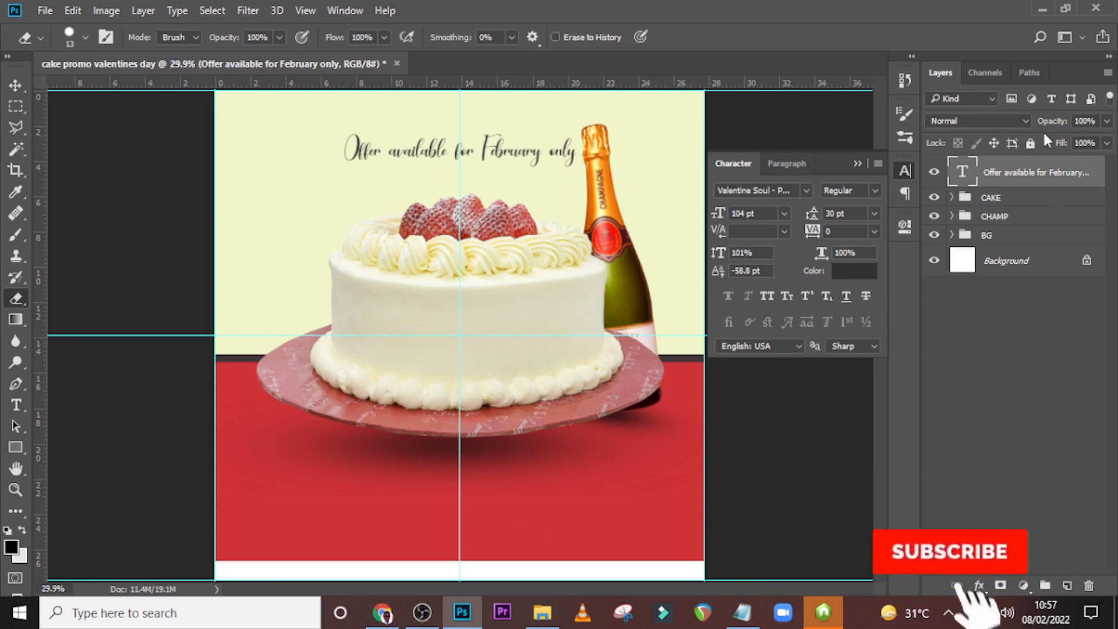
key(t)
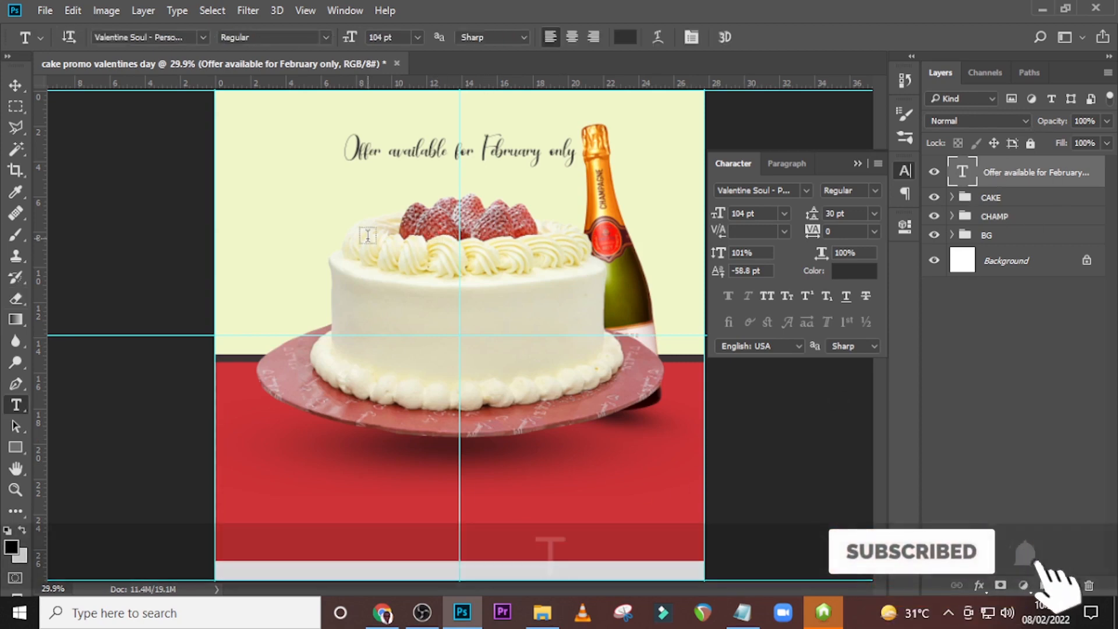
click(253, 236)
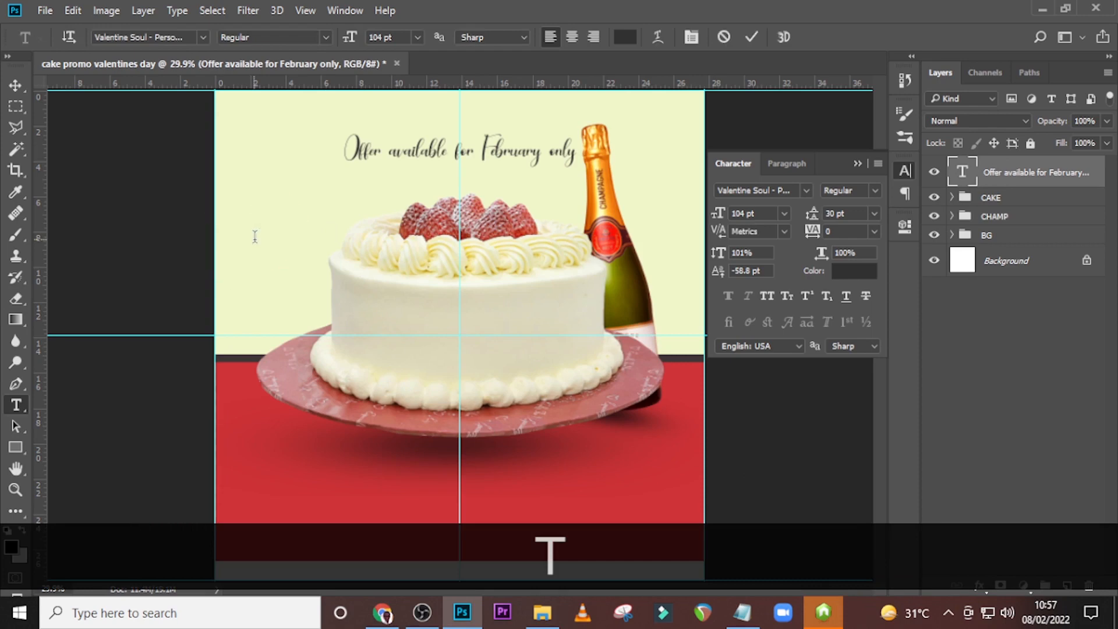
click(741, 612)
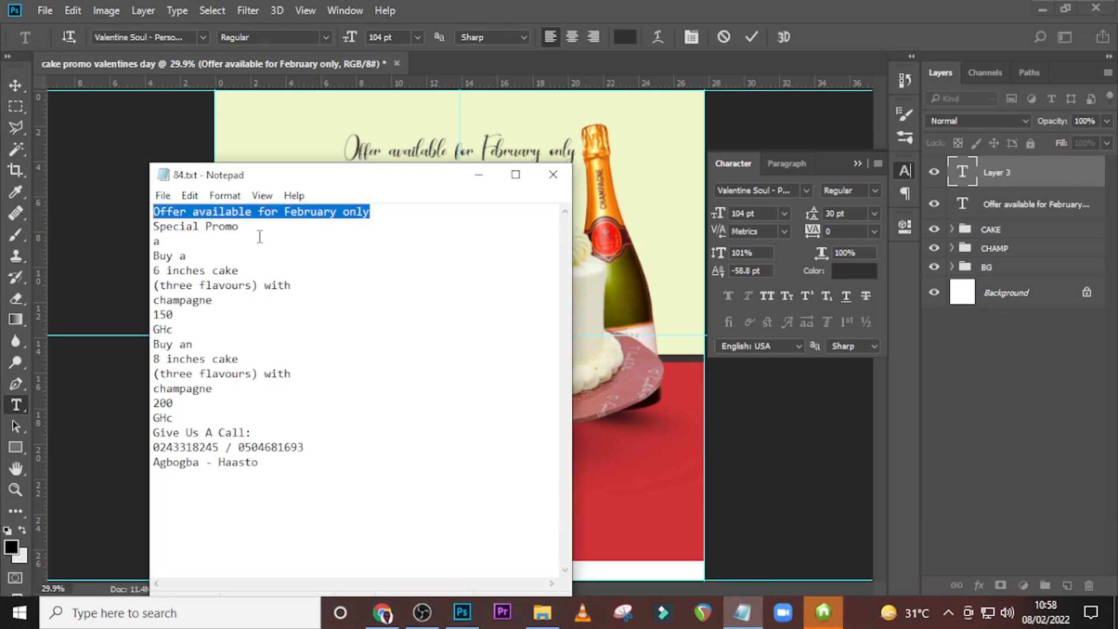
drag(260, 239, 162, 231)
drag(251, 226, 153, 226)
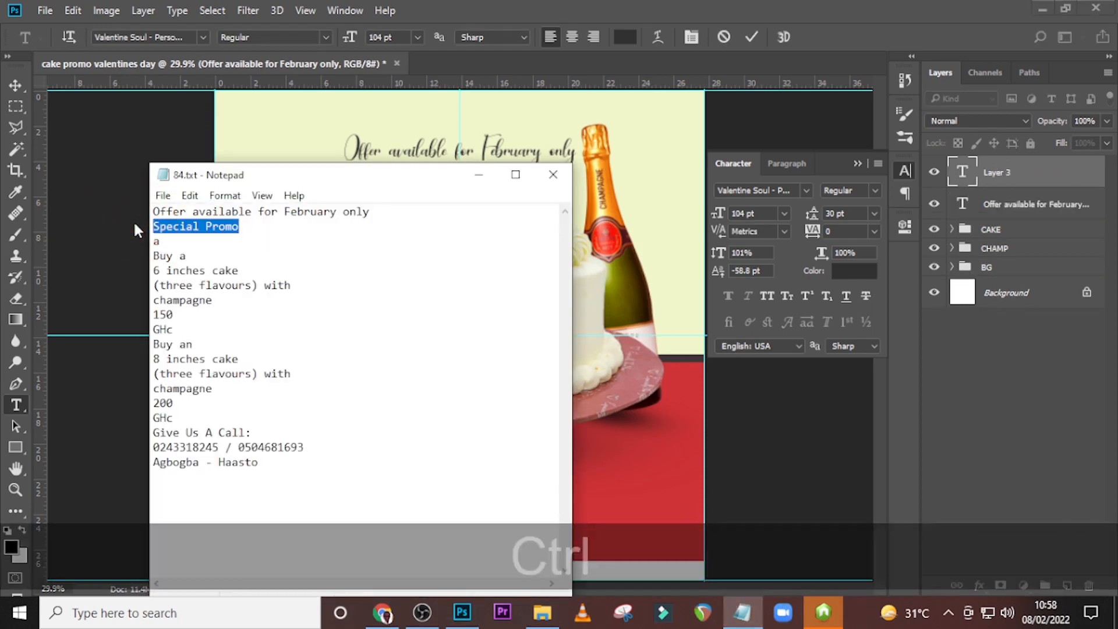
key(ctrl+c)
click(462, 8)
key(ctrl+v)
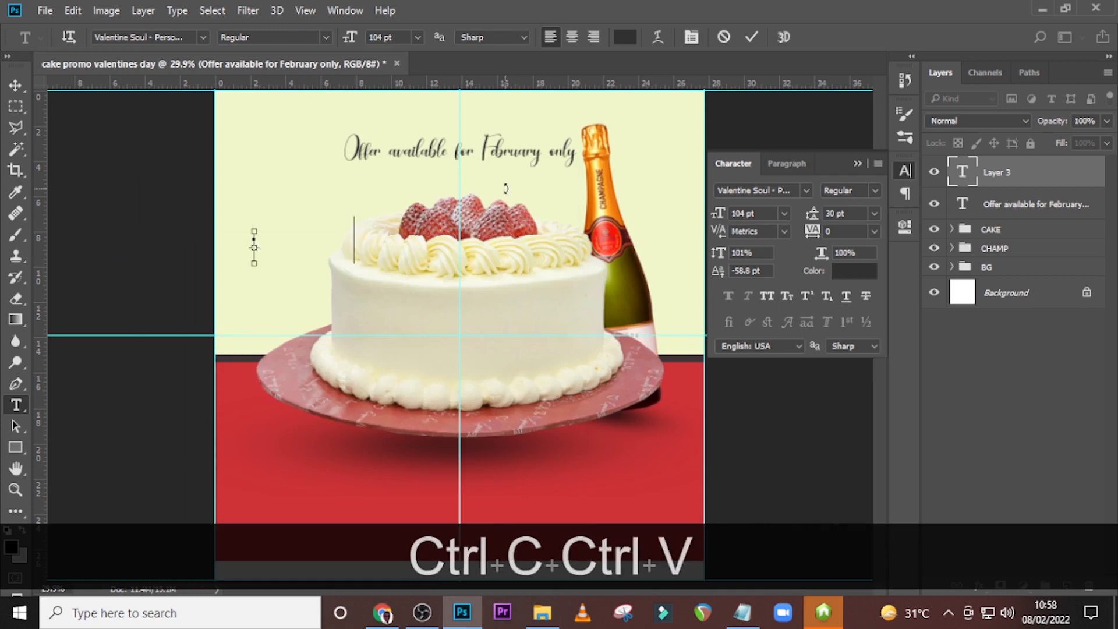
click(1003, 170)
key(v)
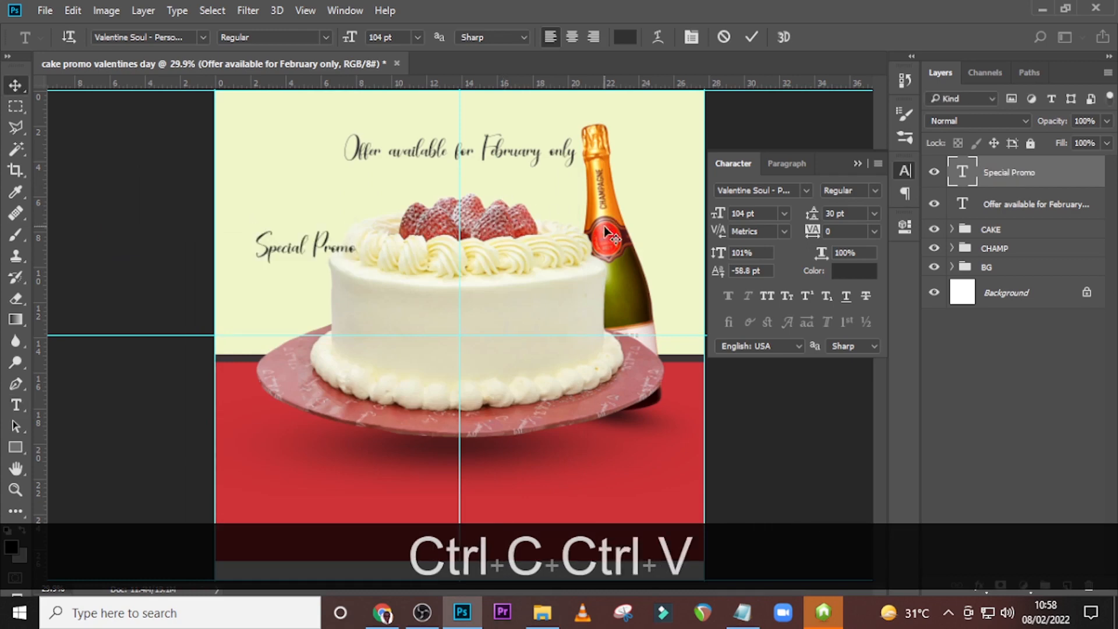
drag(298, 255, 455, 137)
Shift the offer text straight down until it sits just above the cake's strawberries, leaving a gap below "Special Promo".
click(1046, 207)
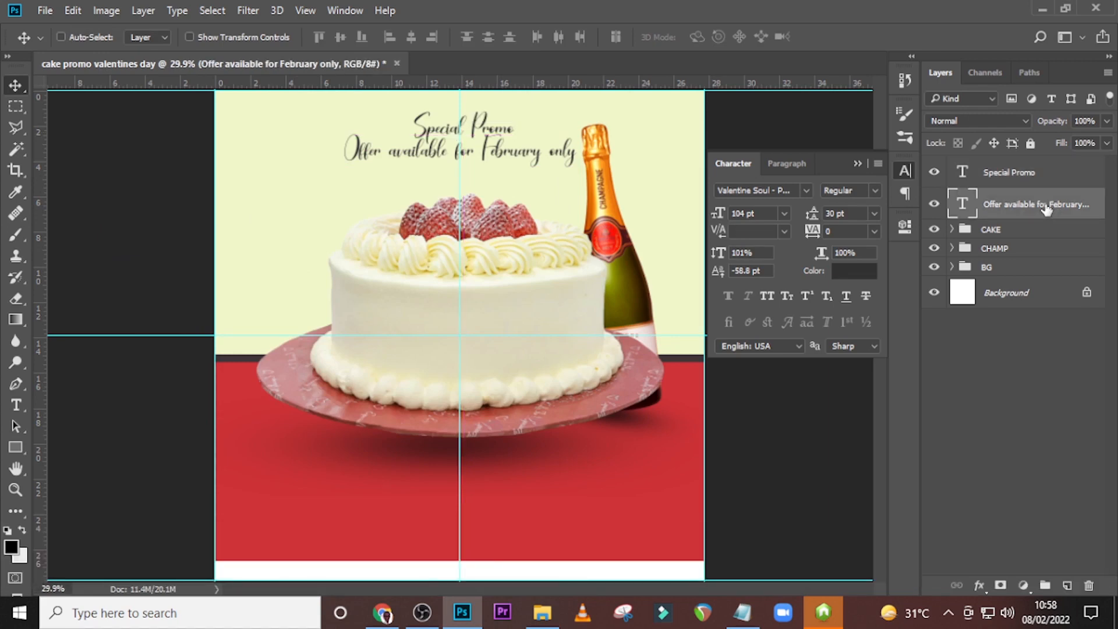
key(v)
key(shift+Down)
key(shift+Down)
key(shift+Down)
key(shift+Down)
key(shift+Down)
key(shift+Down)
key(shift+Down)
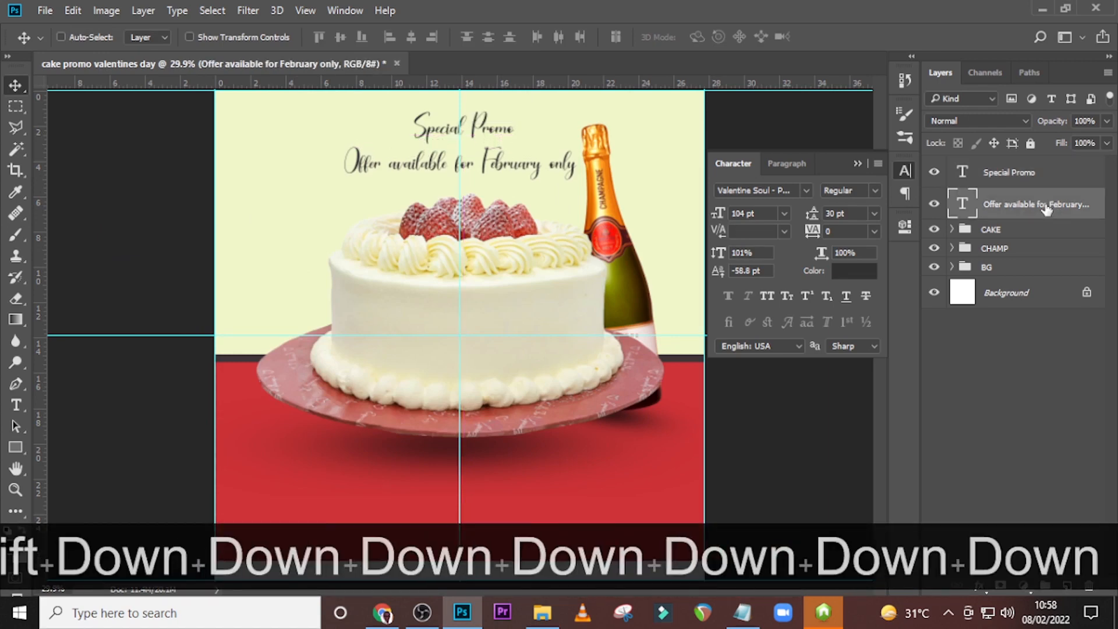
key(shift+Down)
key(shift+Down)
key(shift+Down)
key(shift+Down)
key(shift+Down)
key(shift+Down)
key(shift+Down)
key(shift+Down)
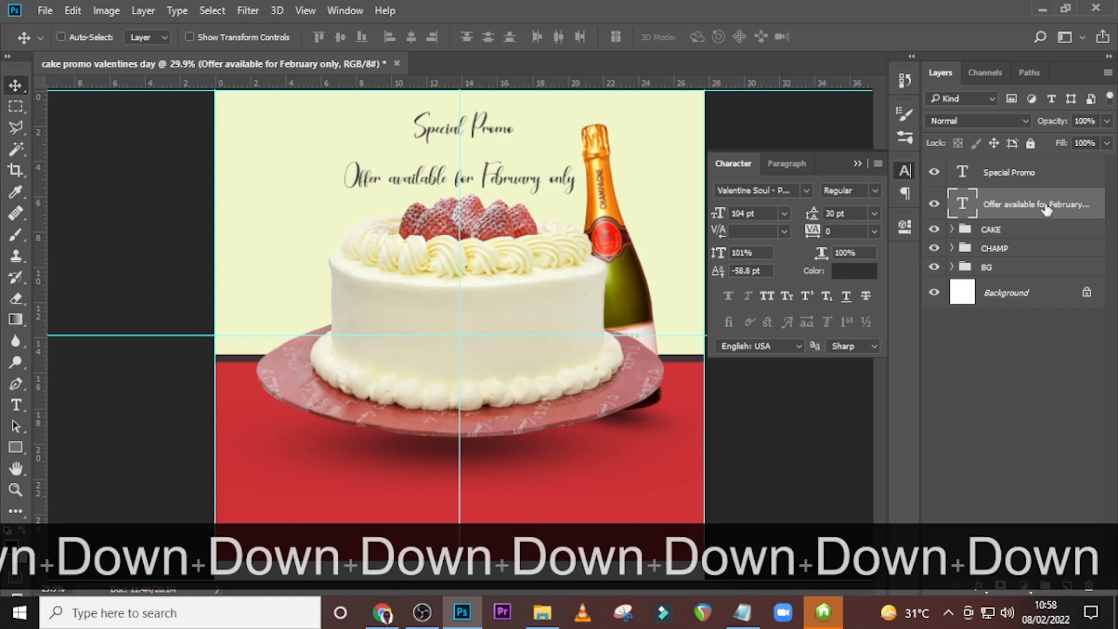
Change the font of the "Special Promo" text to Valentine Wonder Regular.
click(1033, 173)
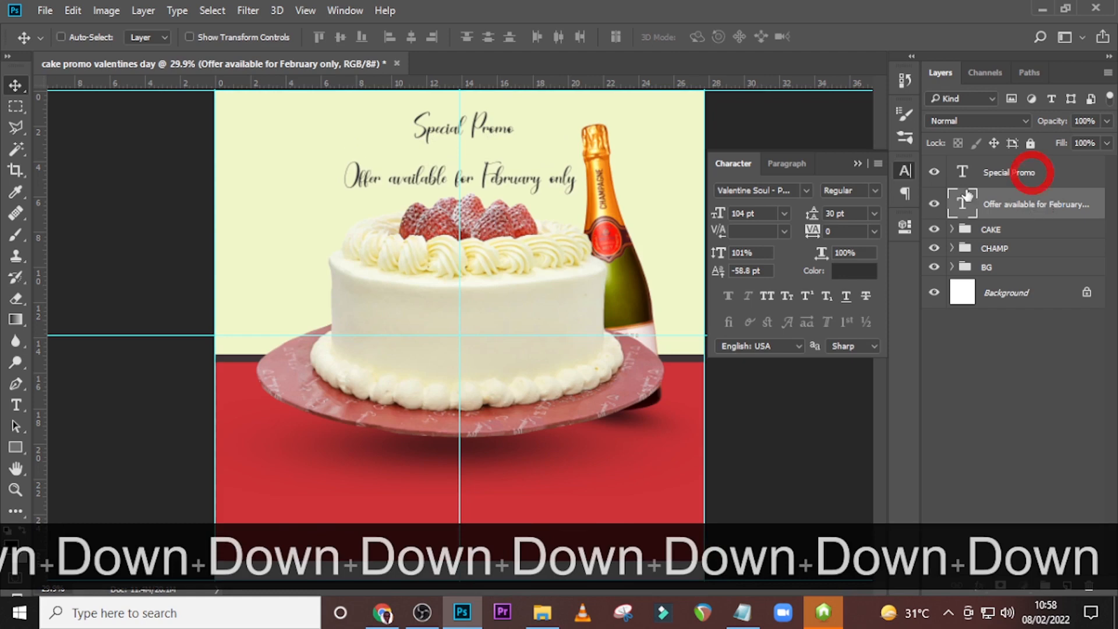
click(806, 190)
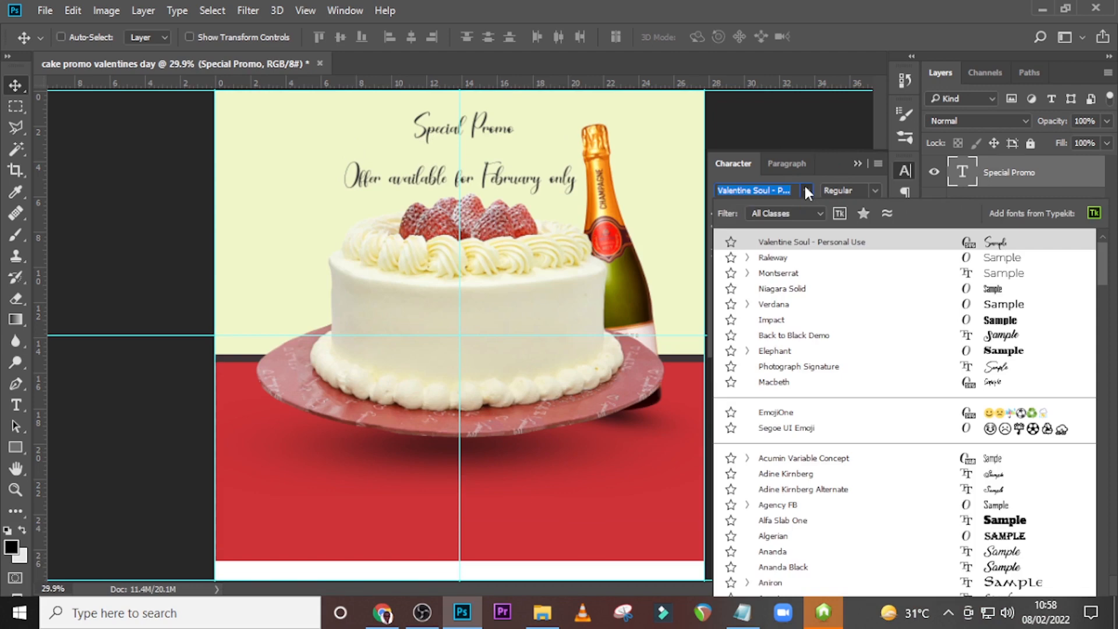
text(VALE)
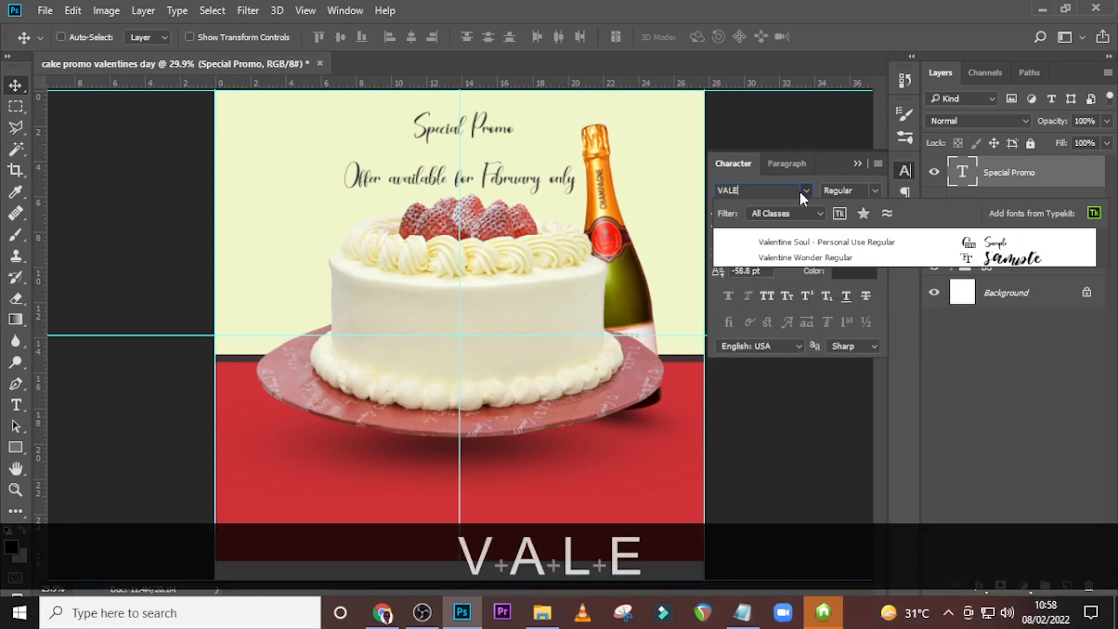
text(NT)
key(Down)
key(Down)
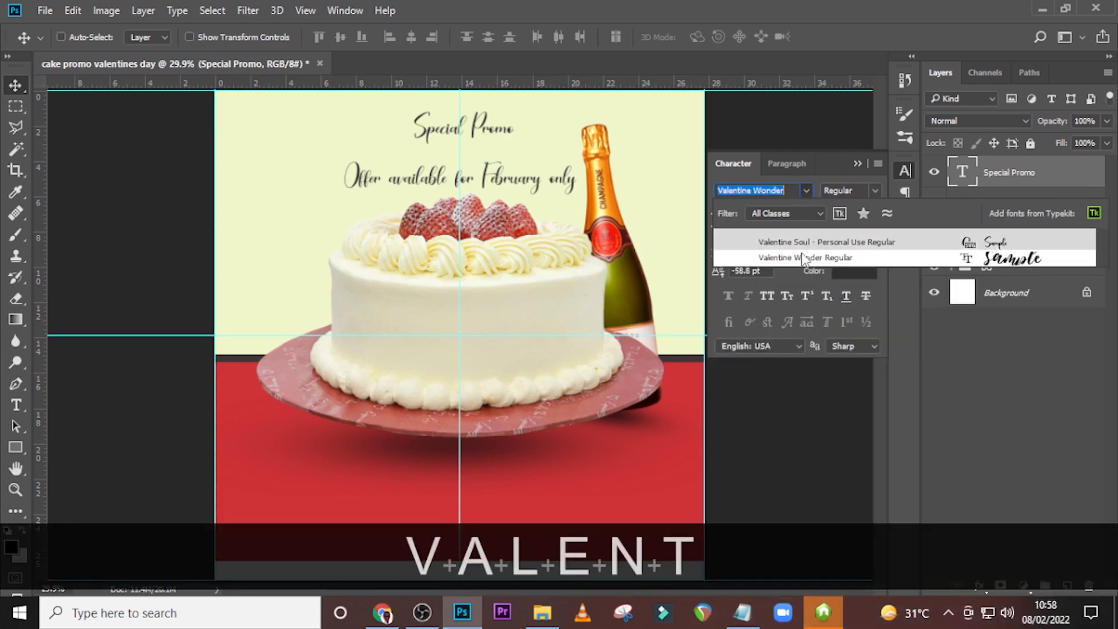
key(Return)
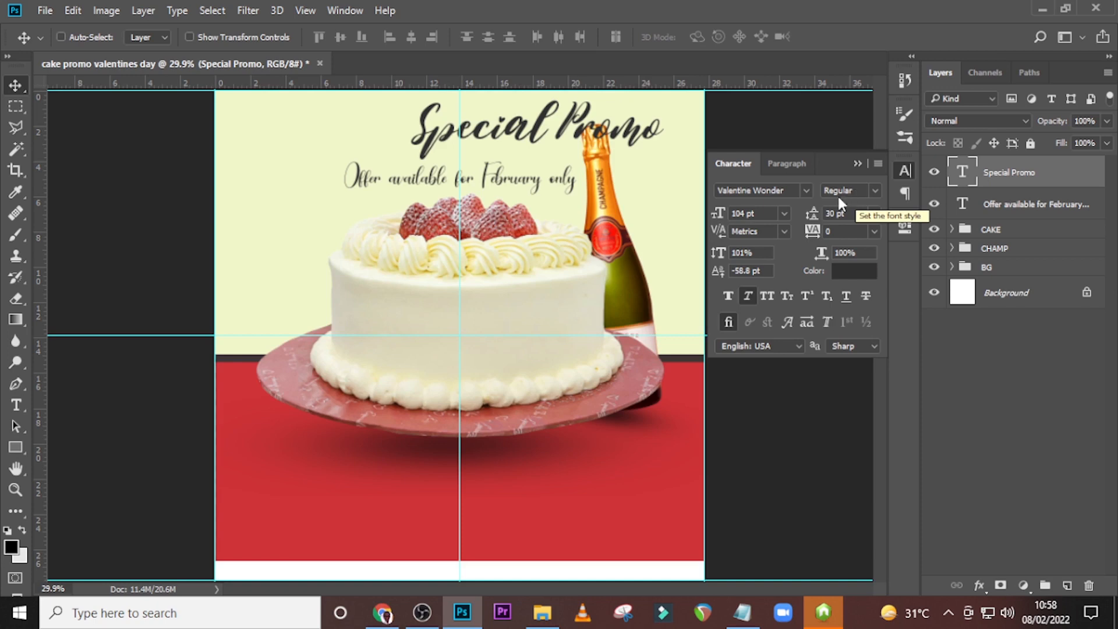
Set the "Special Promo" text's font size to 110 pt and turn off its faux italic style.
click(718, 213)
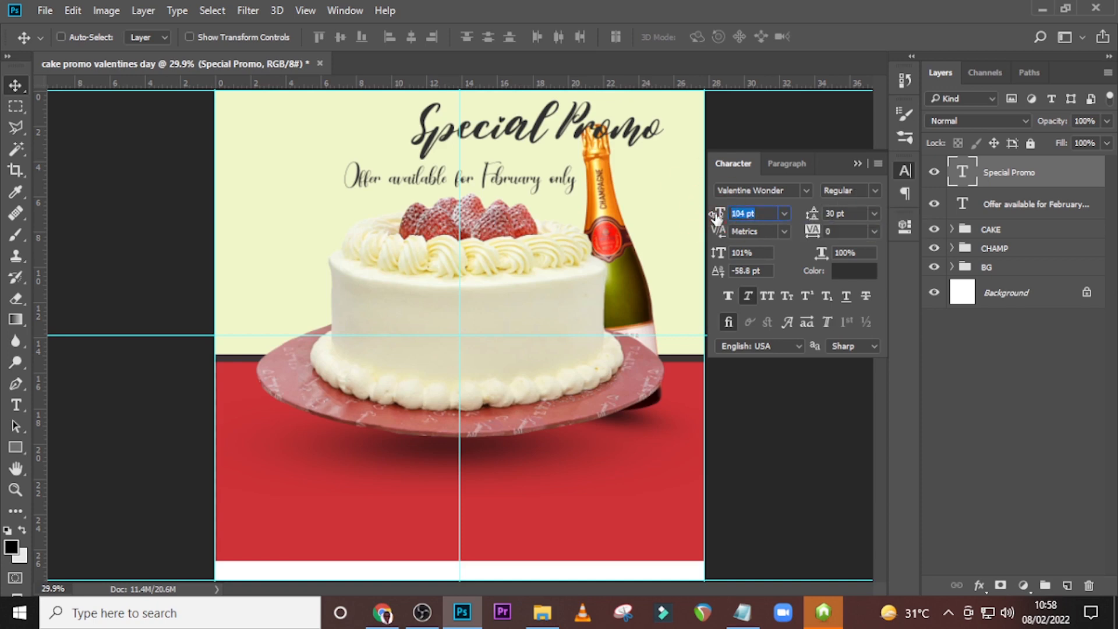
text(110)
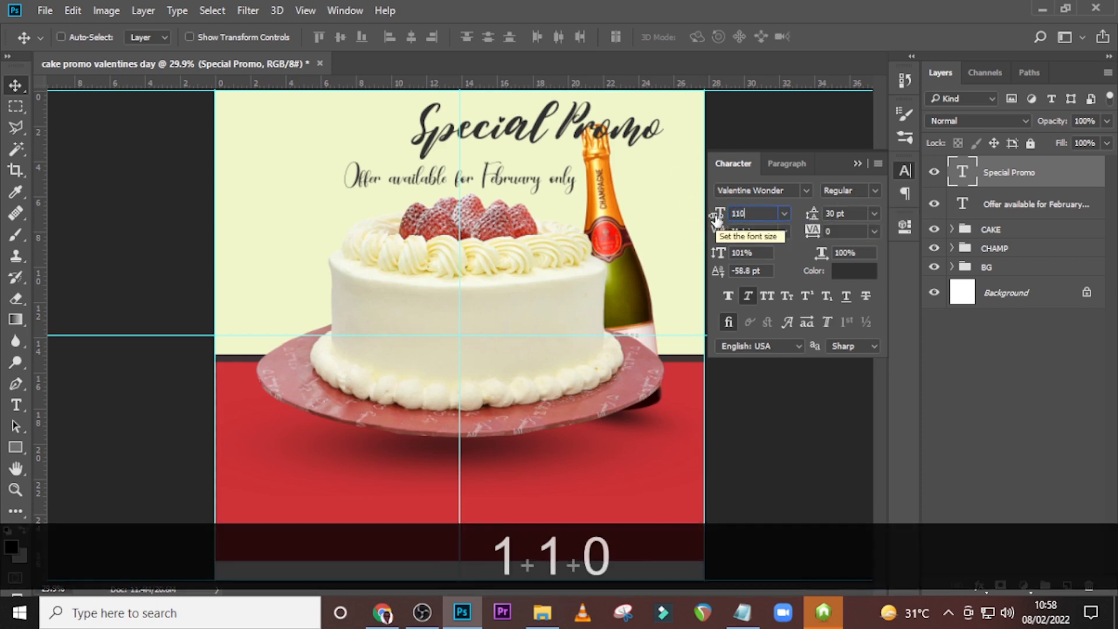
key(Return)
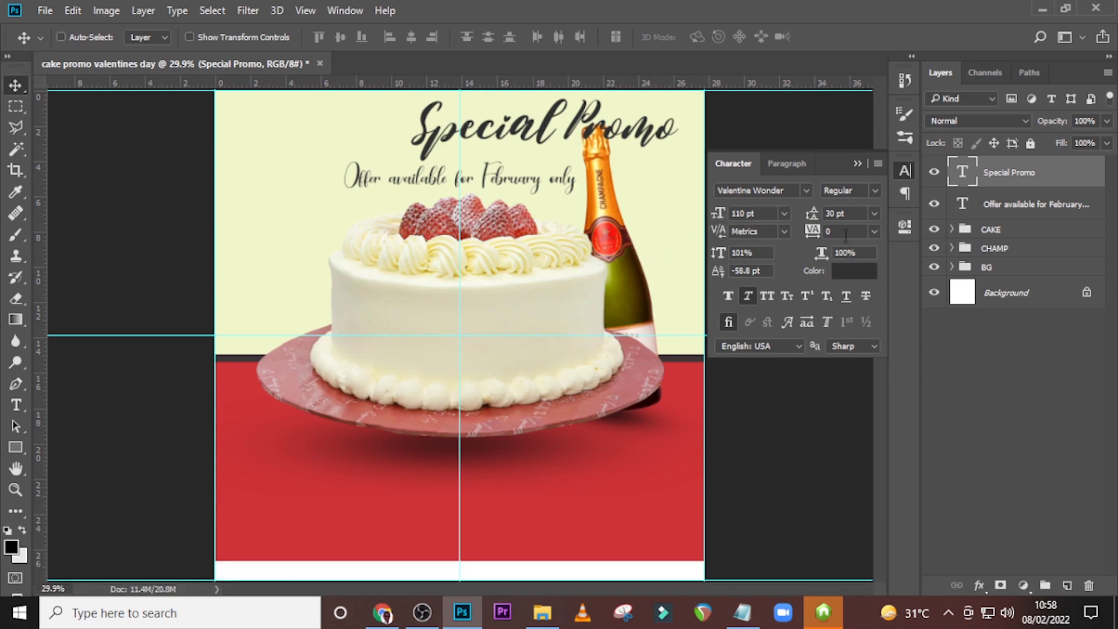
click(844, 232)
click(749, 298)
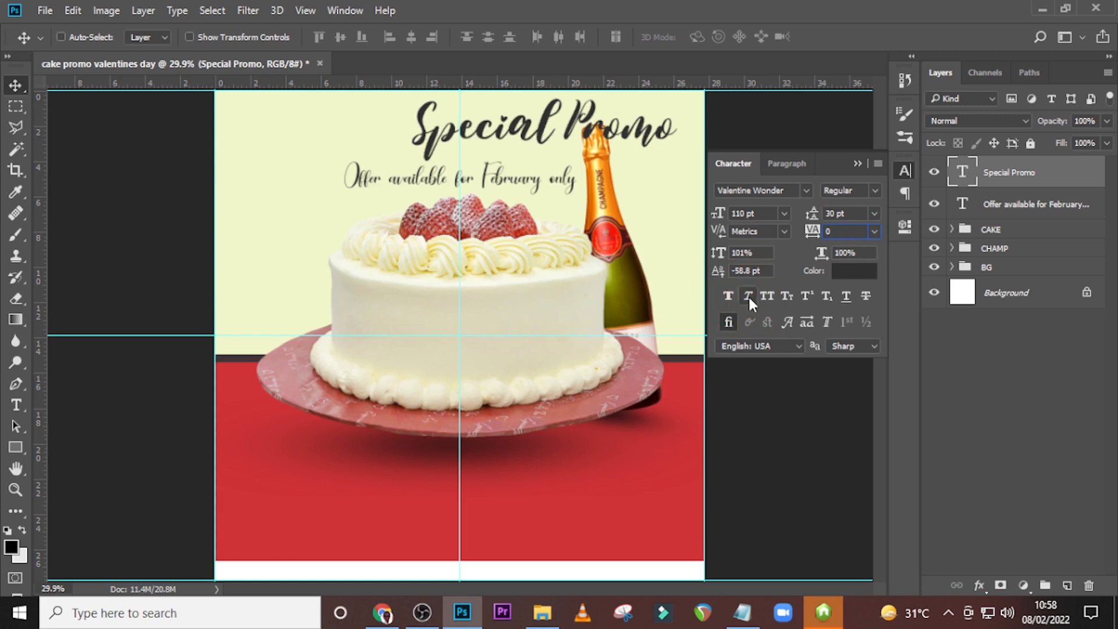
Change the colour of the "Special Promo" text to dark red A40301.
click(988, 209)
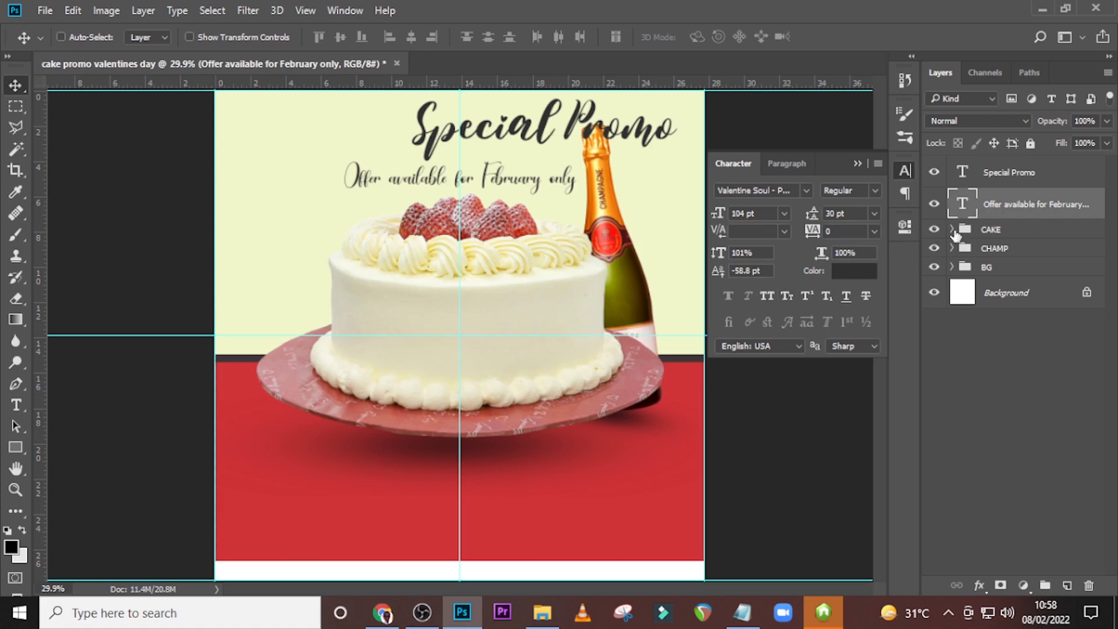
click(1016, 175)
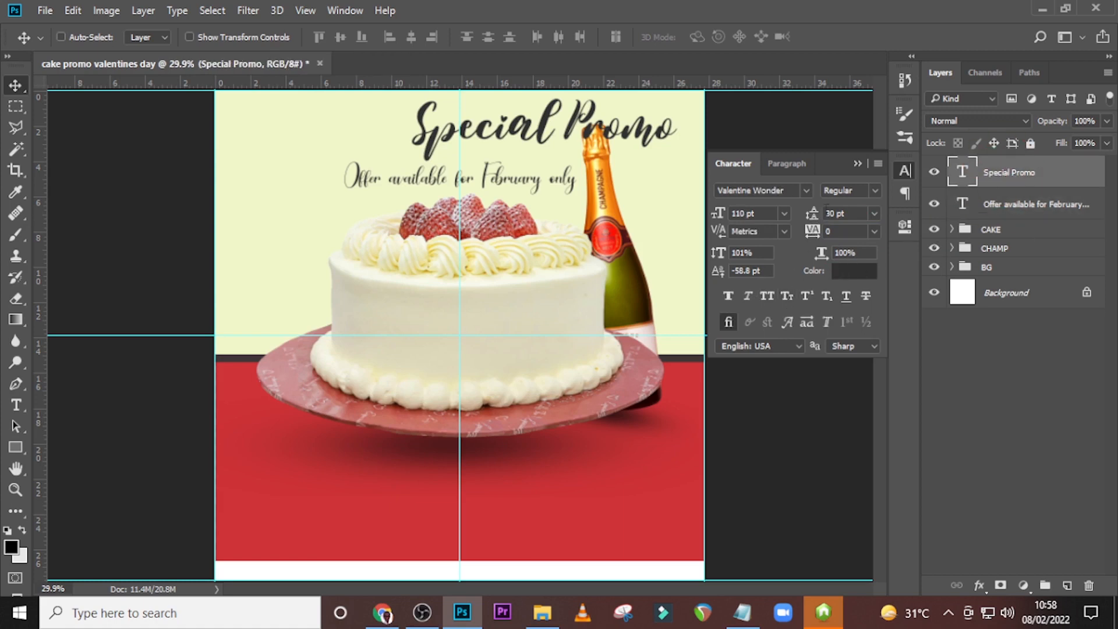
click(854, 266)
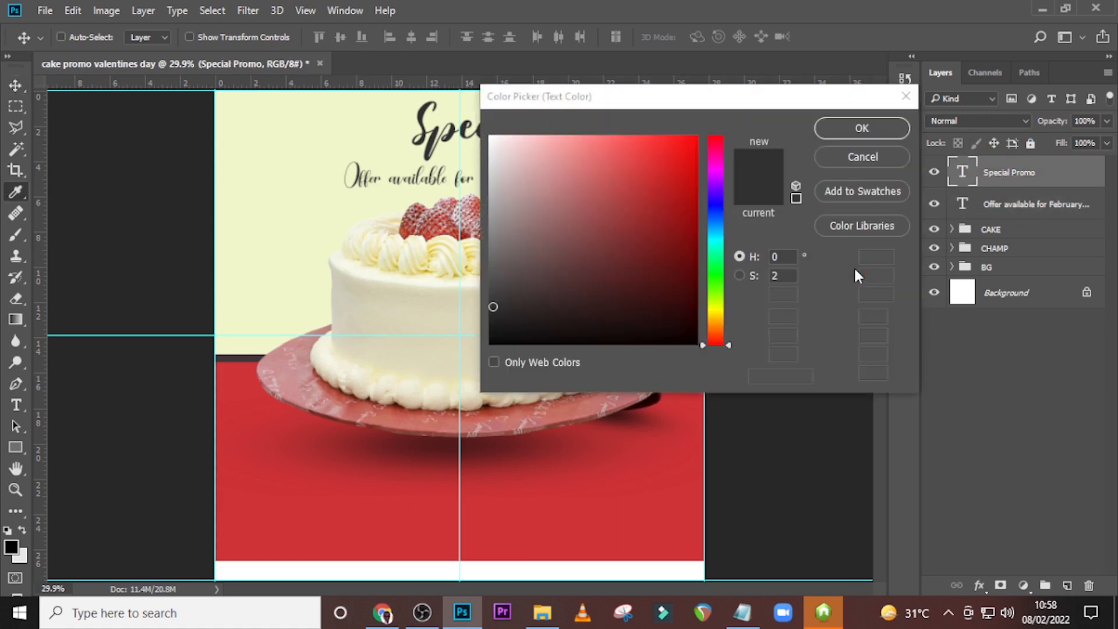
text(A)
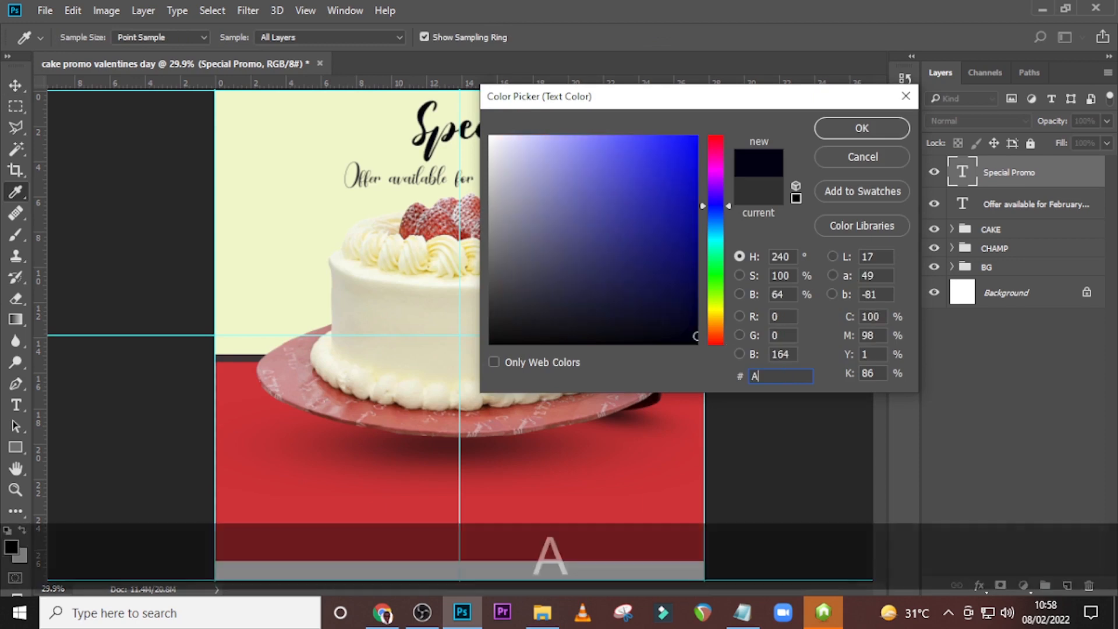
text(4030)
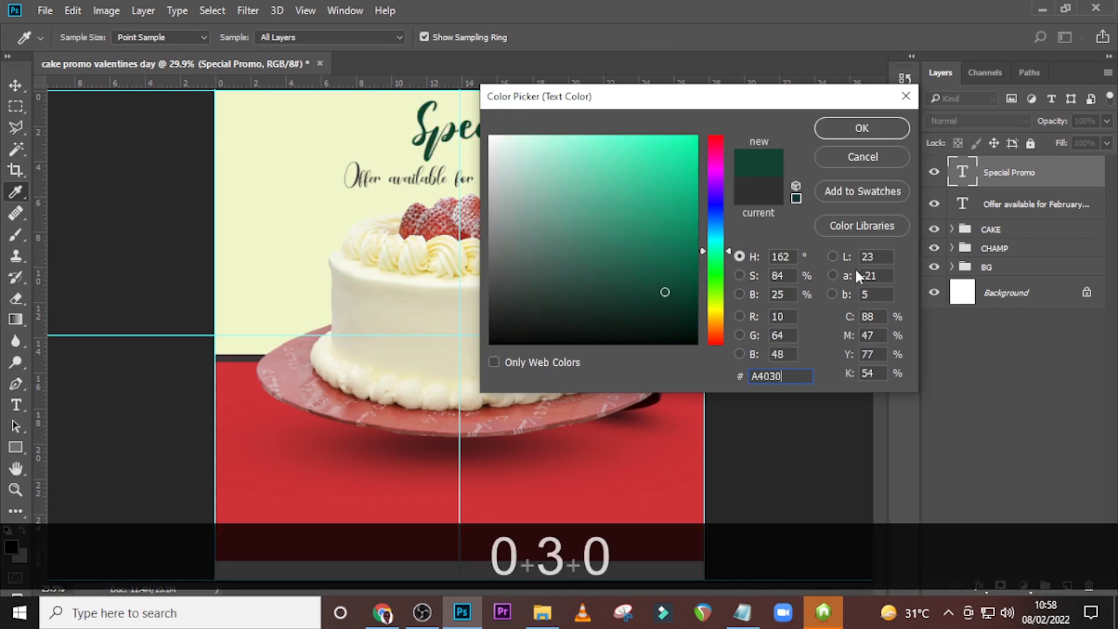
text(1)
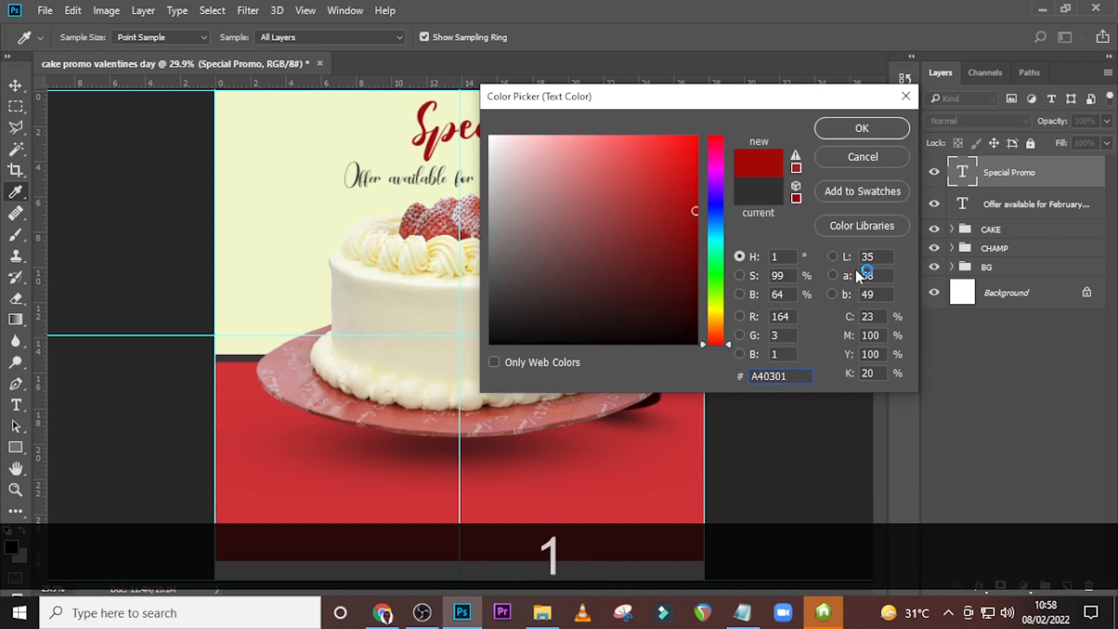
click(861, 128)
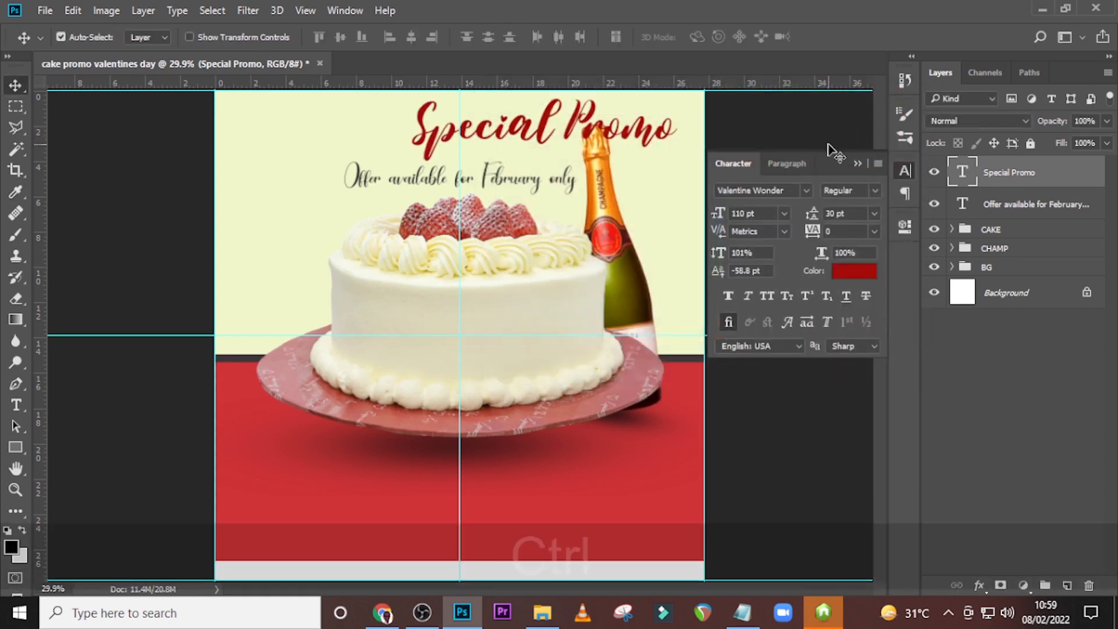
Centre the "Special Promo" text horizontally at X 1000 px and adjust its height so it sits just above the offer text.
key(ctrl+t)
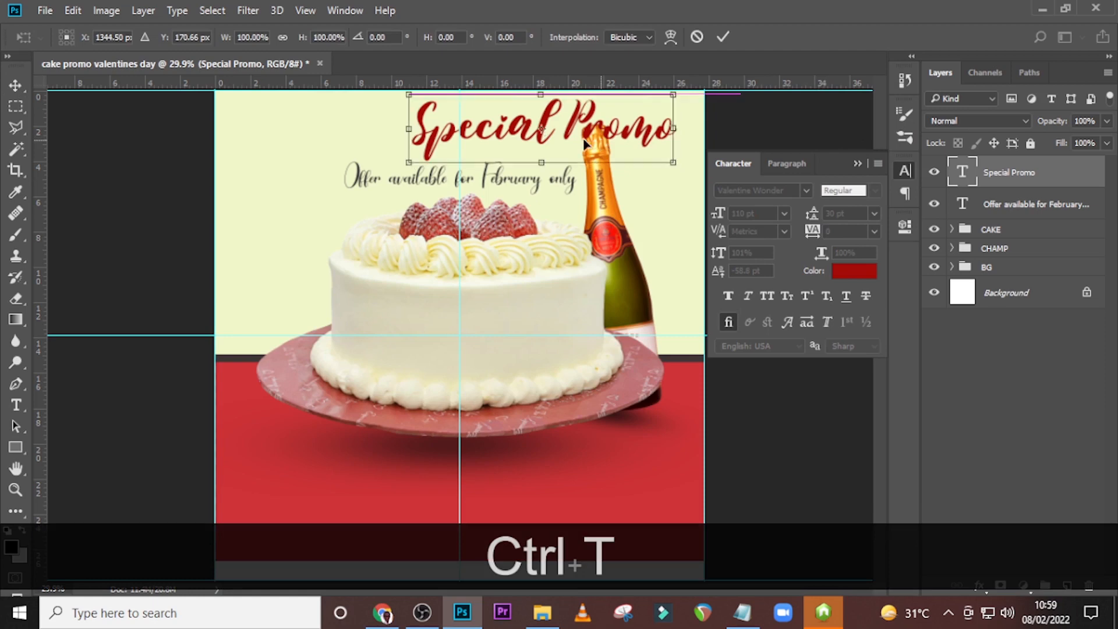
drag(600, 140, 518, 150)
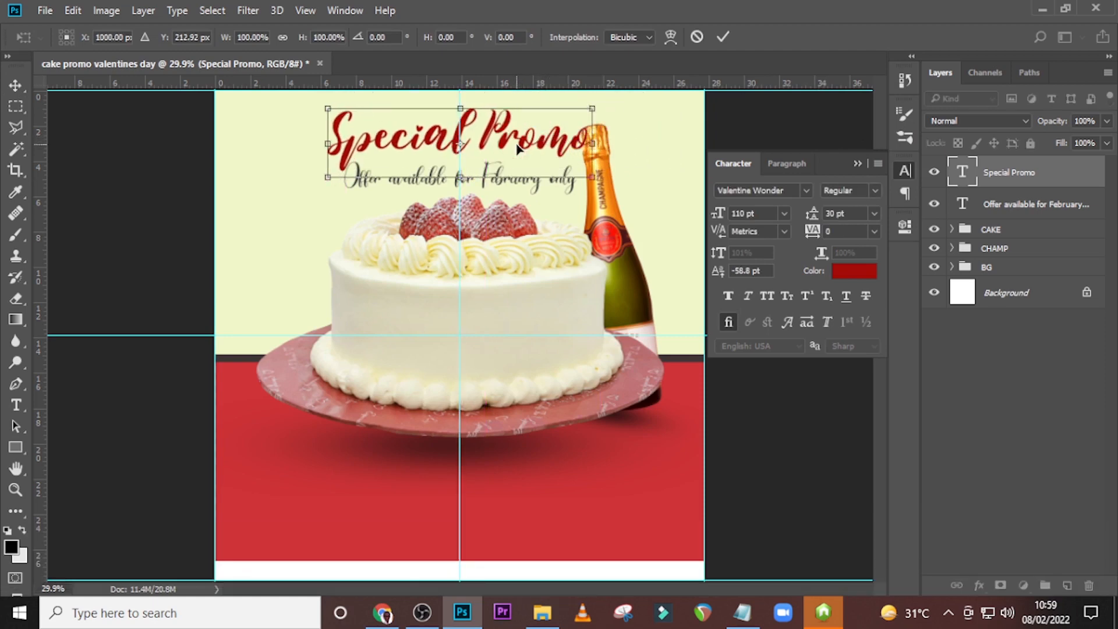
key(Return)
key(v)
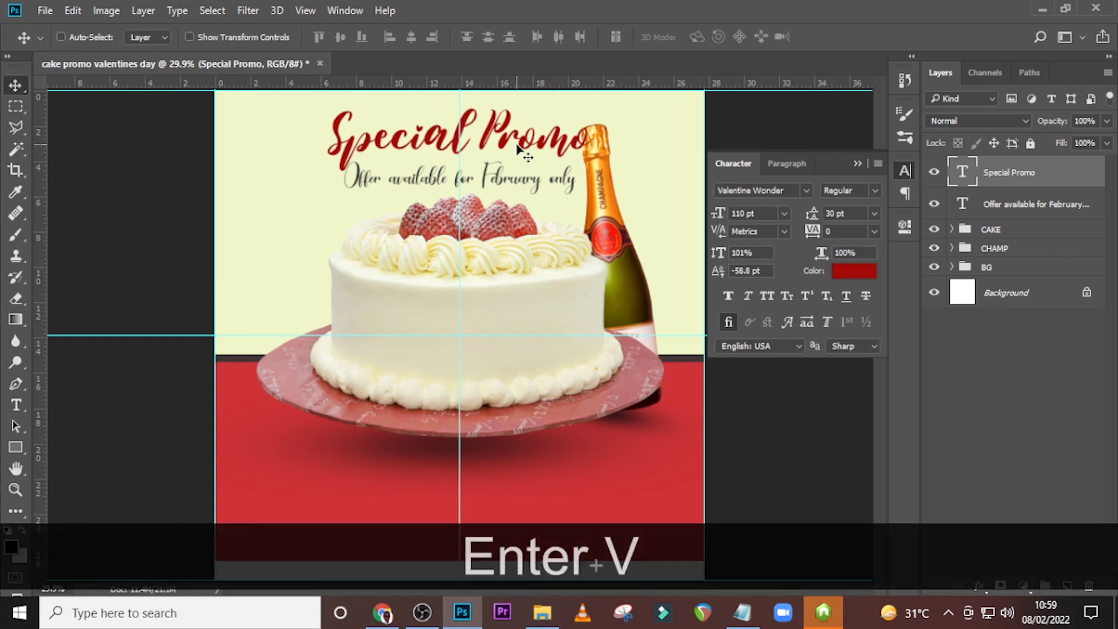
key(shift+Up)
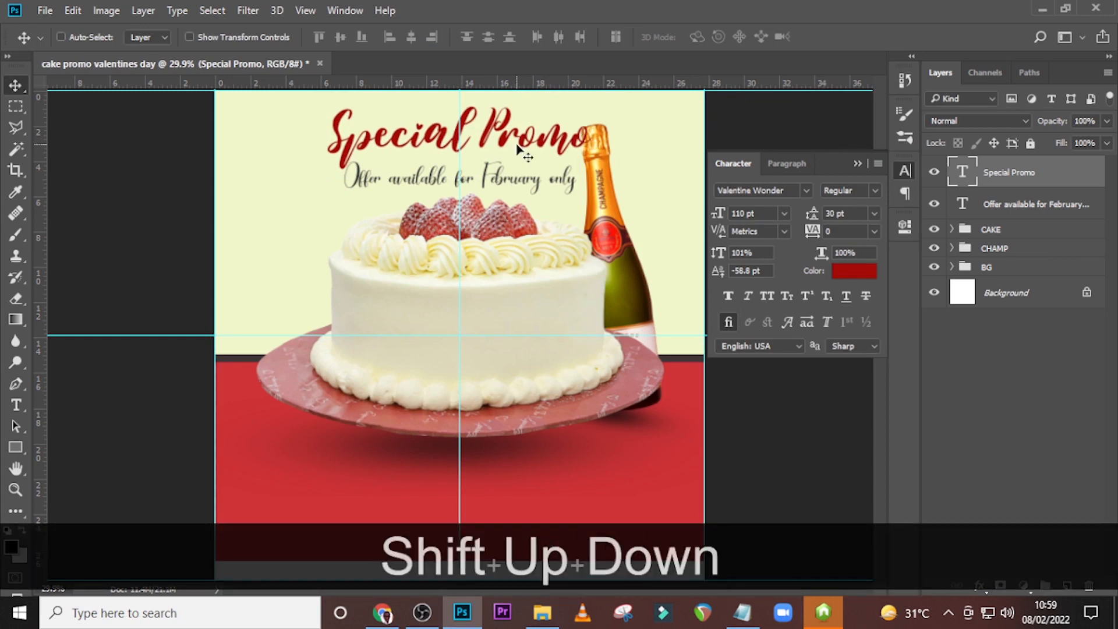
key(Down)
key(Down)
key(Down)
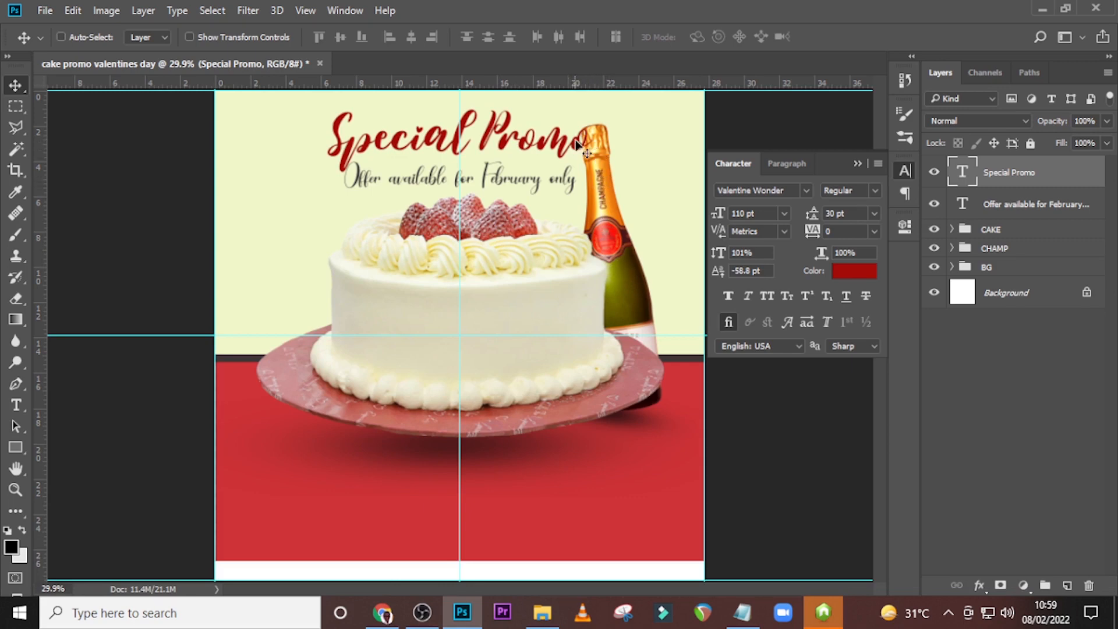
Add an Outer Glow to the "Special Promo" text using the pale cream colour sampled from the flyer's background.
double_click(1092, 184)
drag(534, 102, 619, 177)
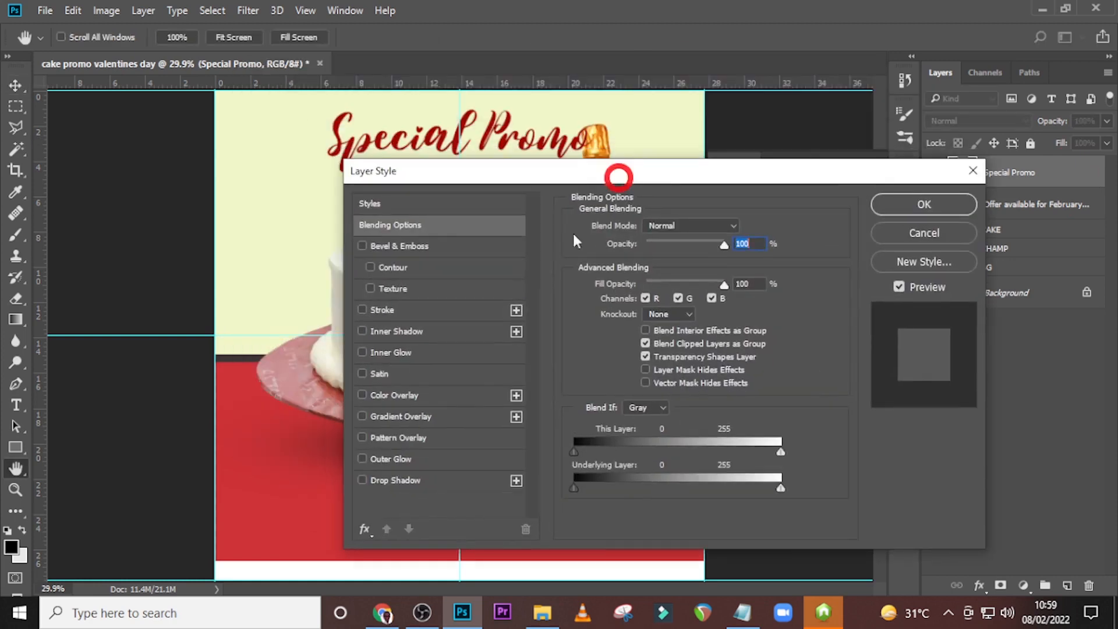
click(399, 459)
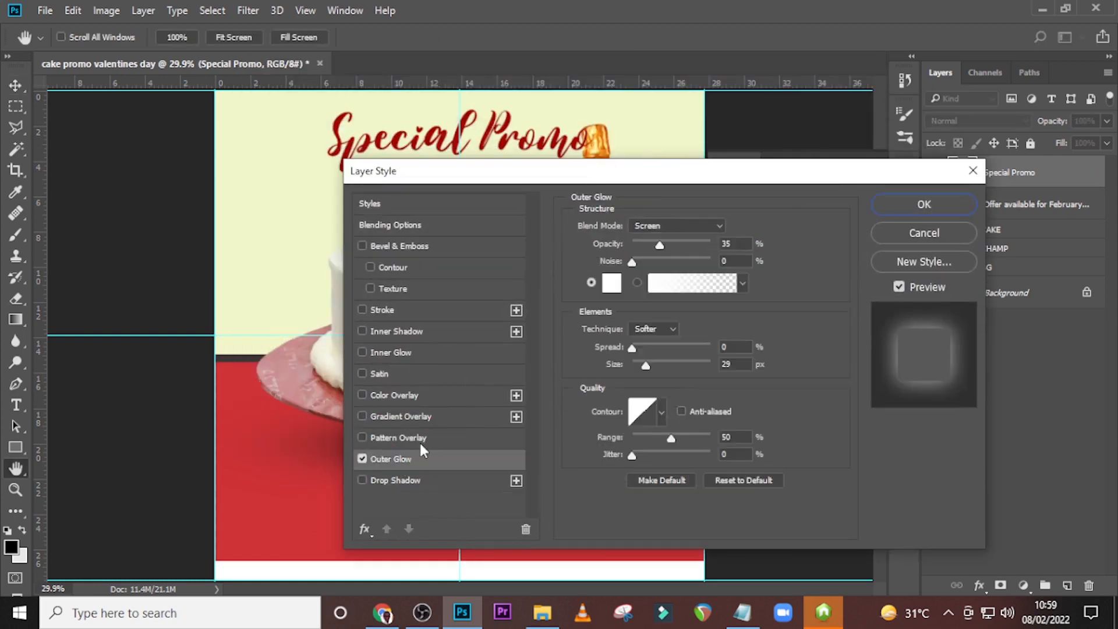
click(611, 283)
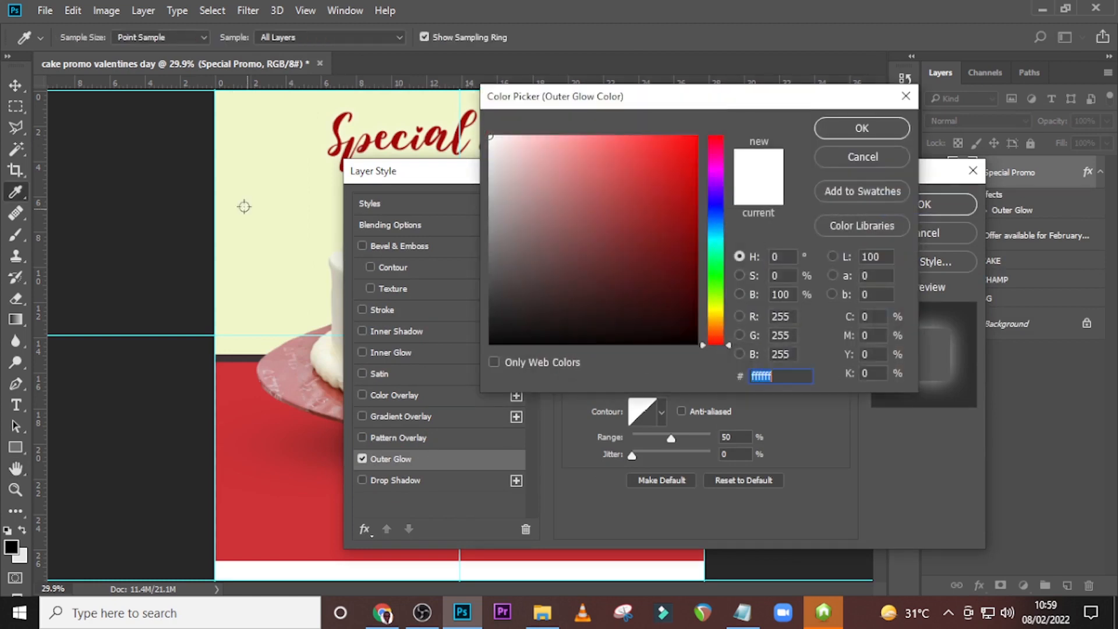
click(244, 206)
click(861, 127)
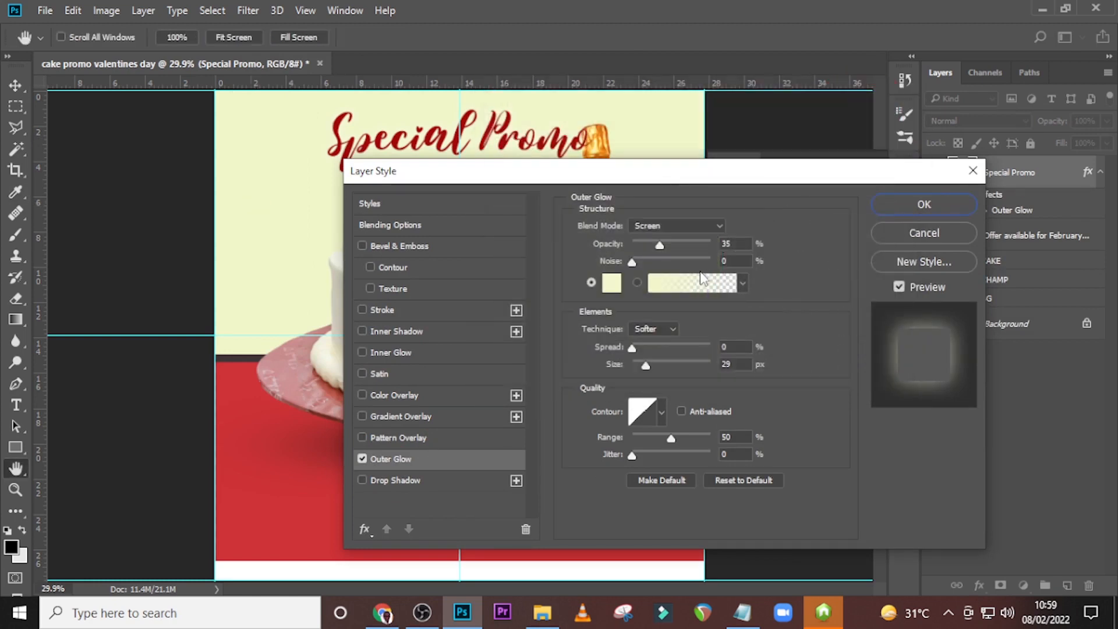
Set the heading's outer glow to Normal blend mode, 78% opacity, 27% spread and 49 px size, and collapse its effects list.
drag(659, 175, 696, 231)
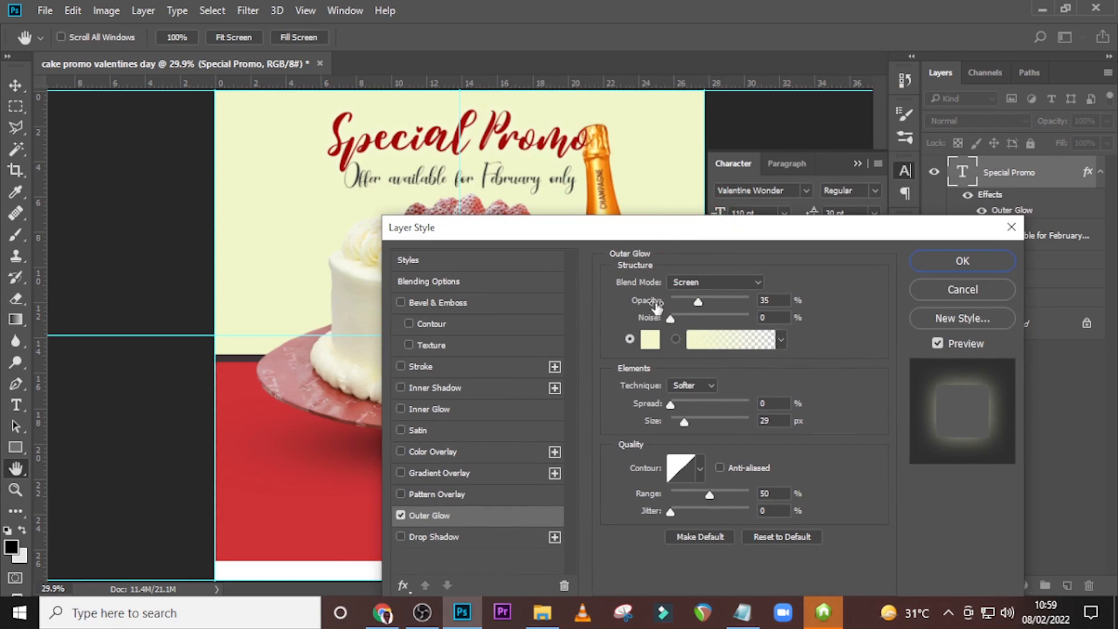
drag(699, 302, 715, 298)
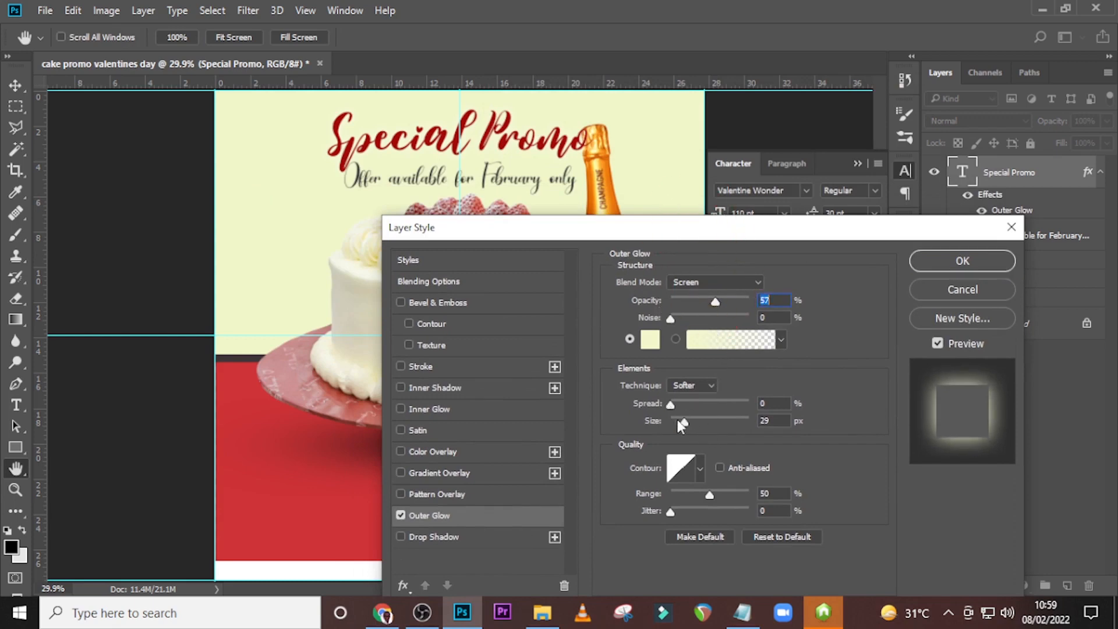
mouse_move(675, 404)
mouse_down()
mouse_move(683, 395)
mouse_move(690, 420)
mouse_move(692, 403)
mouse_up()
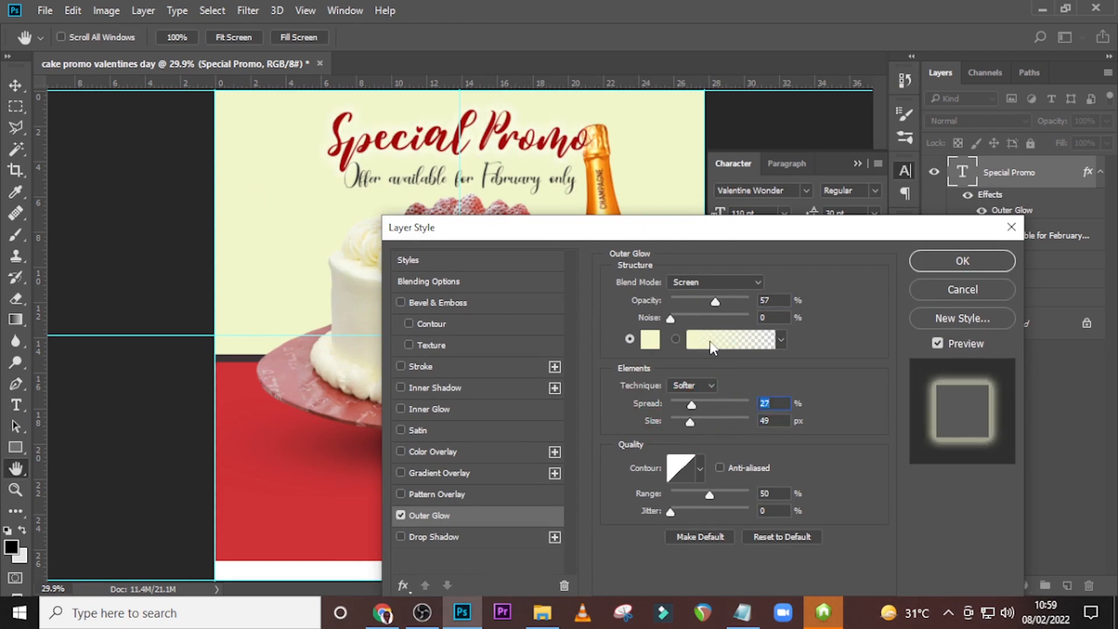
drag(718, 298, 733, 301)
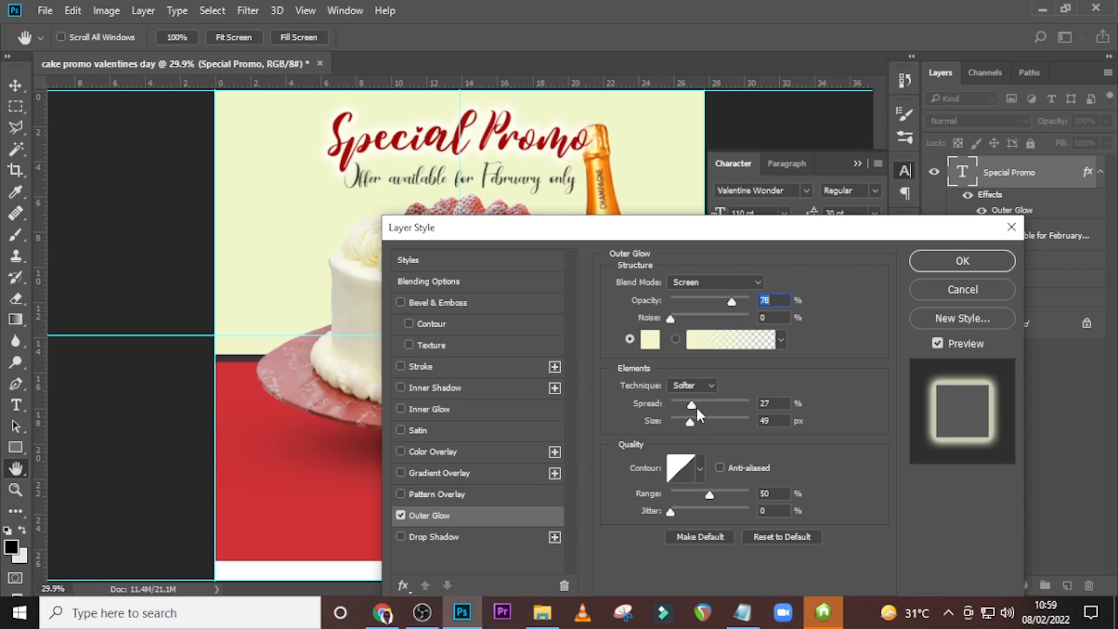
click(687, 281)
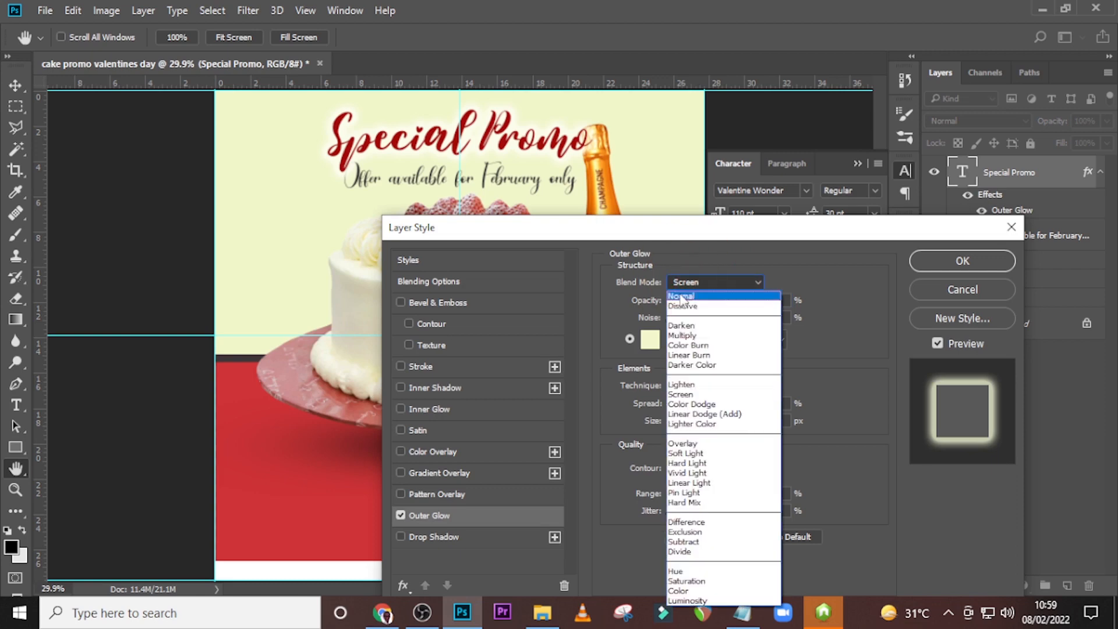
click(682, 297)
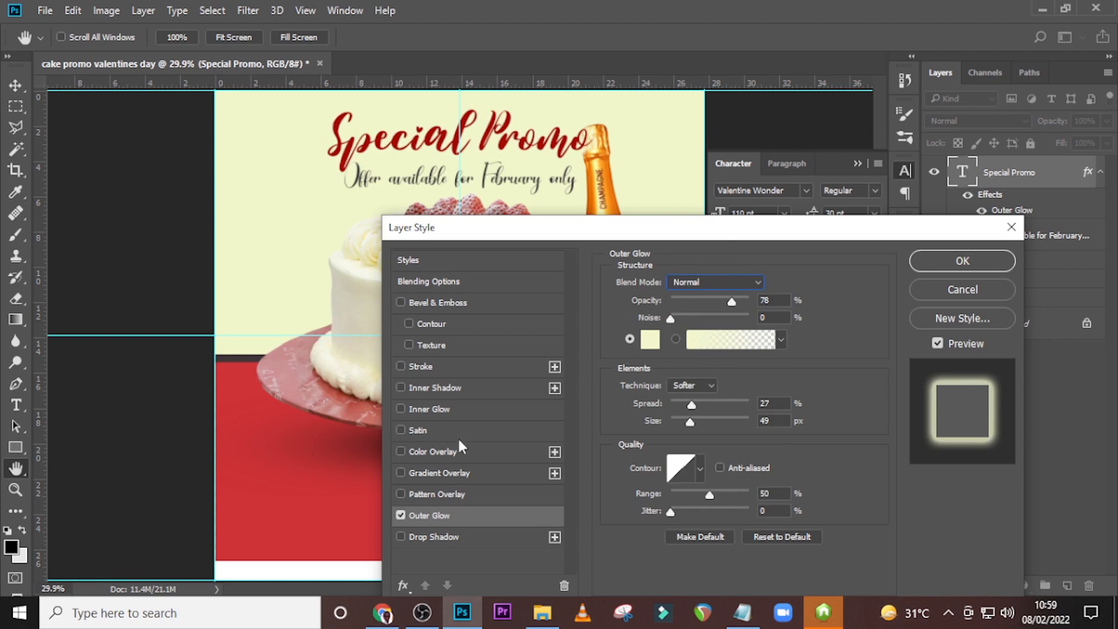
click(400, 516)
click(400, 514)
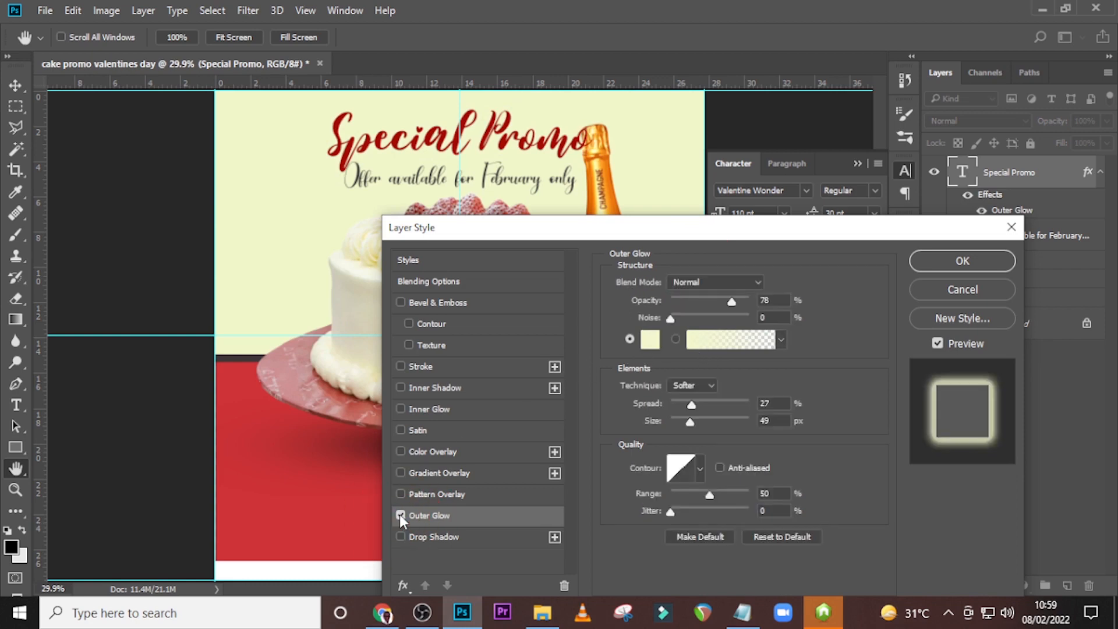
click(959, 262)
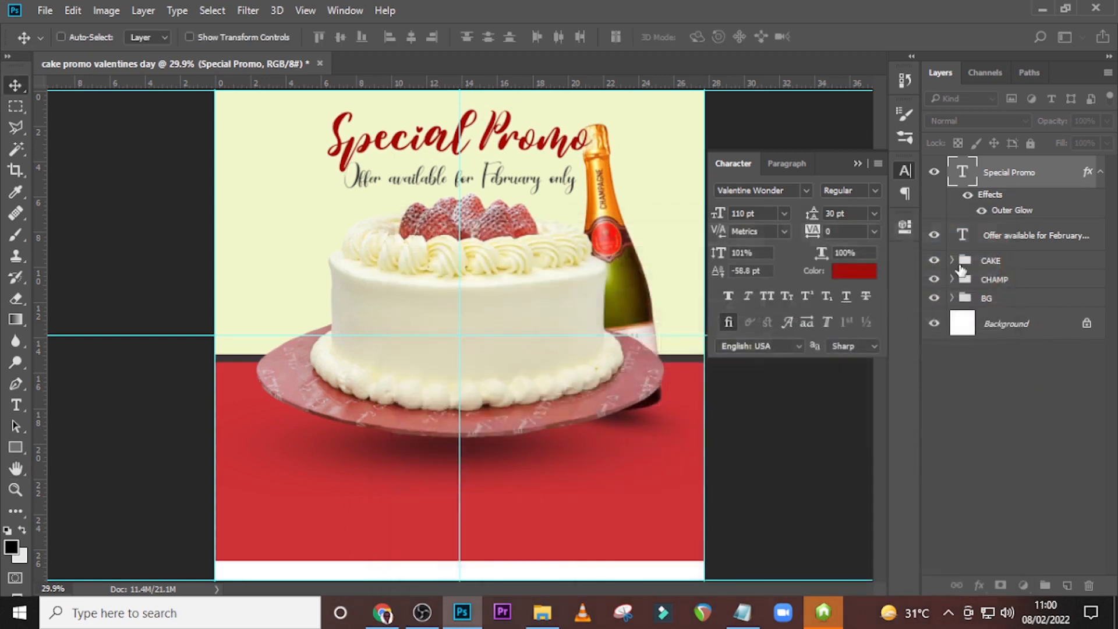
click(1100, 173)
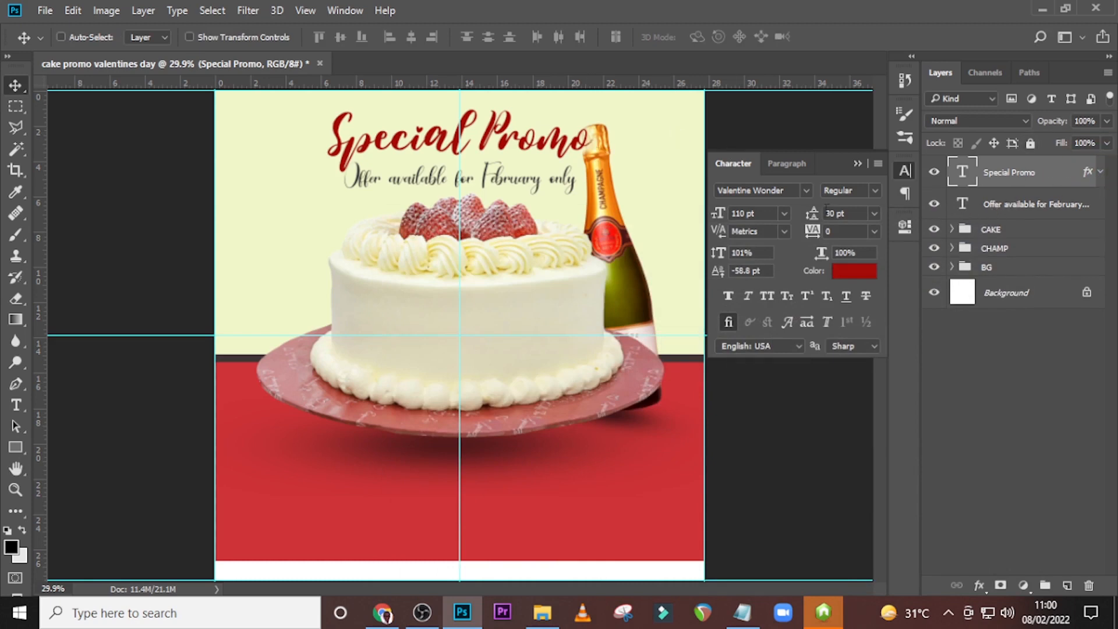
Nudge the "Offer available for February only" text down to widen the gap below the heading.
click(994, 205)
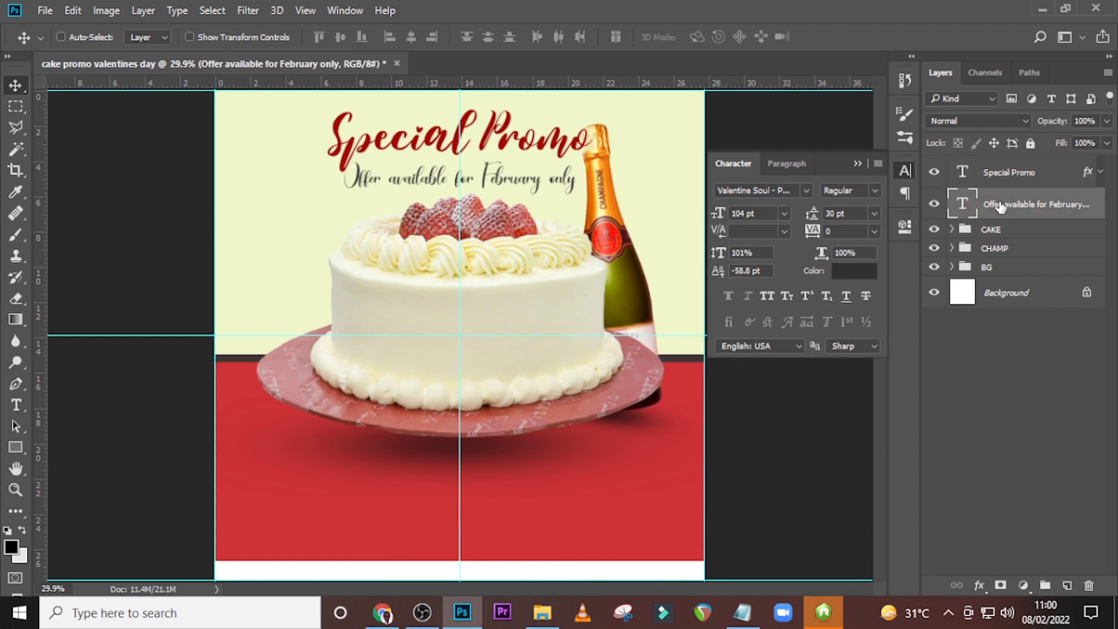
key(shift+v)
key(shift+Down)
key(shift+Down)
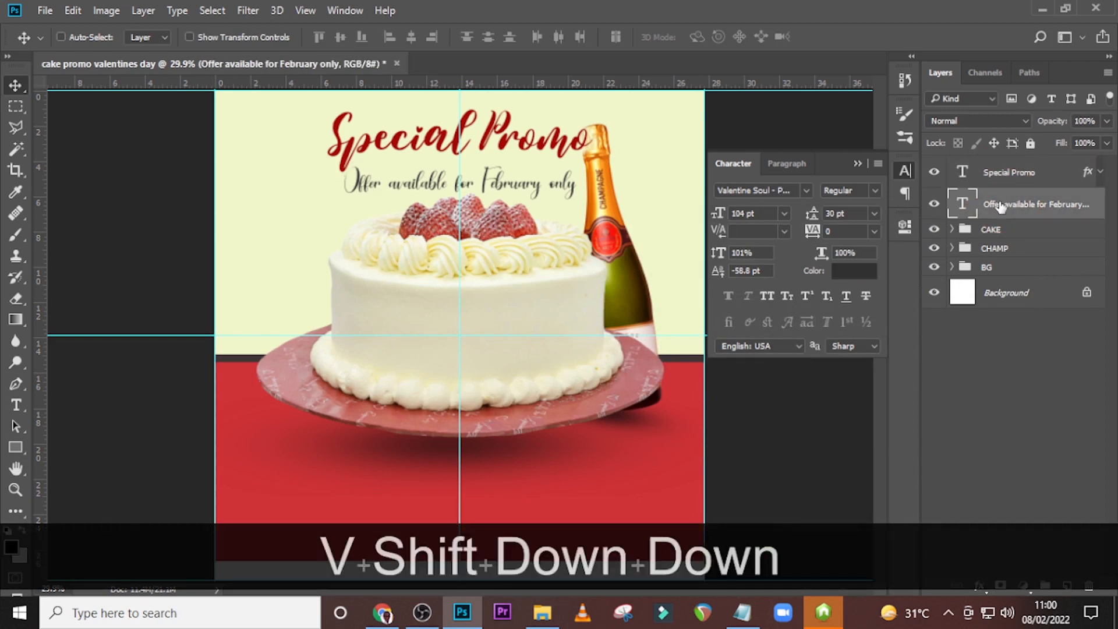
key(shift)
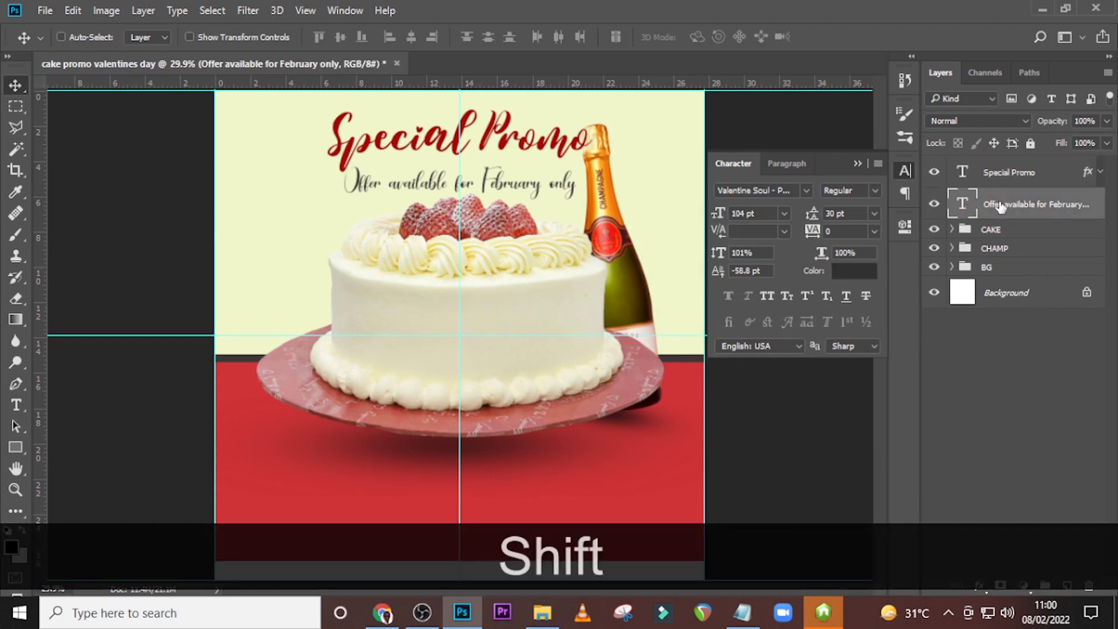
key(shift+Down)
key(shift+Down)
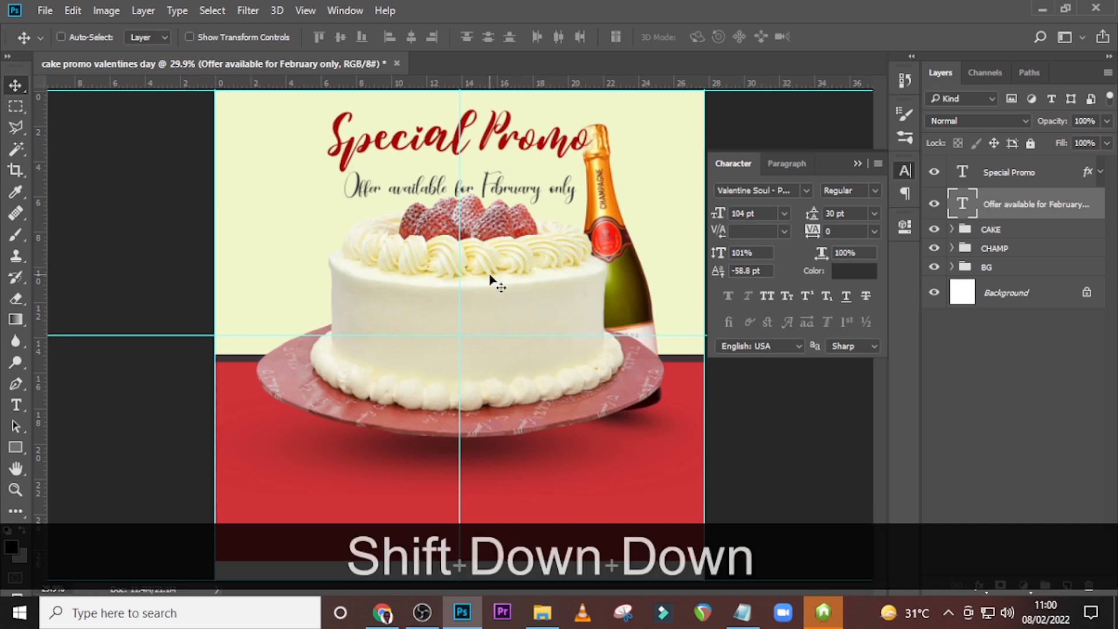
Add a text layer with the letter "a" on the red area and set its font to StayHigh Swash Regular.
key(t)
click(311, 480)
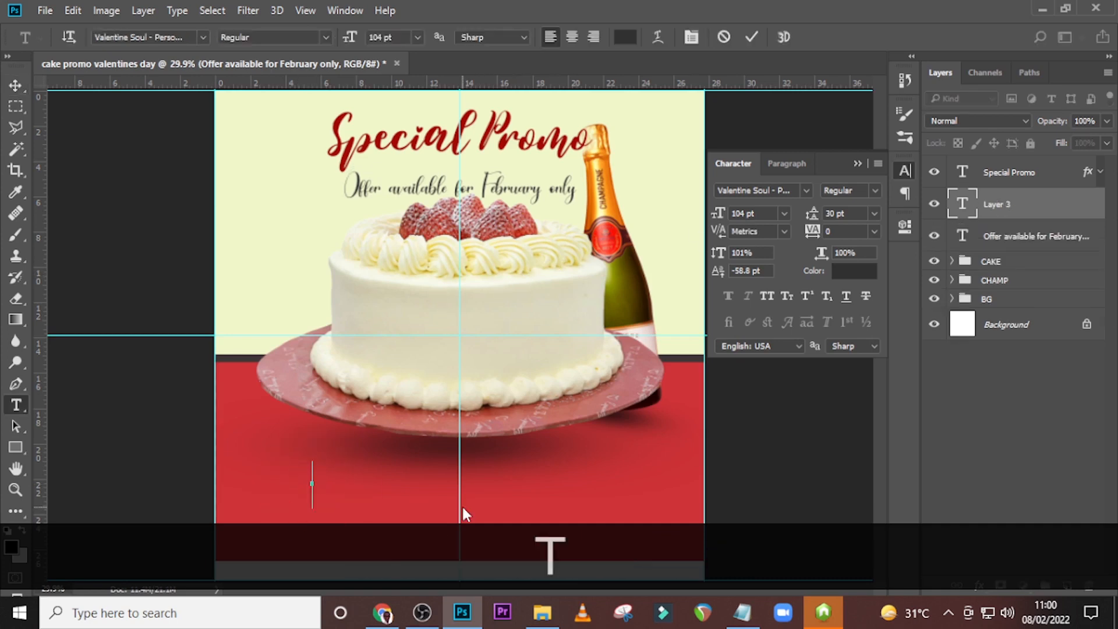
key(Caps_Lock)
text(A)
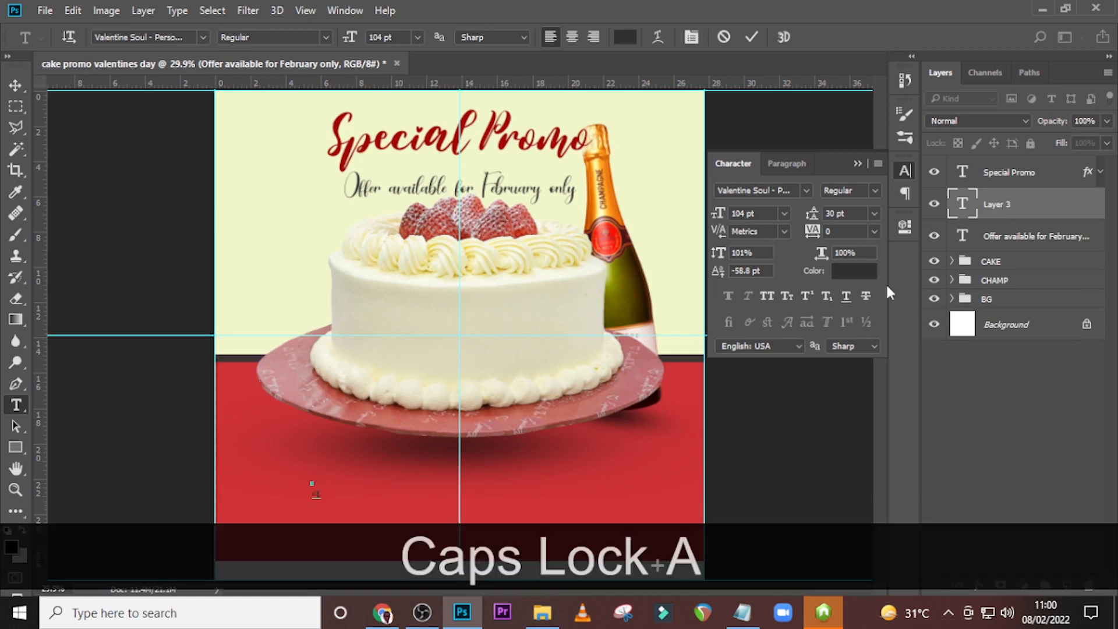
click(997, 214)
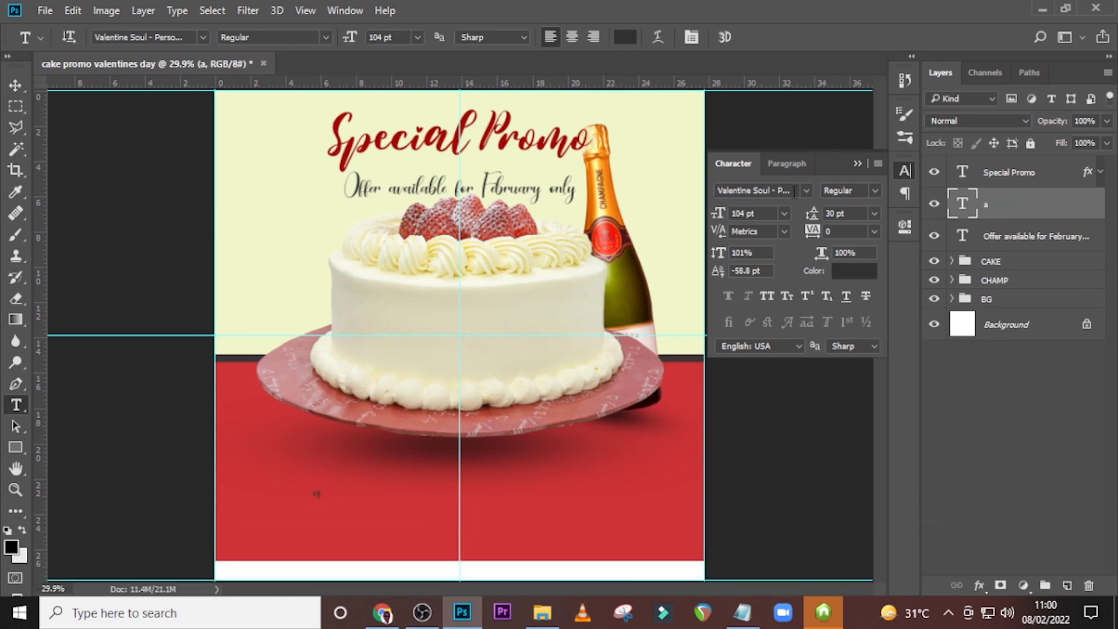
click(794, 192)
text(stayh)
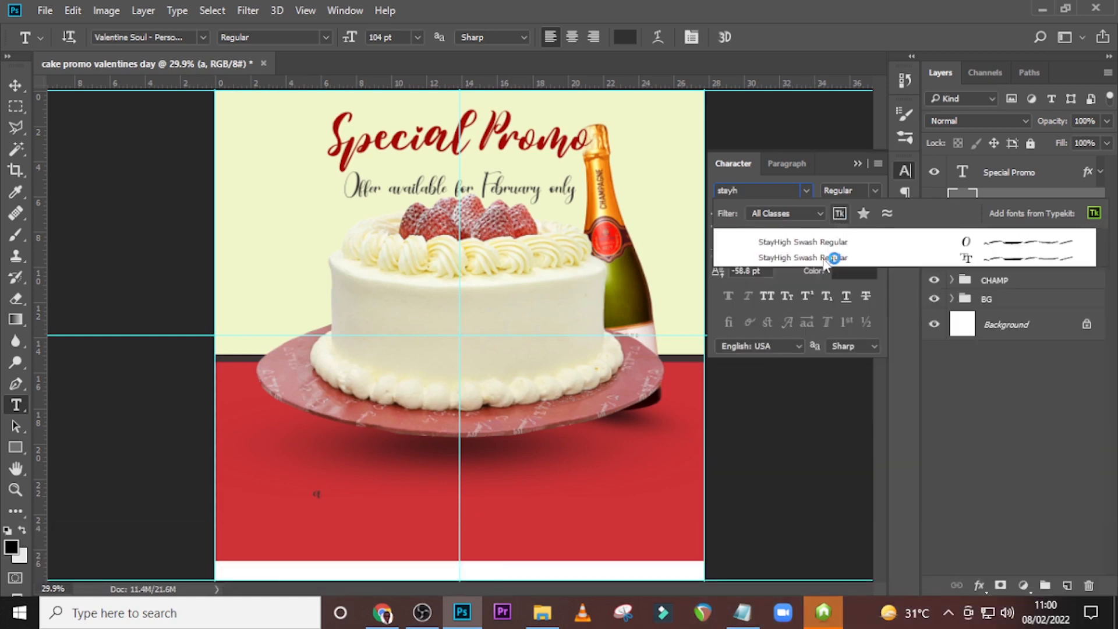
click(822, 260)
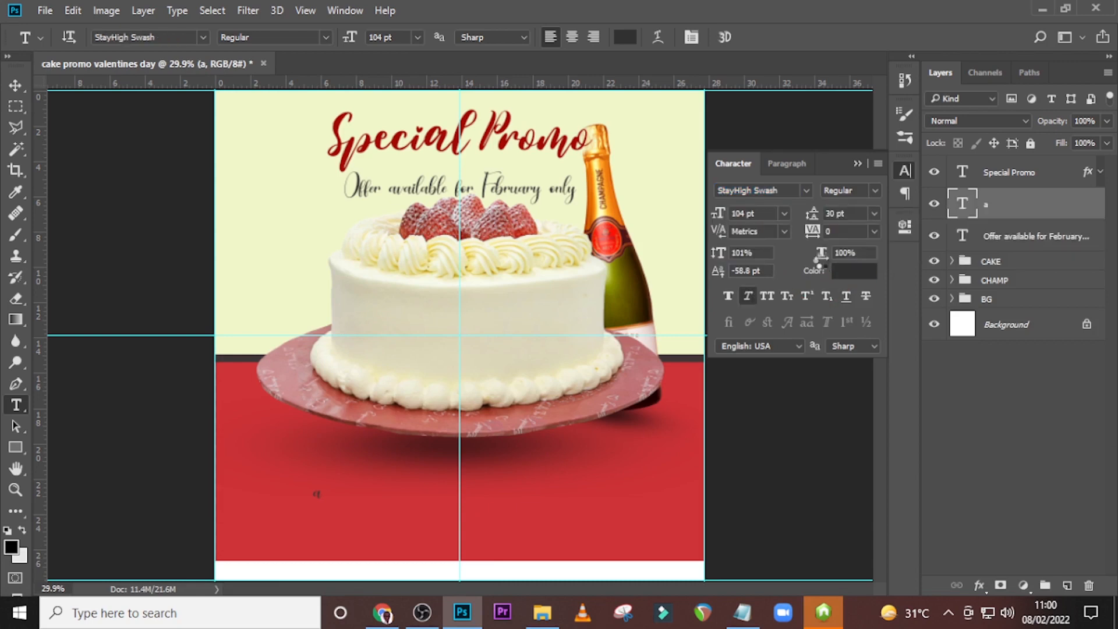
Enlarge the swash stroke to about 365% and stretch its width to about 593%.
key(ctrl+t)
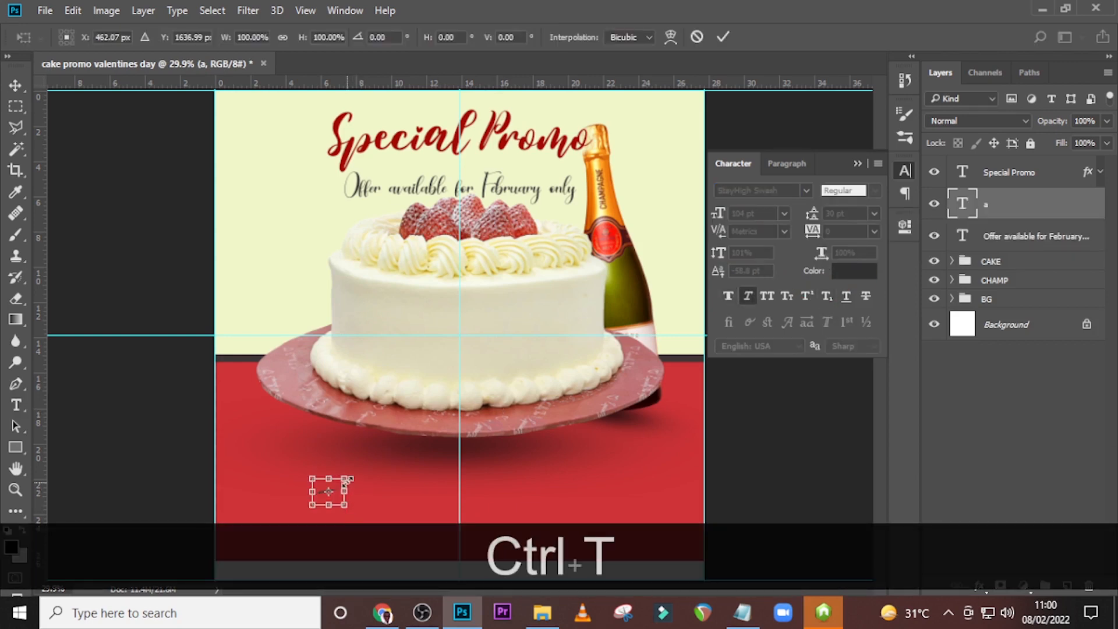
key(alt+shift)
drag(352, 475, 463, 442)
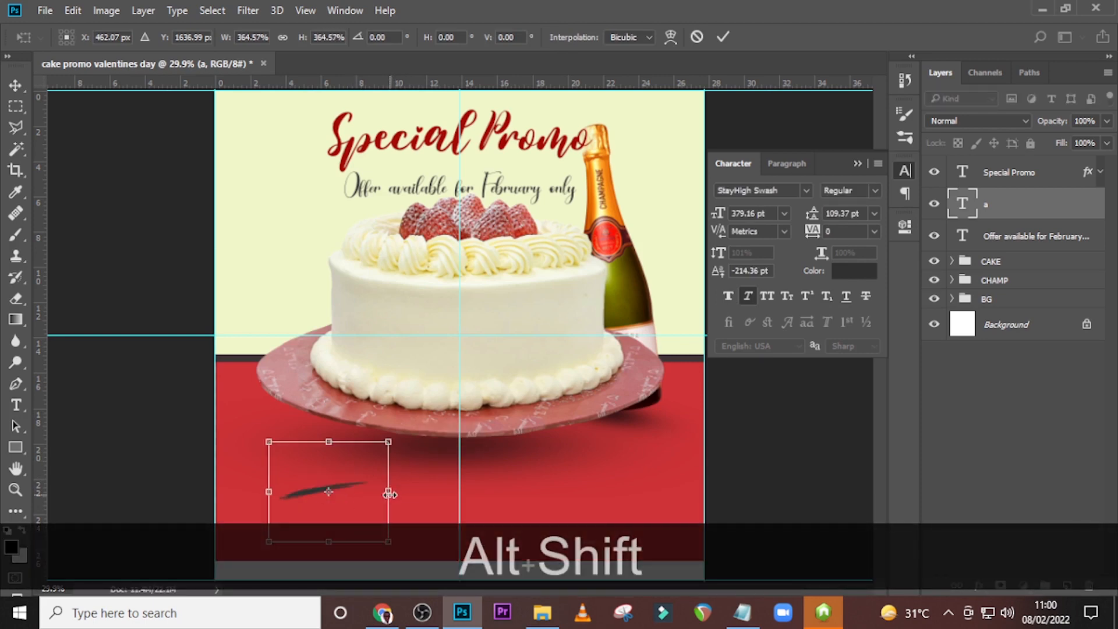
drag(463, 490, 469, 489)
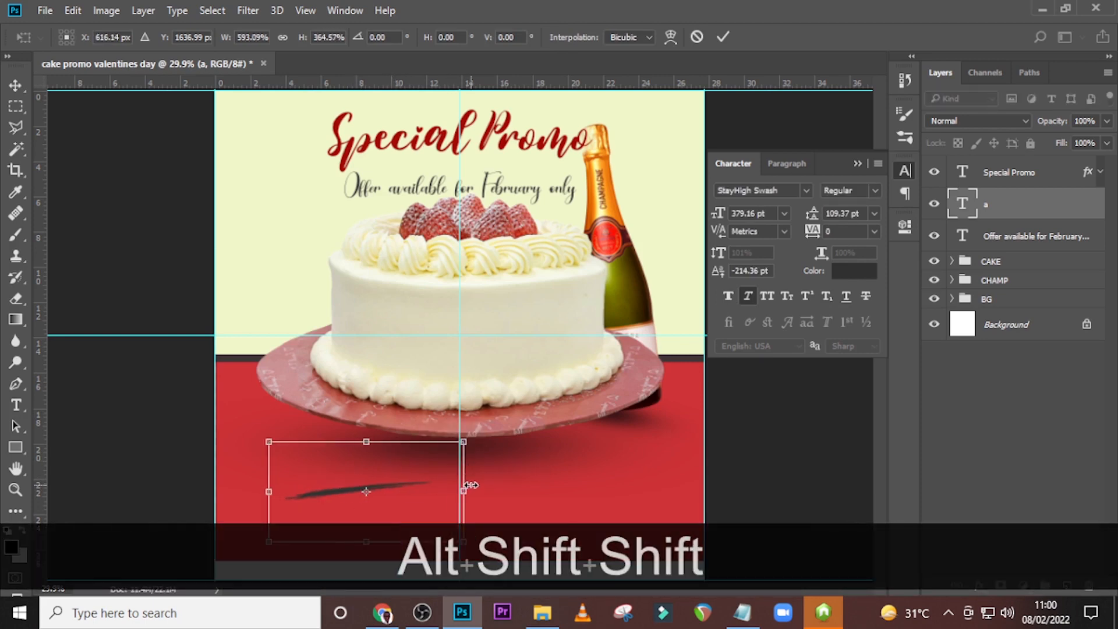
key(Return)
Move the swash stroke between the heading and the offer text and tilt it slightly upward to the right.
mouse_move(336, 457)
mouse_down()
mouse_move(460, 233)
mouse_move(465, 140)
mouse_up()
drag(600, 173, 624, 125)
key(ctrl+t)
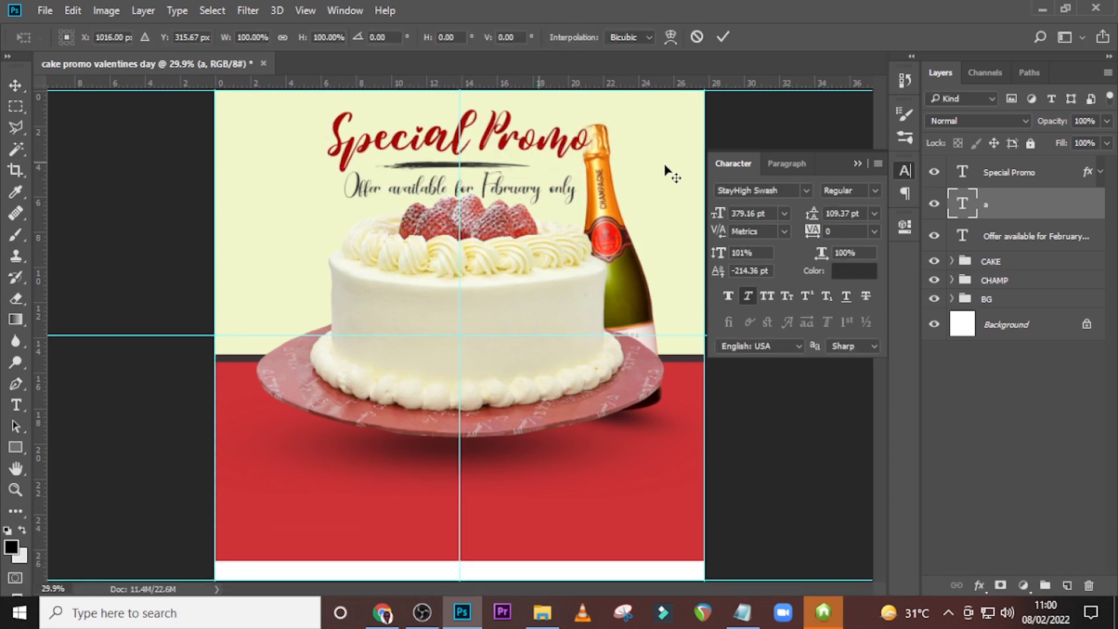
drag(656, 171, 657, 155)
key(Return)
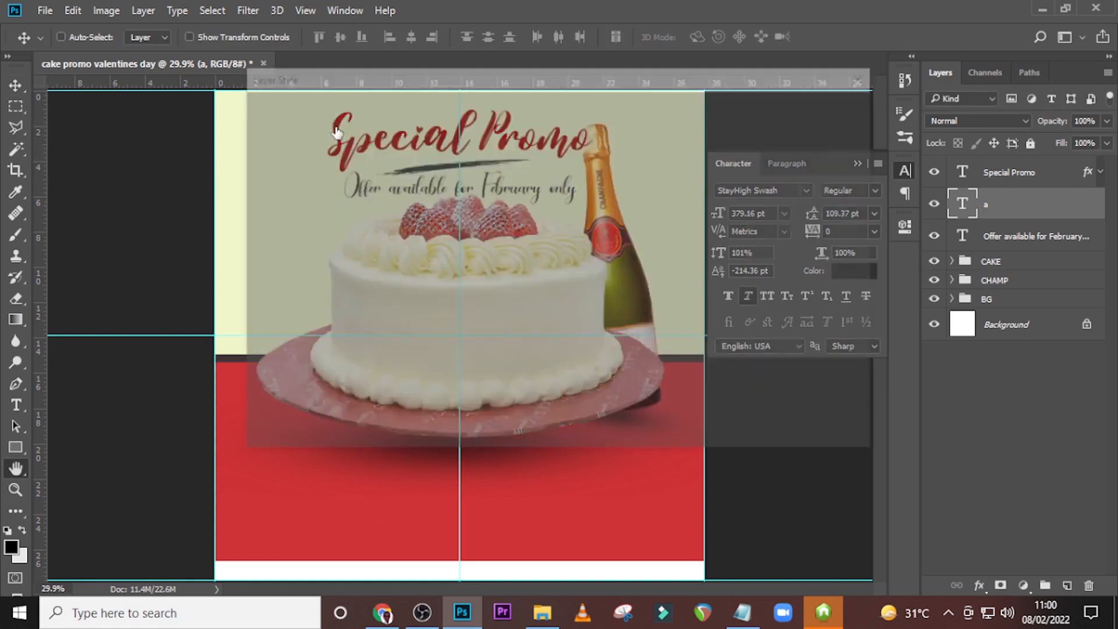
Change the swash stroke's colour to the heading's dark red A40301 and hide the guides.
click(811, 212)
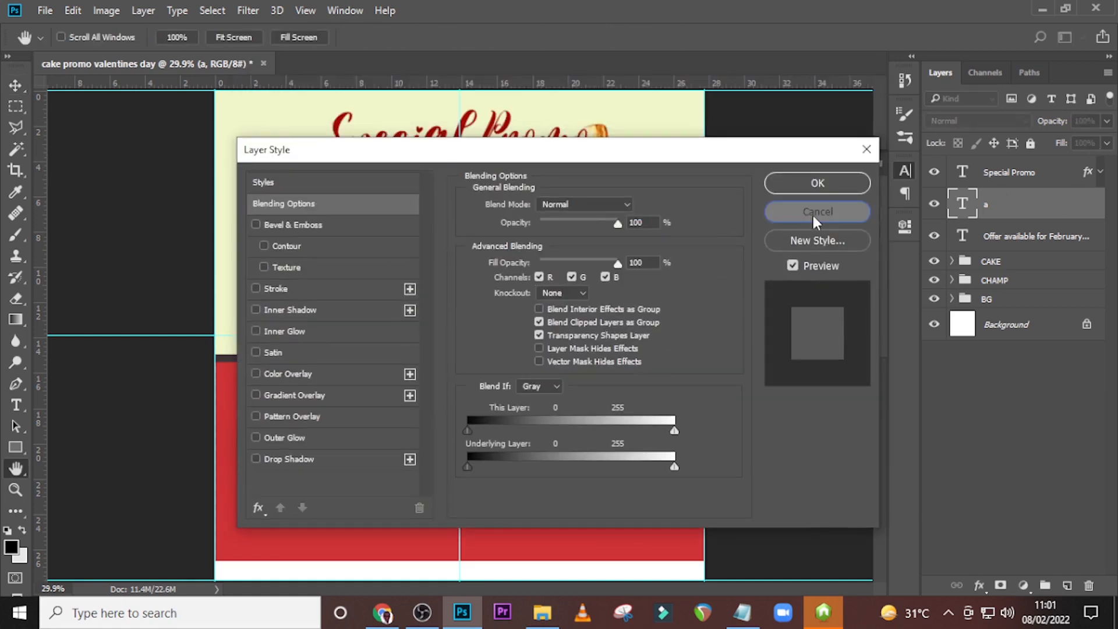
click(854, 271)
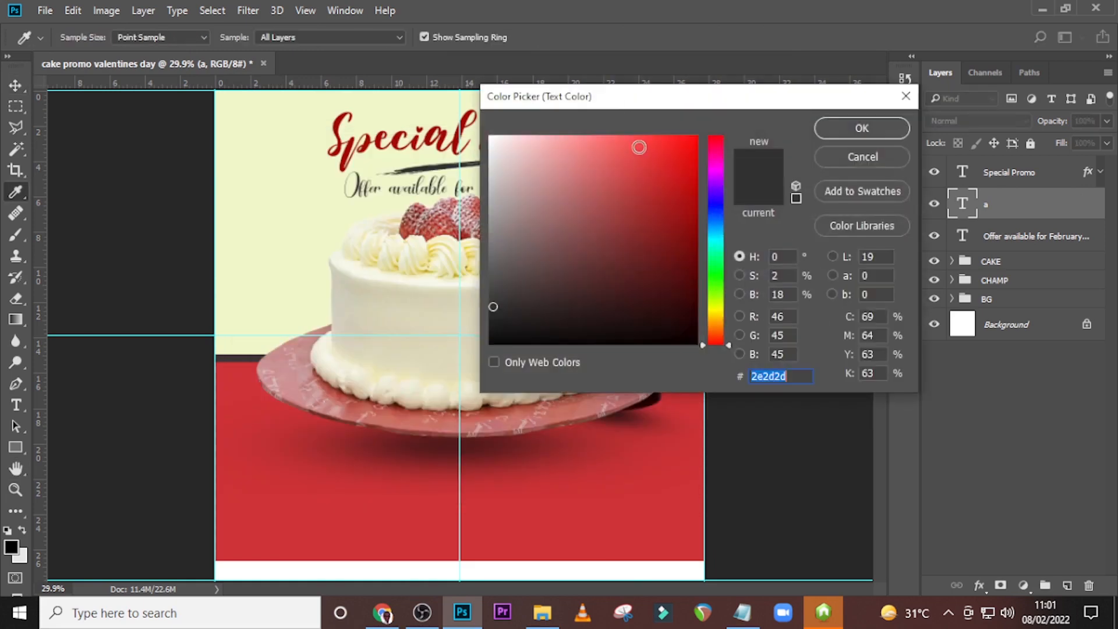
click(488, 132)
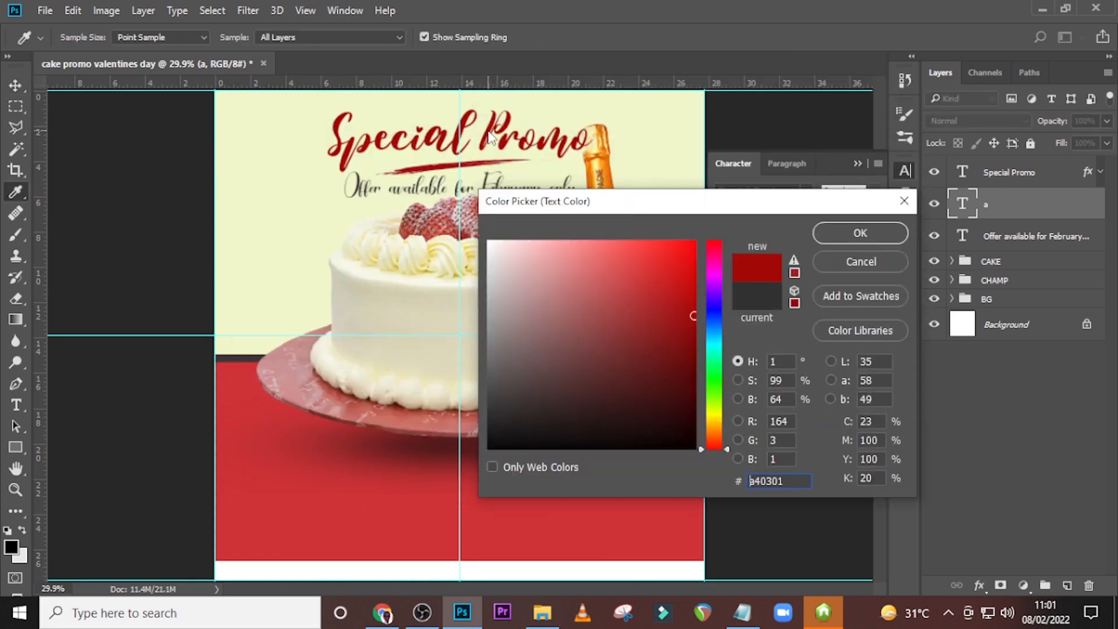
click(861, 232)
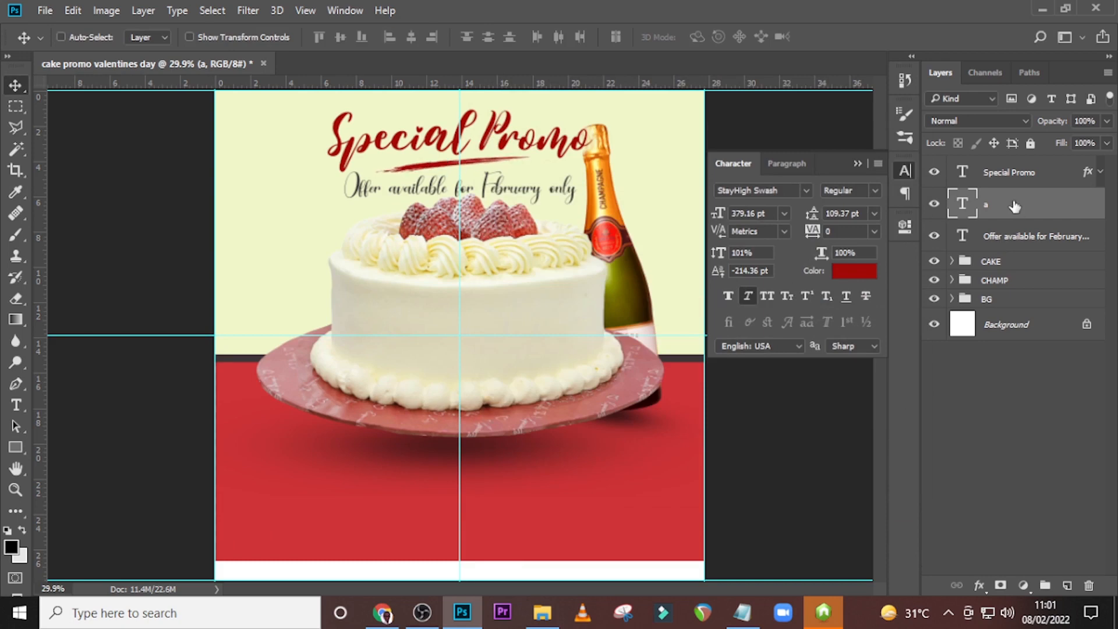
key(ctrl+semicolon)
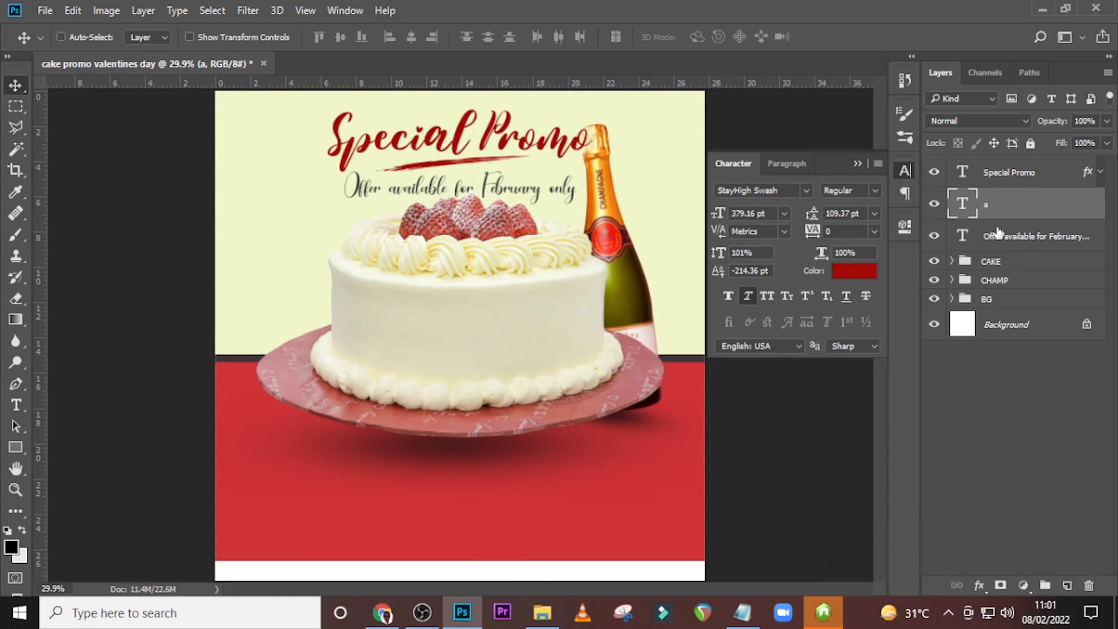
Rotate the CHAMP group by 2.75° and shift the bottle slightly right, clear of the heading.
click(1000, 281)
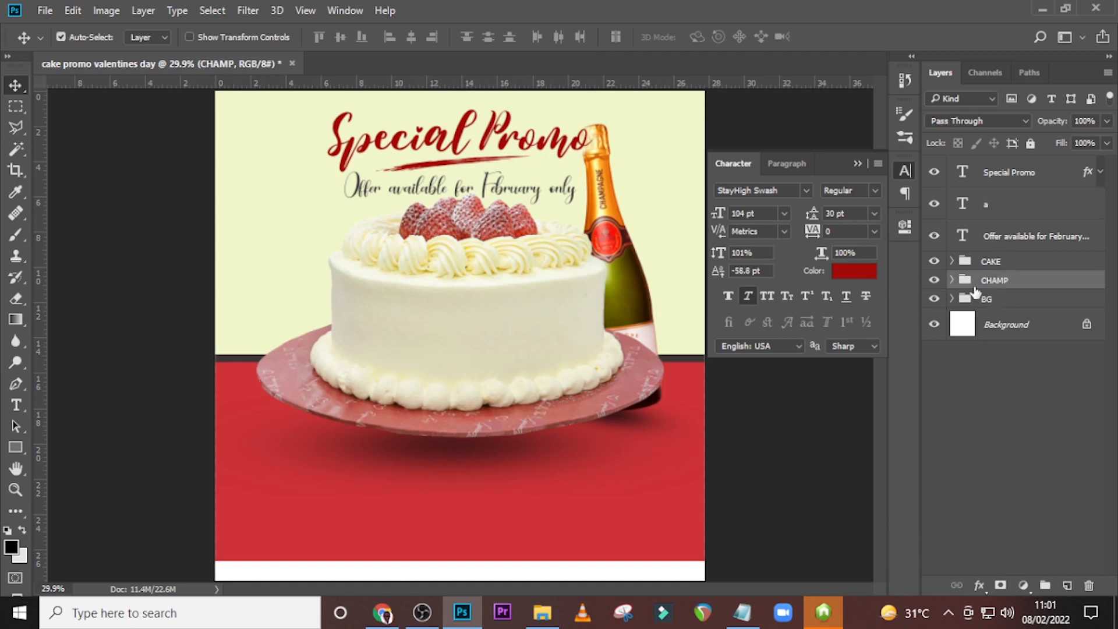
key(ctrl+t)
drag(373, 164, 376, 151)
drag(621, 267, 626, 261)
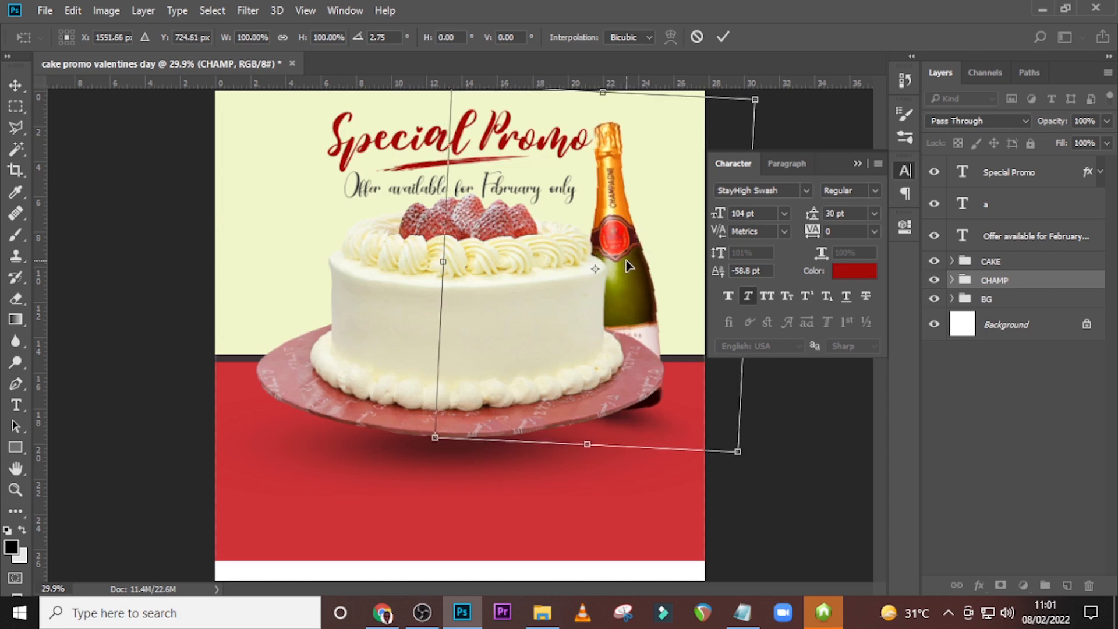
key(Return)
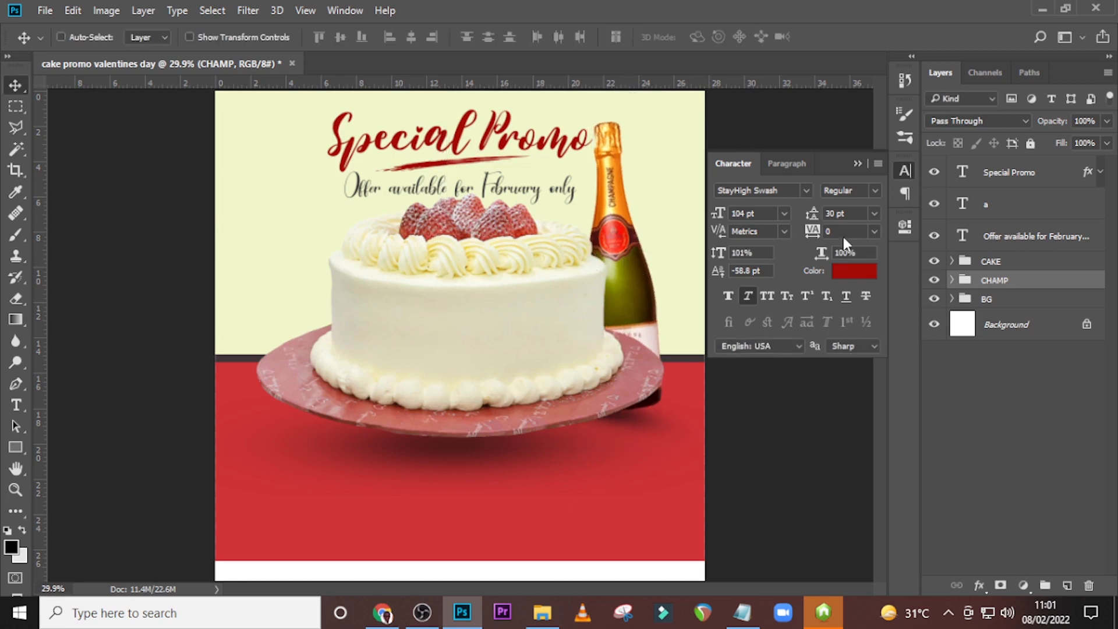
Nudge the CAKE group slightly down, and lower the "Offer available for February only" text by a small amount.
click(984, 266)
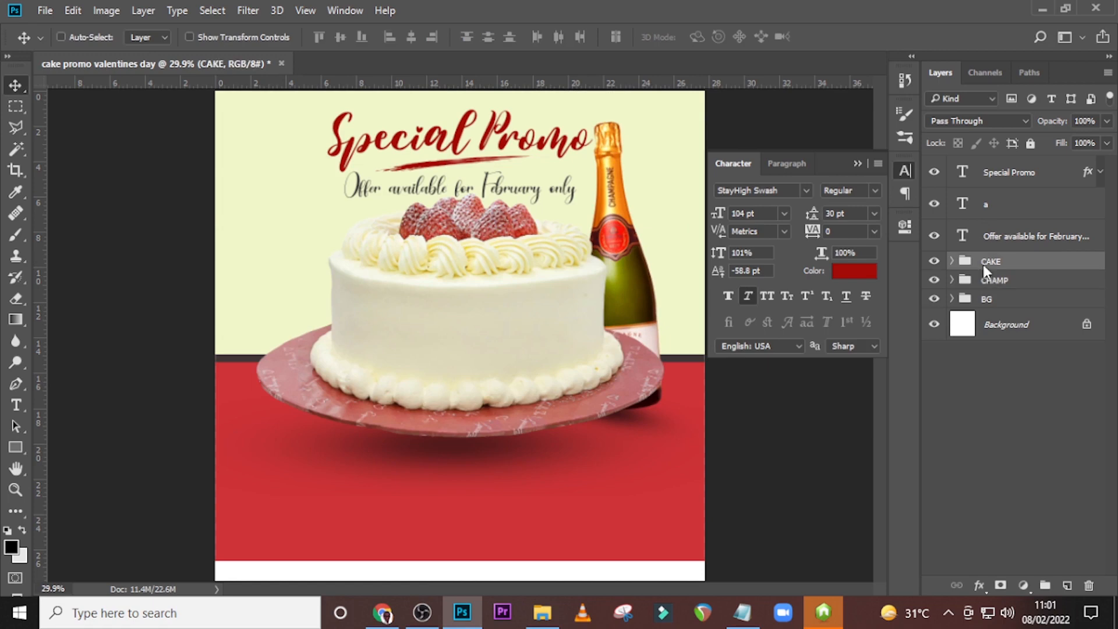
key(shift+Down)
key(shift+Down)
key(shift+Down)
key(shift+Down)
key(shift+Down)
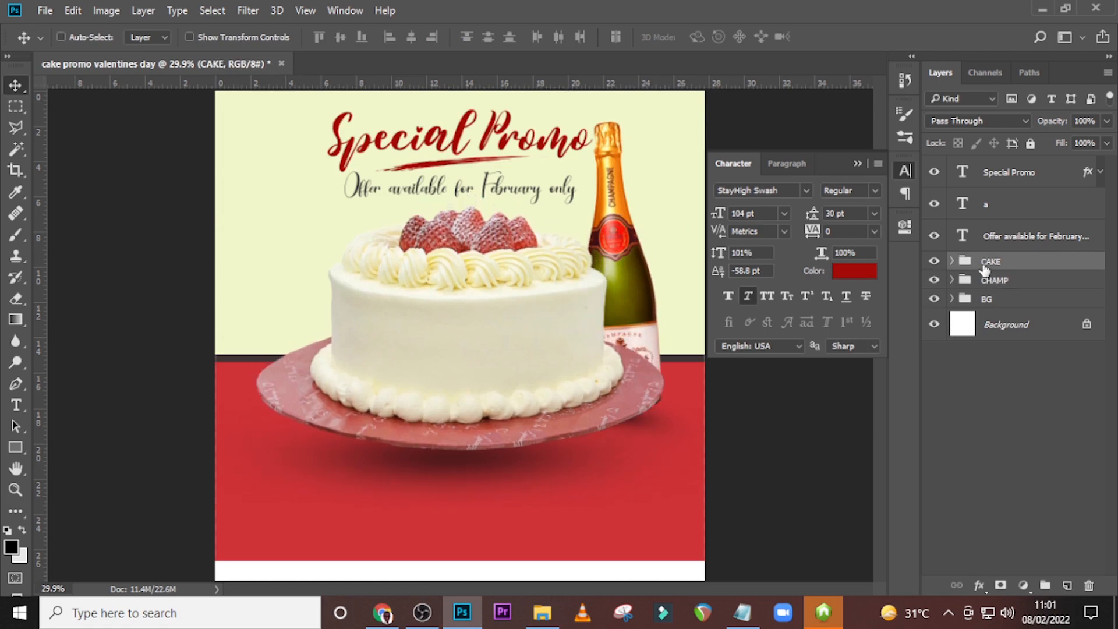
click(1012, 240)
key(shift+Down)
key(shift+Down)
key(shift+Down)
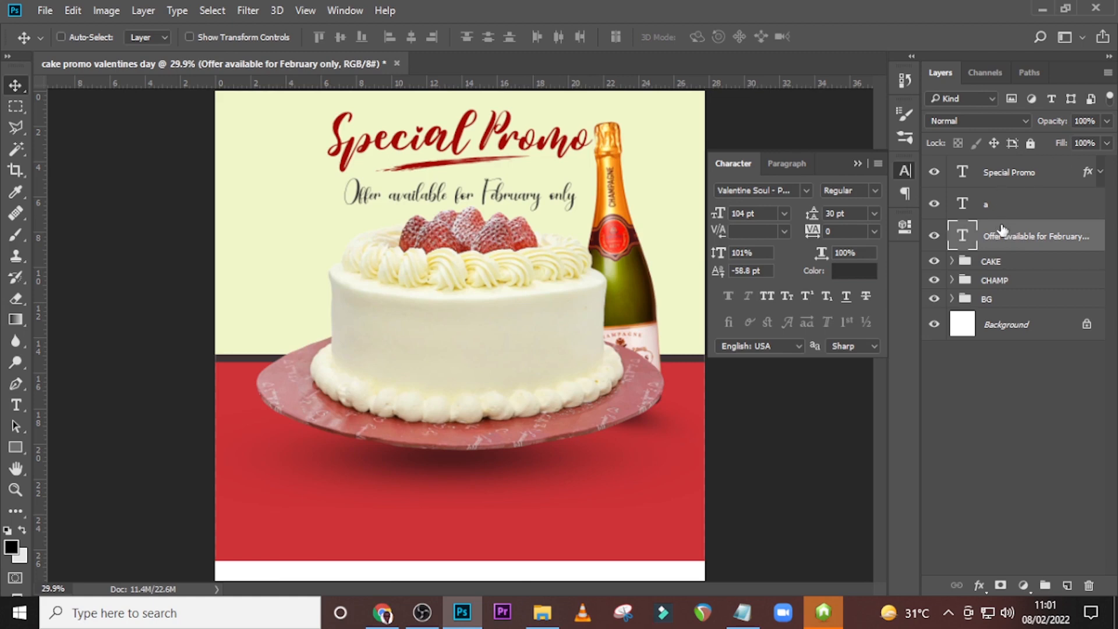
Group the heading, swash stroke and offer text layers and name the group SPECIAL PROMO.
ctrl+click(1008, 170)
ctrl+click(1023, 219)
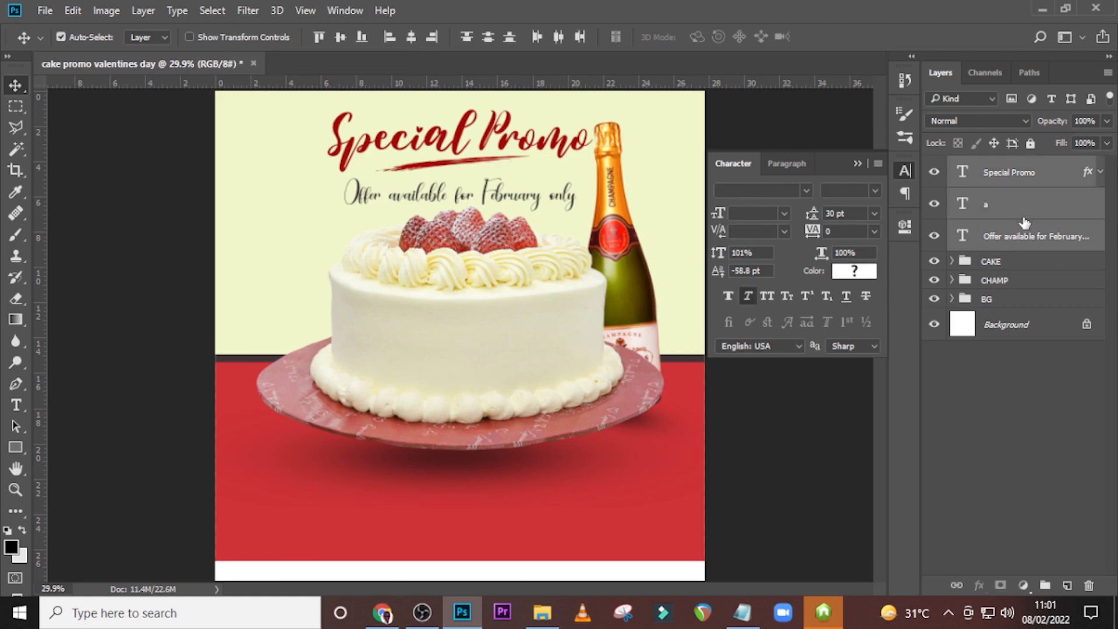
key(ctrl+g)
double_click(996, 165)
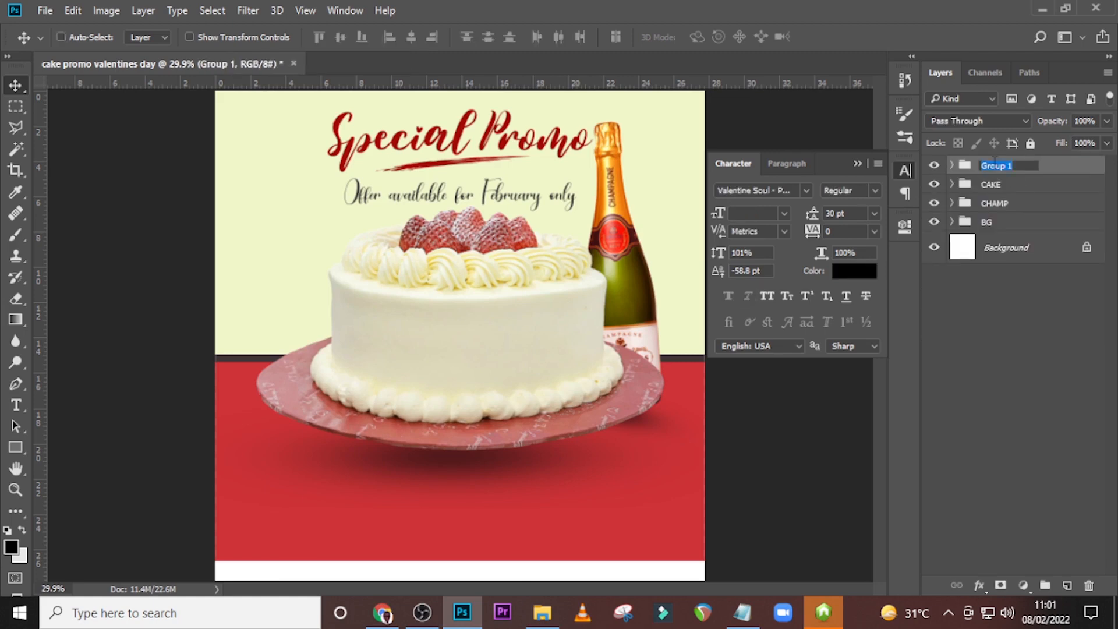
text(SPECIAL PROMO)
key(Return)
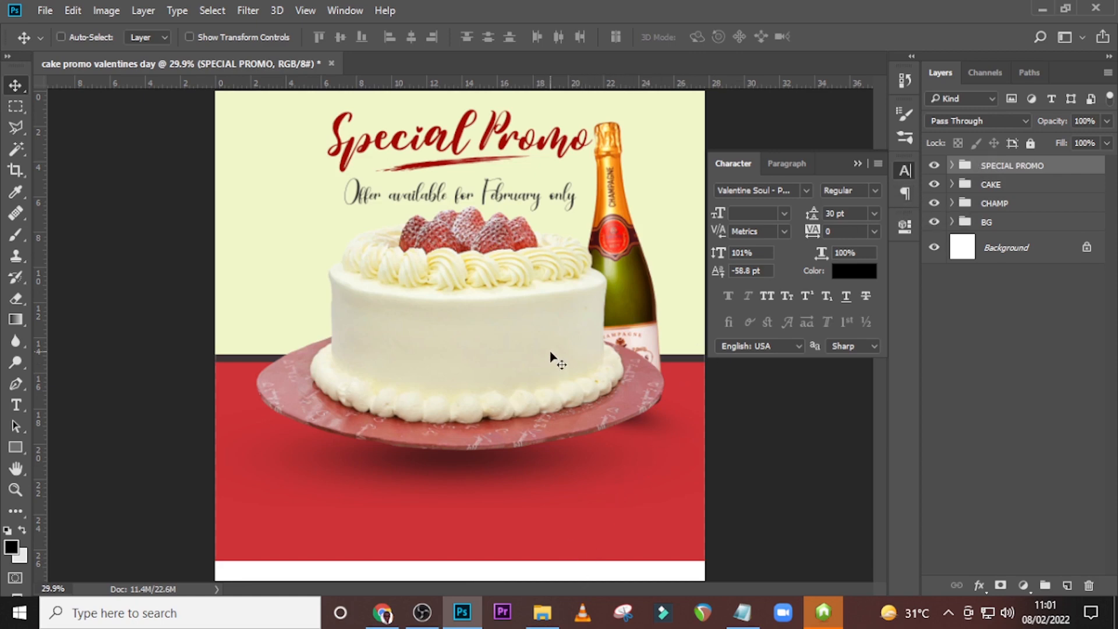
Place the heart image pngwing.com.png from the U84 folder into the flyer and shrink it to a small tilted heart.
click(540, 611)
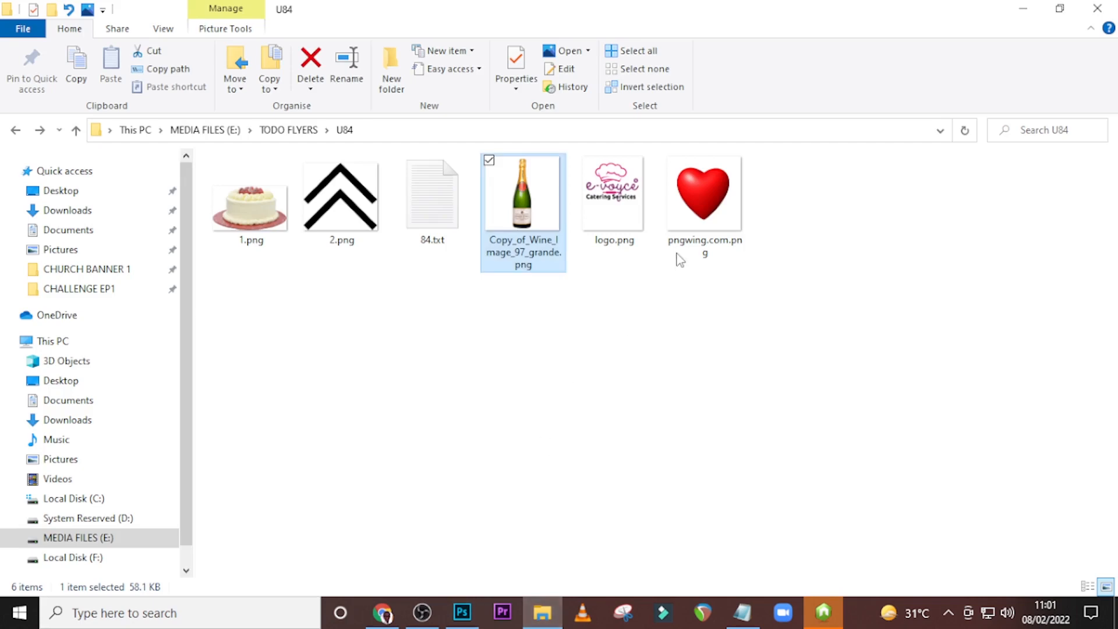
drag(703, 196, 465, 336)
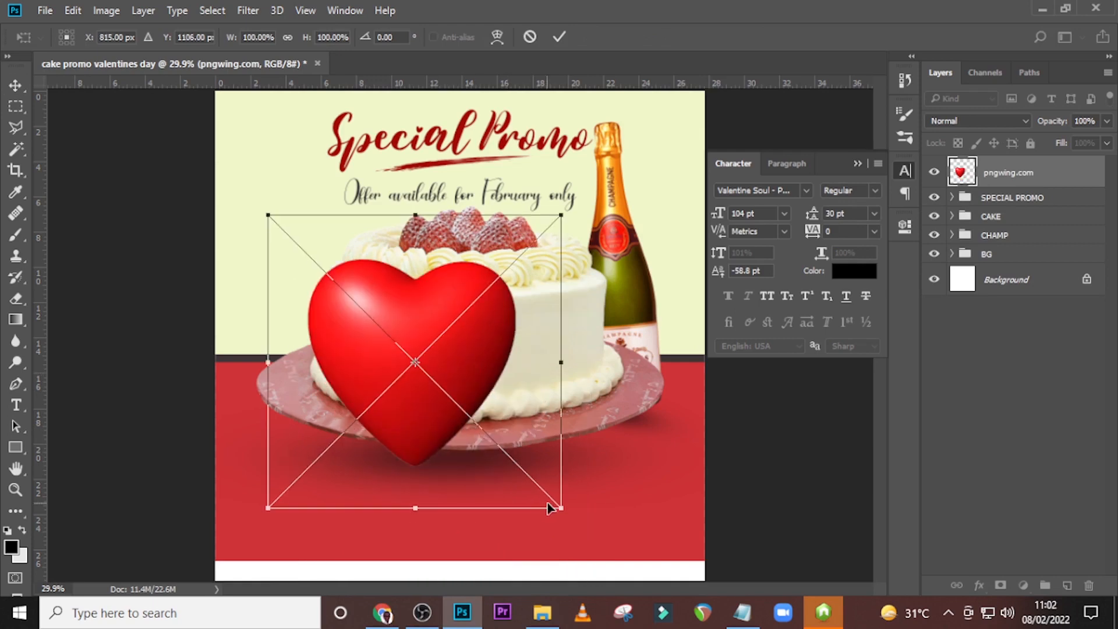
drag(561, 509, 517, 331)
key(Return)
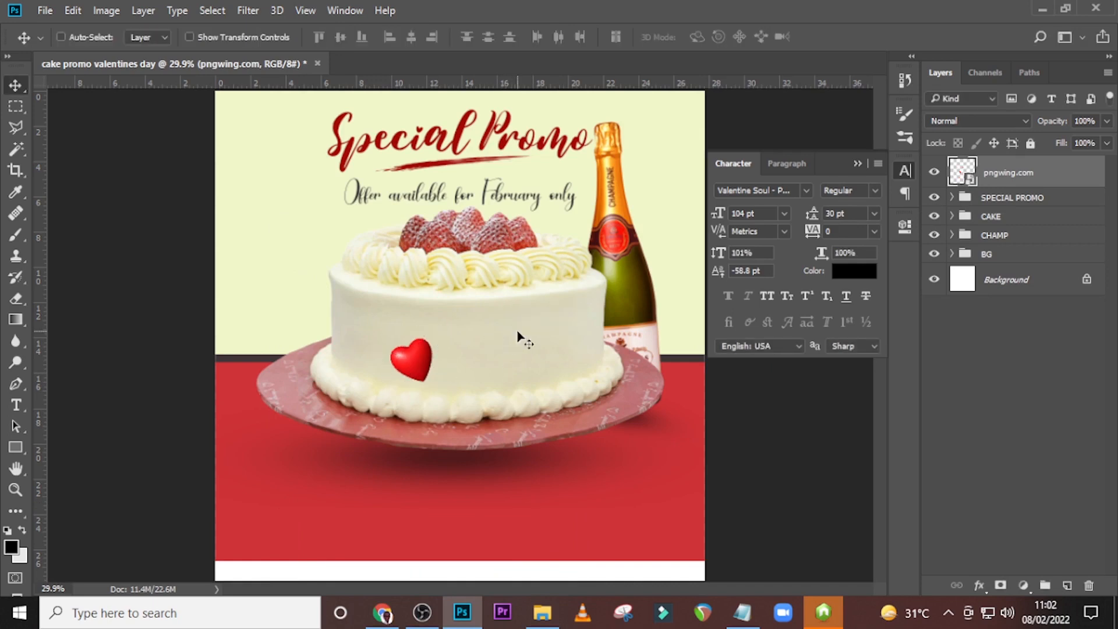
Move the heart beside the cake's upper left, scale it to 16.24% and rotate it to about -34°.
drag(429, 373, 324, 246)
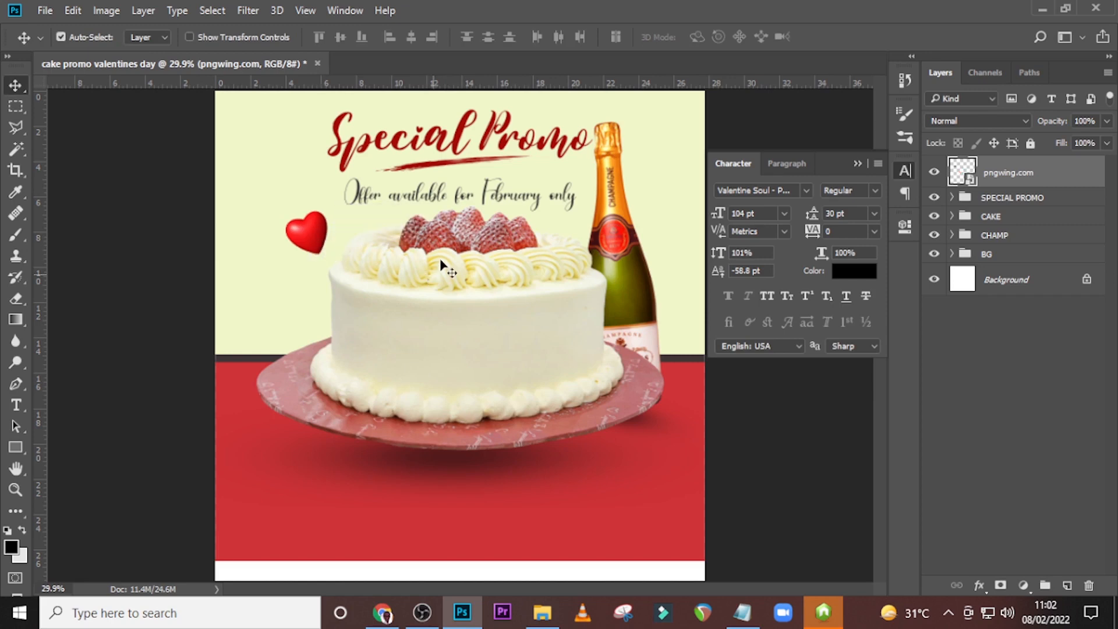
key(ctrl+t)
drag(442, 267, 441, 209)
drag(354, 240, 346, 234)
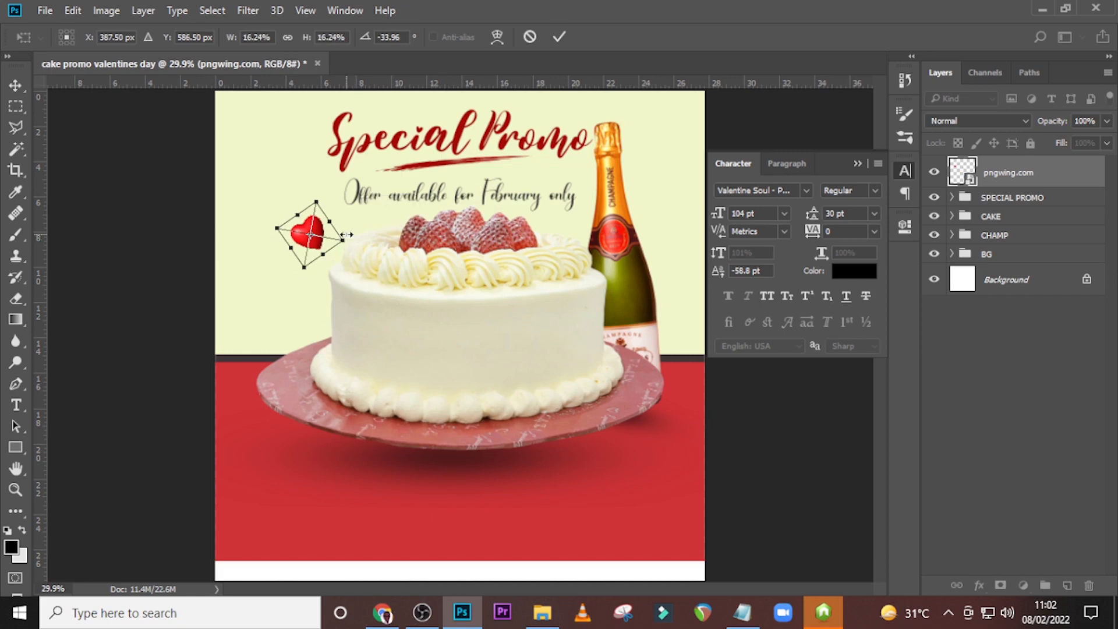
key(Return)
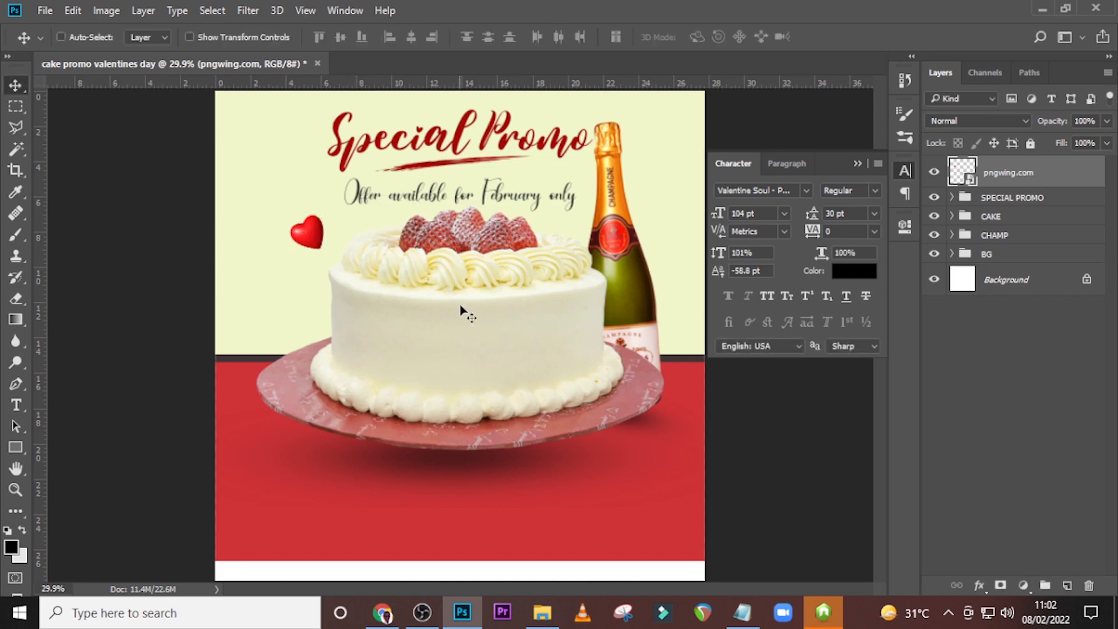
Duplicate the heart, flip the copy horizontally and place it, slightly smaller, between the strawberries and the bottle.
key(ctrl+j)
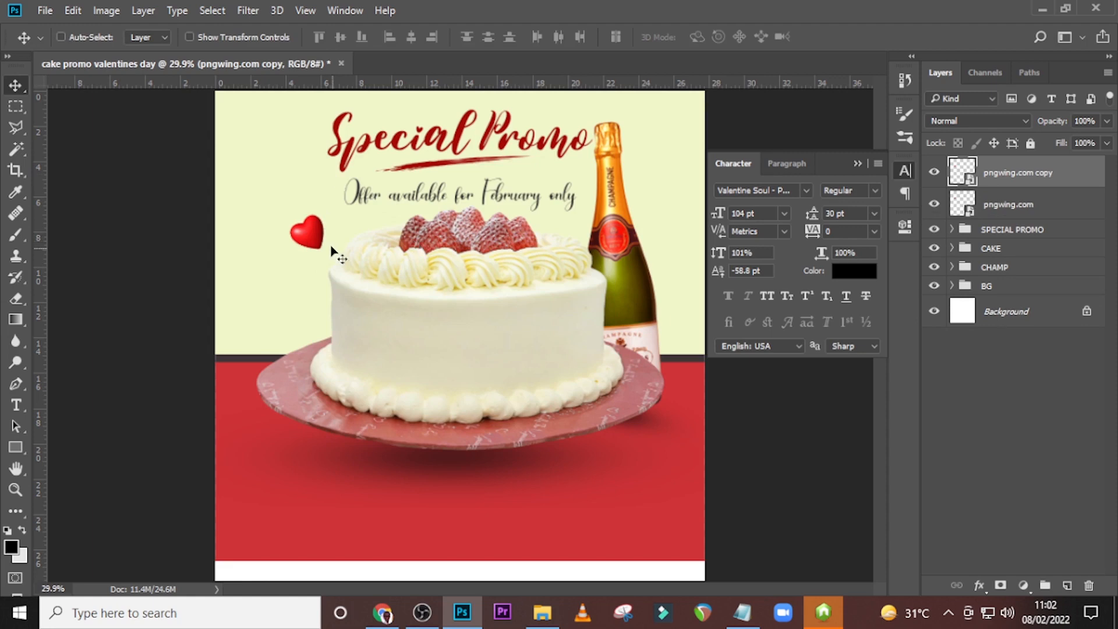
drag(332, 251, 554, 228)
key(ctrl+t)
right_click(482, 199)
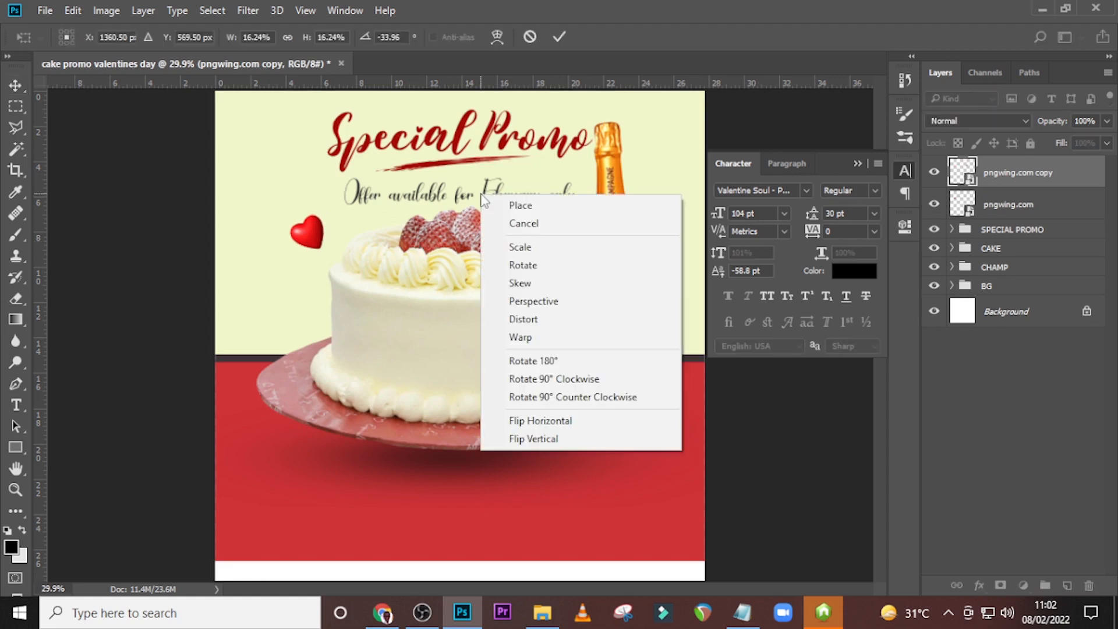
click(534, 420)
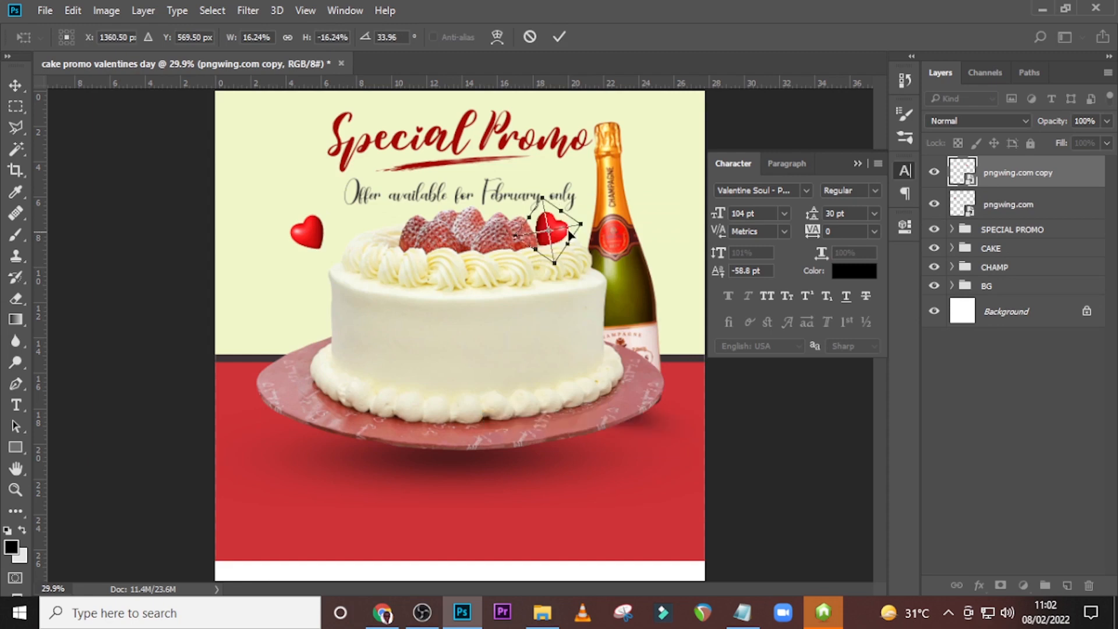
mouse_move(580, 224)
mouse_down()
mouse_move(560, 236)
mouse_move(580, 231)
mouse_up()
key(Return)
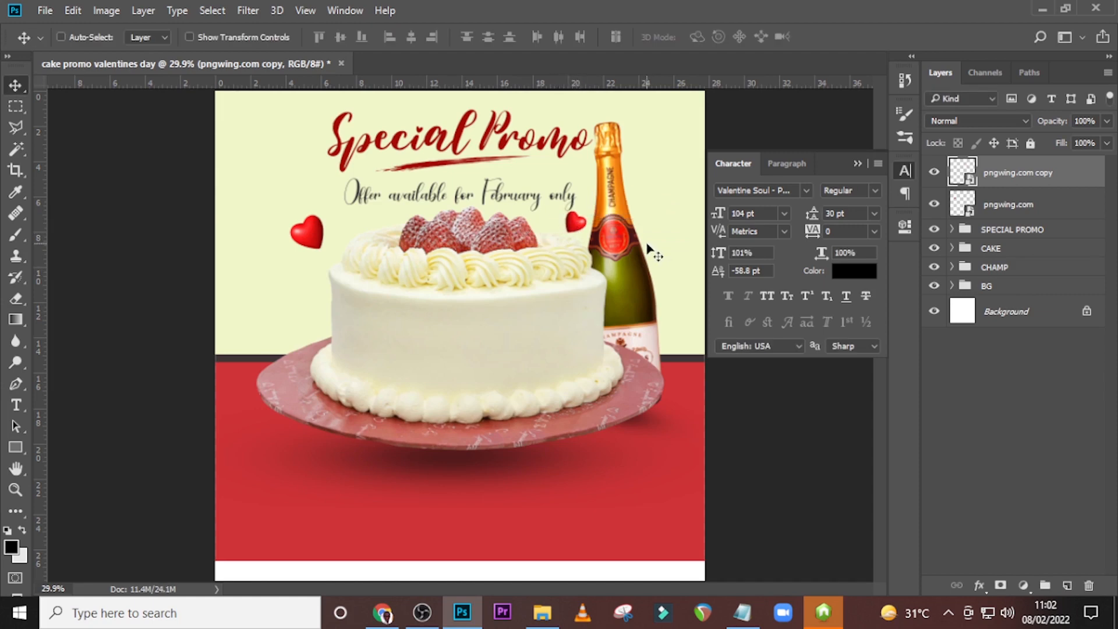
Duplicate the original heart, rotate the copy to 2.01°, enlarge it to 48.05% and place it partly off the canvas's left edge.
click(1009, 207)
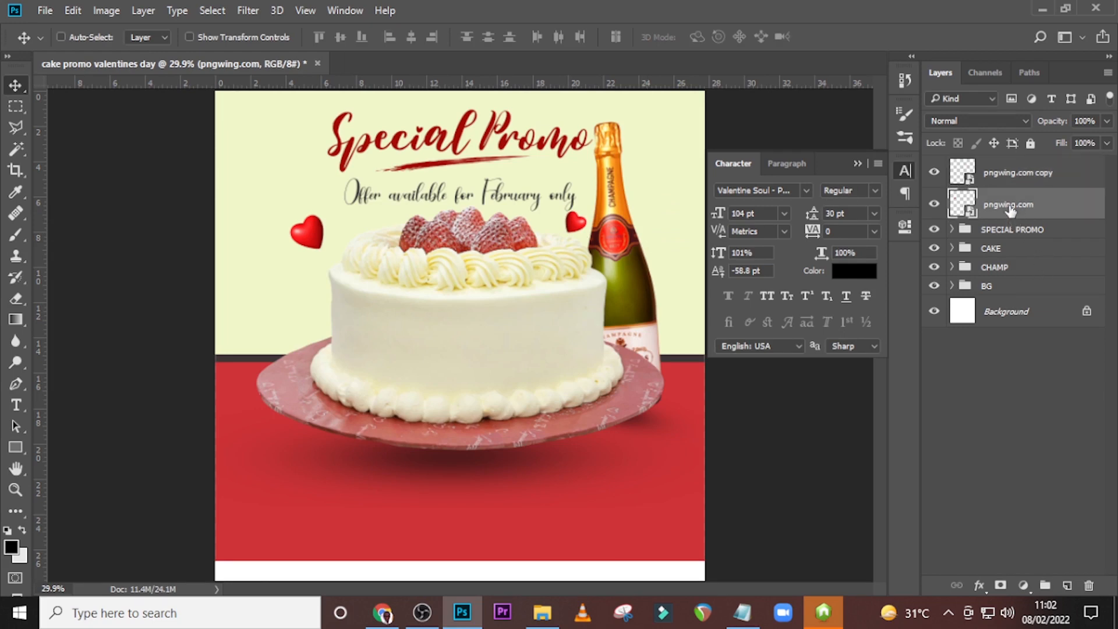
key(ctrl+j)
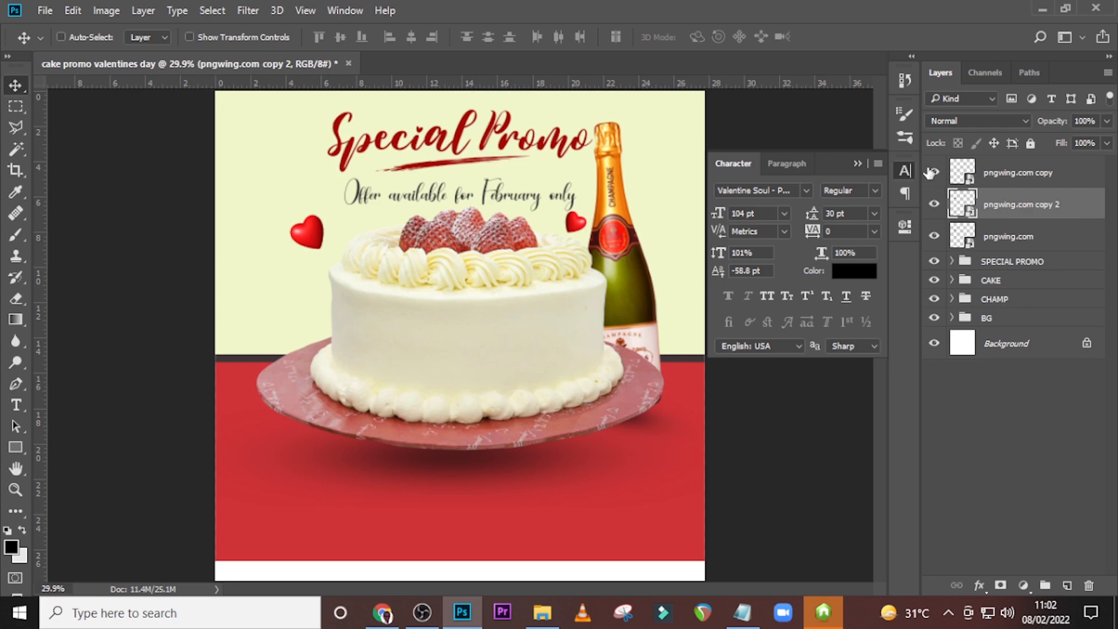
drag(317, 231, 372, 333)
key(ctrl+t)
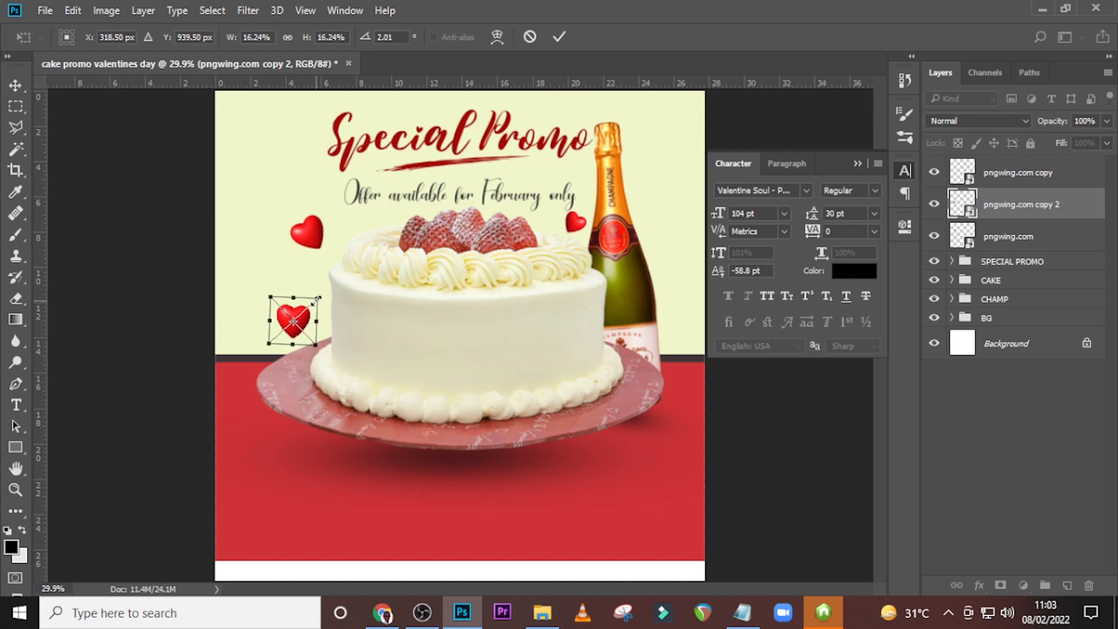
drag(319, 297, 354, 244)
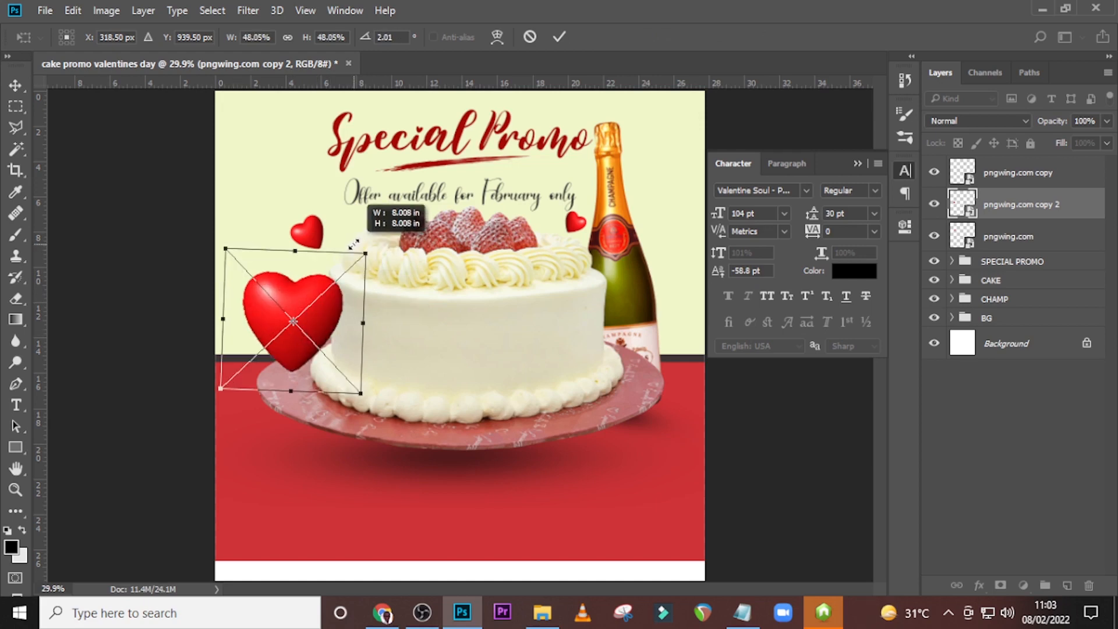
drag(335, 331, 243, 258)
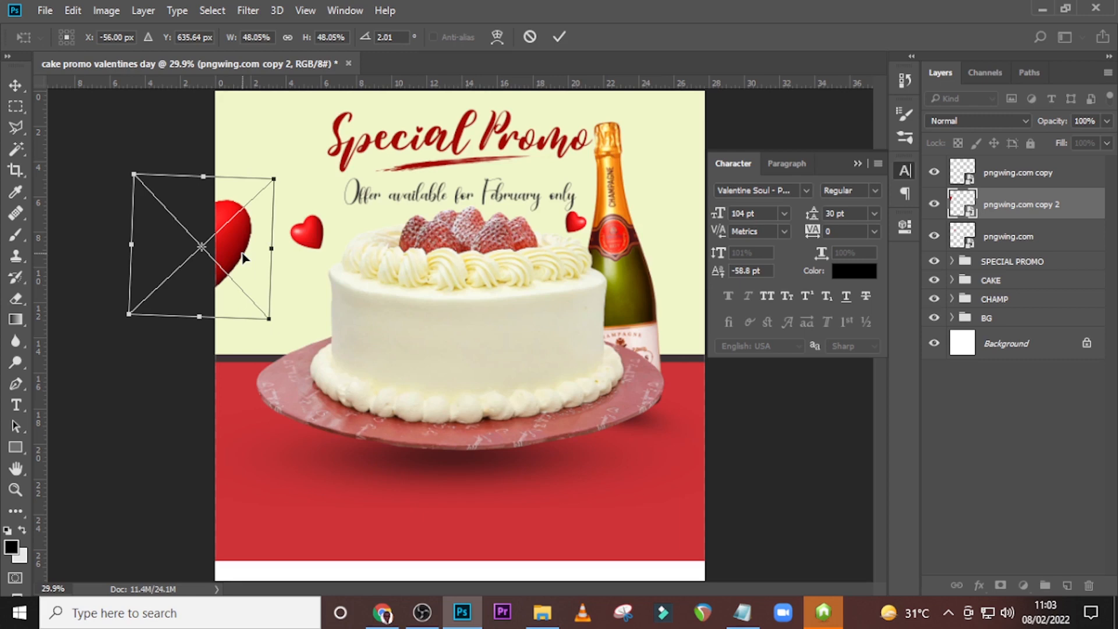
key(Return)
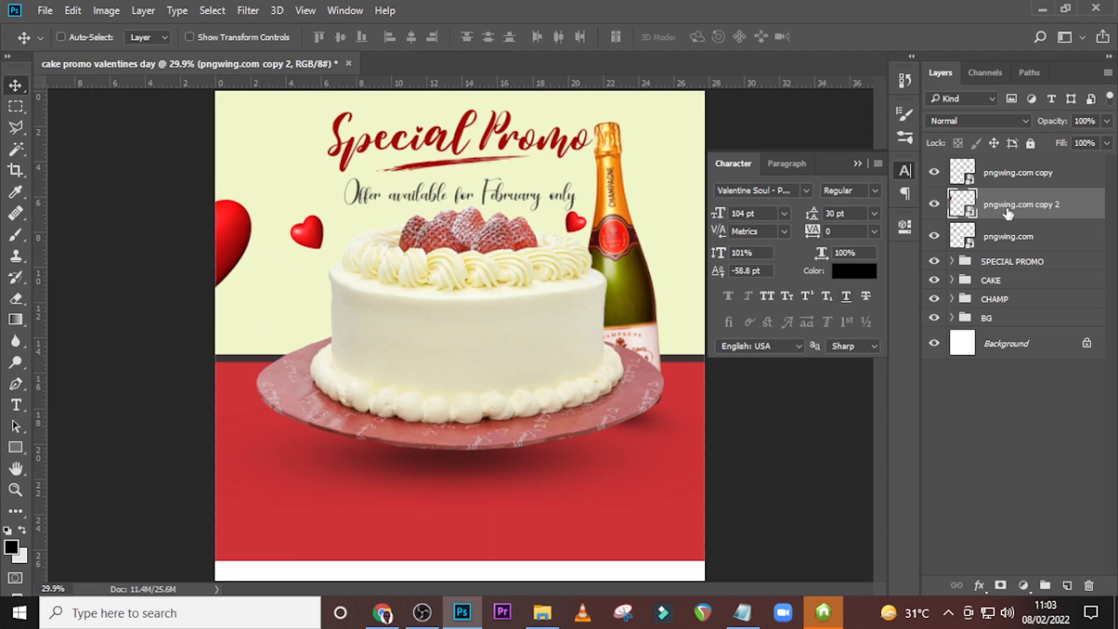
Bring the large heart's layer to the top and apply a Motion Blur with angle 0° and a distance of 46 pixels.
drag(1010, 207, 1007, 167)
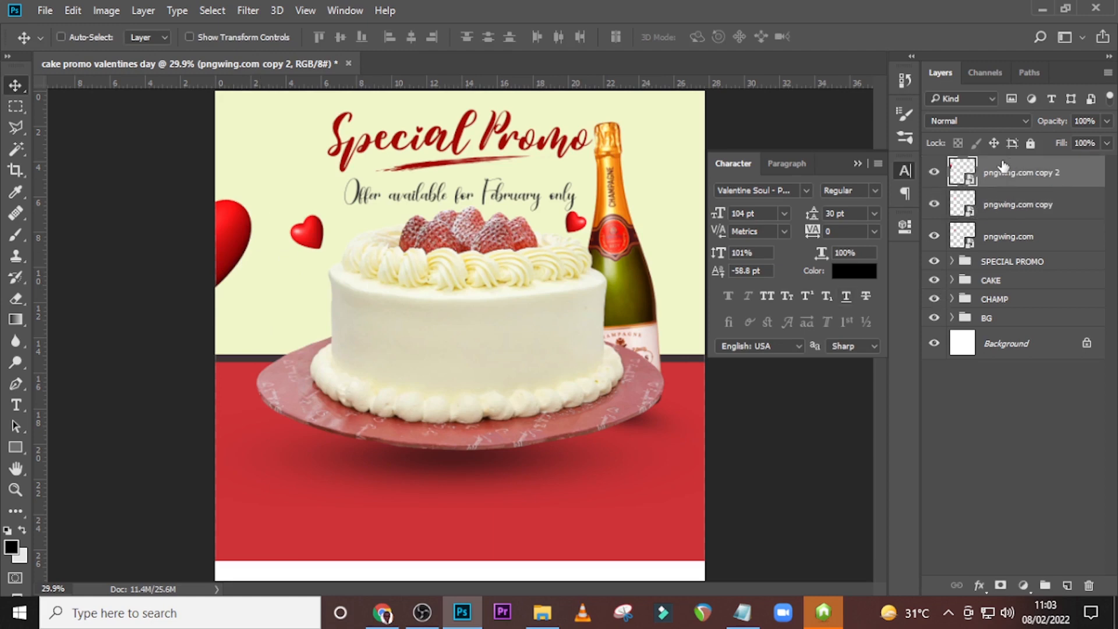
click(236, 10)
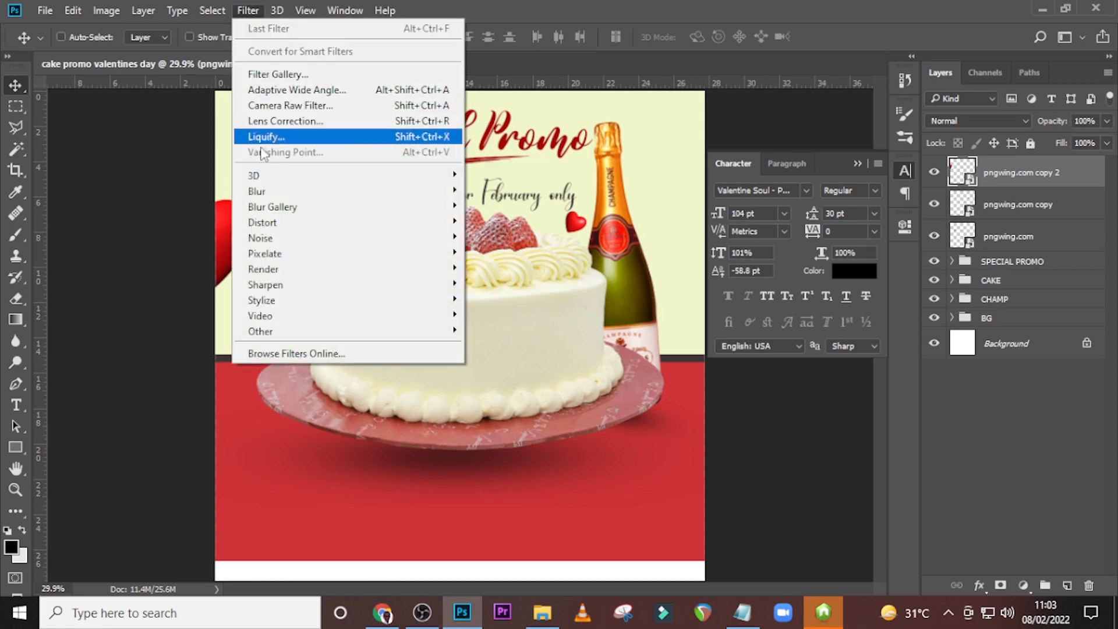
mouse_move(375, 192)
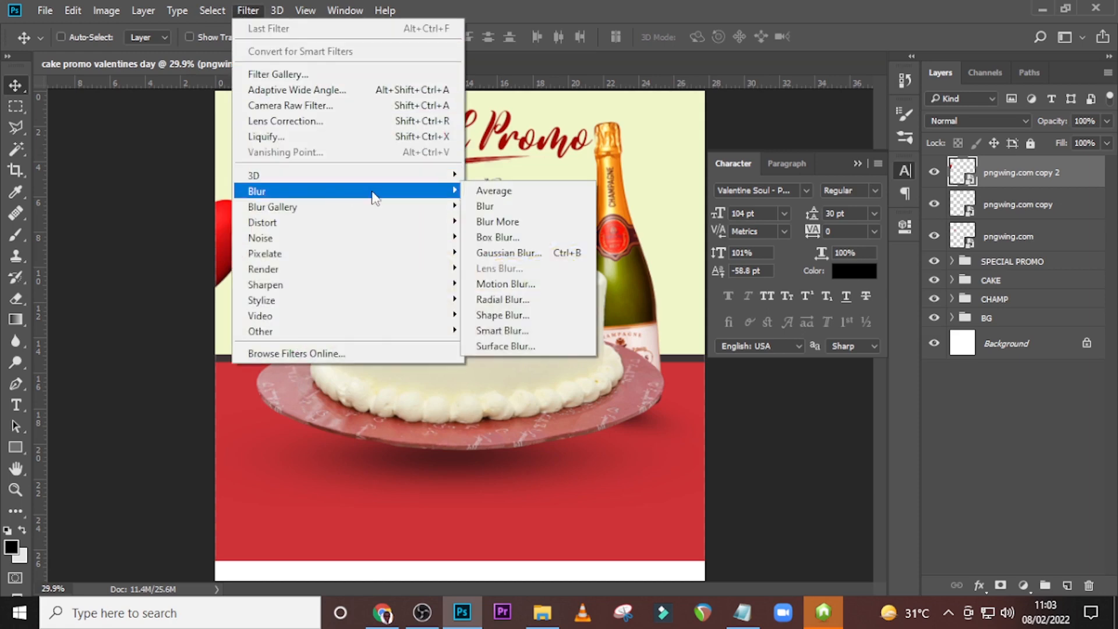
click(514, 286)
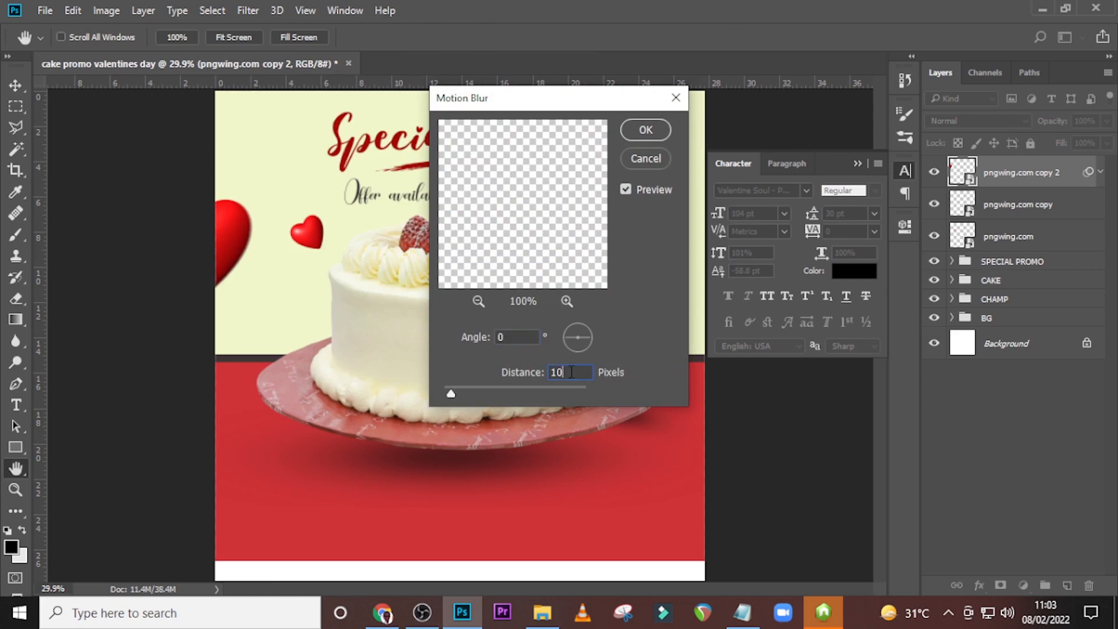
drag(570, 372, 542, 376)
text(46)
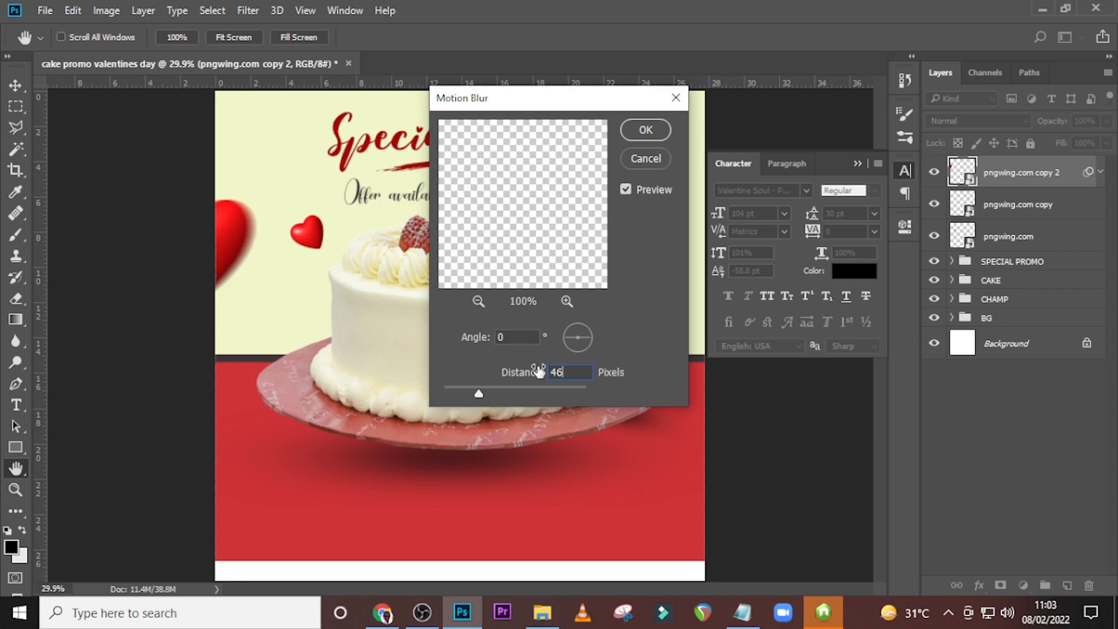
click(644, 128)
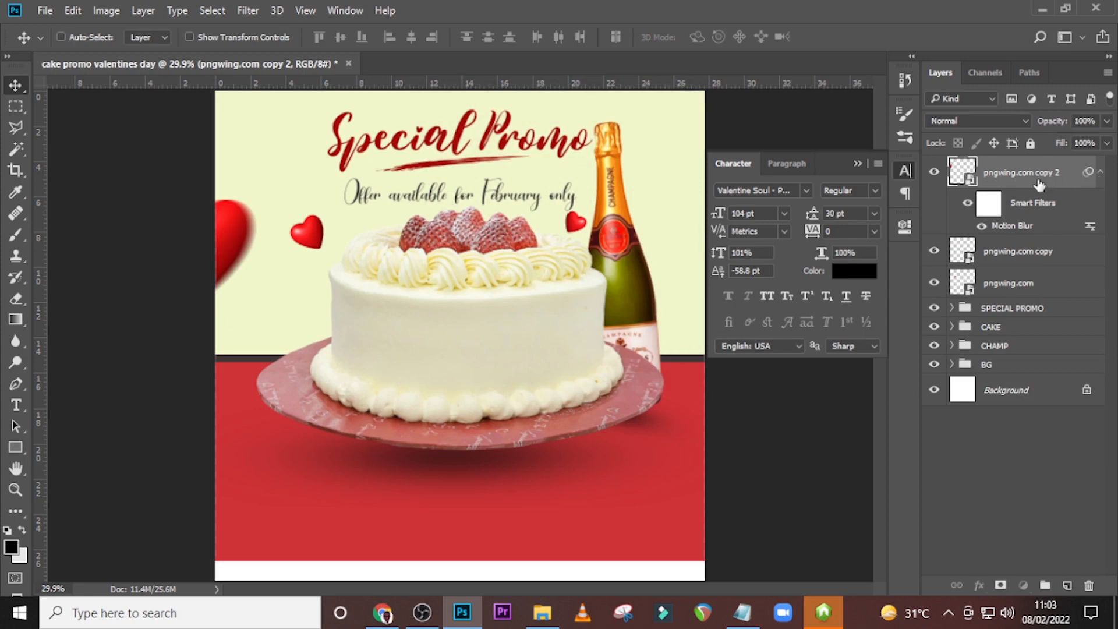
click(1100, 172)
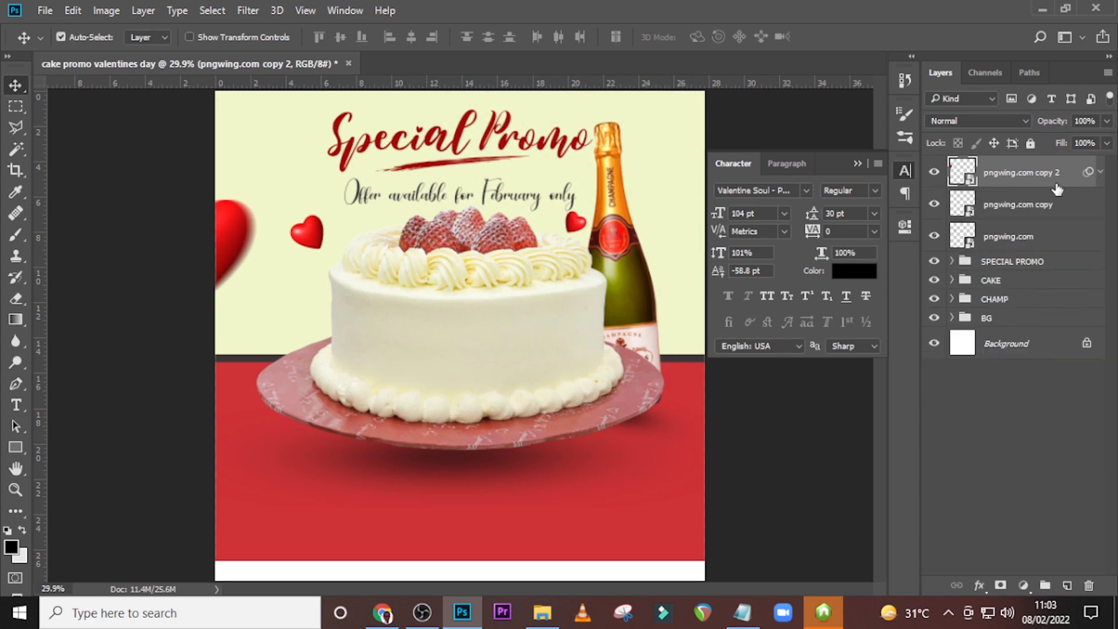
Duplicate the blurred heart, scale the copy to 19.51%, rotate it to -39.77° and place it on the cake plate's left rim.
key(ctrl+j)
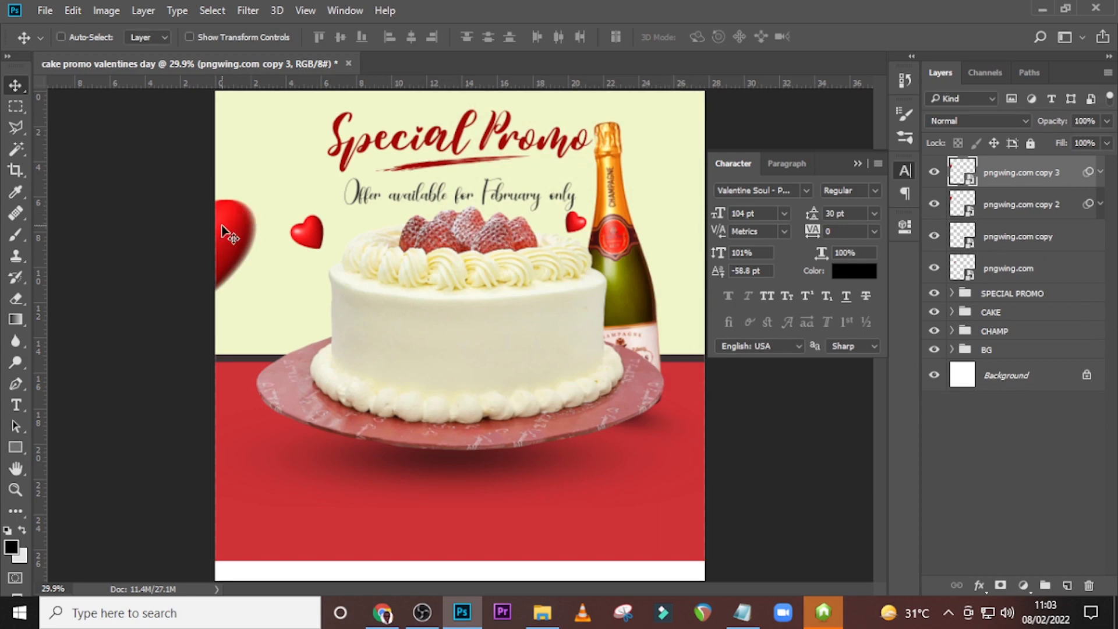
drag(222, 232, 347, 389)
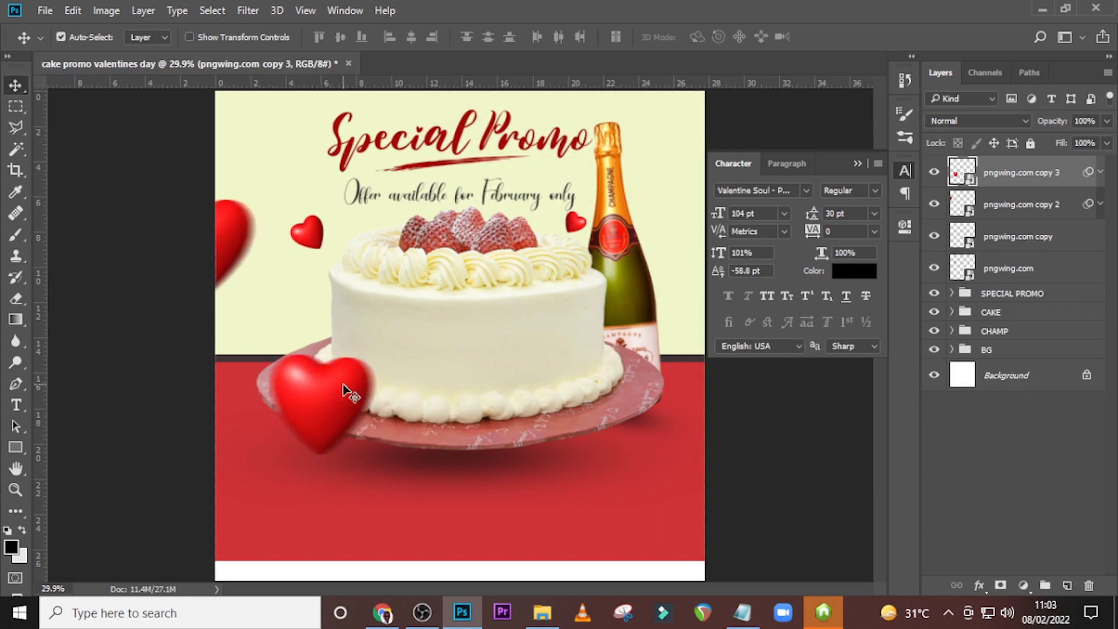
key(ctrl+t)
key(Return)
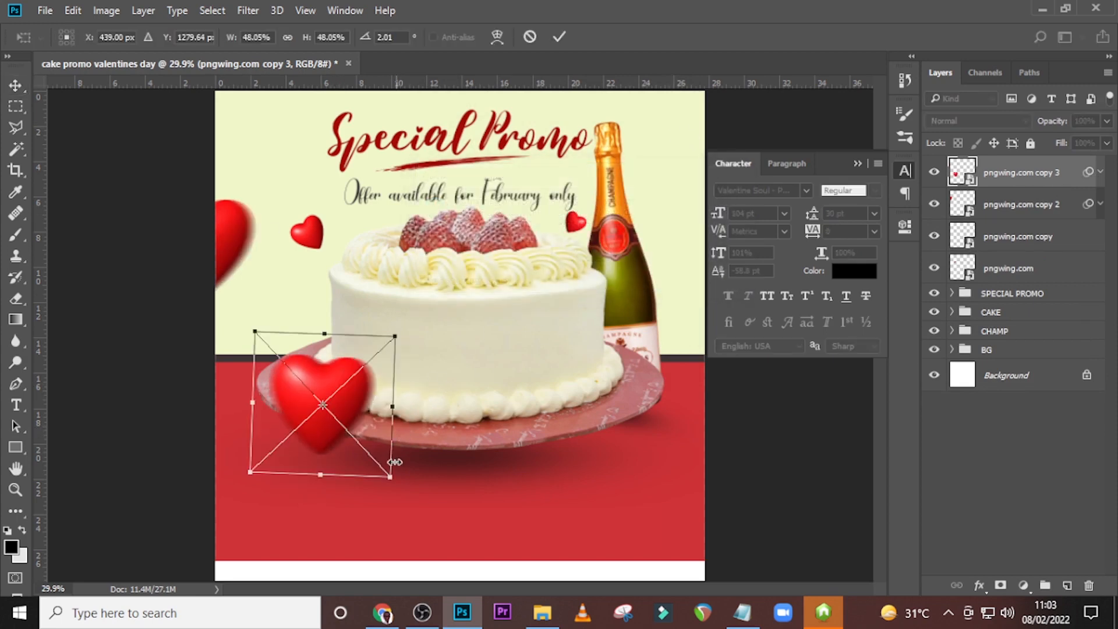
drag(394, 473, 426, 280)
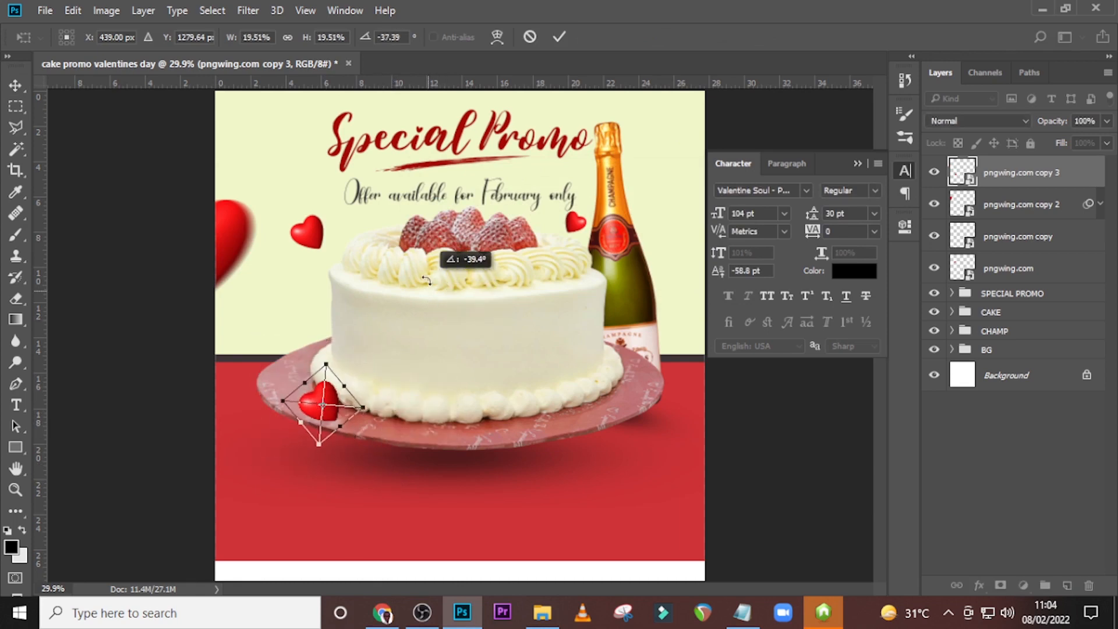
key(Return)
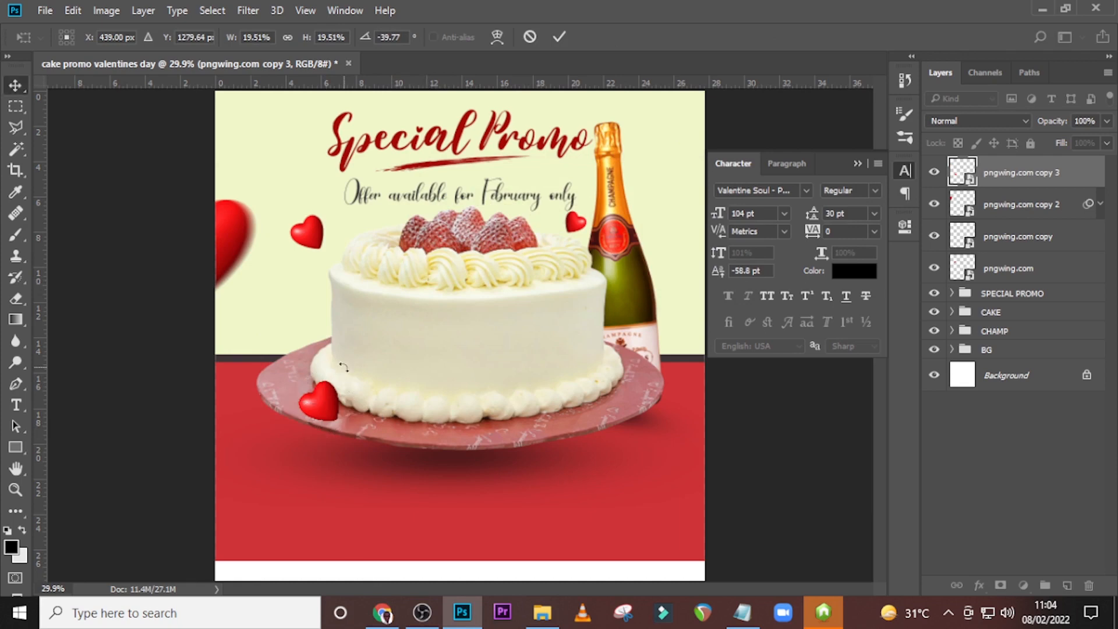
drag(319, 411, 307, 391)
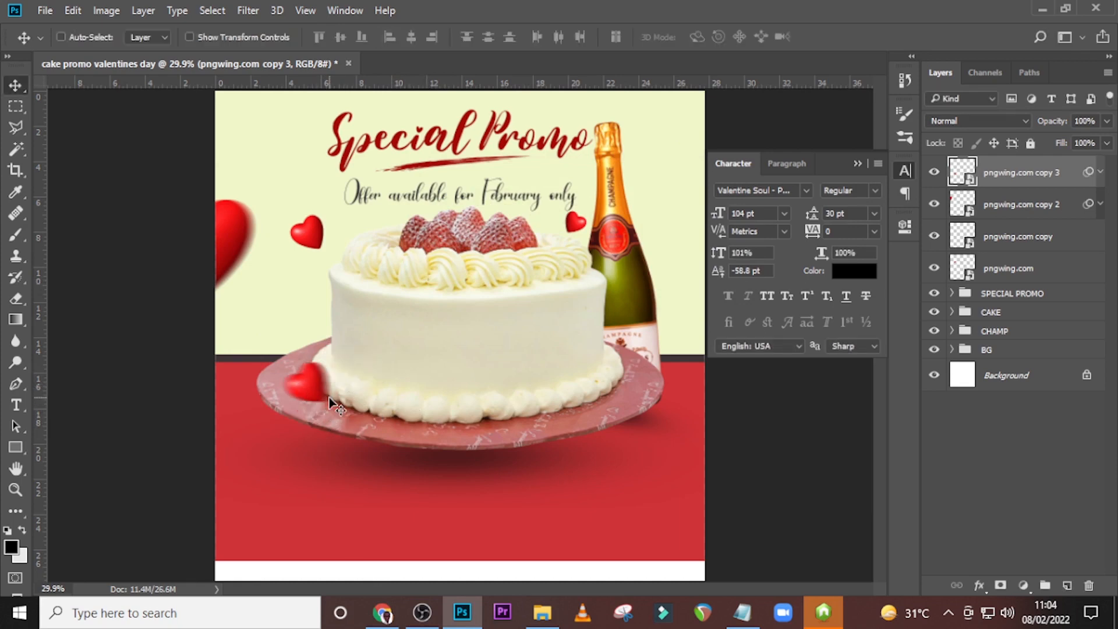
Duplicate the plate heart, enlarge the copy to 52.79% at -32.09° and place it over the bottle, partly off the canvas's right edge.
key(ctrl+j)
drag(330, 397, 578, 411)
key(ctrl+t)
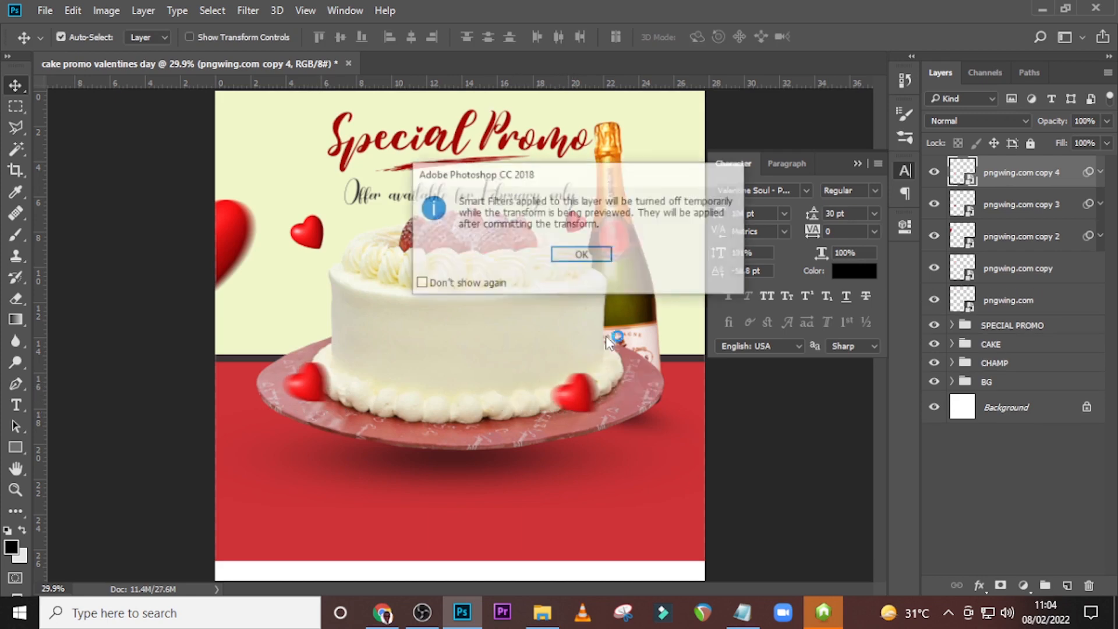
click(560, 257)
drag(597, 300, 703, 276)
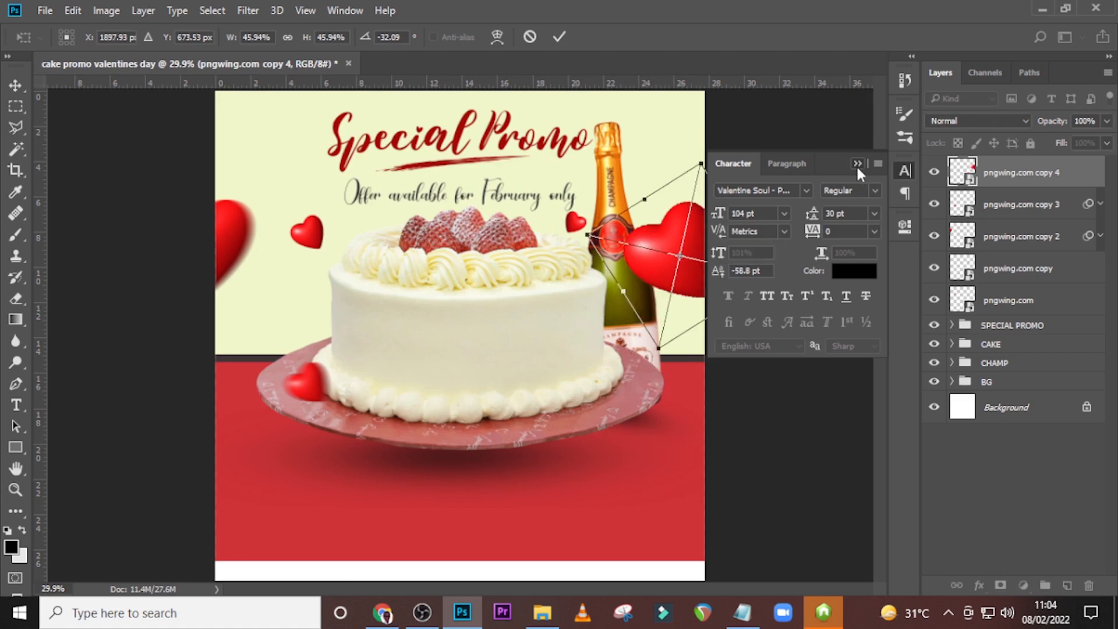
click(857, 163)
drag(701, 163, 703, 150)
drag(691, 249, 703, 254)
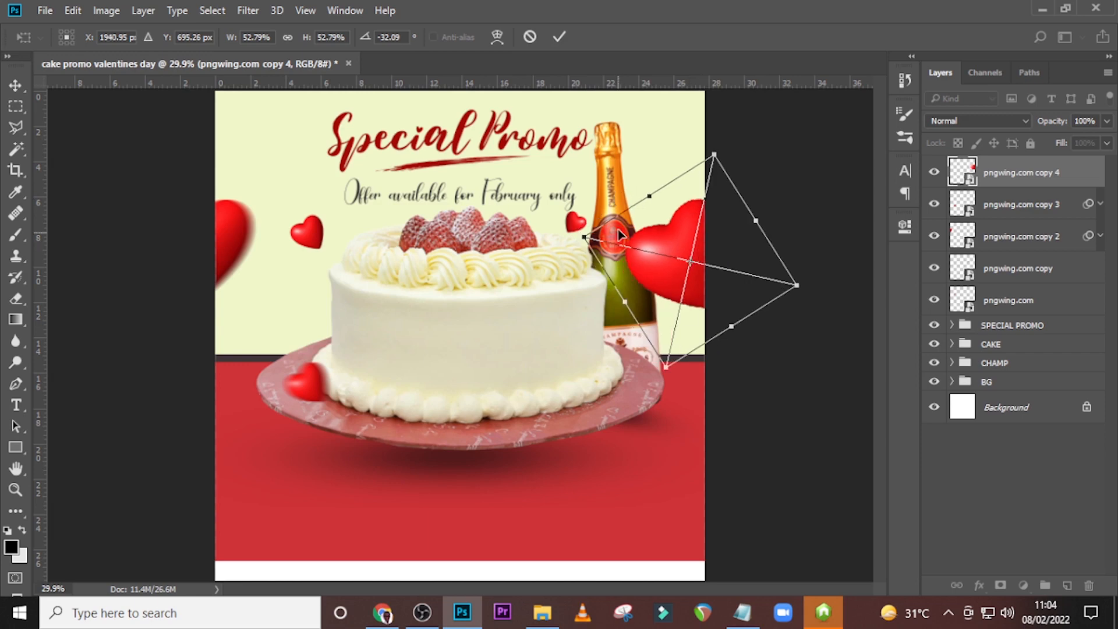
key(Return)
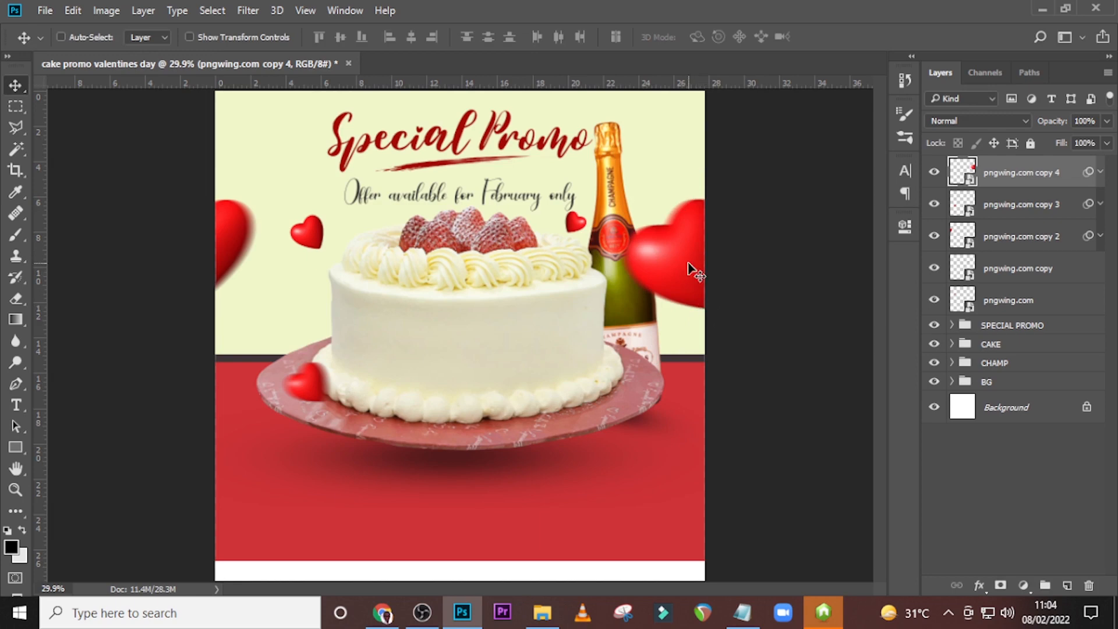
Change the Motion Blur on the heart over the bottle to an angle of -34° and a distance of 75 pixels.
click(1100, 172)
double_click(1020, 227)
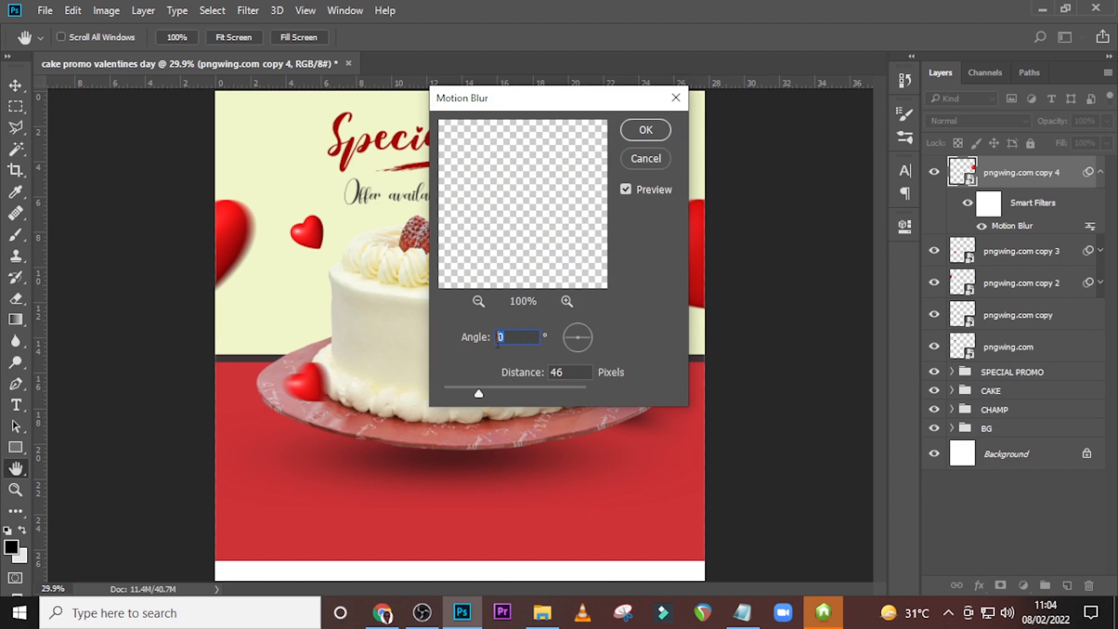
text(-34)
drag(568, 369, 548, 372)
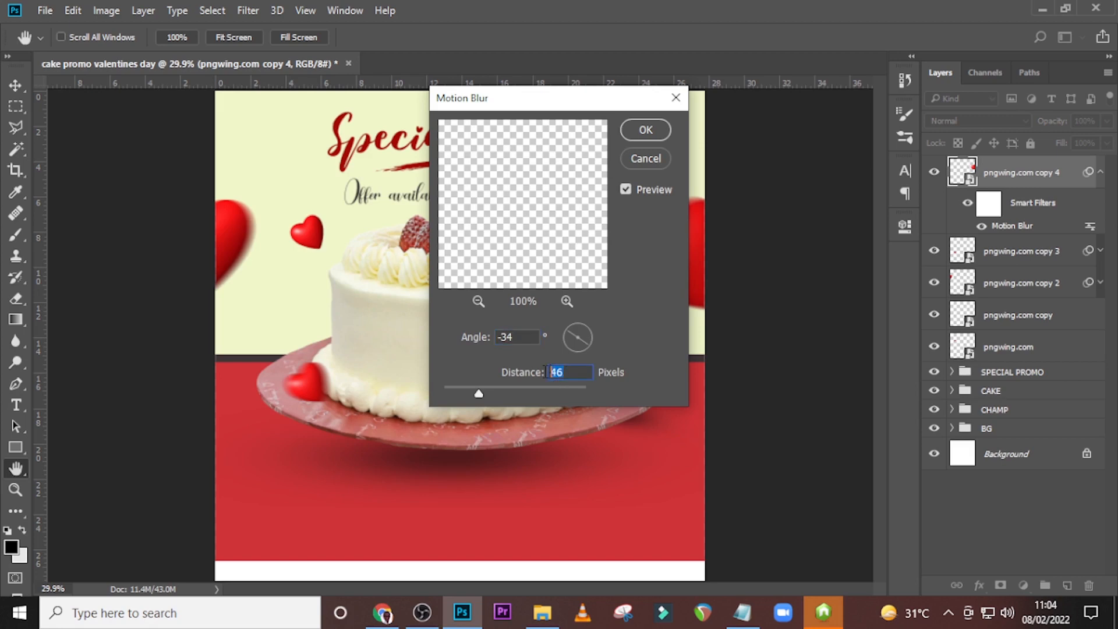
text(75)
click(646, 129)
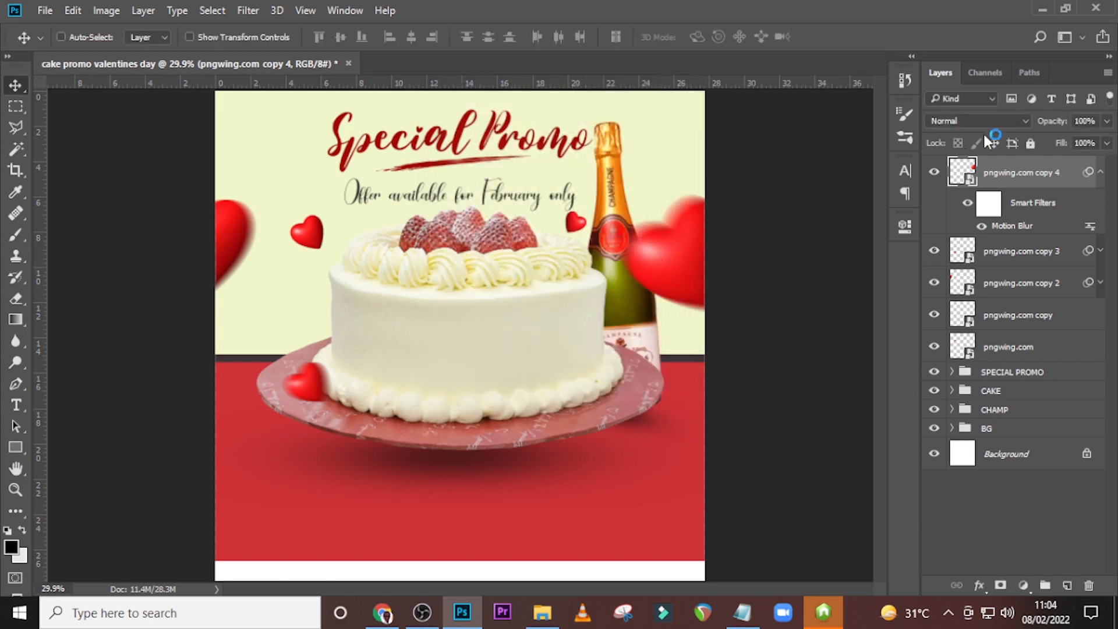
click(1100, 172)
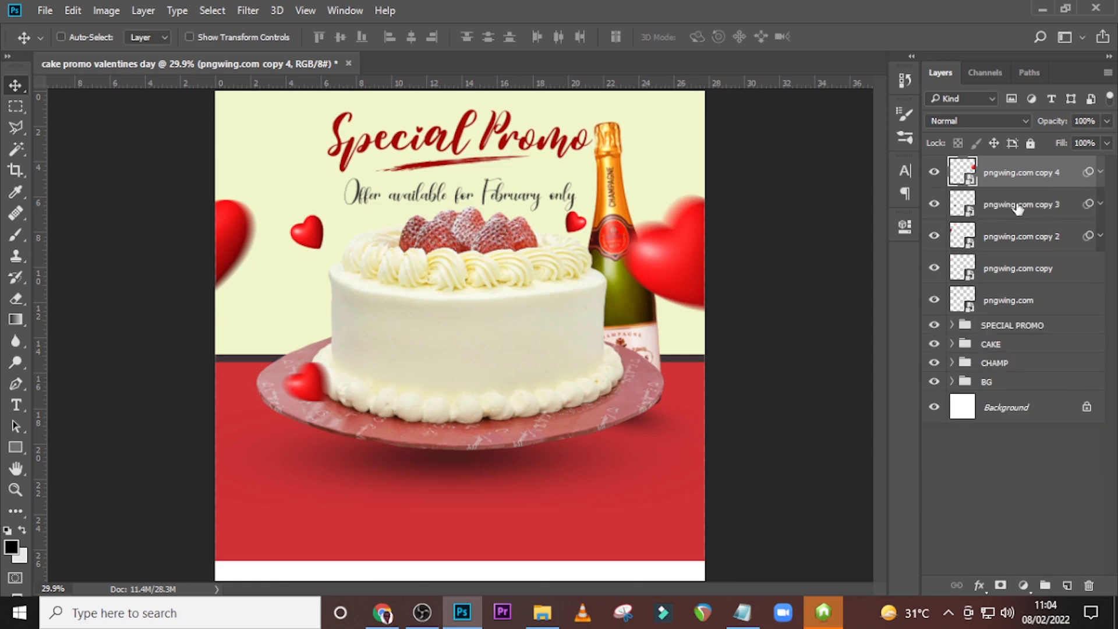
Group all five heart layers and name the group LOVE ICONS.
ctrl+click(1018, 205)
ctrl+click(1000, 234)
ctrl+click(1002, 267)
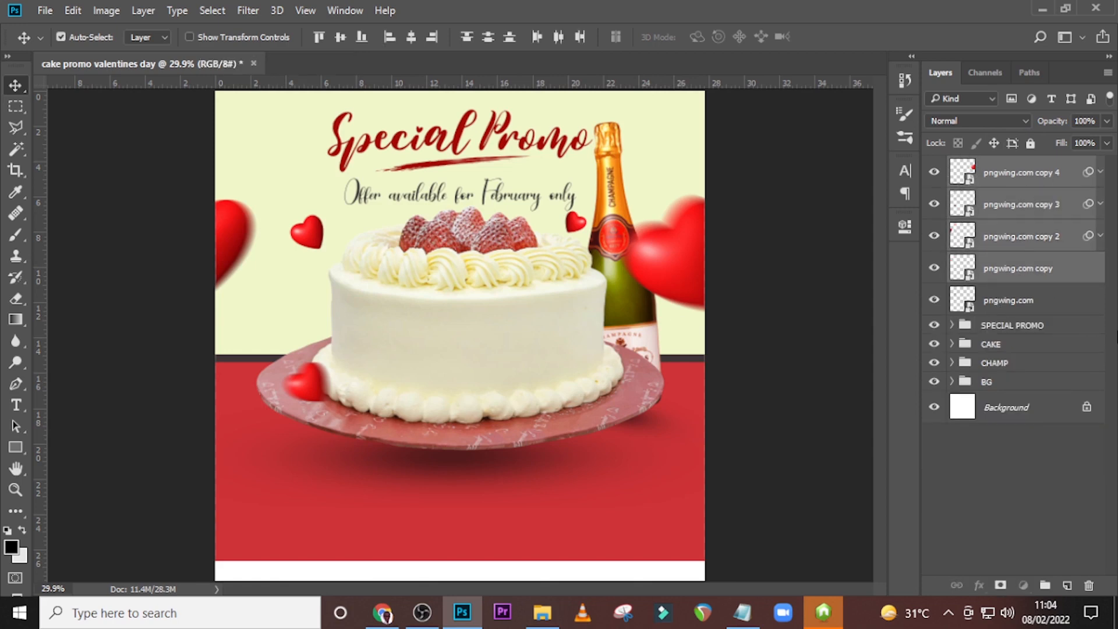
ctrl+click(1007, 300)
key(ctrl+g)
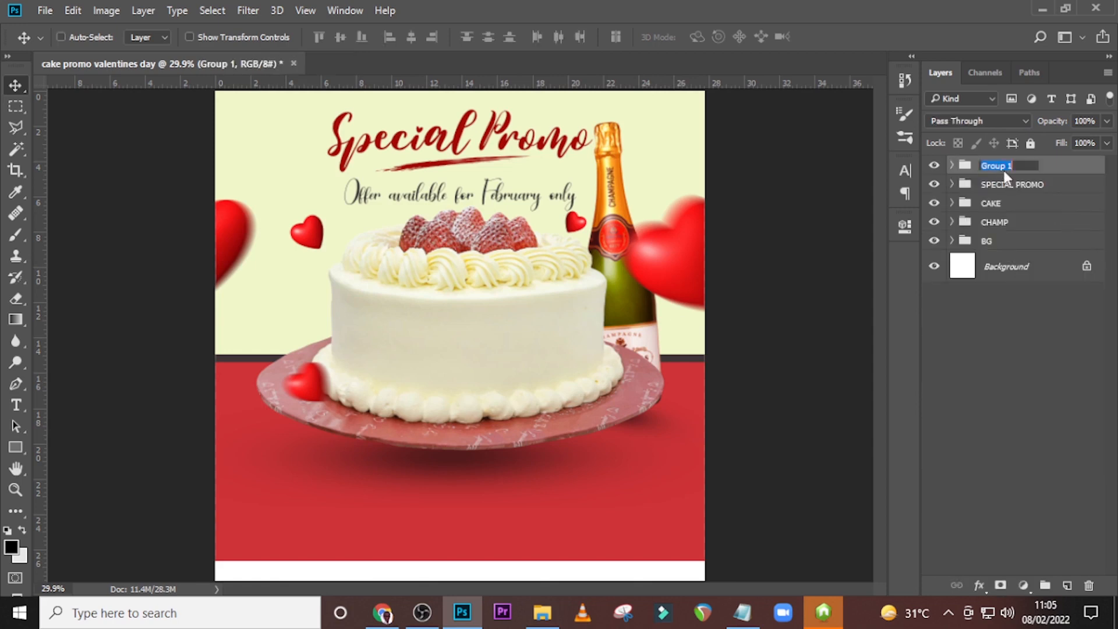
text(LOVE ICONS)
key(Return)
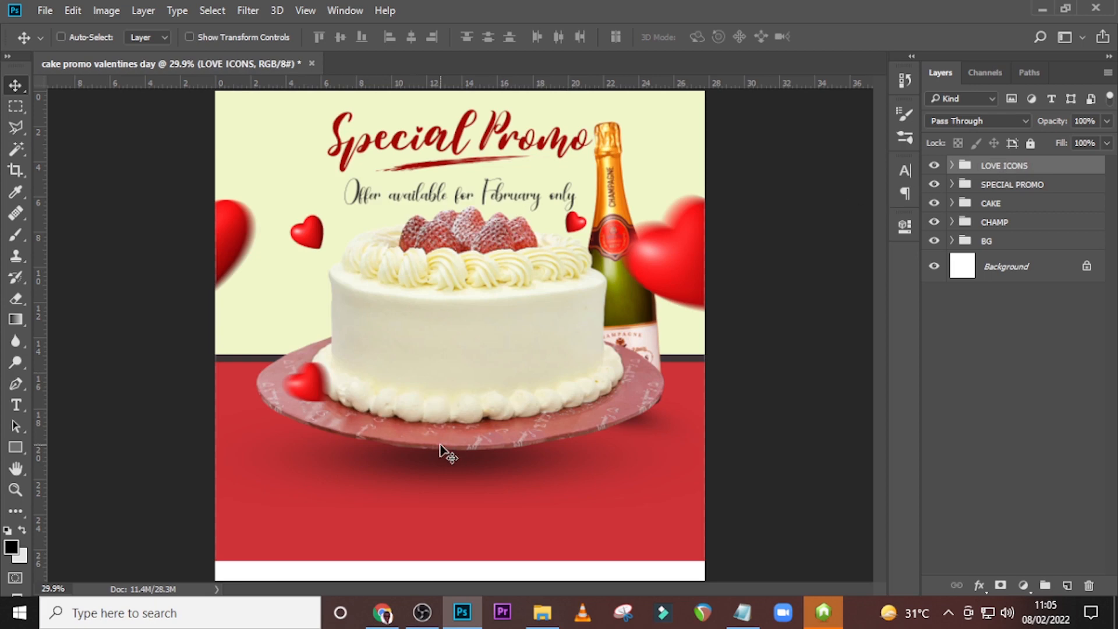
Draw a thin vertical rectangle about 10 px wide and 564 px high below the cake plate and fill it with white.
key(ctrl)
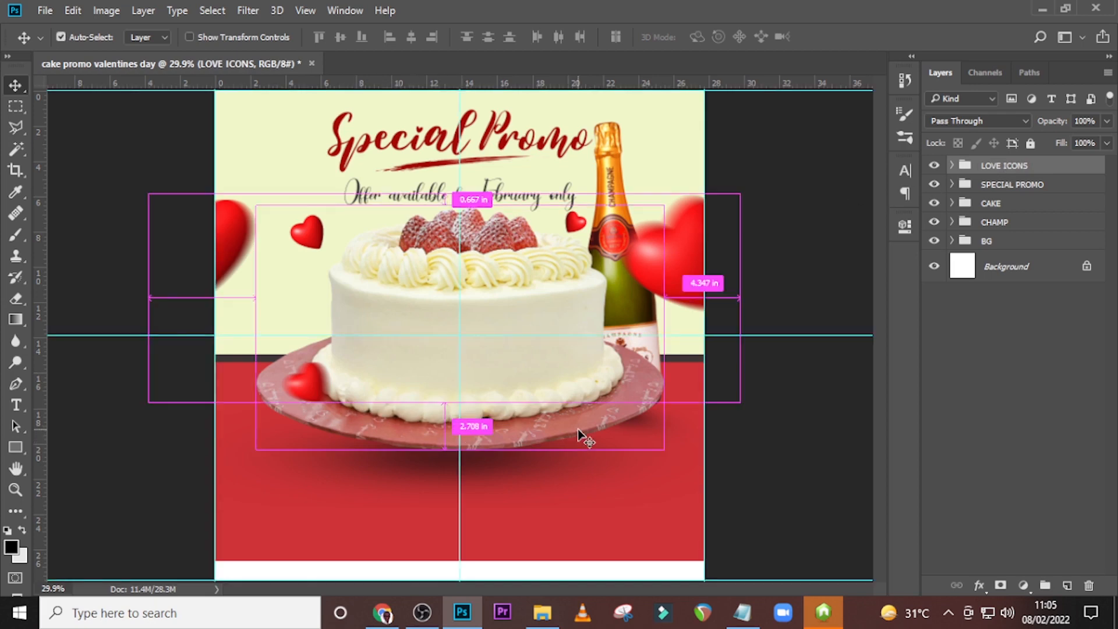
key(ctrl+plus)
scroll(88, 445, down, 3)
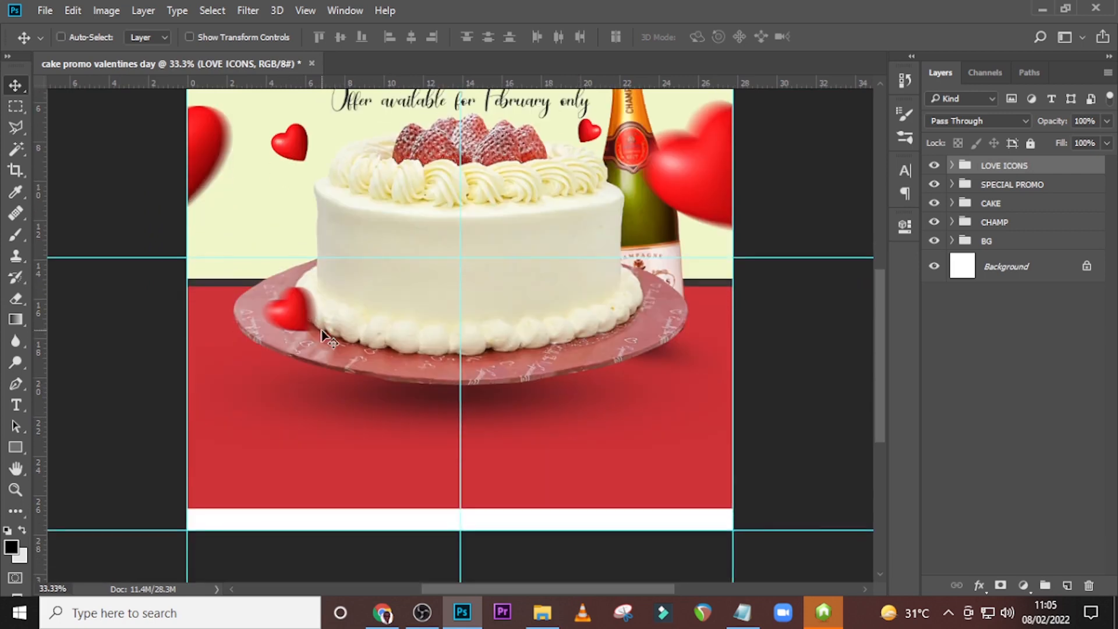
click(16, 446)
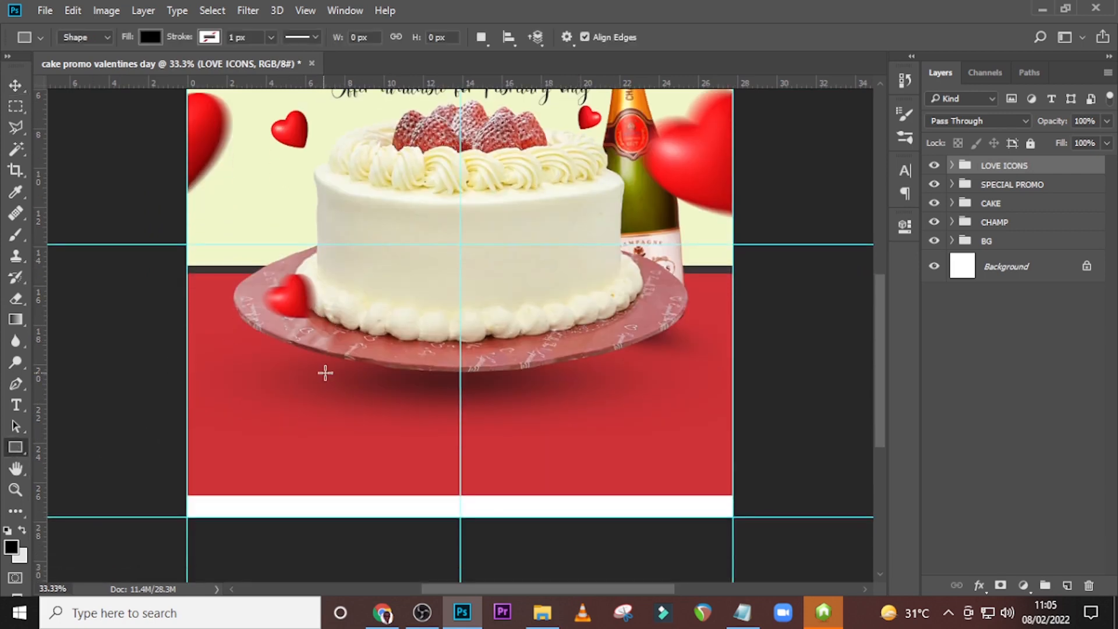
drag(324, 372, 323, 525)
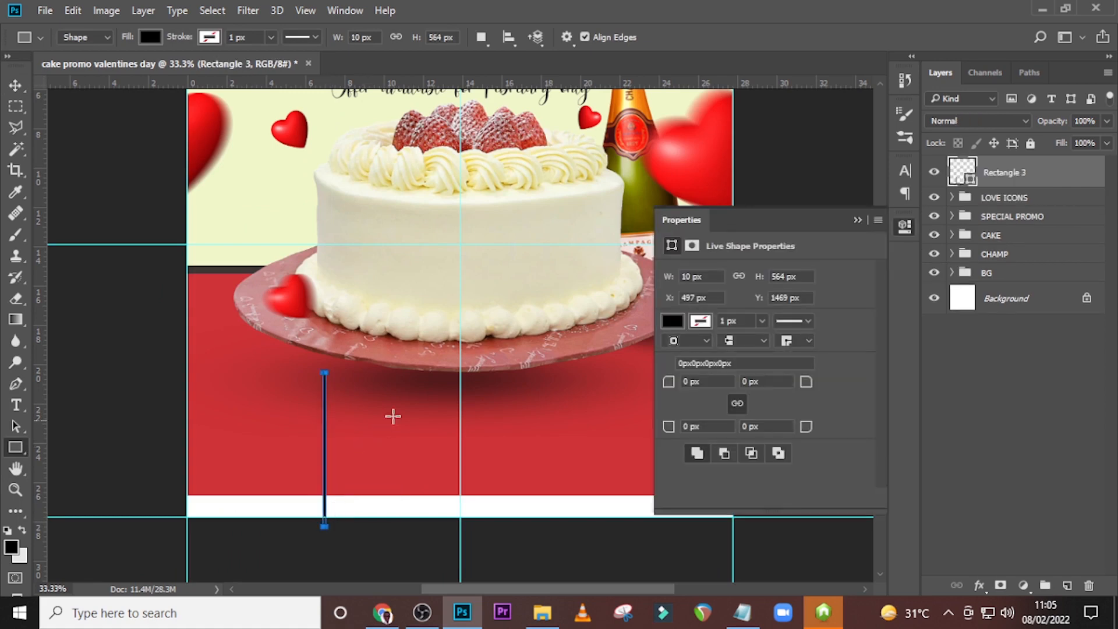
click(150, 36)
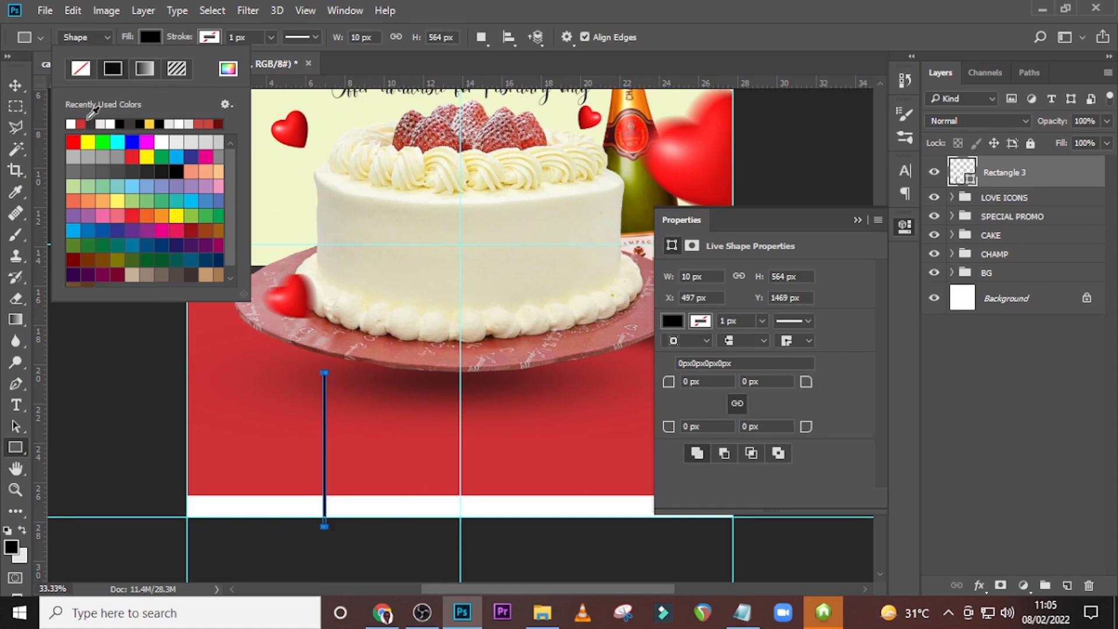
click(71, 123)
key(Return)
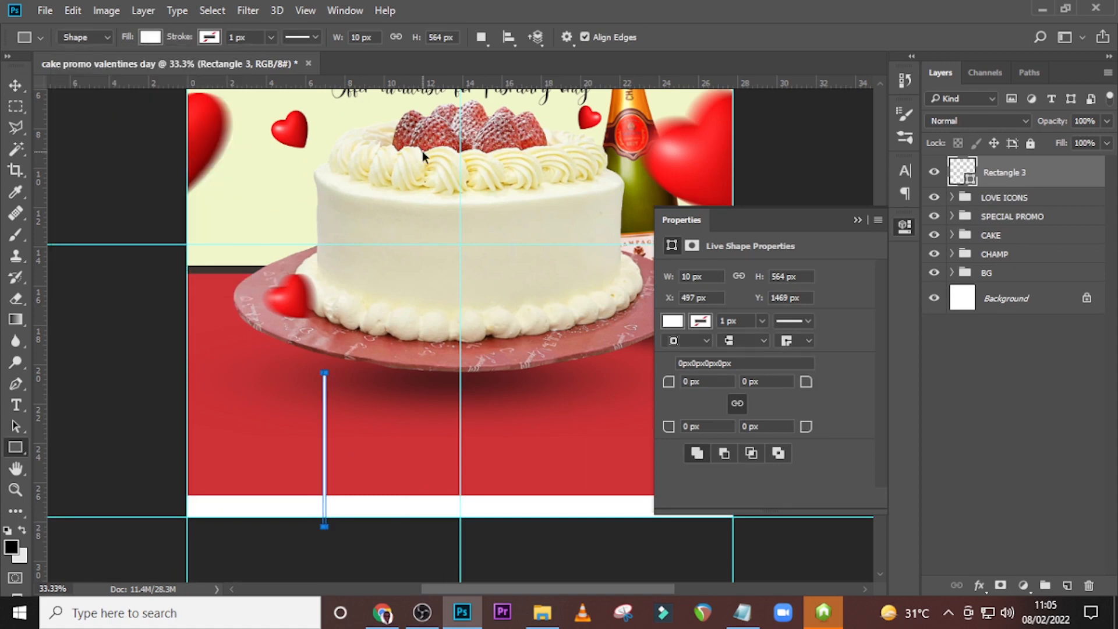
Move the white vertical line onto the canvas's vertical centre guide, just below the plate, and nudge it into place.
key(ctrl+plus)
key(v)
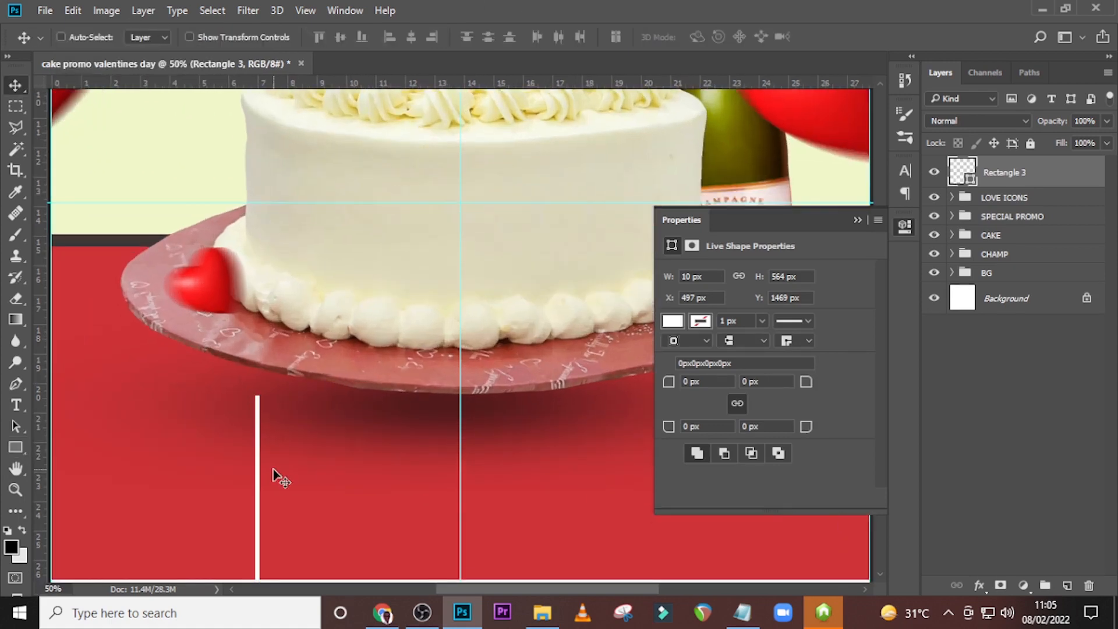
drag(274, 470, 476, 483)
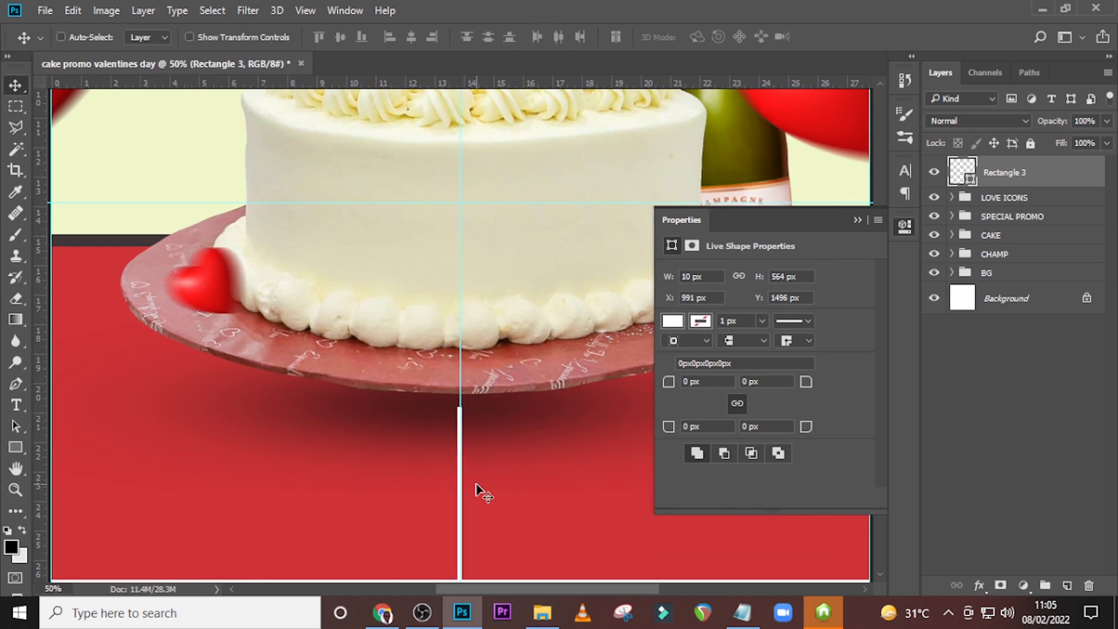
key(ctrl+t)
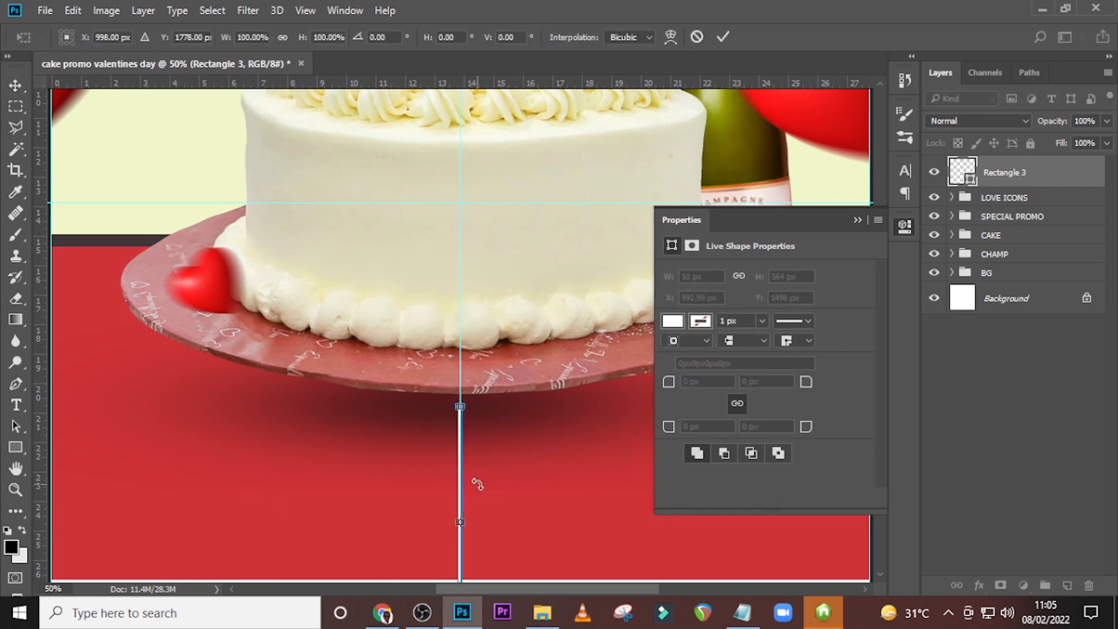
key(Return)
key(Left)
key(Left)
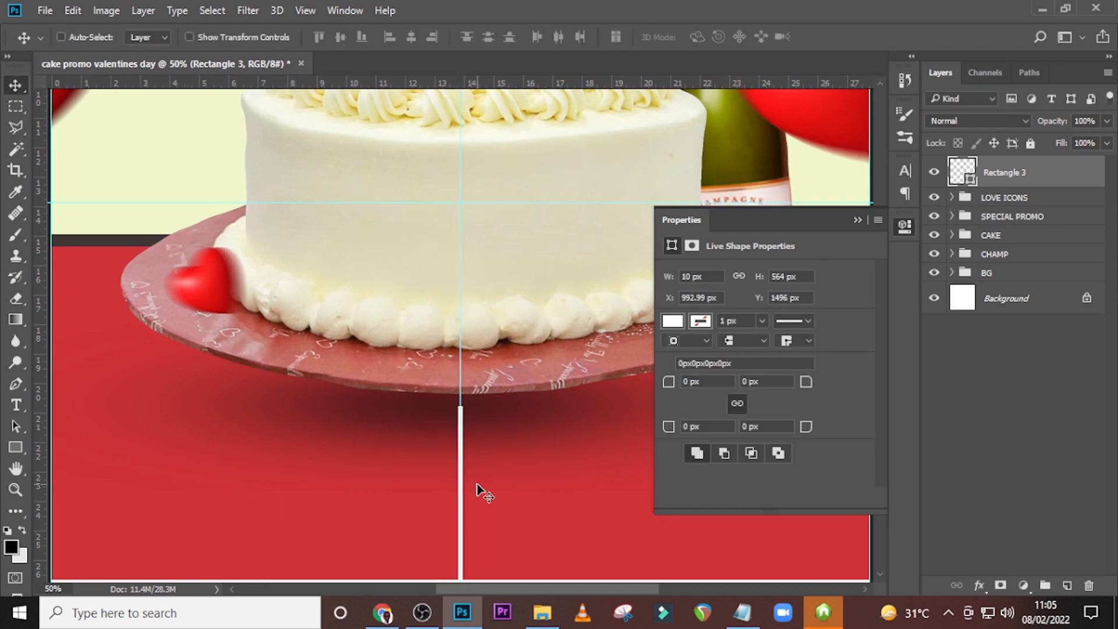
Copy "Buy a" from 84.txt in Notepad and paste it in Photoshop as a new text layer left of the white line.
scroll(476, 489, down, 5)
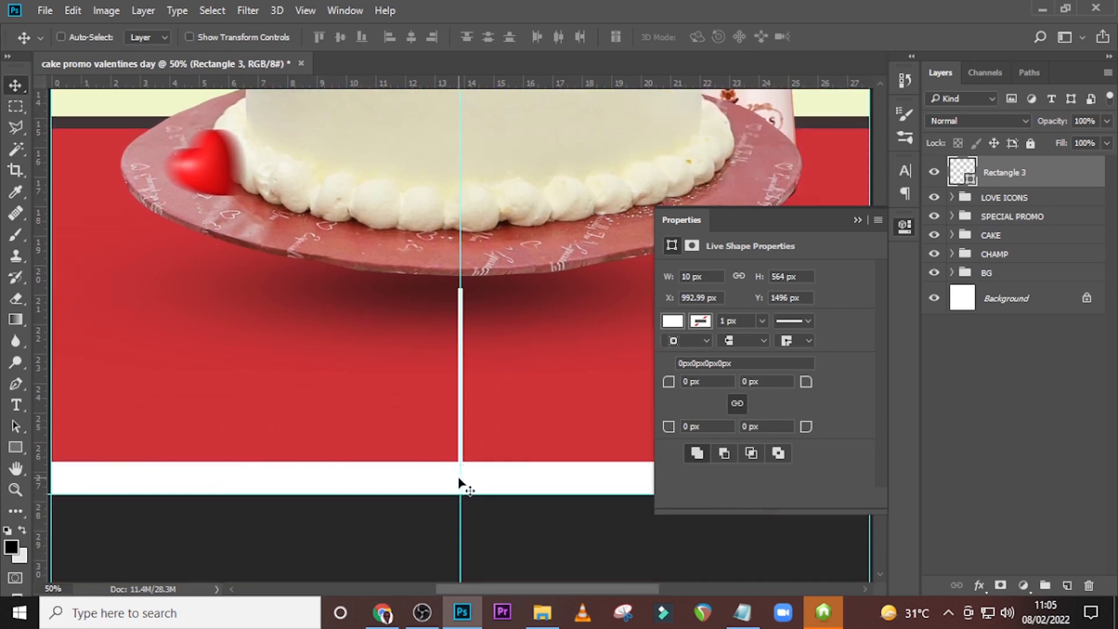
click(858, 220)
drag(492, 585, 452, 589)
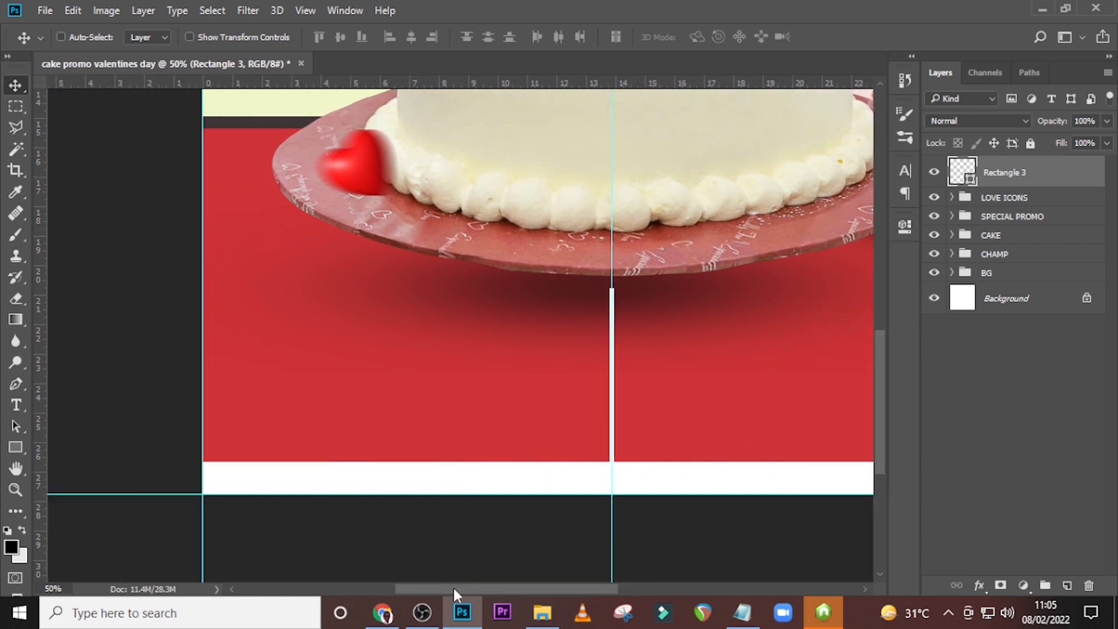
key(t)
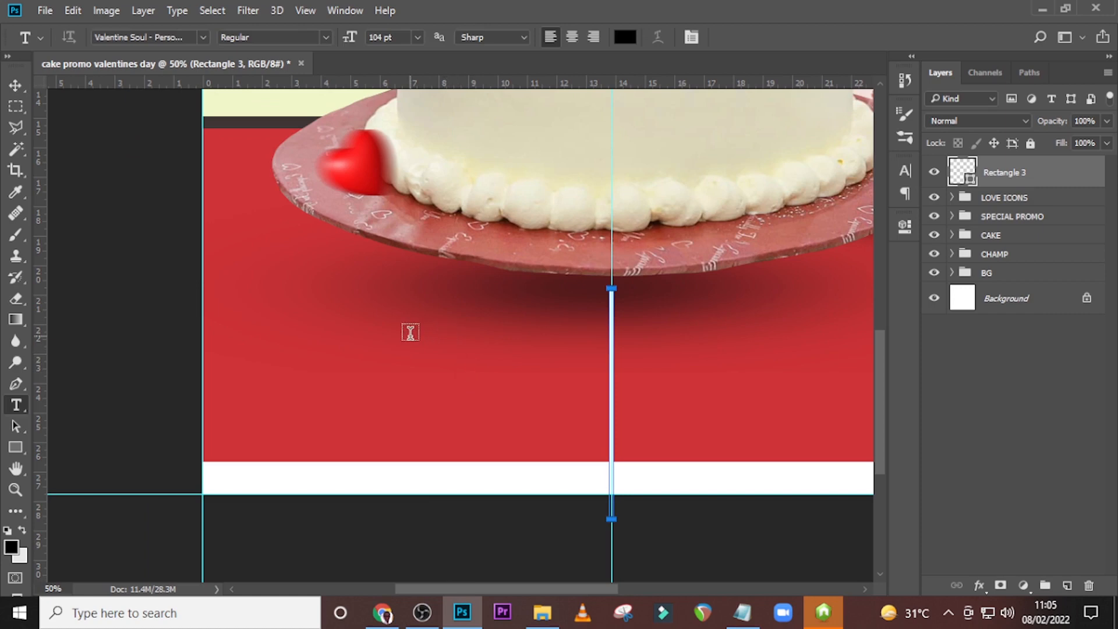
click(410, 332)
click(741, 612)
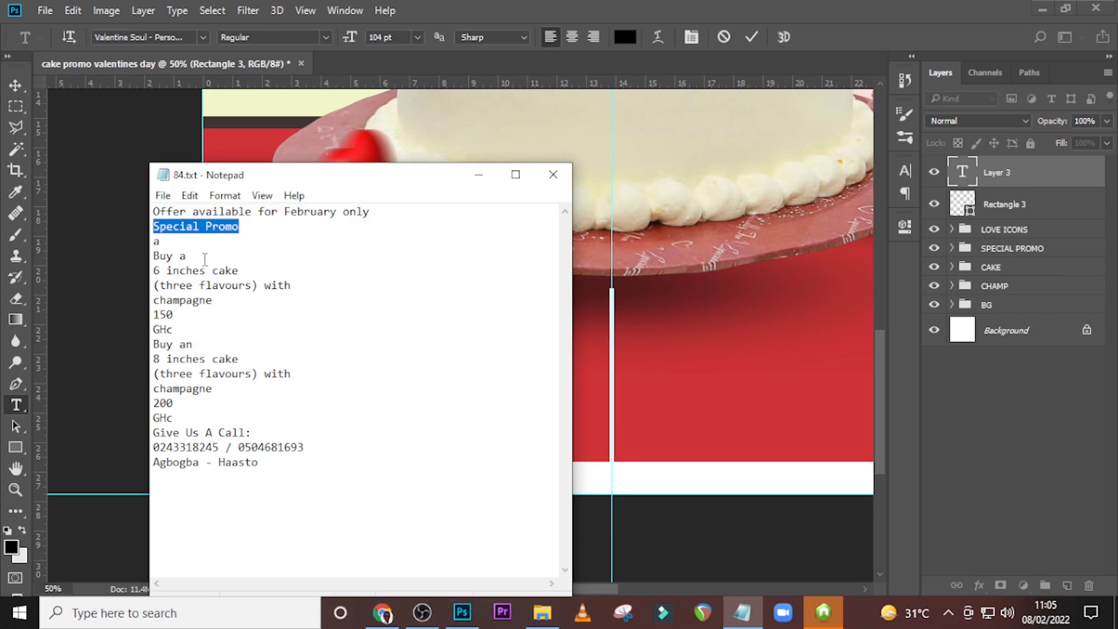
drag(201, 257, 141, 254)
key(ctrl+c)
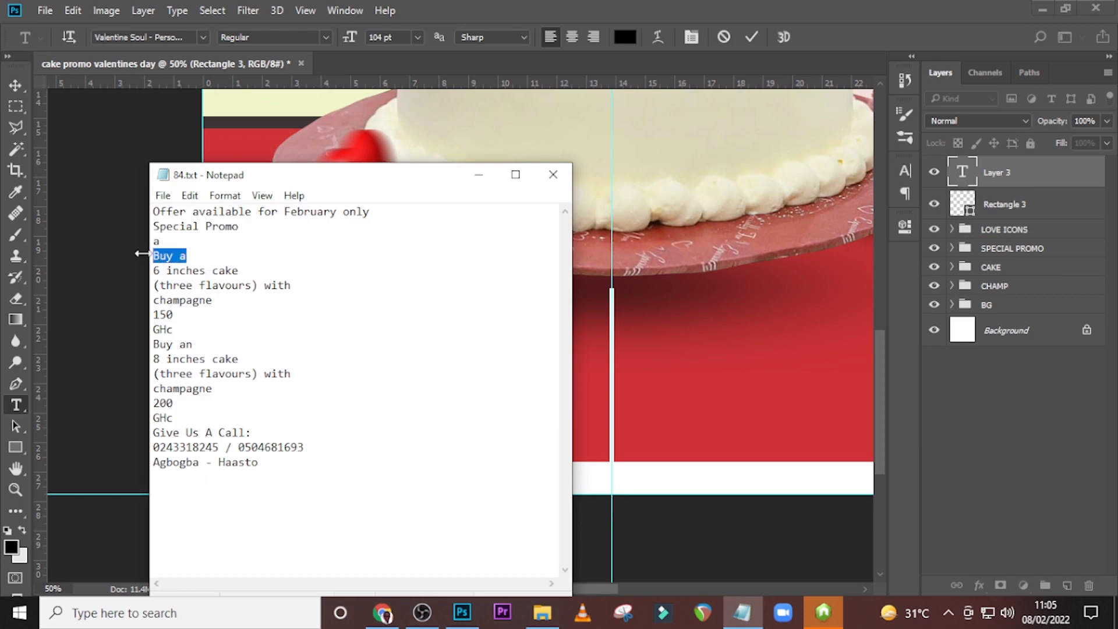
click(142, 254)
click(345, 10)
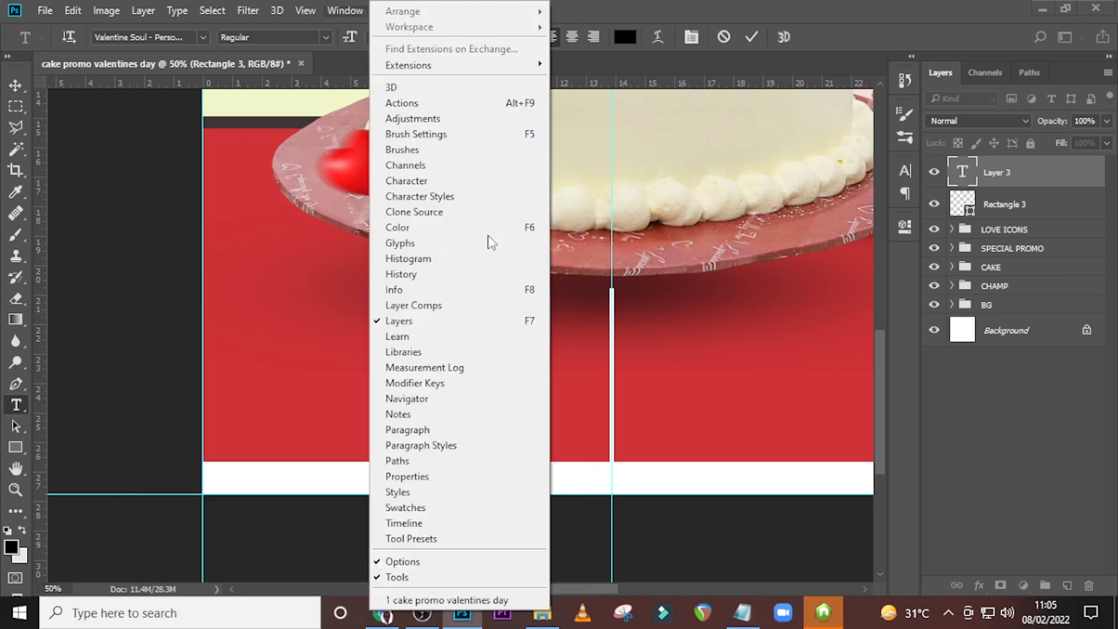
click(601, 7)
key(ctrl+v)
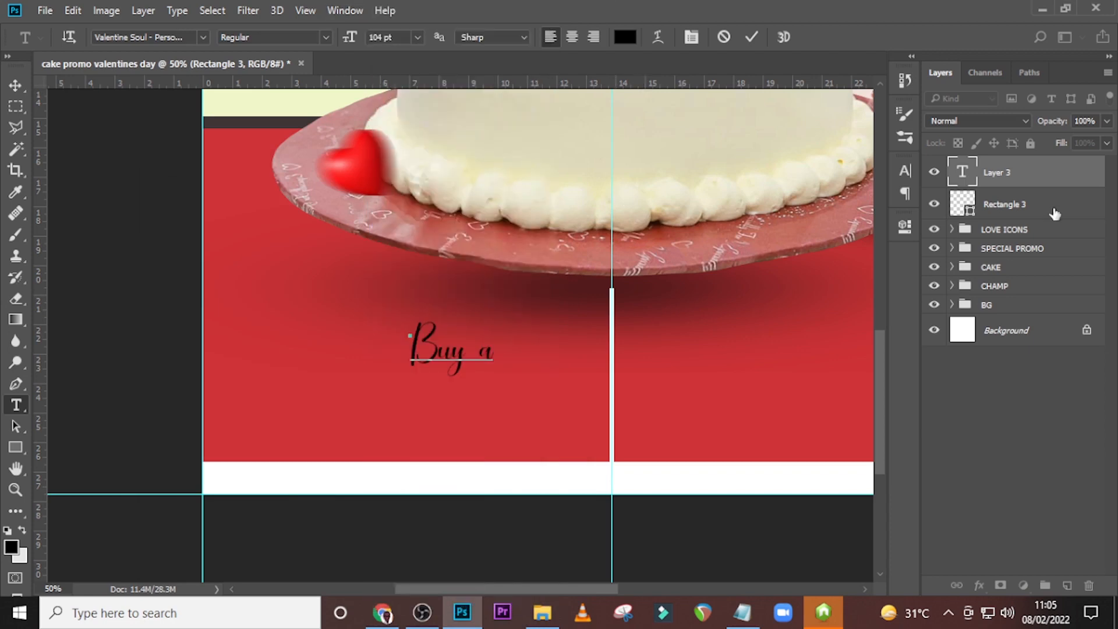
click(1027, 175)
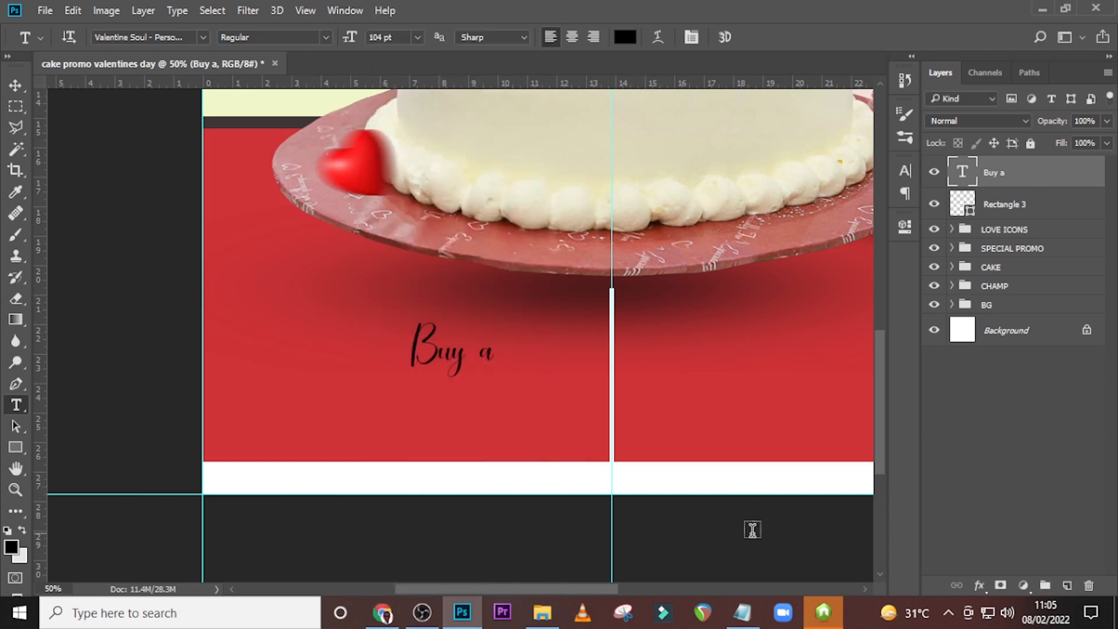
Set the "Buy a" text in the Impact font at 168 pt.
click(904, 172)
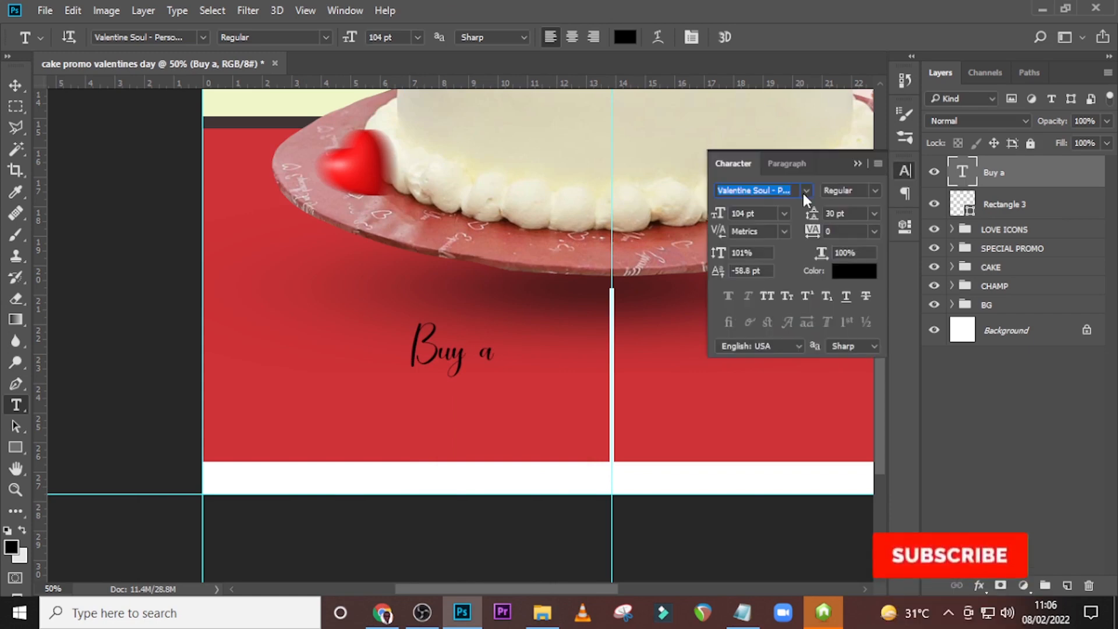
click(804, 191)
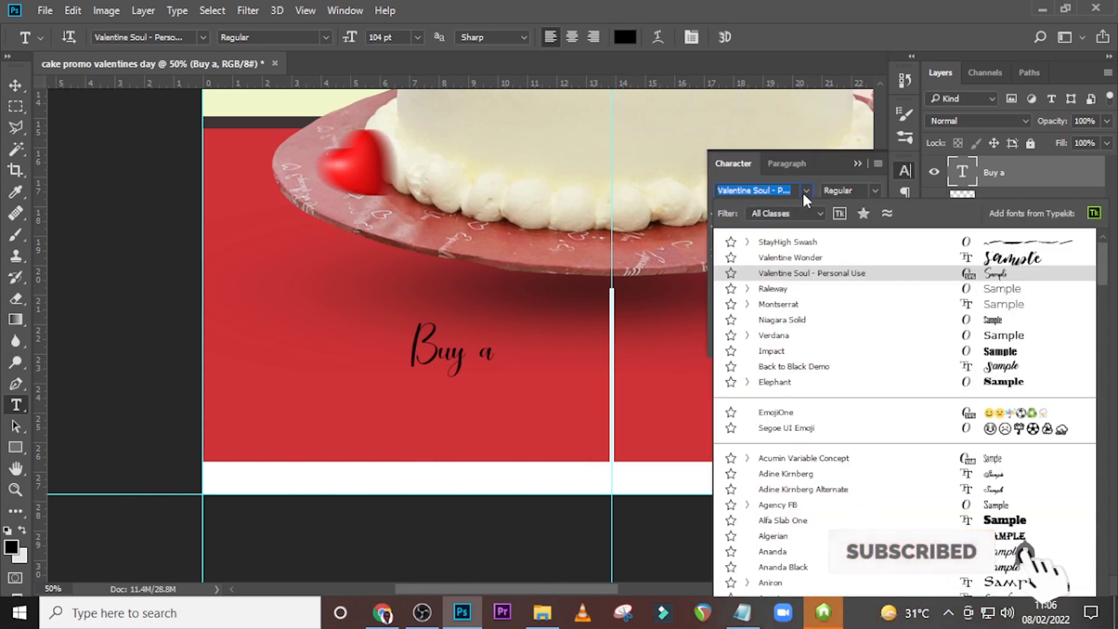
click(772, 351)
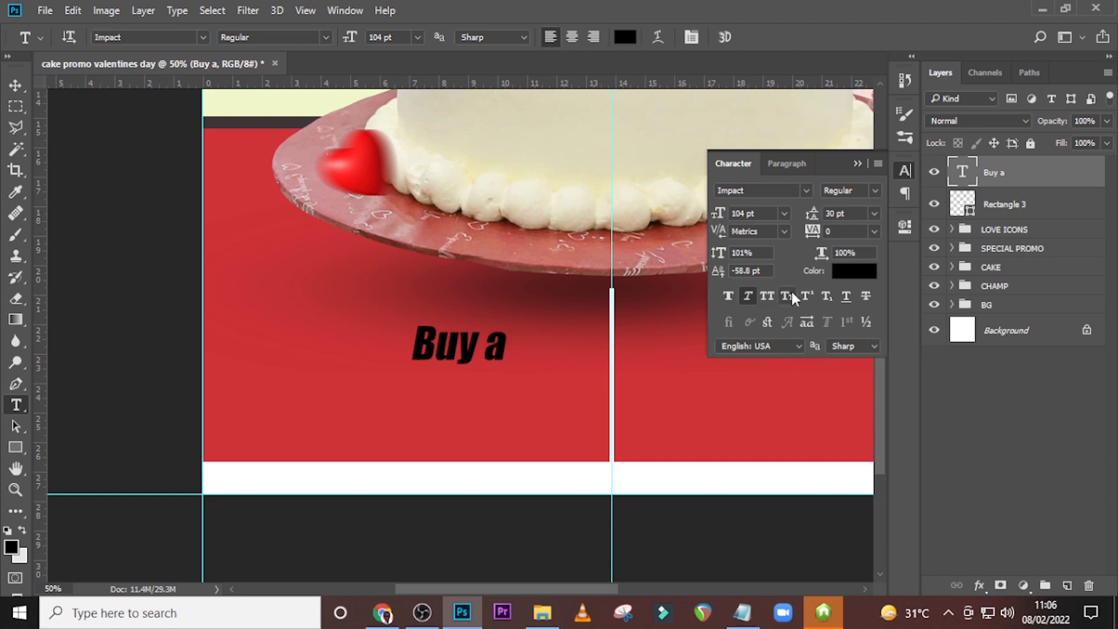
click(756, 213)
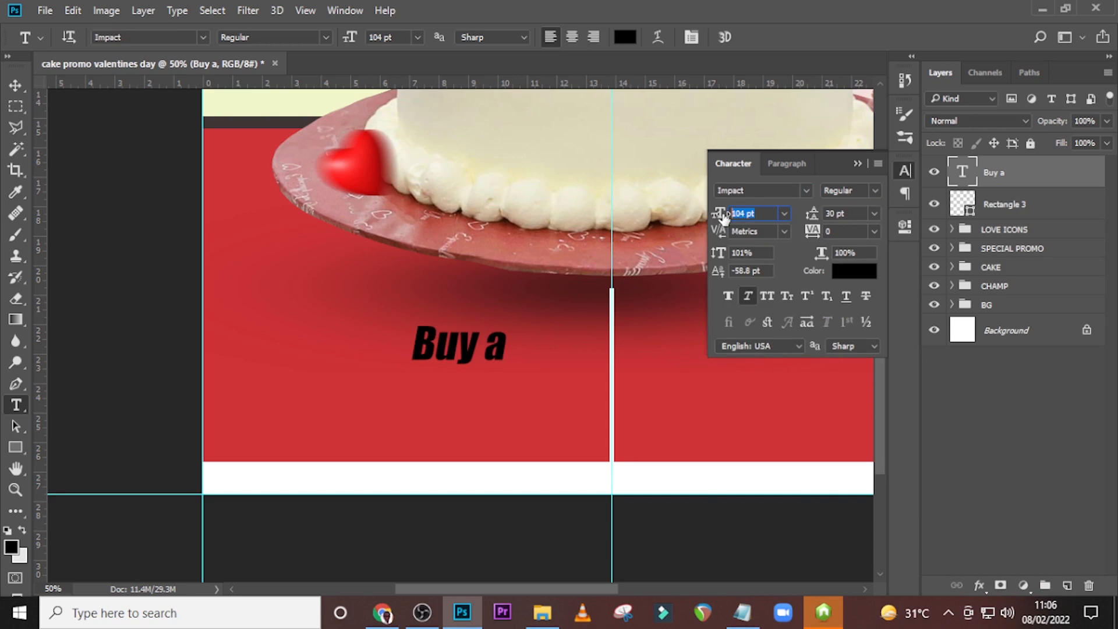
text(168)
key(Return)
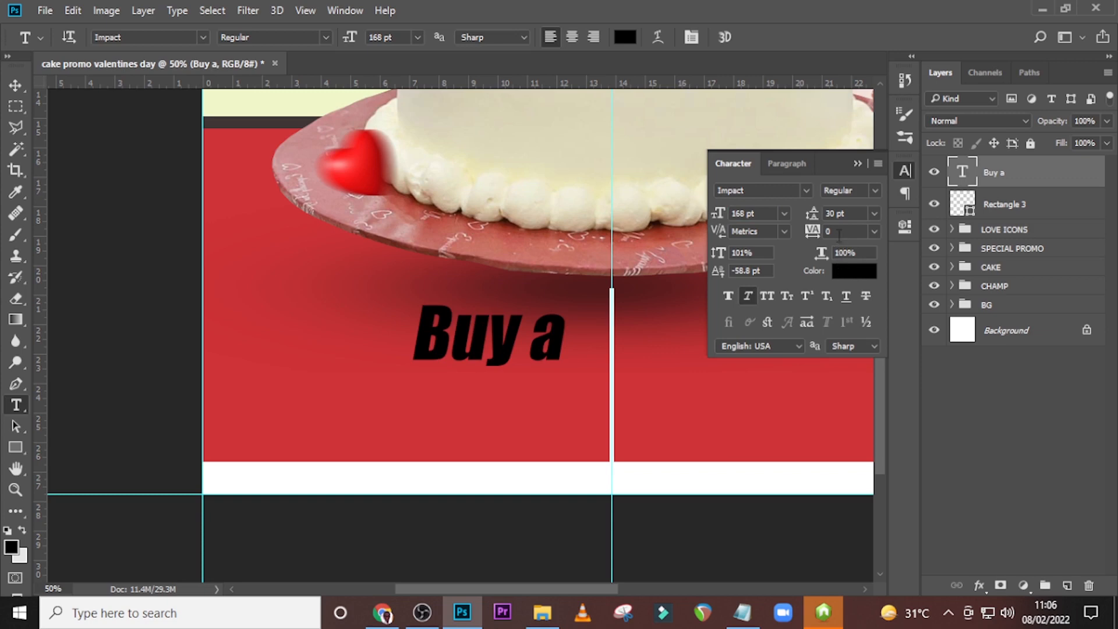
Colour the "Buy a" text near-white (#fffcfb) and turn off its faux italic style.
click(857, 270)
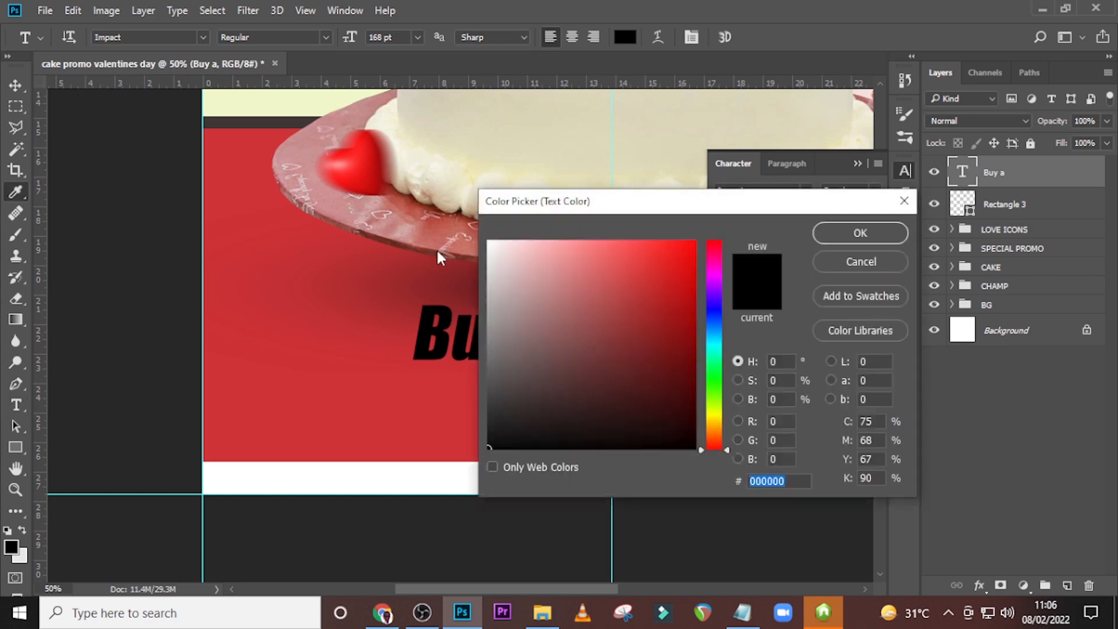
key(Escape)
click(853, 271)
click(494, 244)
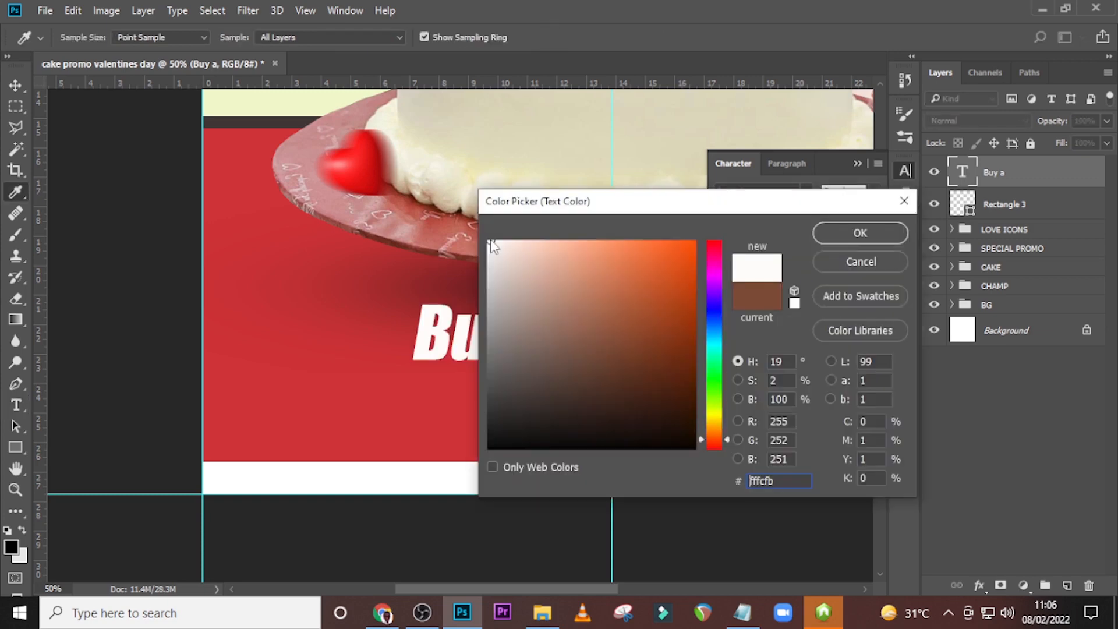
click(851, 226)
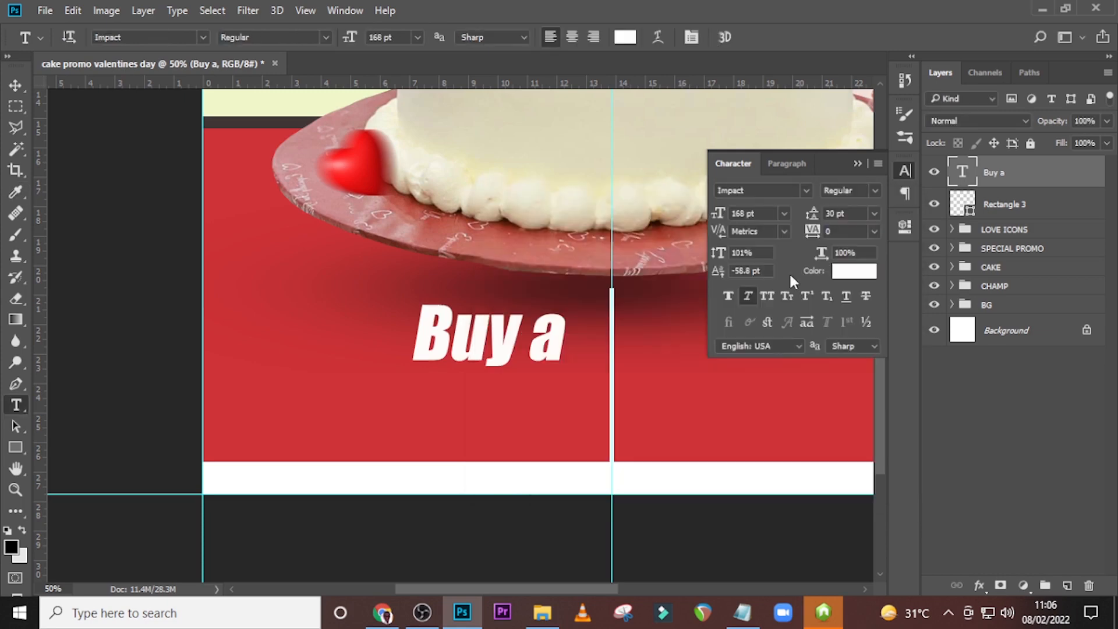
click(748, 298)
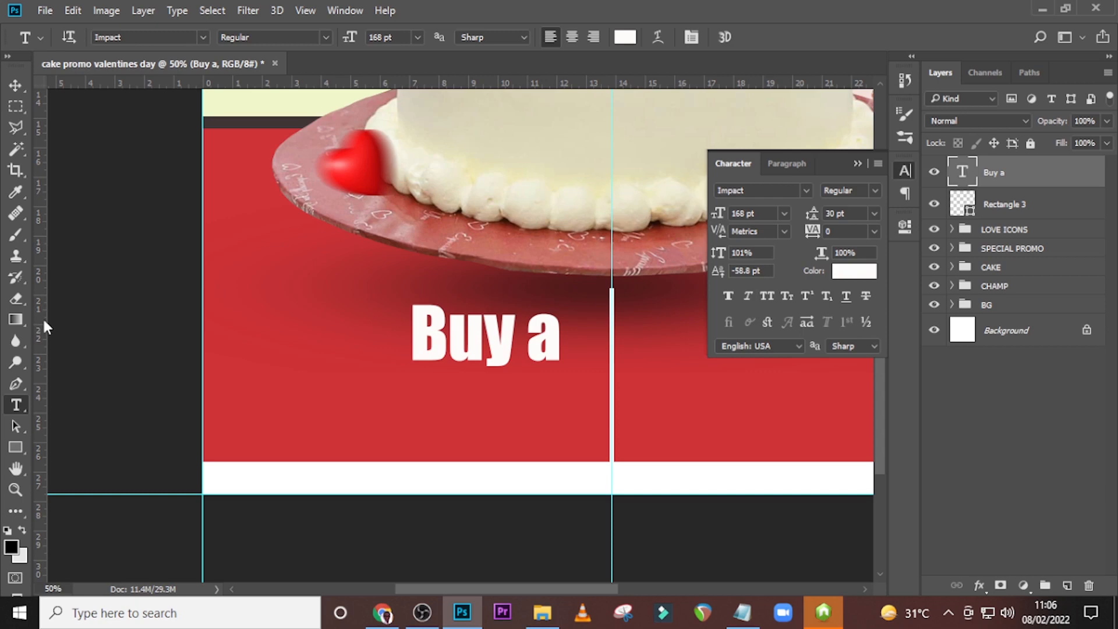
Add a vertical guide close to each side of the white line and right-align the "Buy a" text.
drag(48, 327, 597, 321)
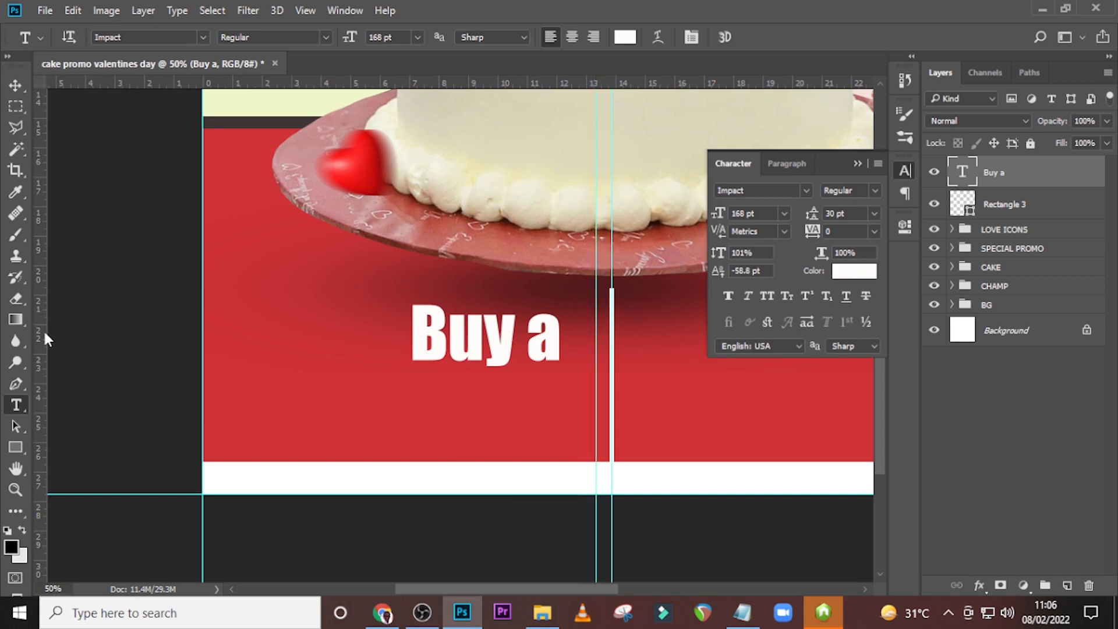
drag(44, 335, 627, 407)
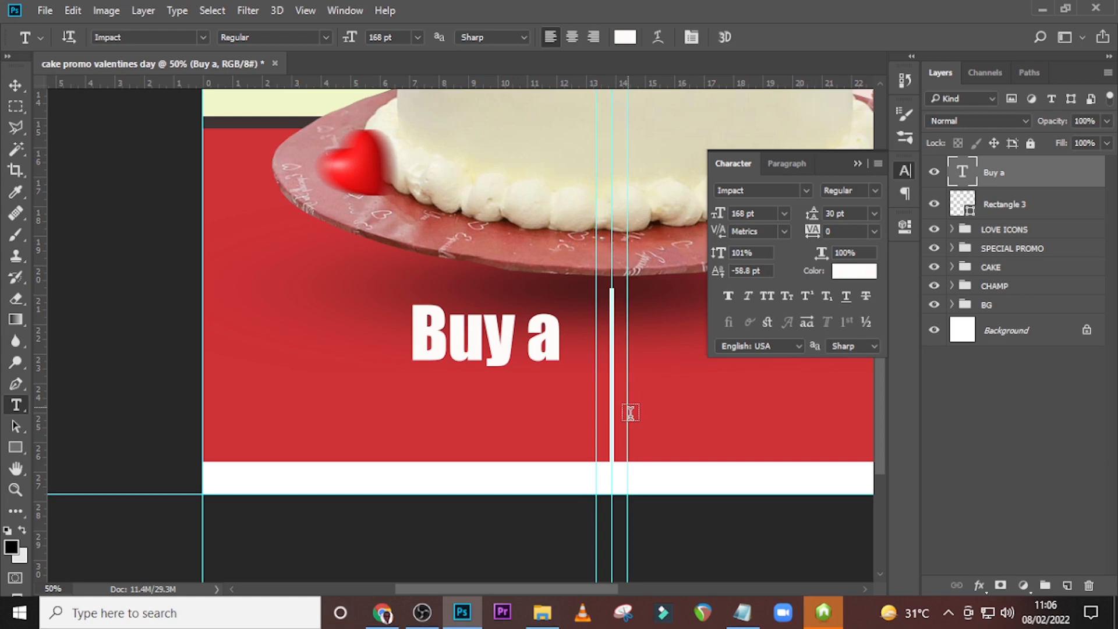
click(808, 168)
click(775, 195)
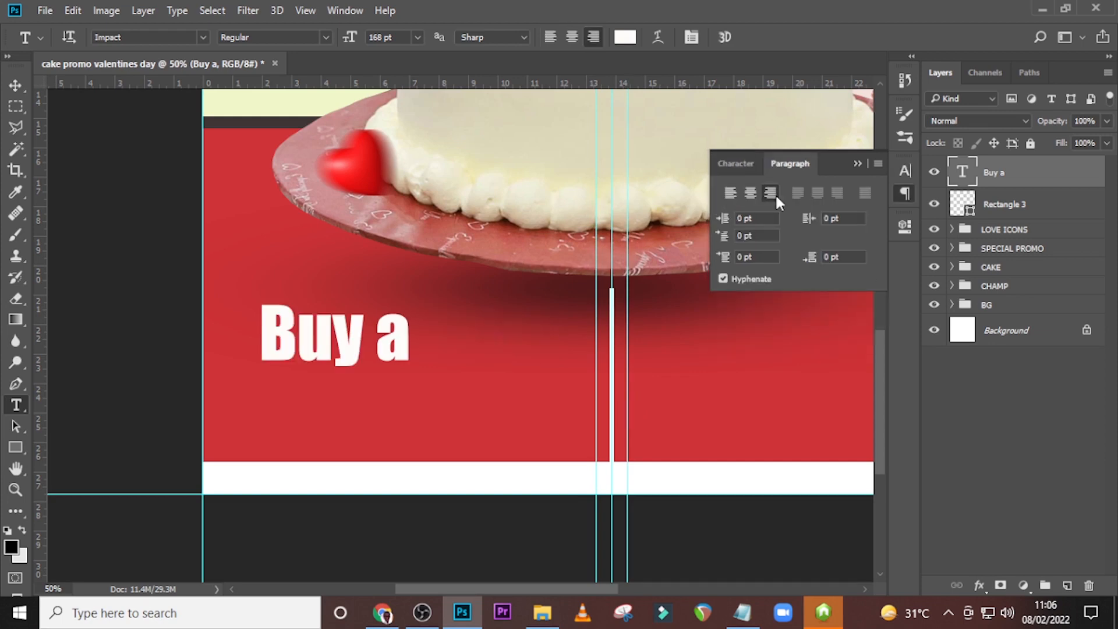
Move the "Buy a" text against the guide left of the white line and place a duplicate of it directly below.
key(v)
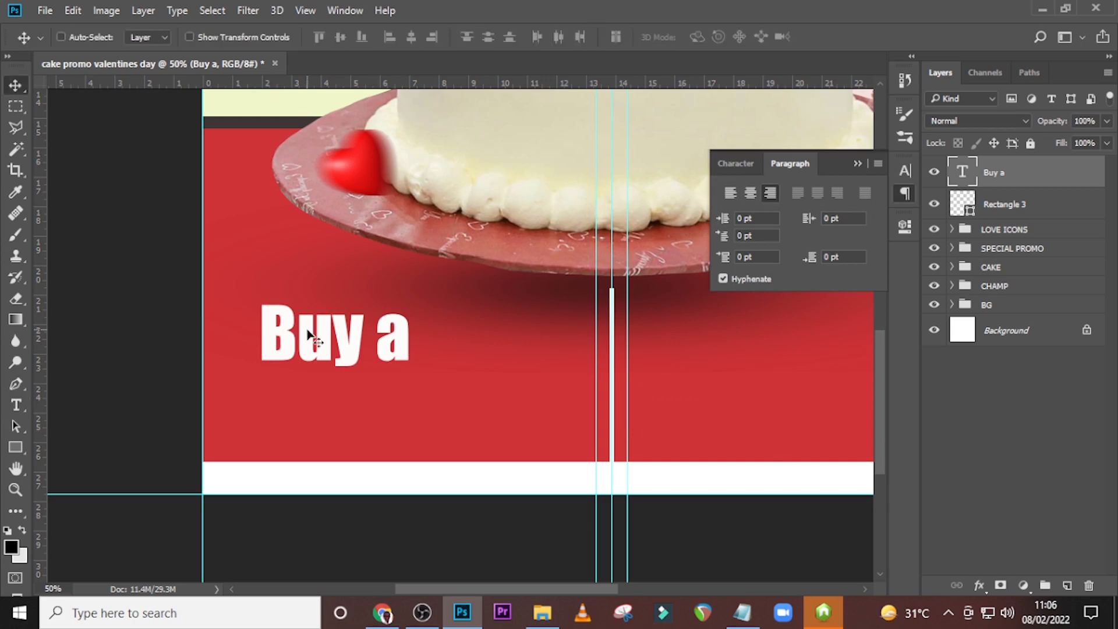
drag(309, 337, 495, 339)
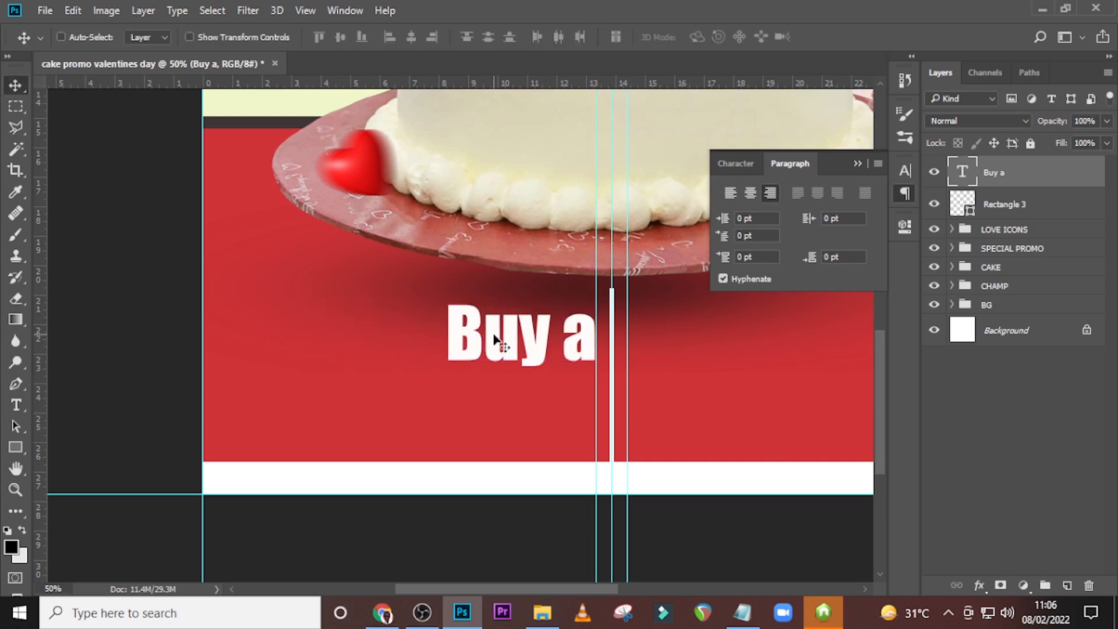
key(ctrl)
key(ctrl+j)
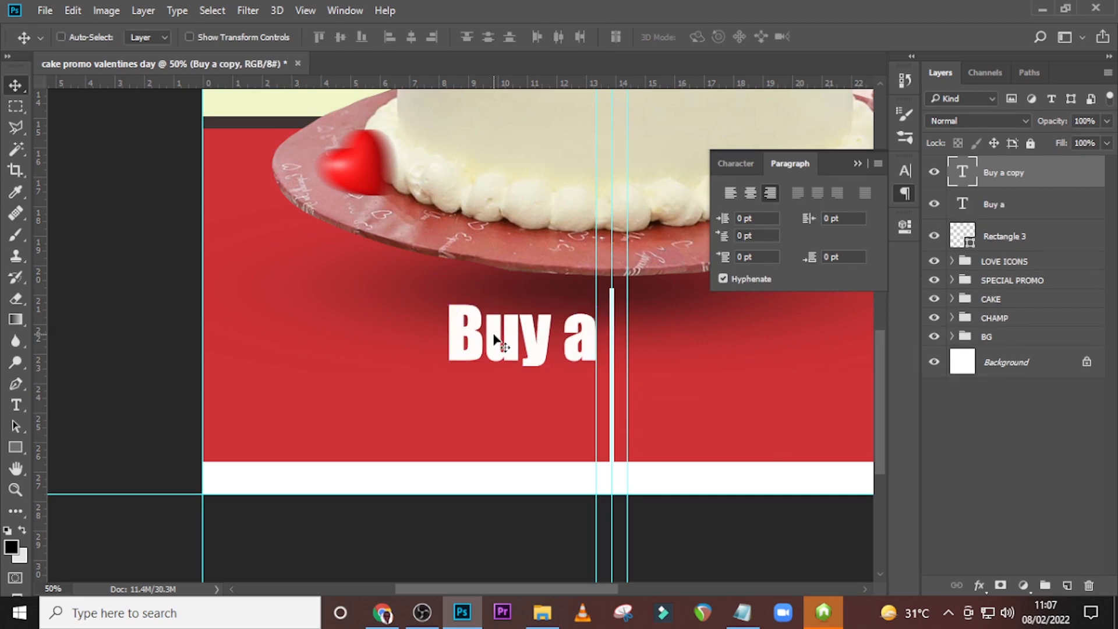
drag(495, 339, 497, 400)
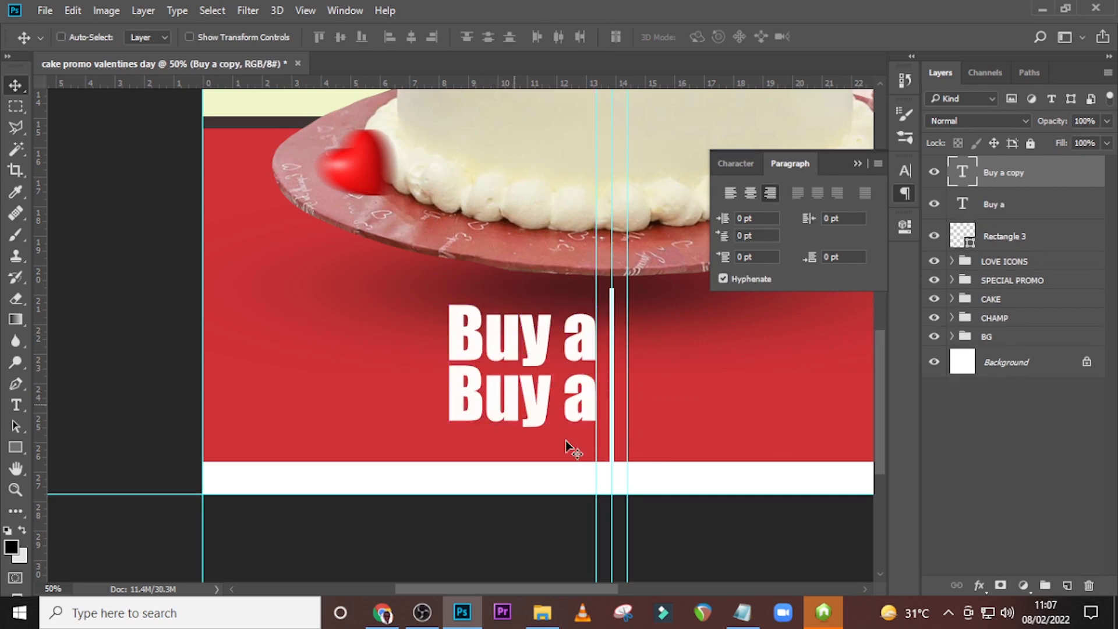
Replace the duplicated text with "6 inches cake", copied from 84.txt in Notepad, and return to Photoshop.
click(742, 613)
drag(250, 269, 130, 269)
key(ctrl+c)
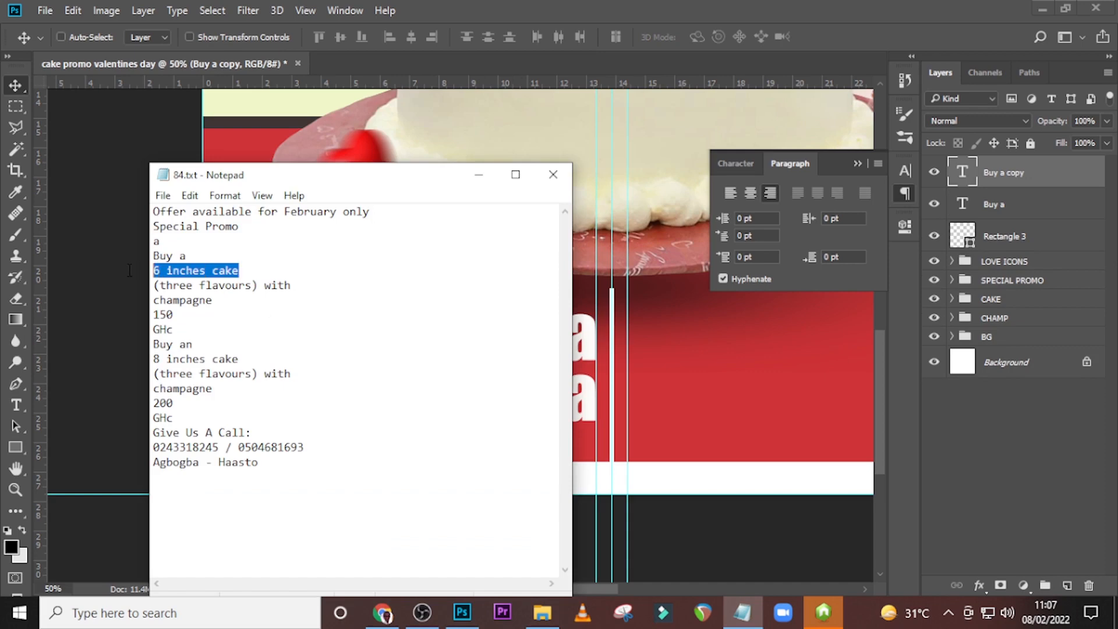
click(468, 7)
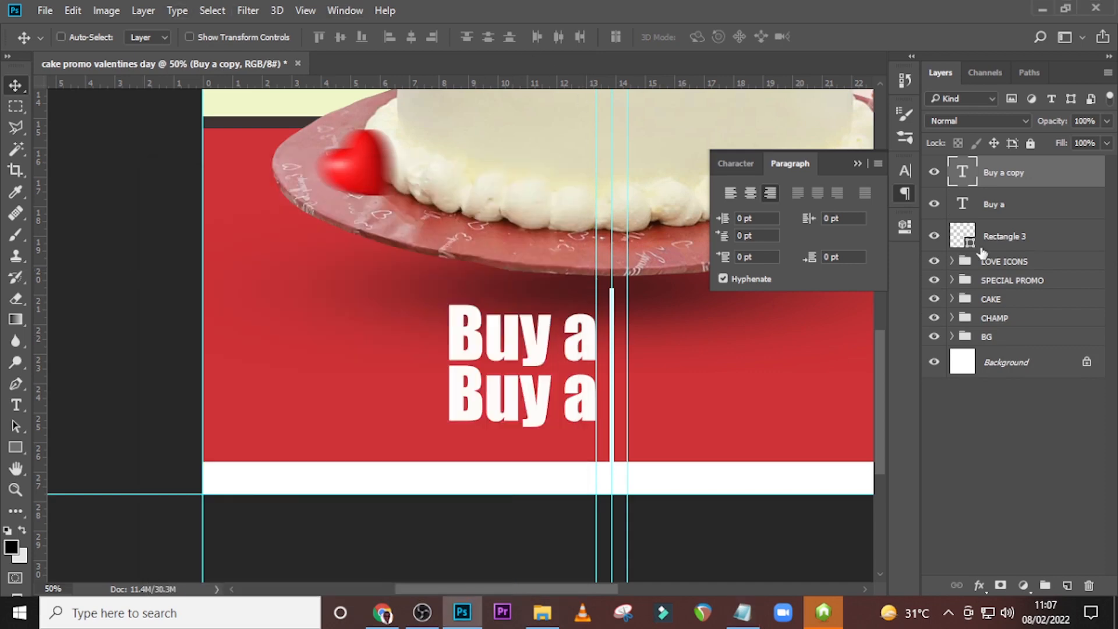
double_click(964, 174)
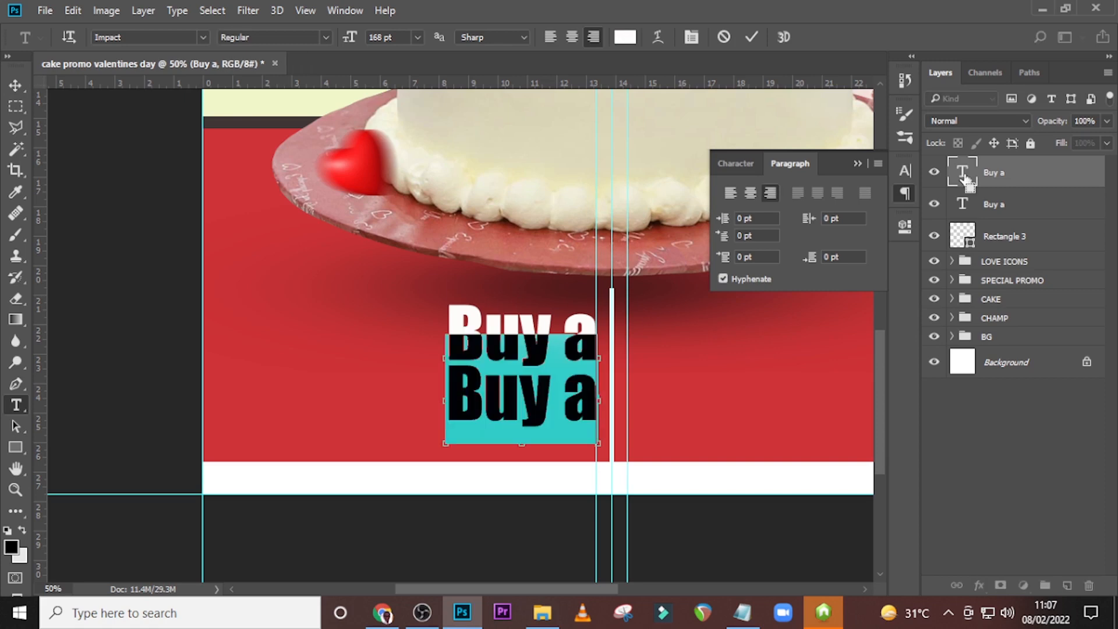
key(ctrl+v)
key(ctrl+Return)
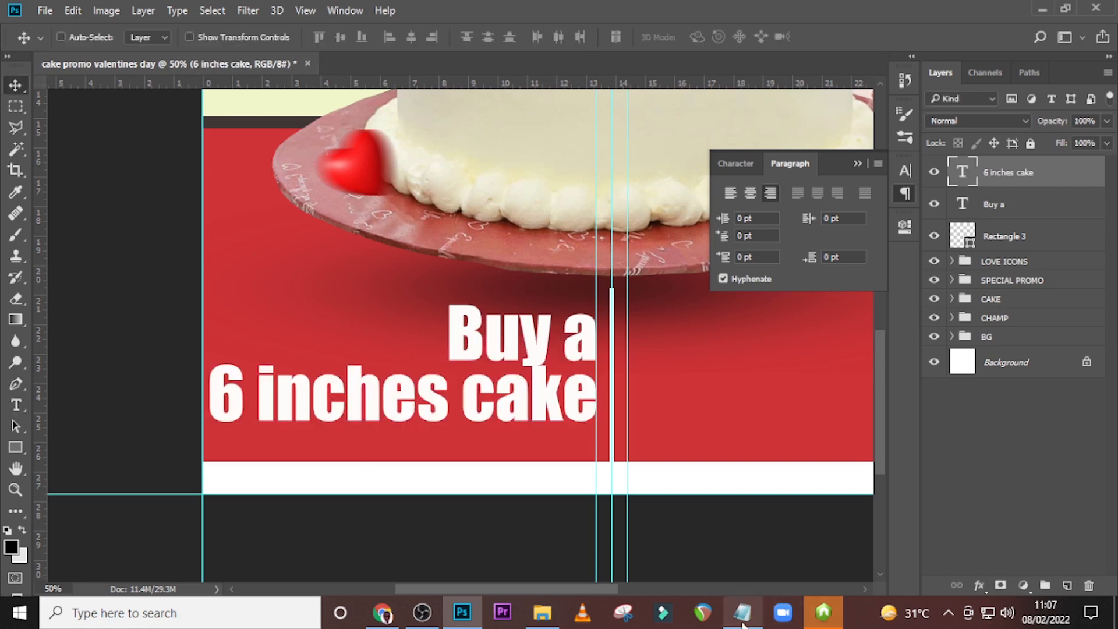
click(742, 617)
click(741, 623)
Set the "6 inches cake" text in Montserrat SemiBold at 82 pt.
click(727, 163)
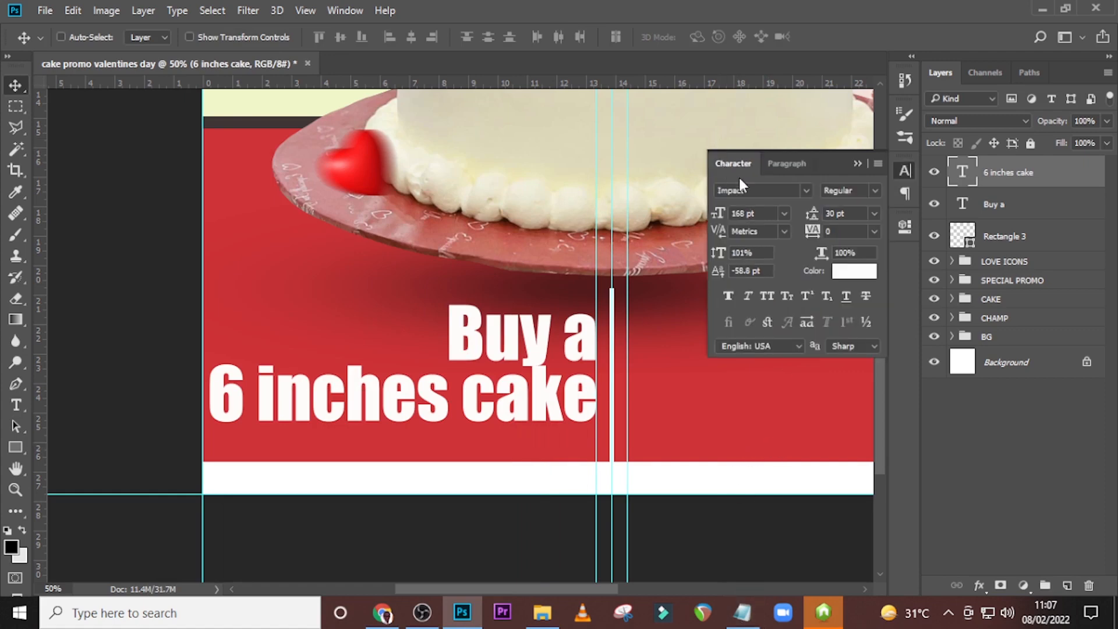
click(806, 192)
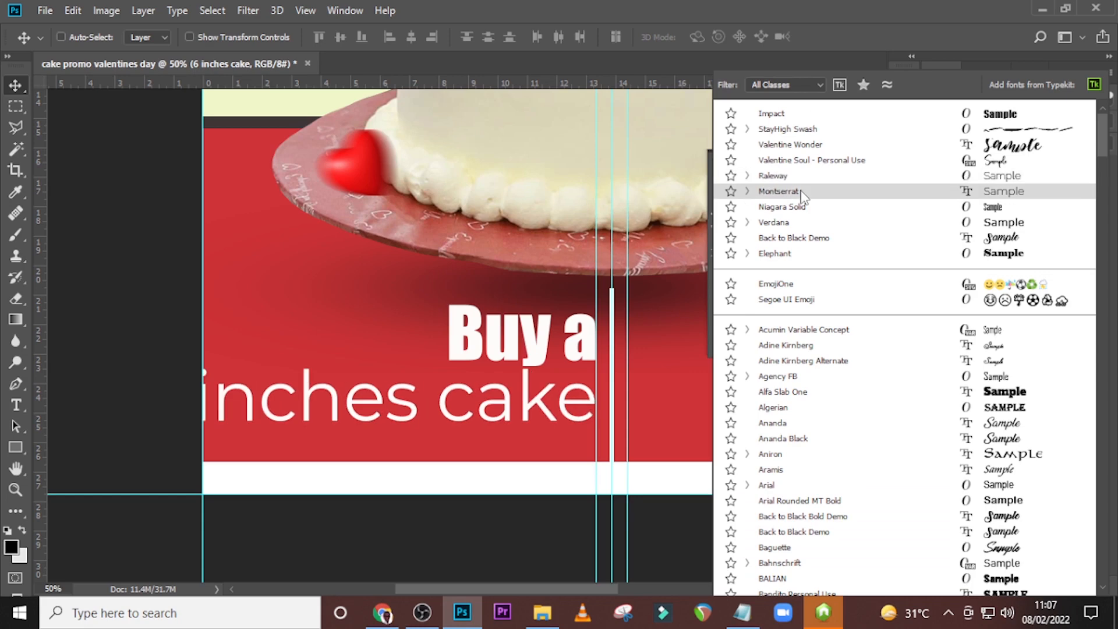
click(801, 192)
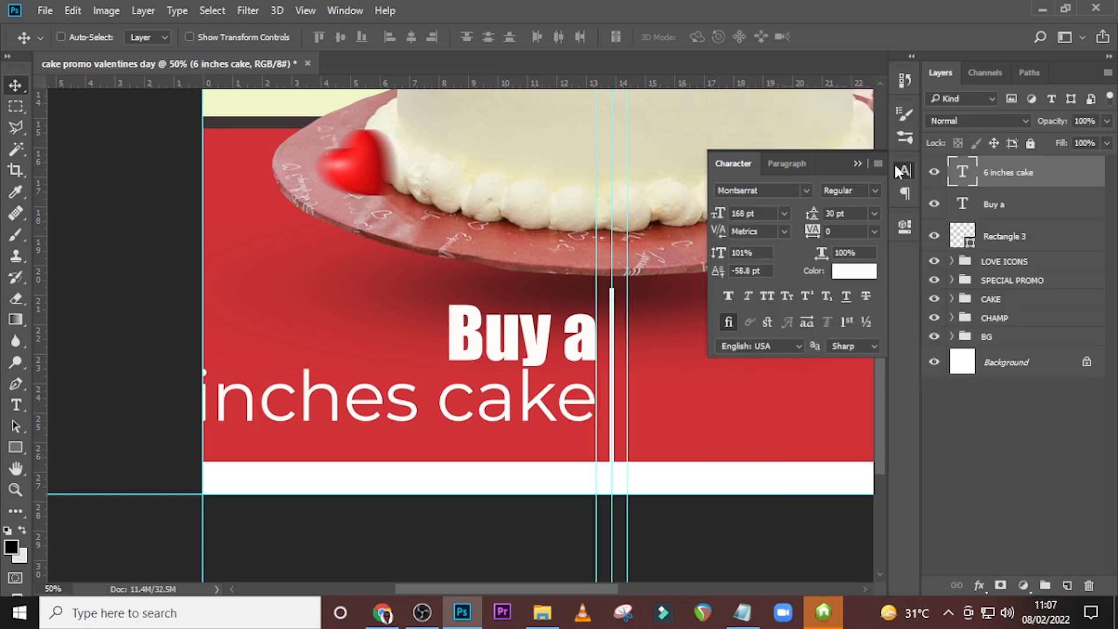
click(872, 195)
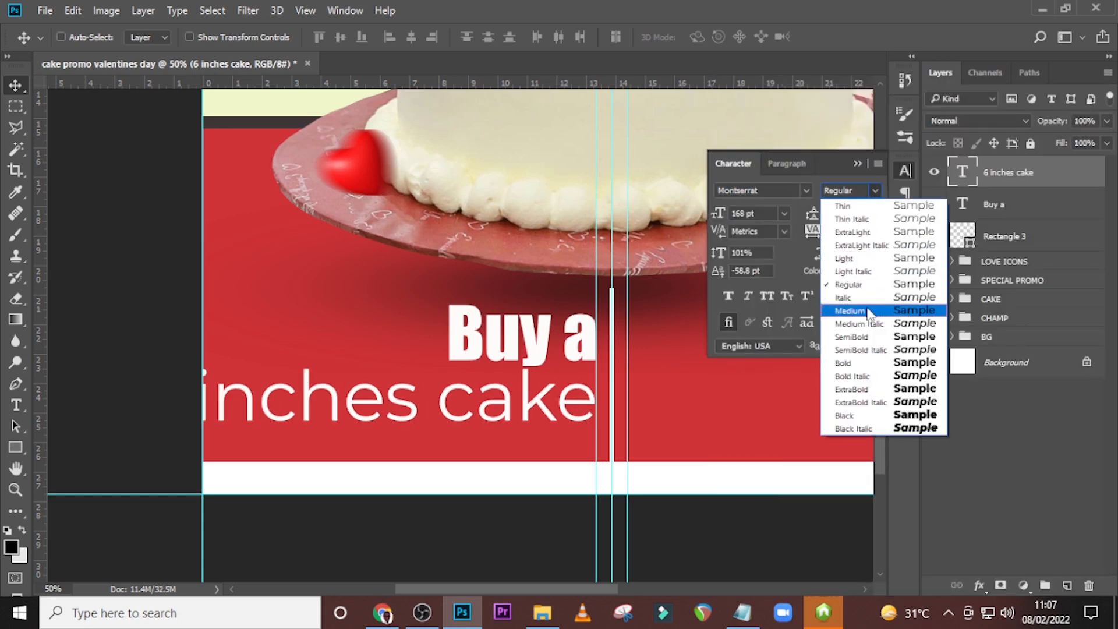
click(863, 340)
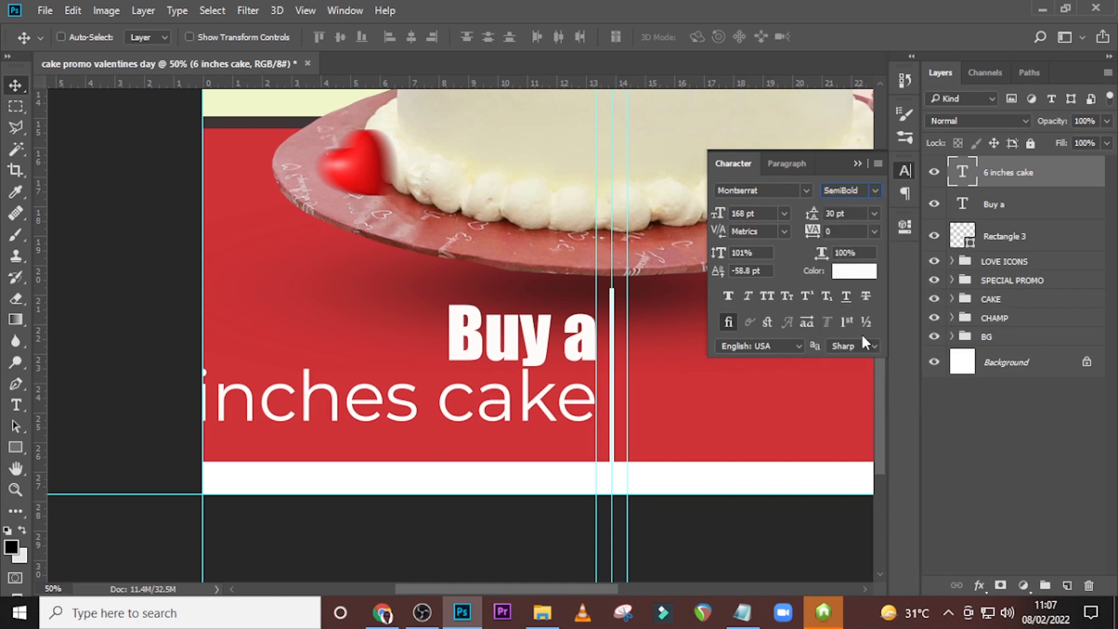
click(720, 214)
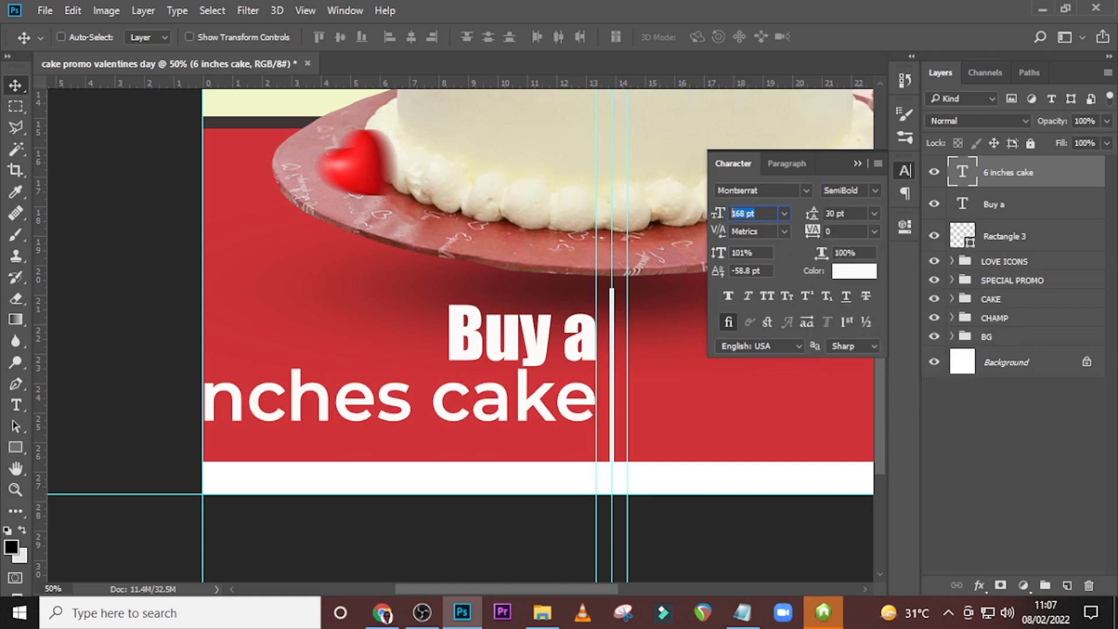
text(82)
key(Return)
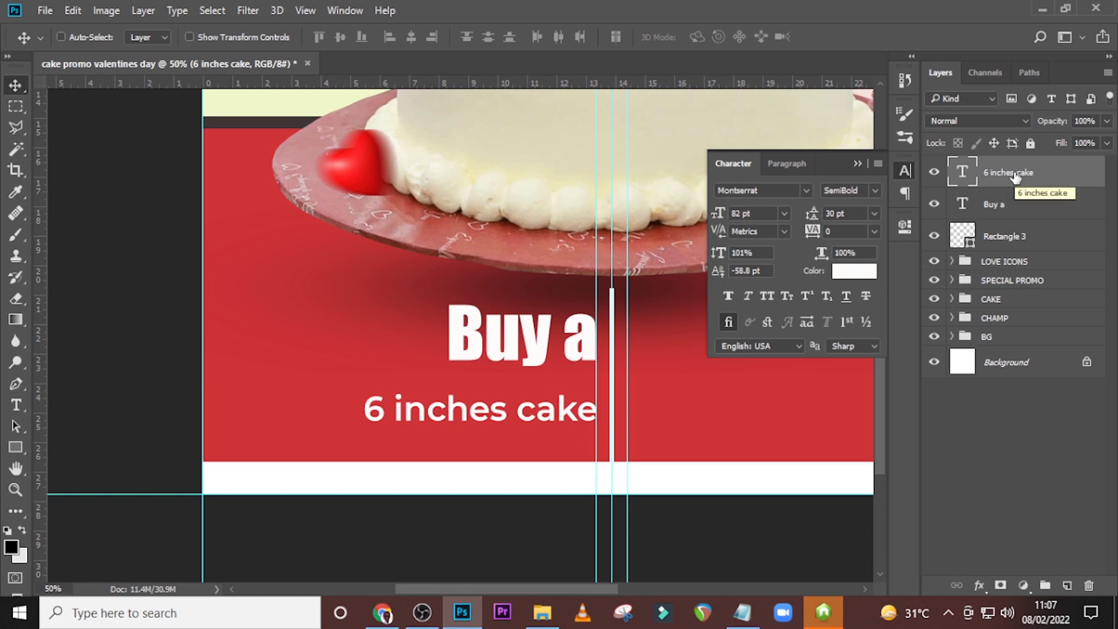
Nudge the "6 inches cake" text up until it sits just beneath "Buy a".
key(Up)
key(Up)
key(Up)
key(Up)
key(Up)
key(Up)
key(Up)
key(Up)
key(Up)
key(Up)
key(Up)
key(Up)
key(Up)
key(Up)
key(Up)
key(Up)
key(Up)
key(Up)
key(Up)
key(Up)
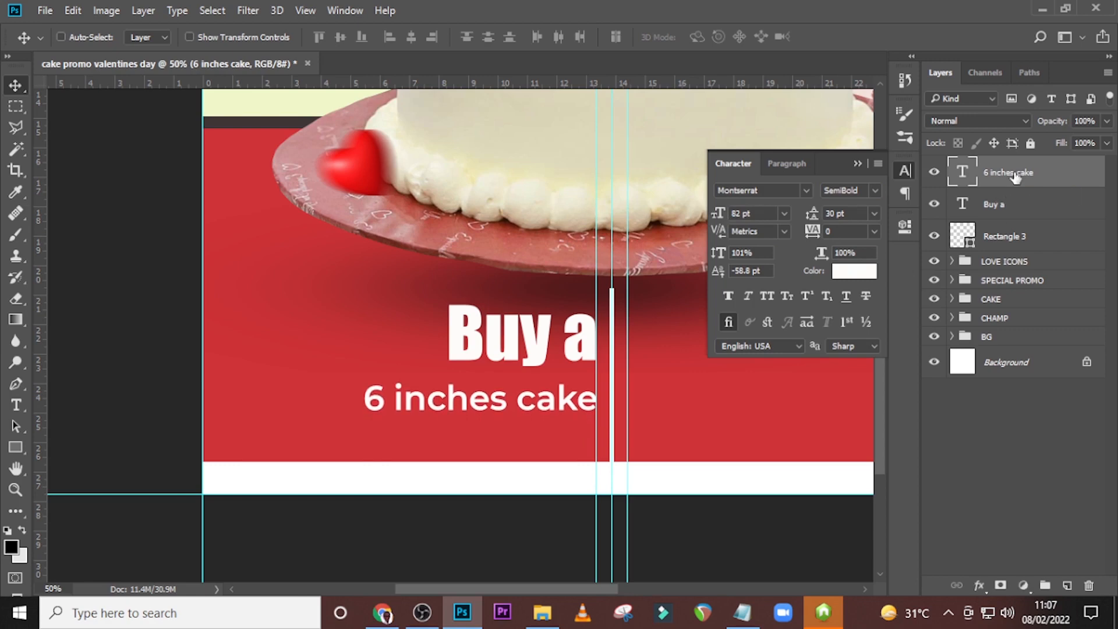
key(Up)
key(Up)
key(Up)
key(Up)
key(Up)
key(Up)
key(Up)
key(Up)
key(Up)
key(Up)
key(Up)
key(Up)
key(Up)
key(Up)
key(Up)
key(Up)
key(Up)
key(Up)
key(Up)
key(Up)
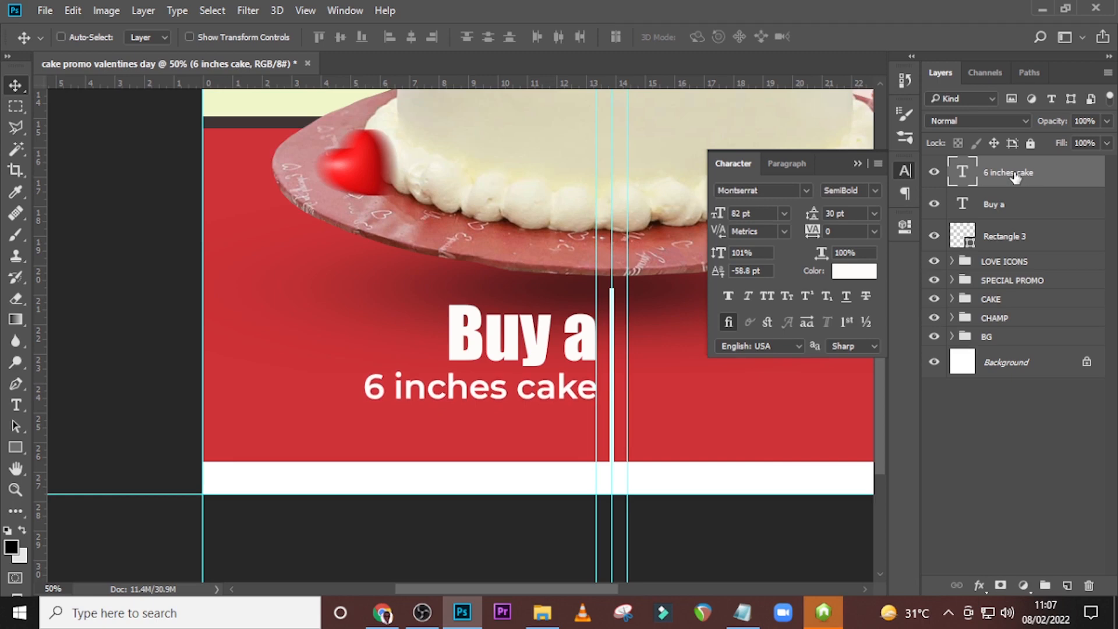
key(Up)
key(Up)
key(Up)
key(Up)
key(Up)
key(Up)
key(Up)
key(Up)
key(Up)
key(Up)
key(Up)
key(Up)
key(Up)
key(Up)
key(Up)
key(Up)
Duplicate the "6 inches cake" text and move the copy straight down to form the line below it.
key(ctrl)
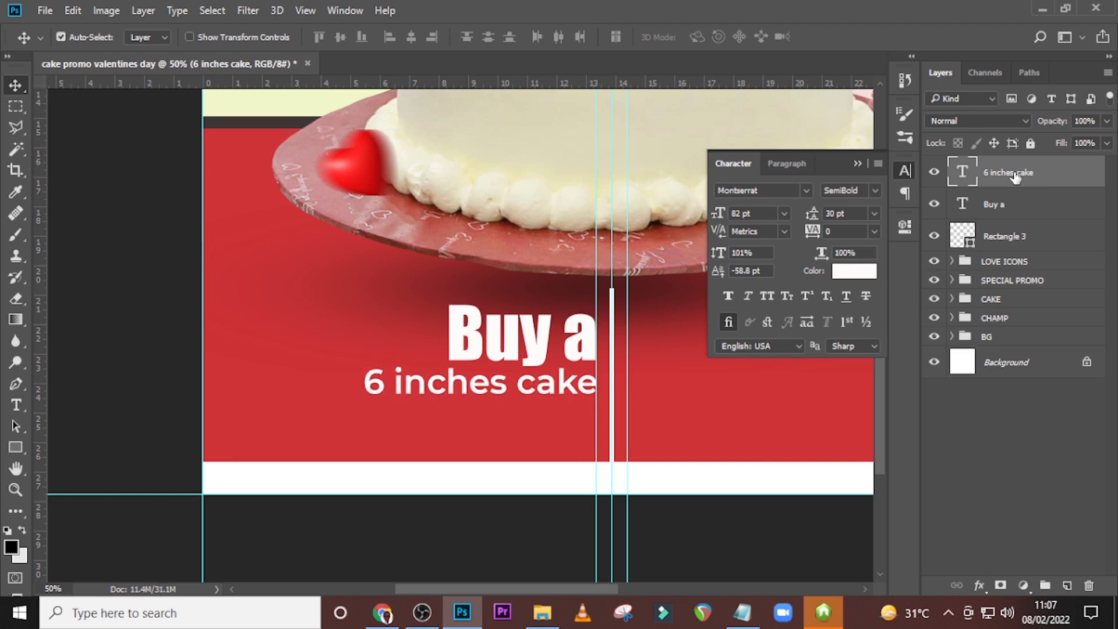
key(ctrl+j)
key(Down)
key(shift+Down)
key(shift+Down)
key(shift+Down)
key(shift+Down)
key(shift+Down)
key(shift+Down)
key(shift+Down)
key(shift+Down)
key(shift+Down)
key(shift+Down)
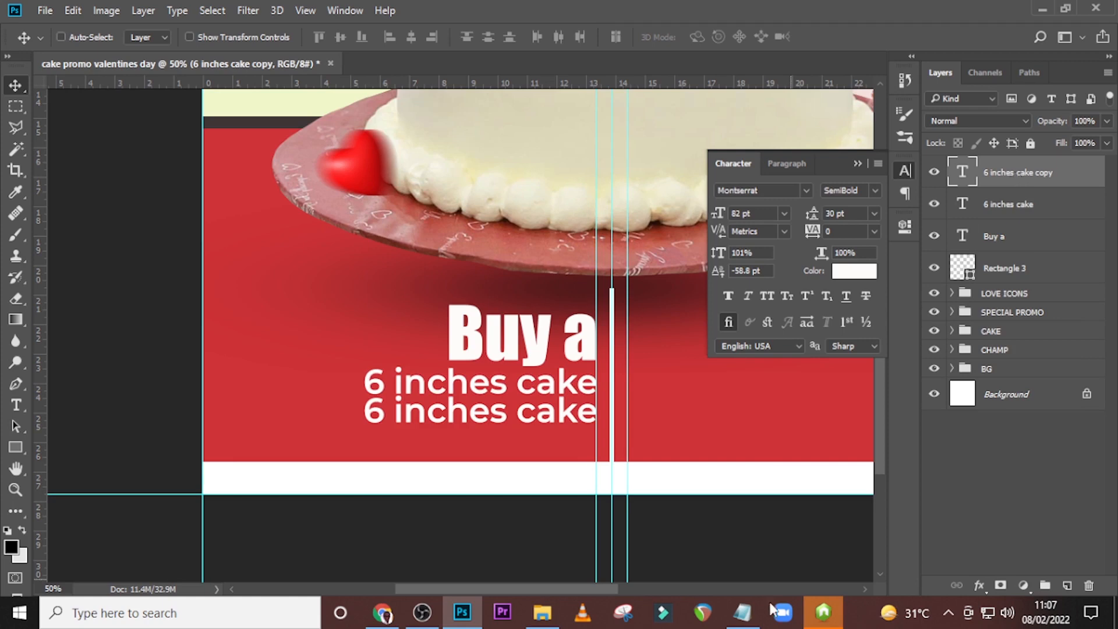
Replace the lower copy's text with "(three flavours) with champagne" on two lines, copied from 84.txt in Notepad.
click(742, 611)
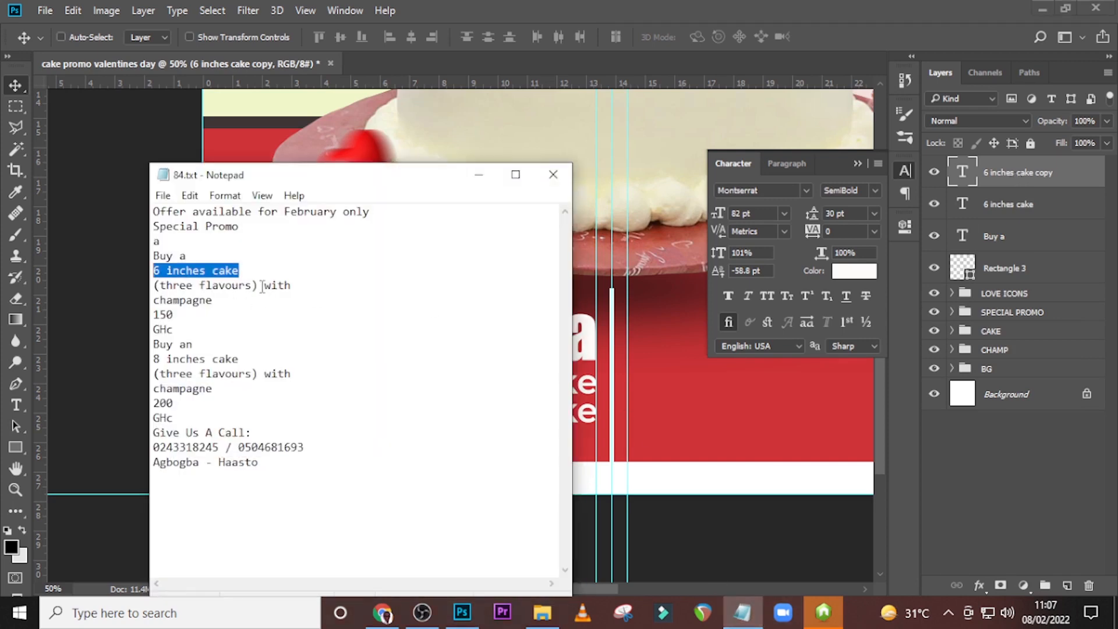
drag(213, 300, 131, 286)
key(ctrl+c)
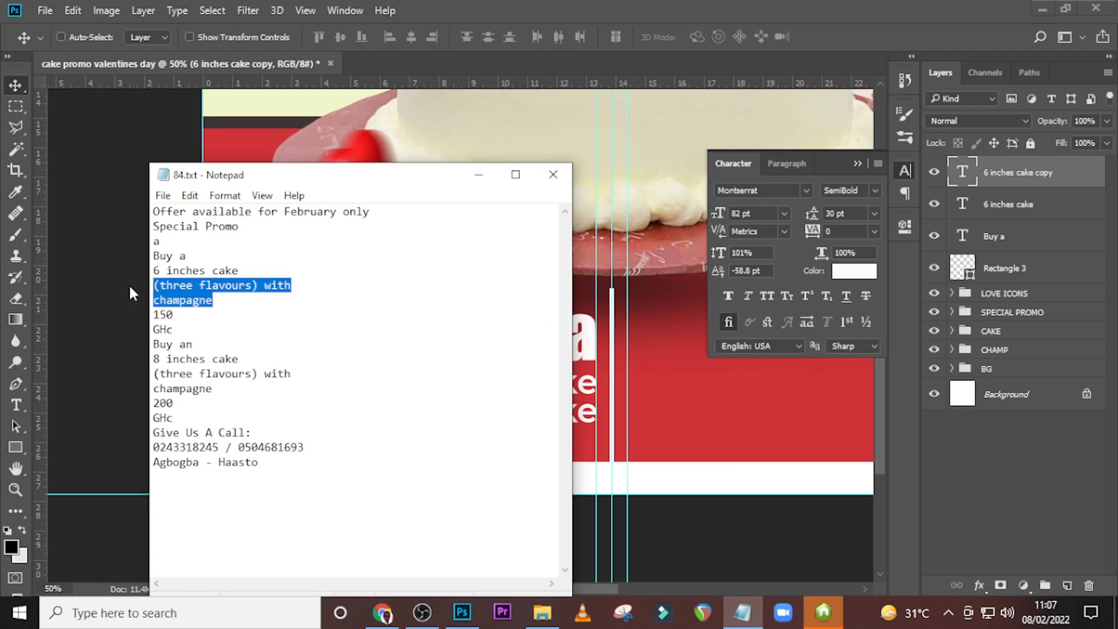
click(499, 5)
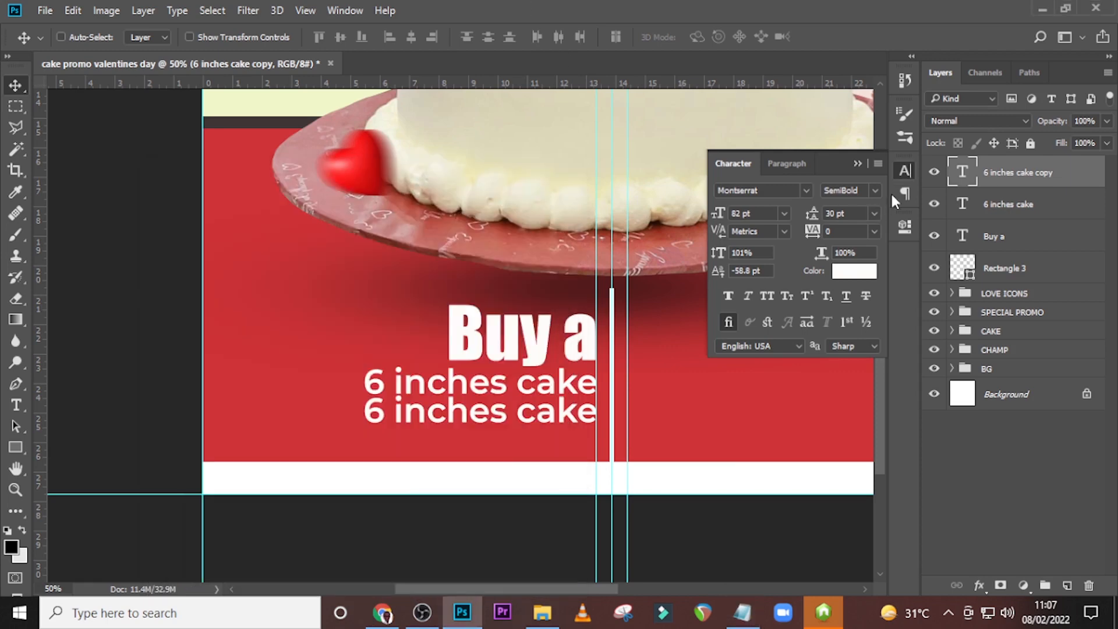
double_click(962, 173)
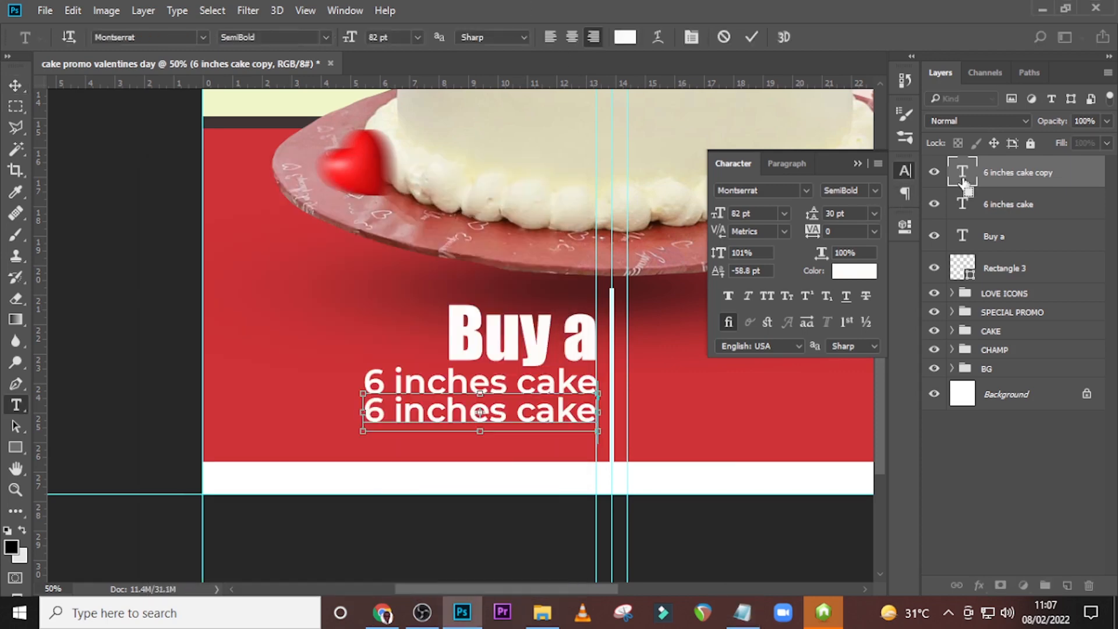
key(ctrl+v)
key(ctrl+Return)
key(v)
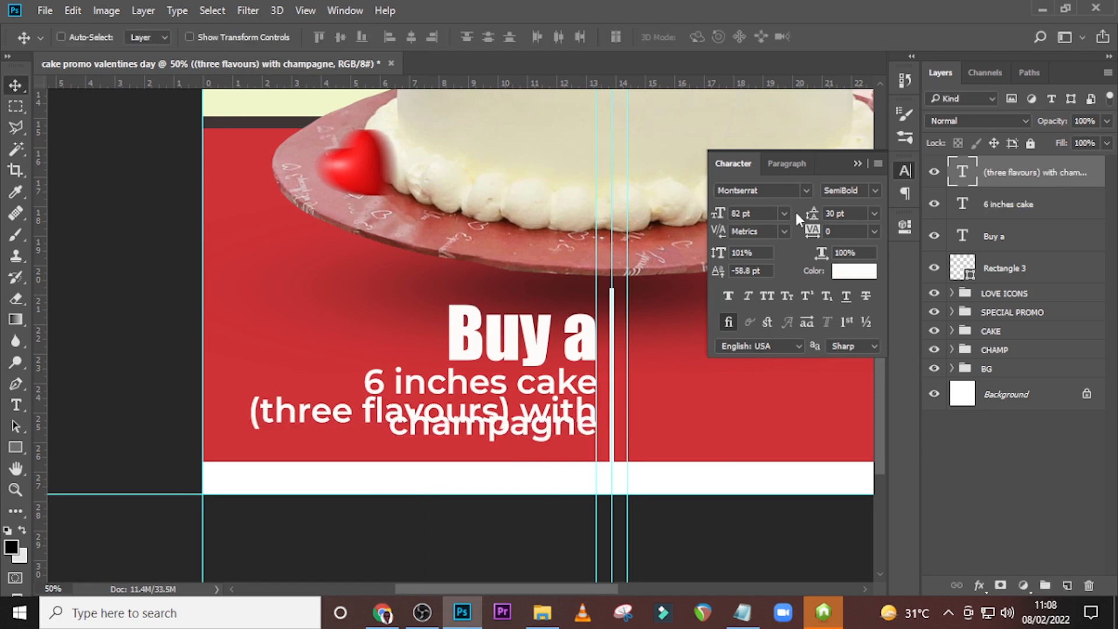
Set the "(three flavours) with champagne" text to the Italic style at 60 pt with 60 pt leading.
click(871, 190)
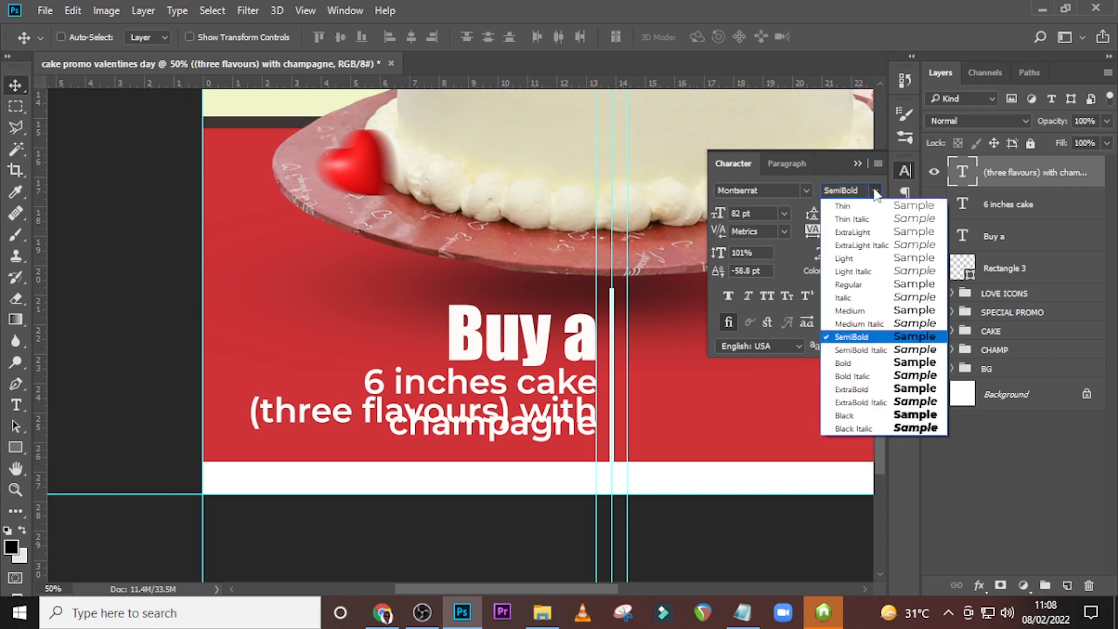
click(847, 297)
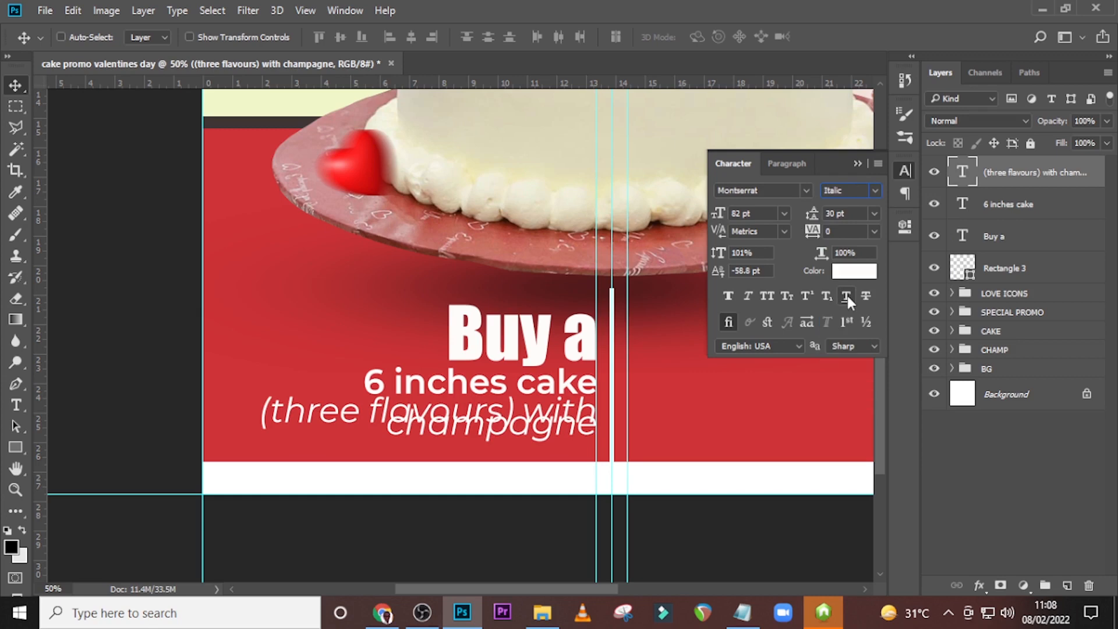
click(748, 213)
click(718, 216)
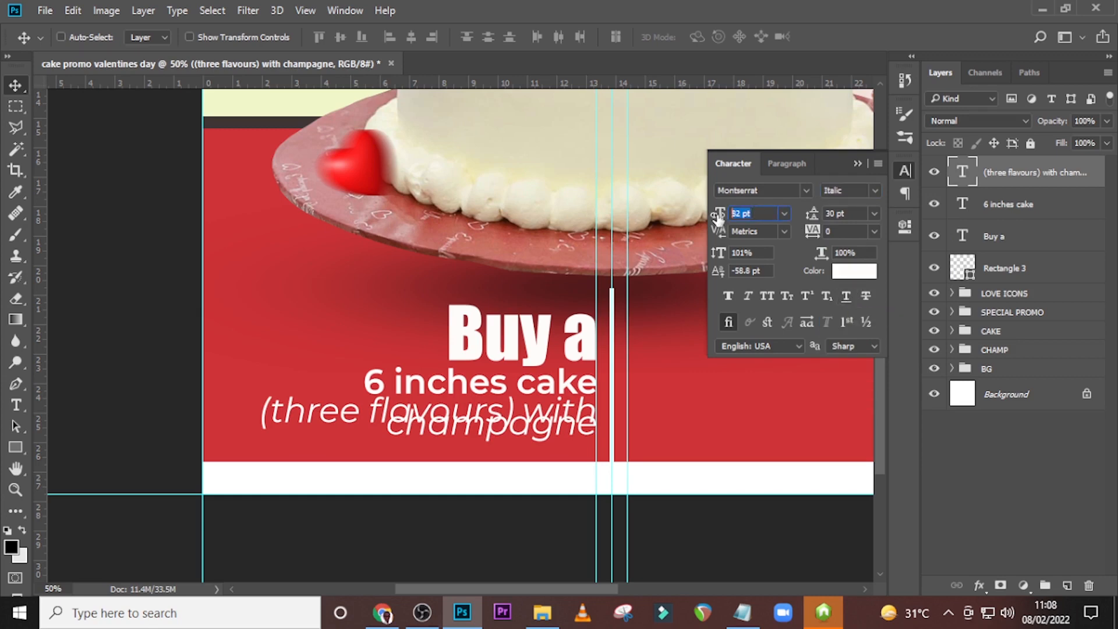
text(60)
key(Return)
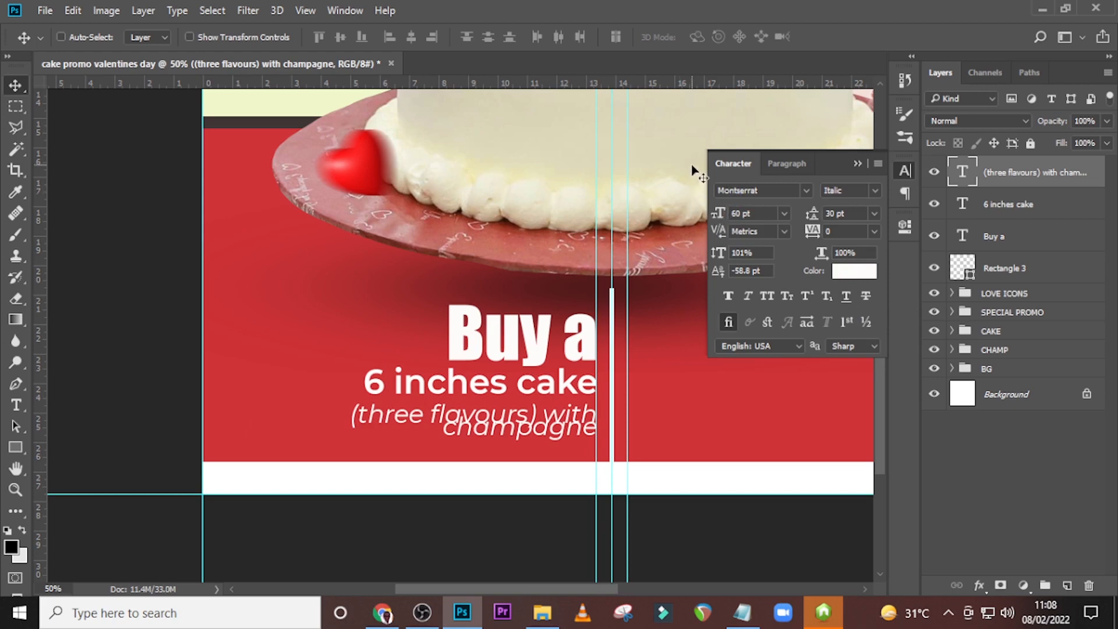
click(851, 211)
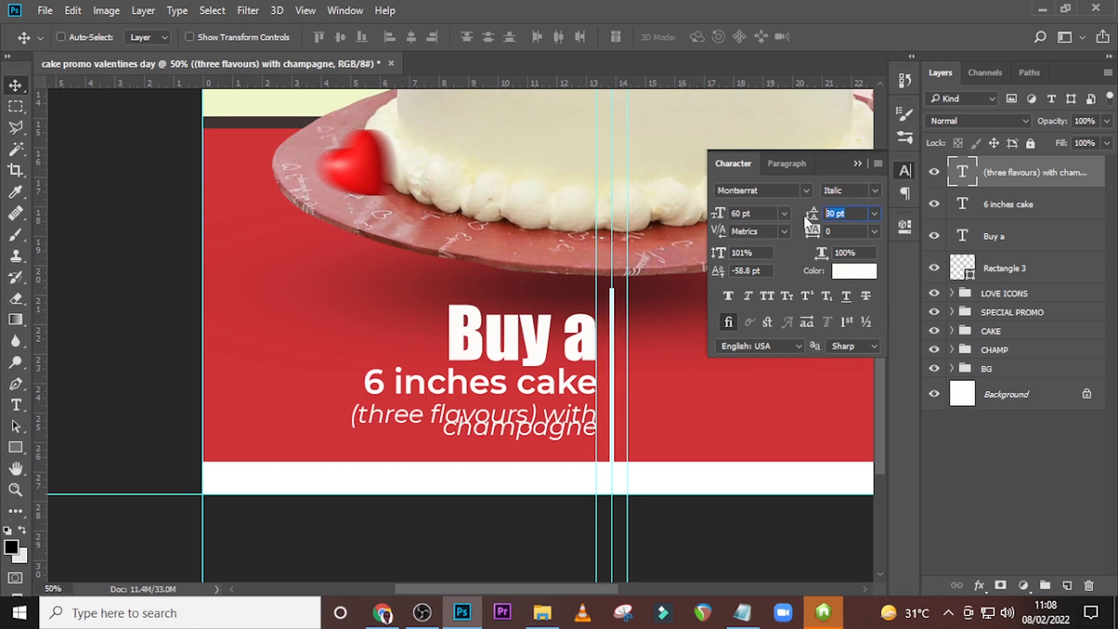
text(60)
key(Return)
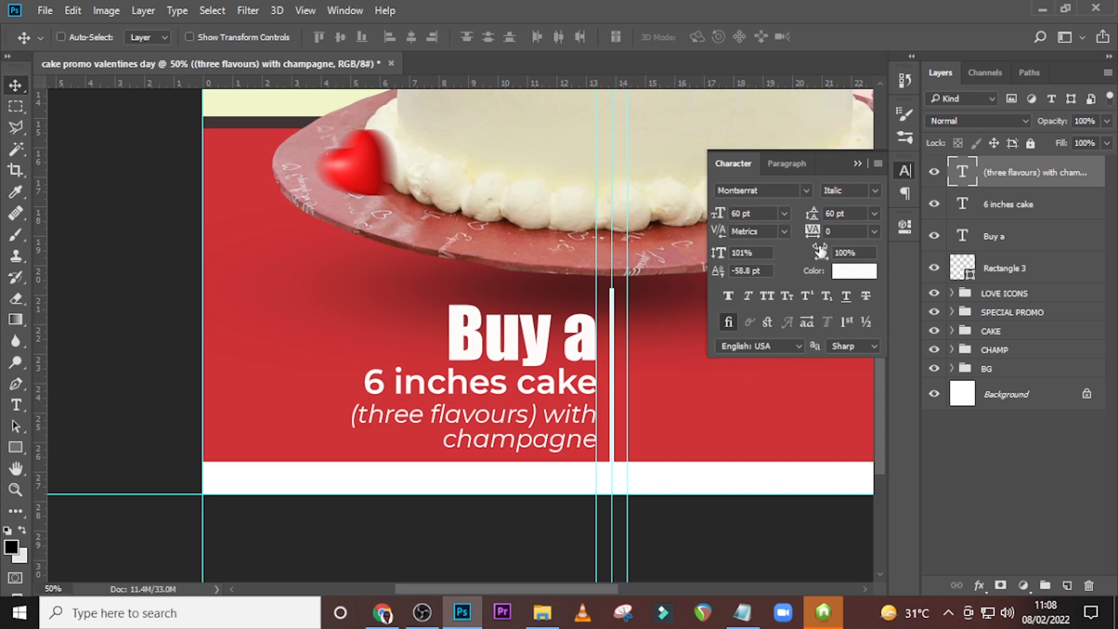
click(854, 272)
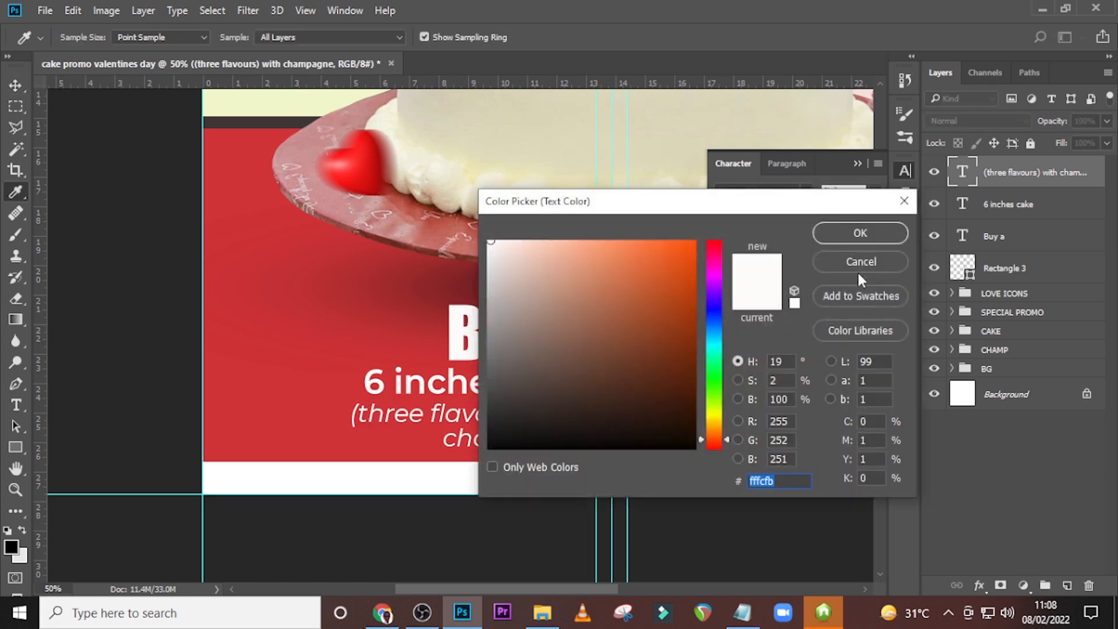
text(0)
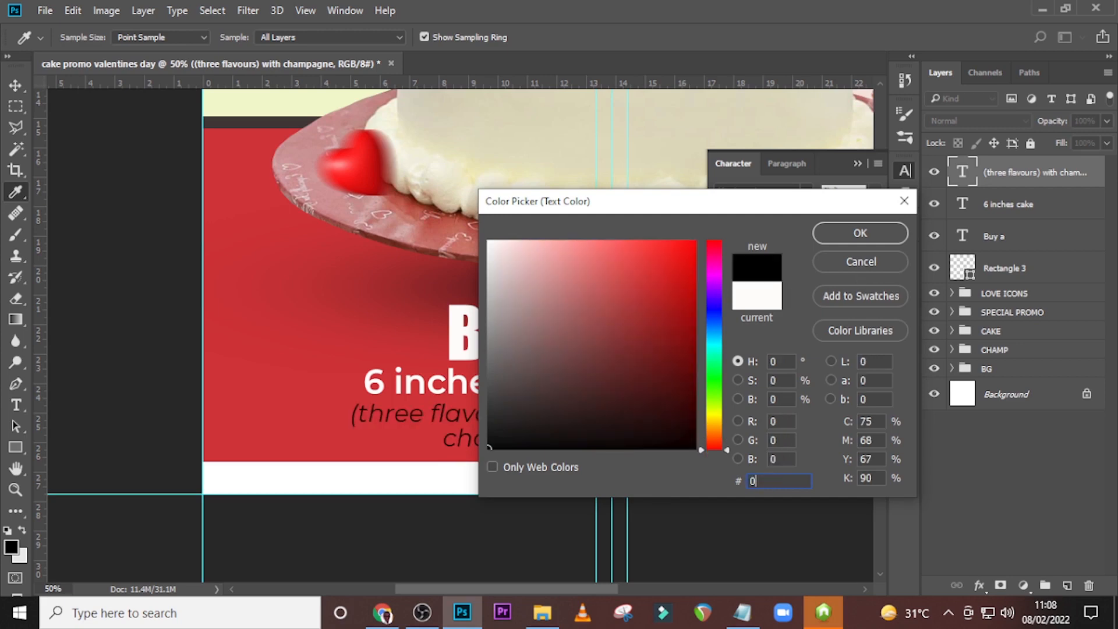
text(F1)
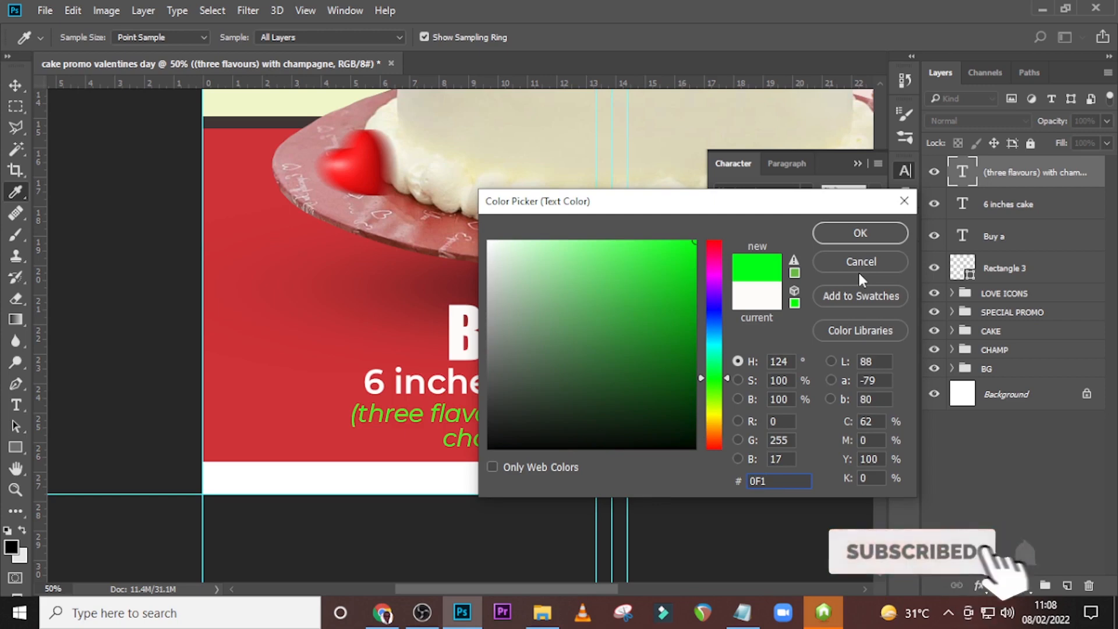
key(Return)
key(ctrl+z)
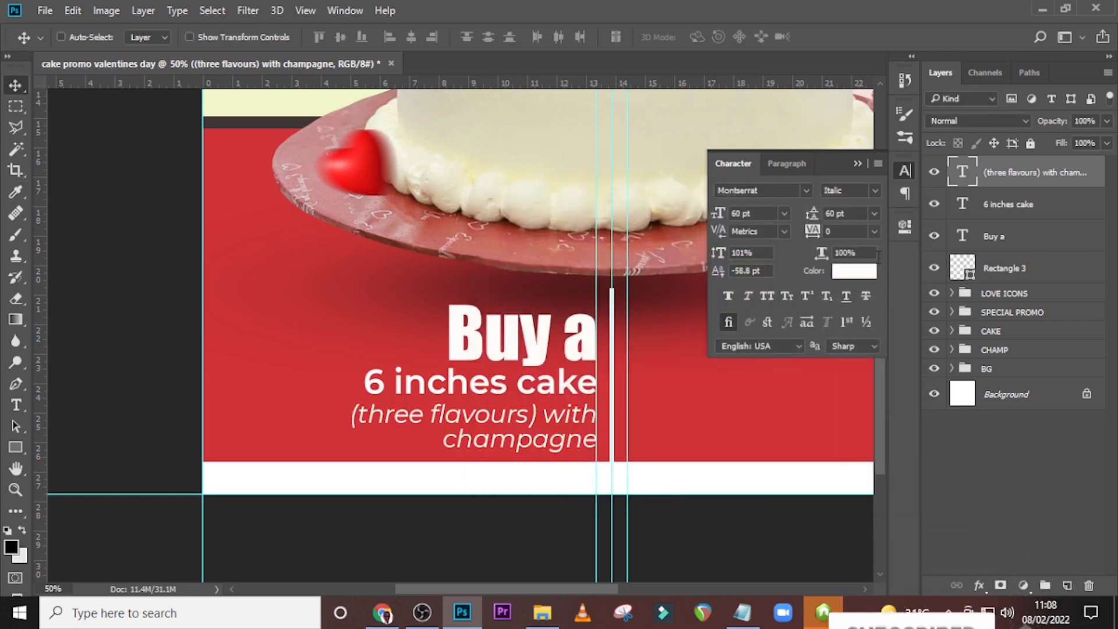
Set the "(three flavours) with champagne" text colour to yellow F1D659.
click(850, 271)
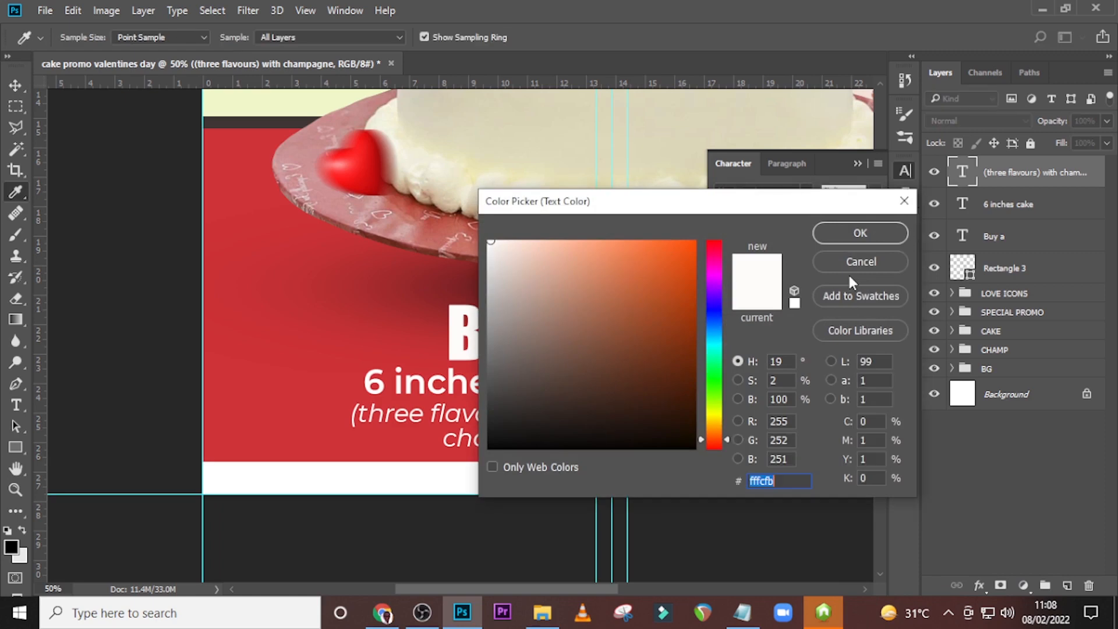
text(F1)
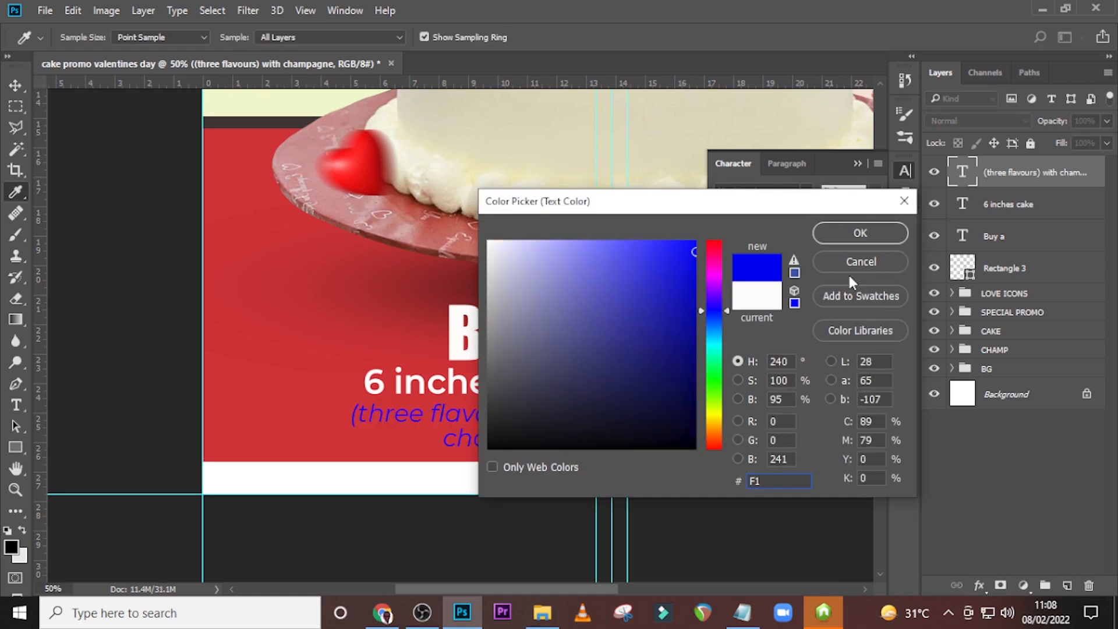
text(D6)
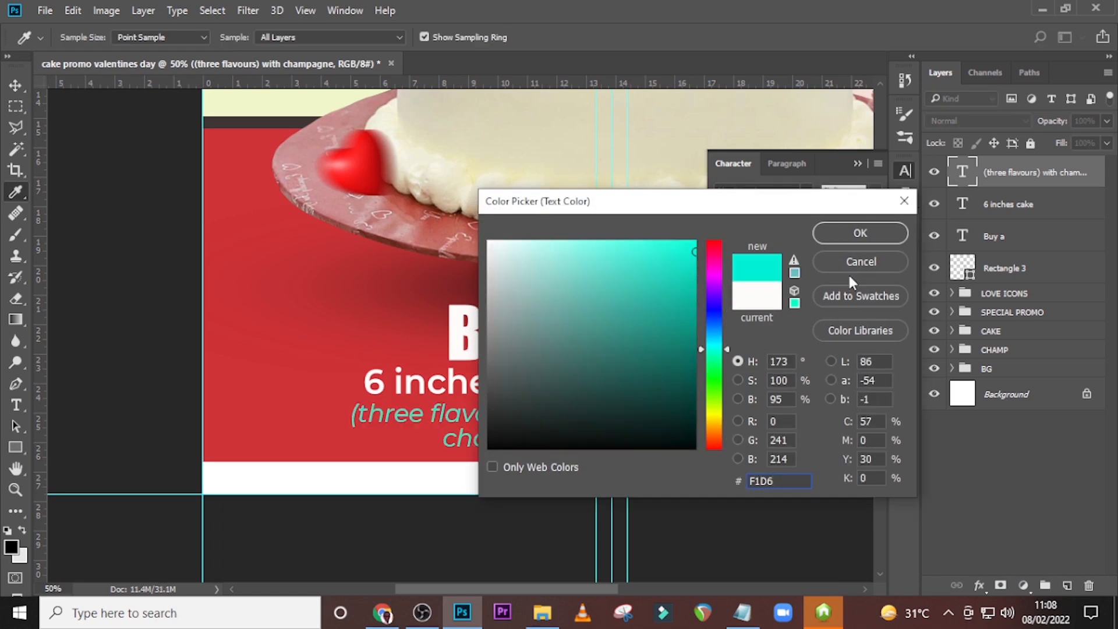
text(59)
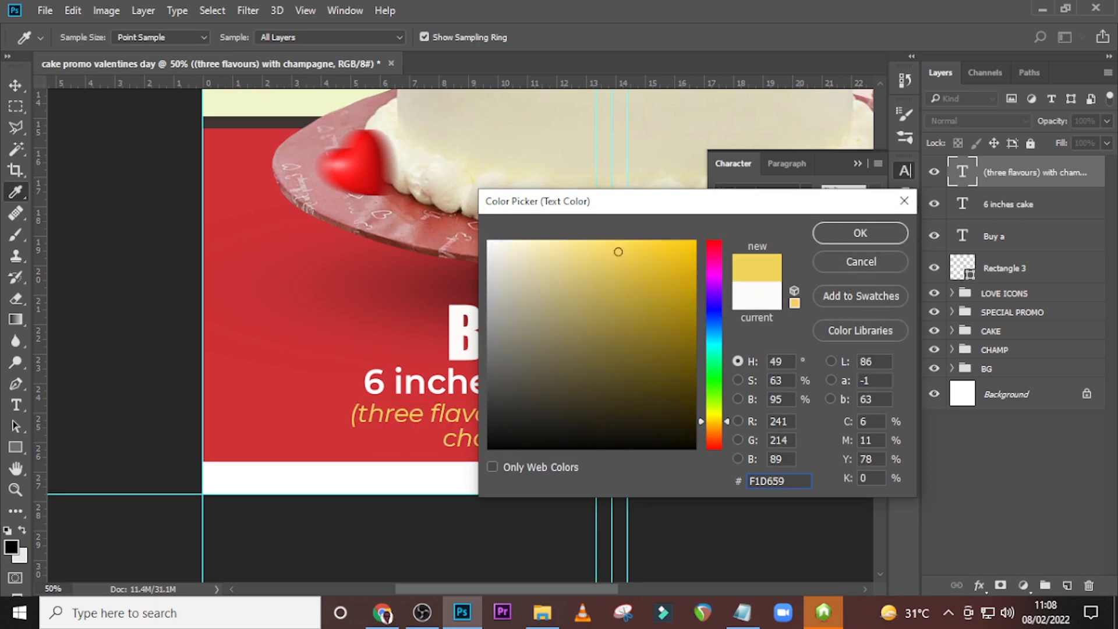
click(861, 234)
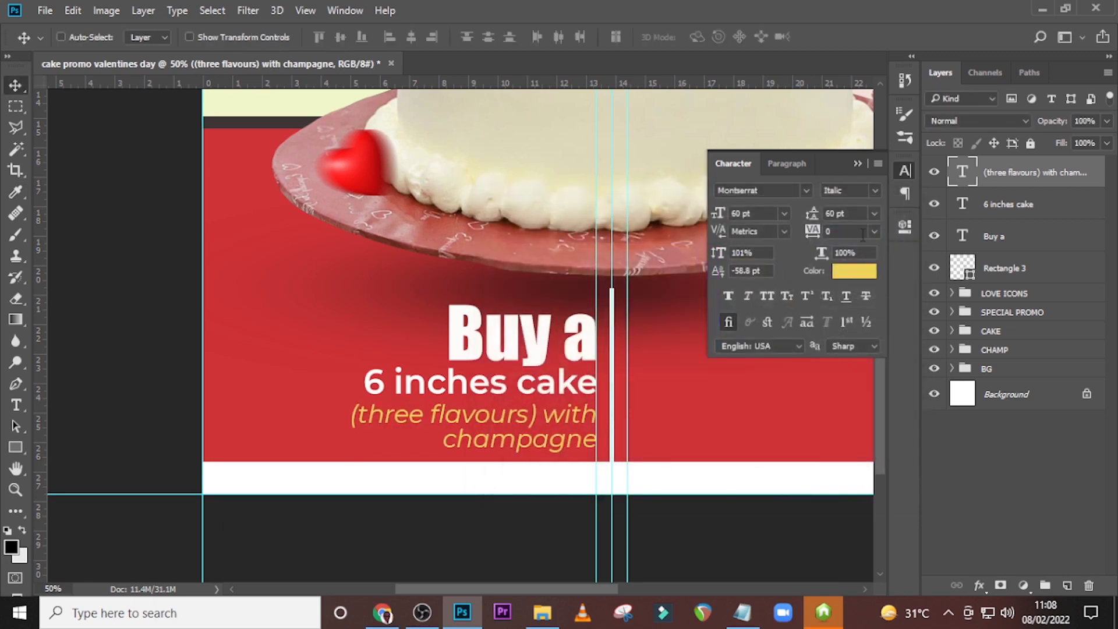
Nudge the "(three flavours) with champagne" text up closer to "6 inches cake" and select both text layers.
click(1014, 178)
key(Up)
key(Up)
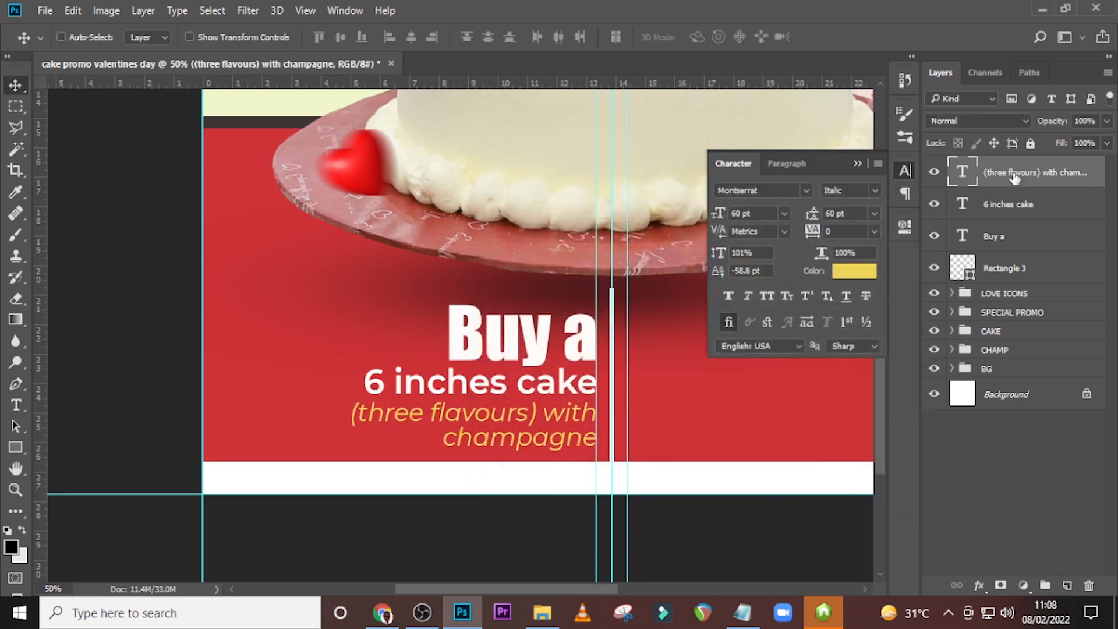
key(Up)
key(Up)
key(Up)
key(Up)
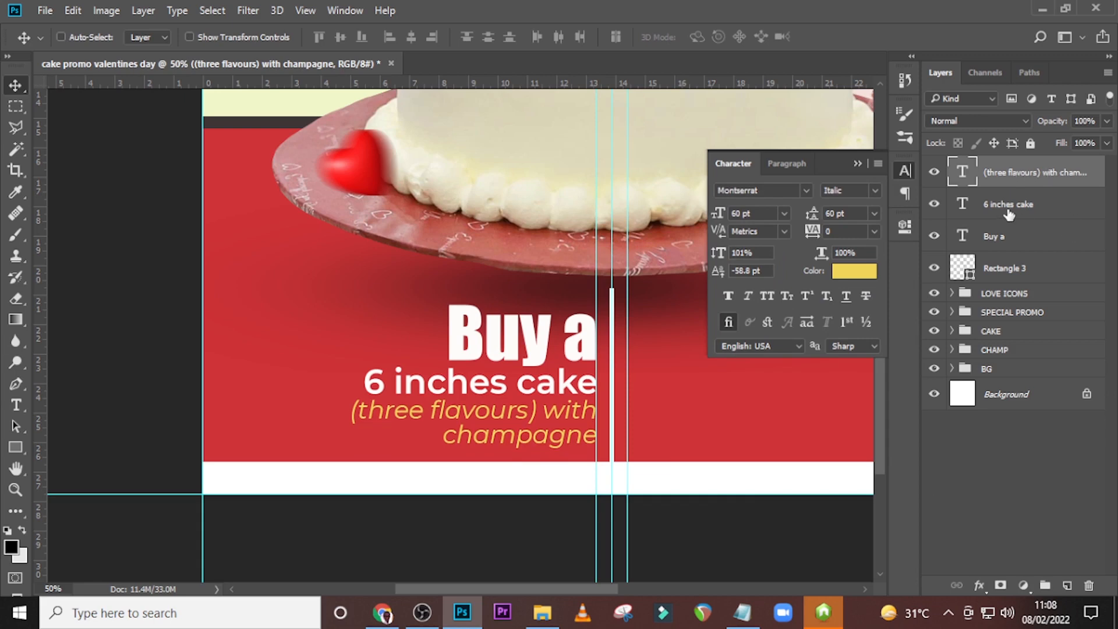
ctrl+click(1008, 211)
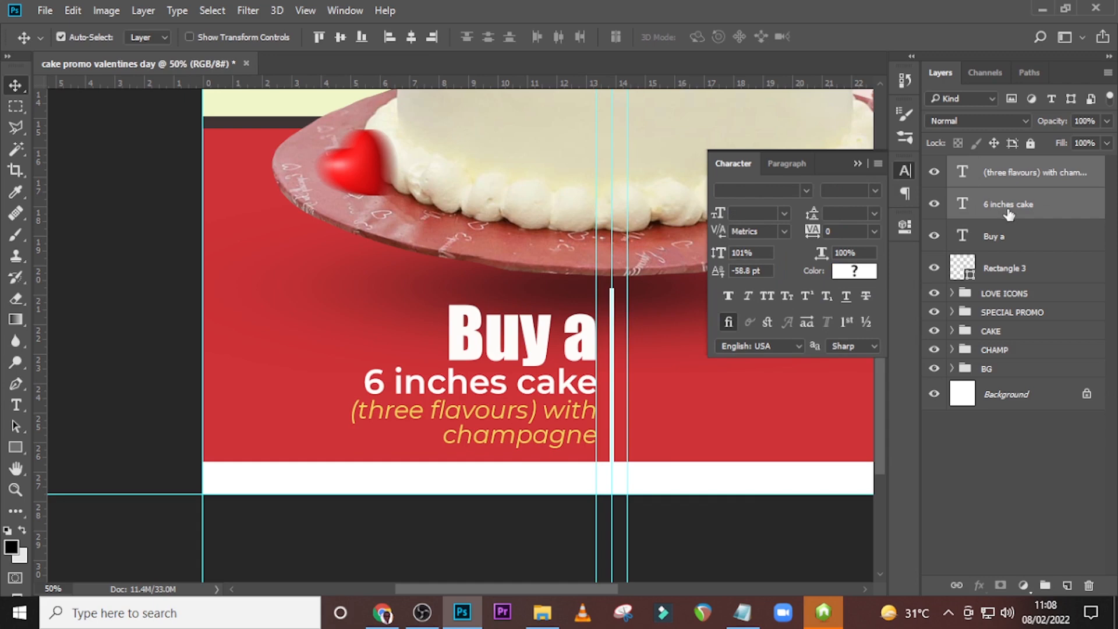
Draw a circle about 212 px wide above "Buy a" with the Ellipse tool and fill it white.
scroll(637, 250, up, 3)
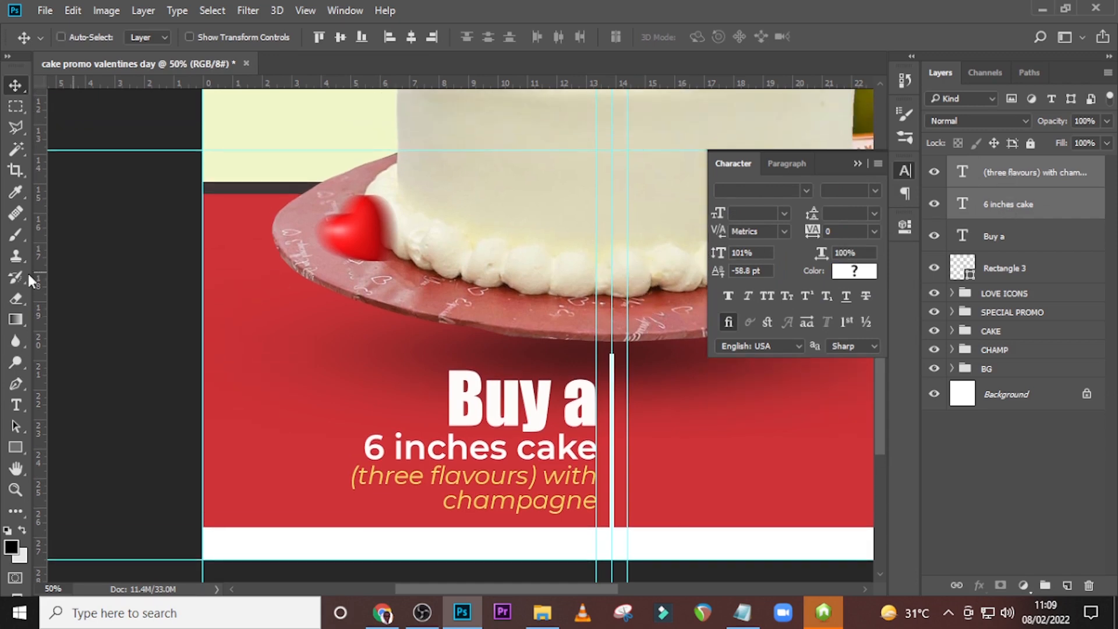
click(16, 446)
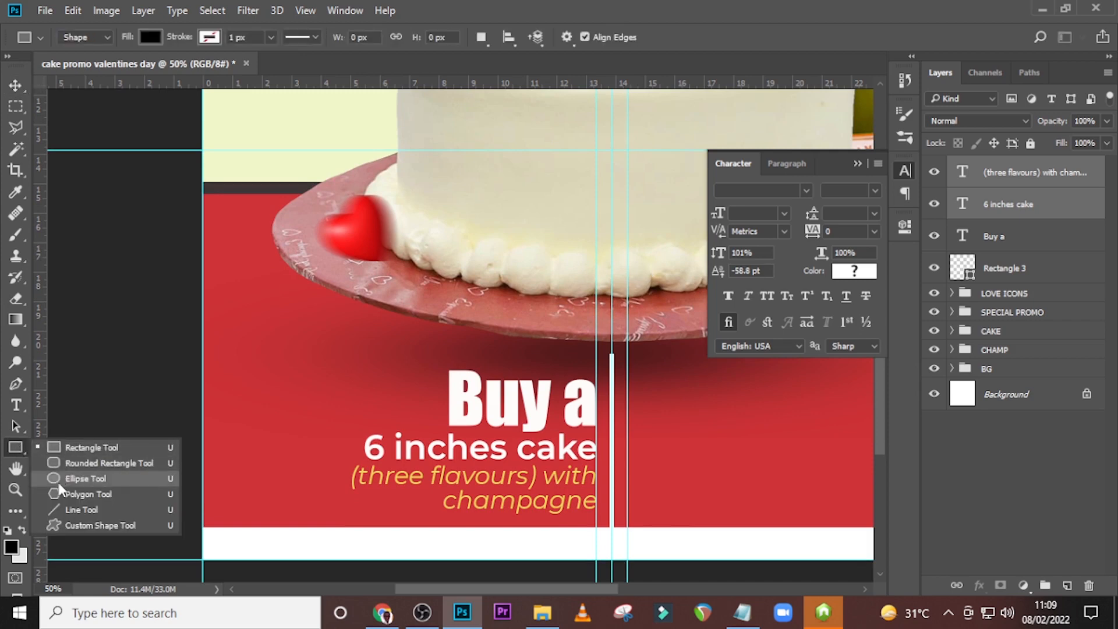
click(75, 478)
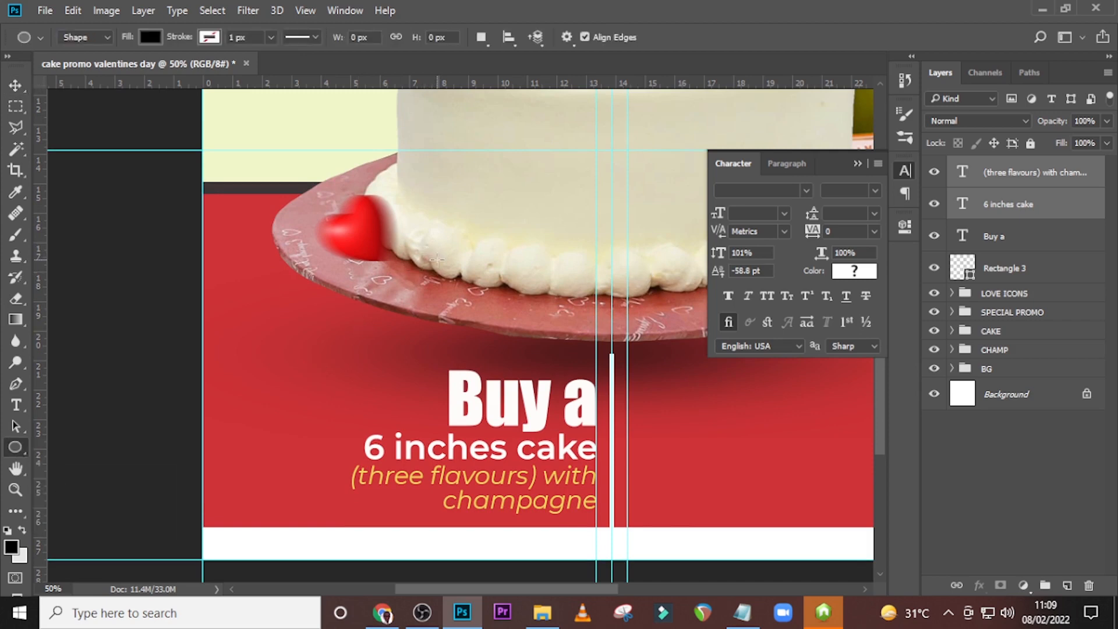
drag(437, 260, 524, 346)
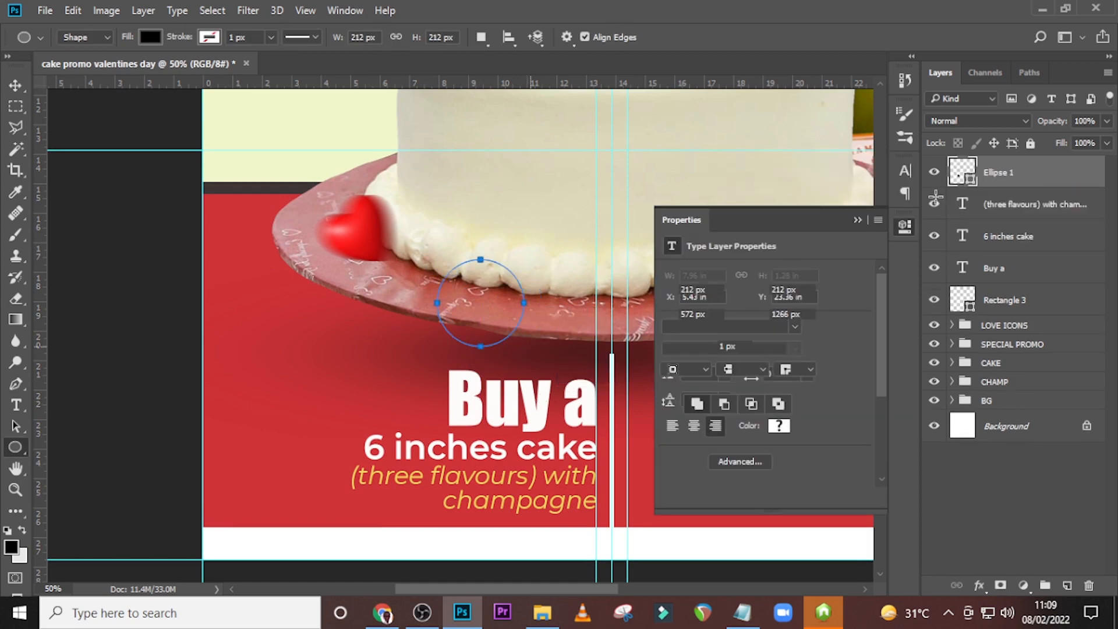
click(671, 346)
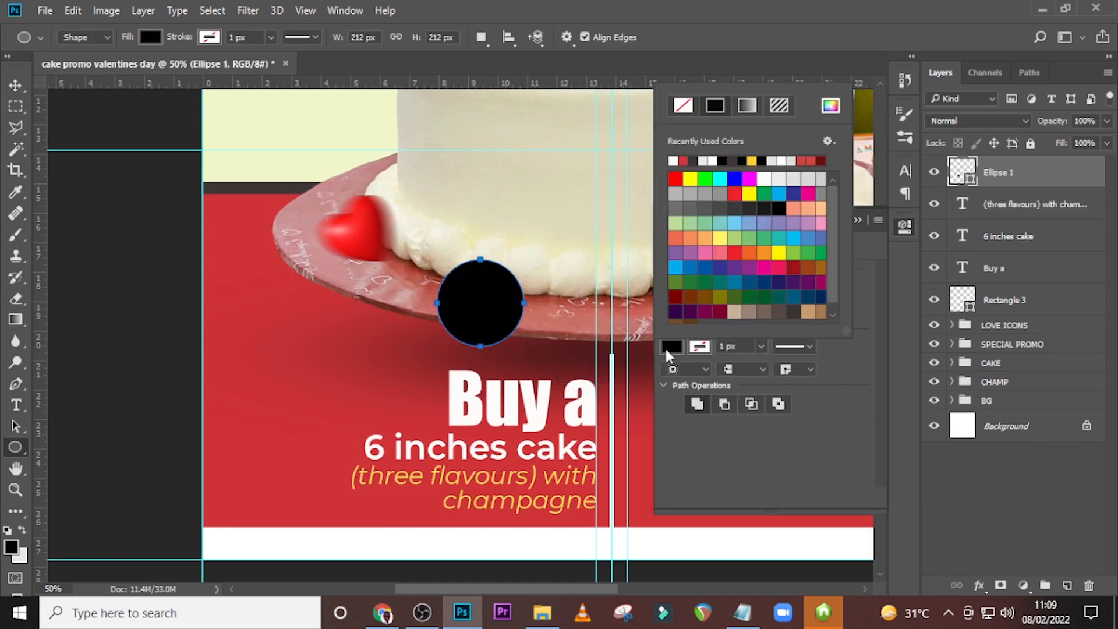
click(674, 161)
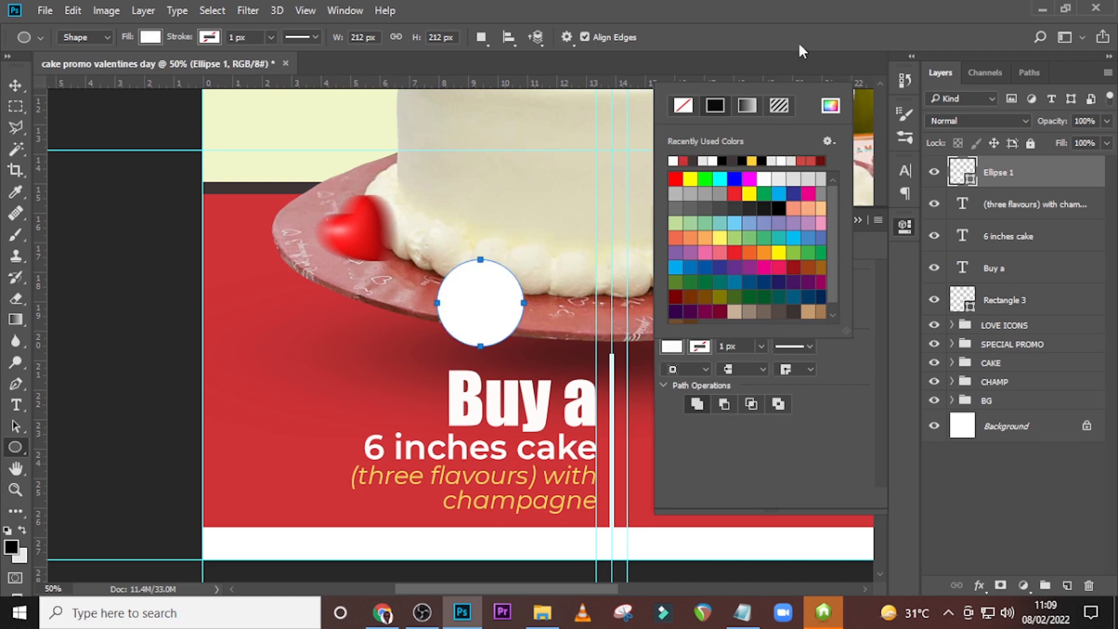
click(798, 47)
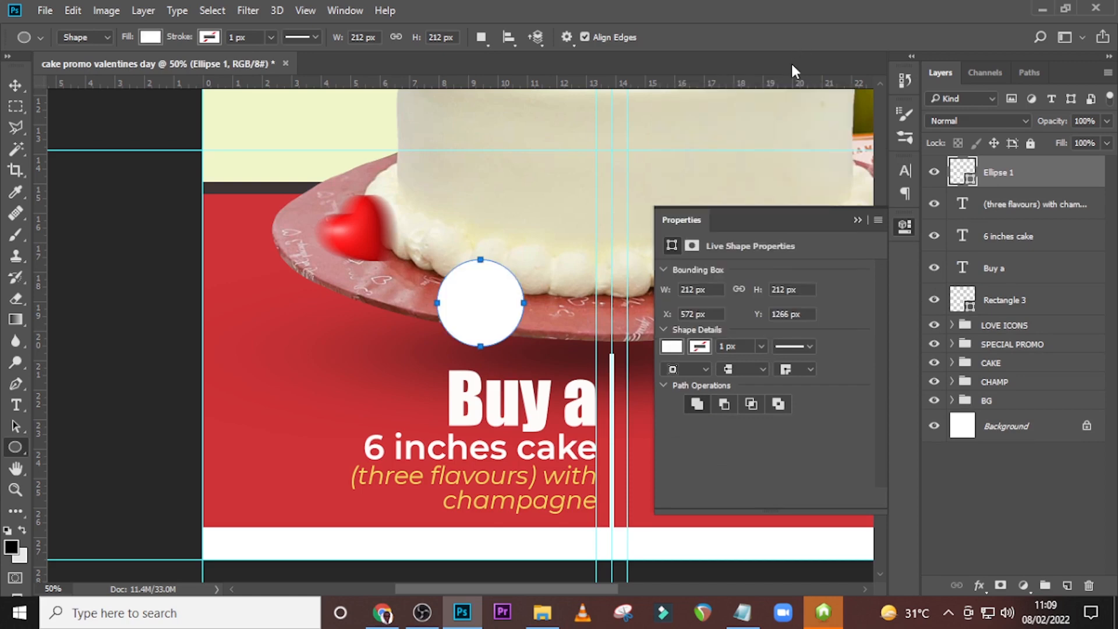
Move the white circle slightly toward the central line so it sits over the plate's lower edge above "Buy a".
key(ctrl+0)
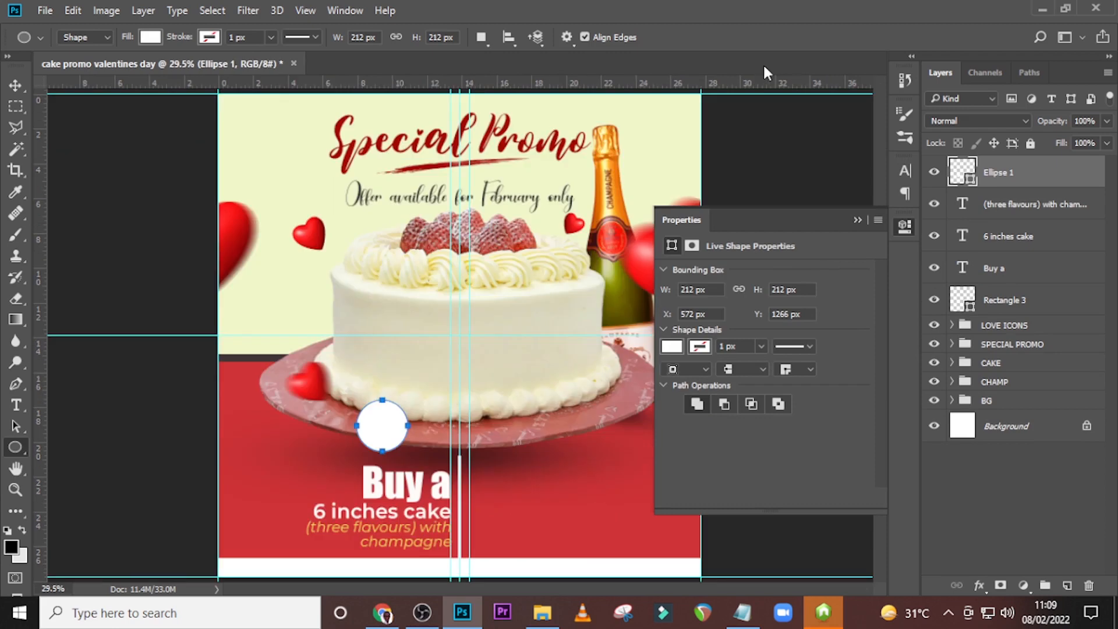
click(857, 220)
key(v)
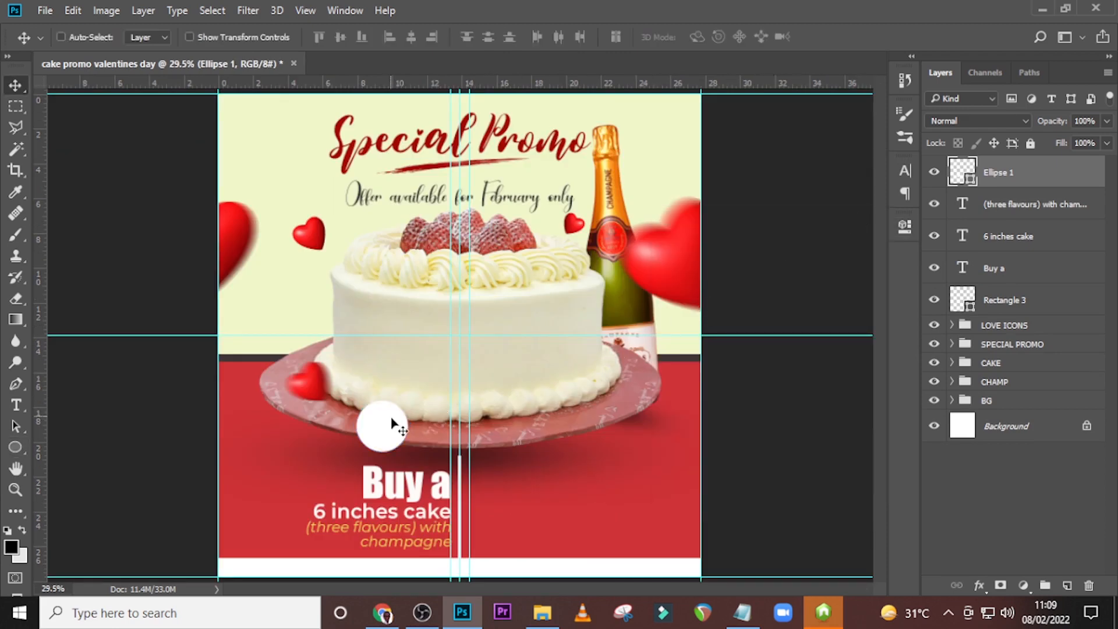
drag(397, 427, 425, 430)
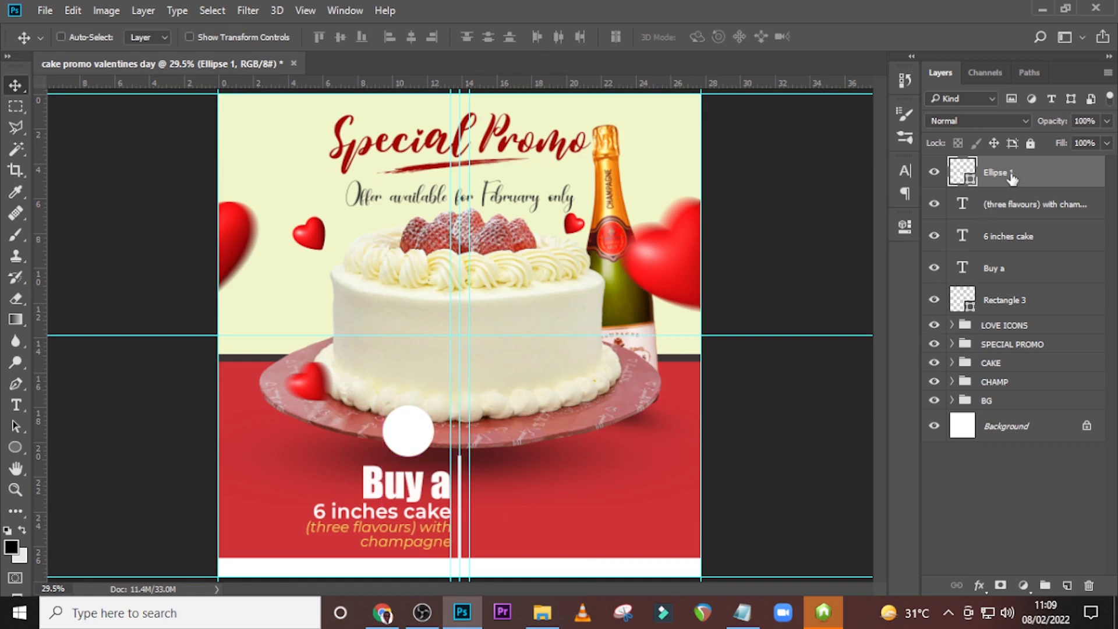
Duplicate the white circle and give the copy a drop shadow with 19% spread and 43 px size.
key(ctrl+j)
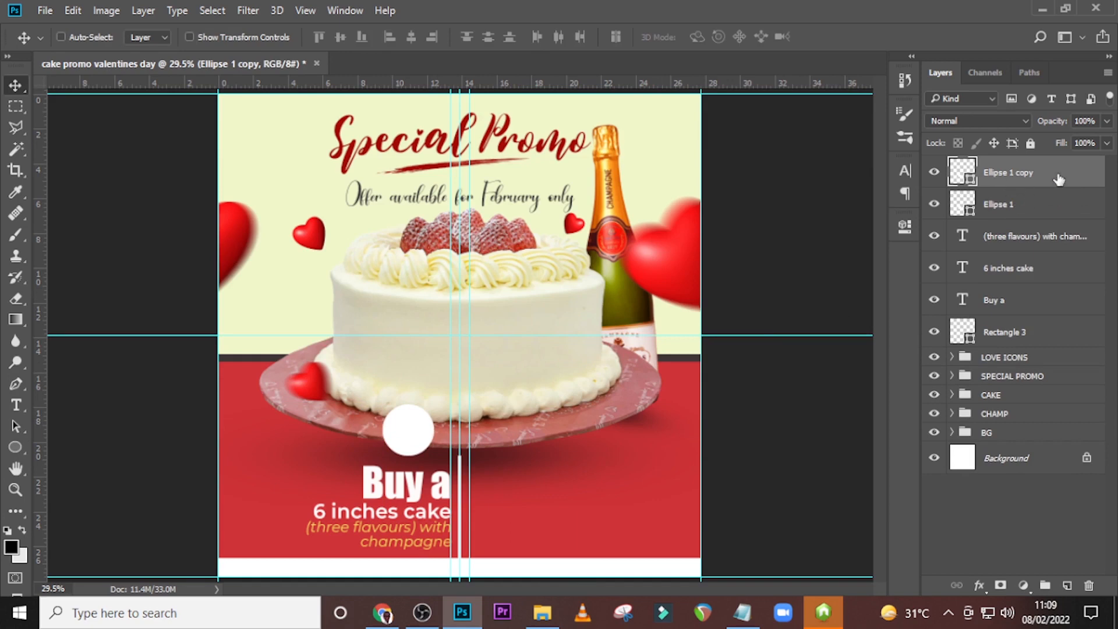
double_click(1095, 170)
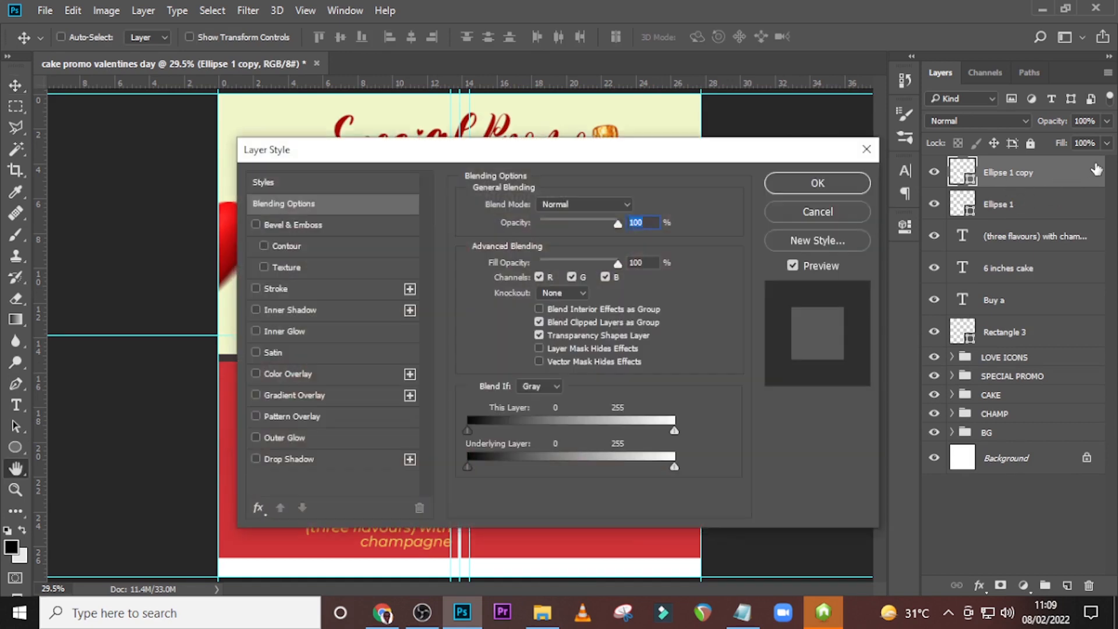
click(273, 458)
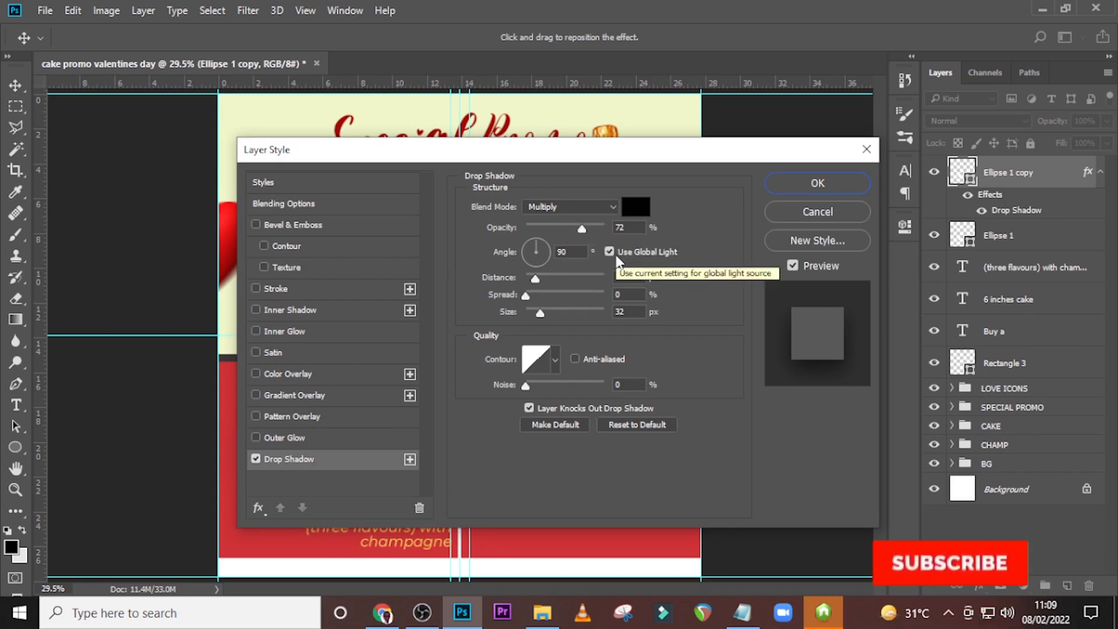
click(616, 294)
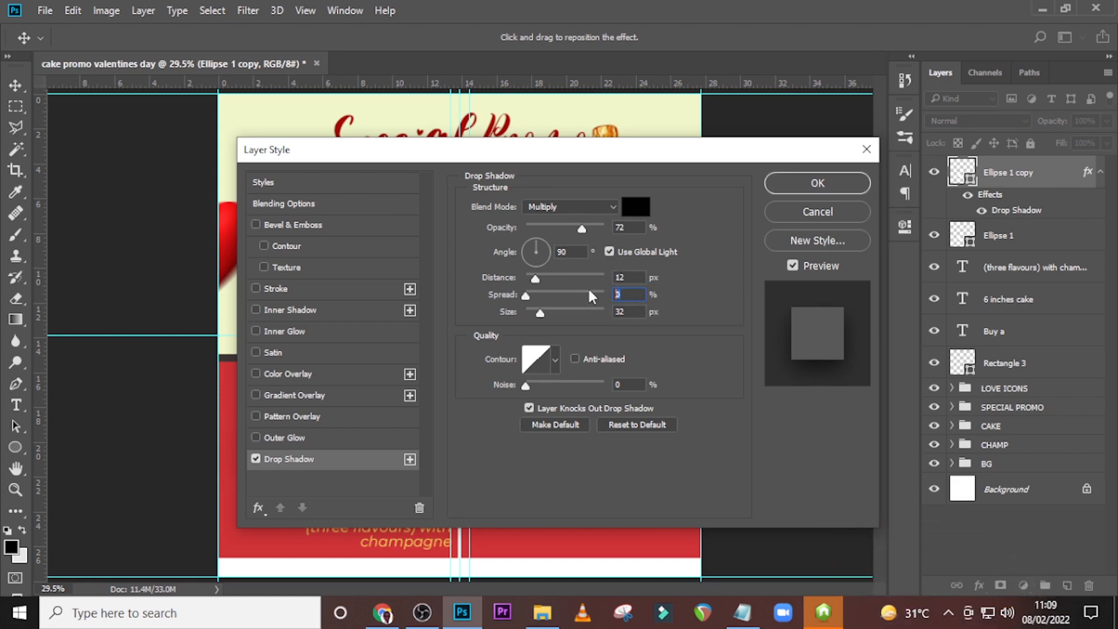
text(19)
key(Tab)
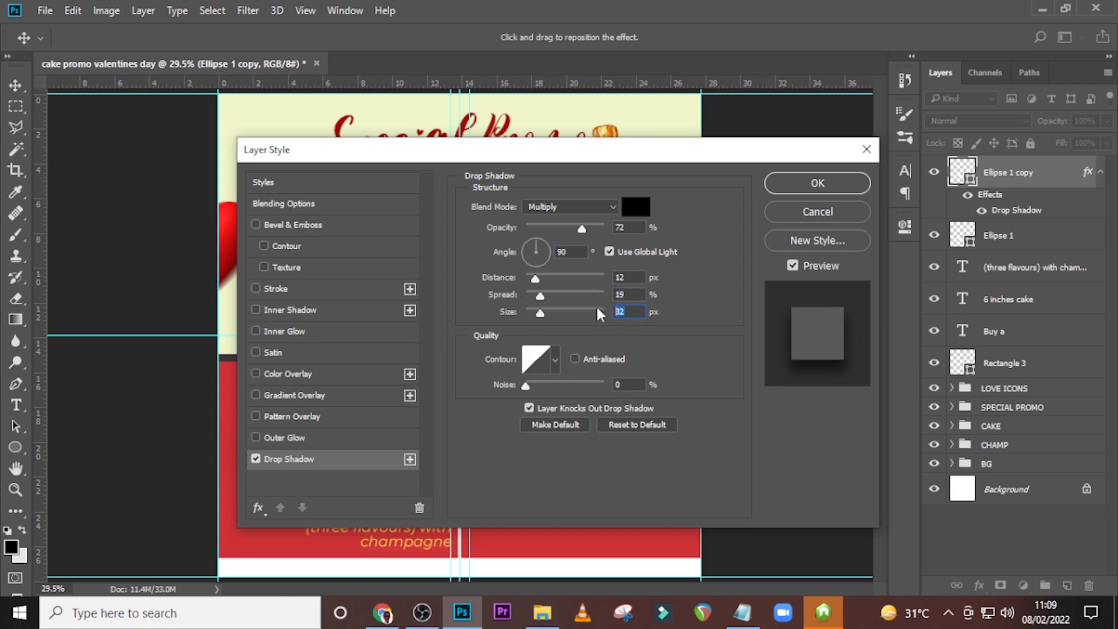
text(43)
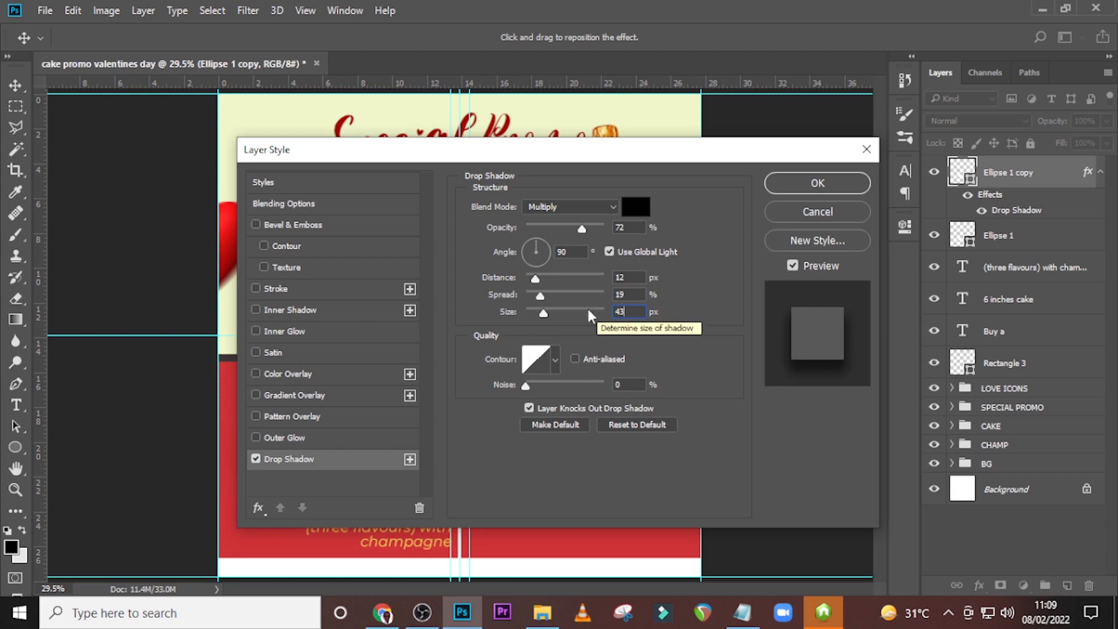
click(805, 184)
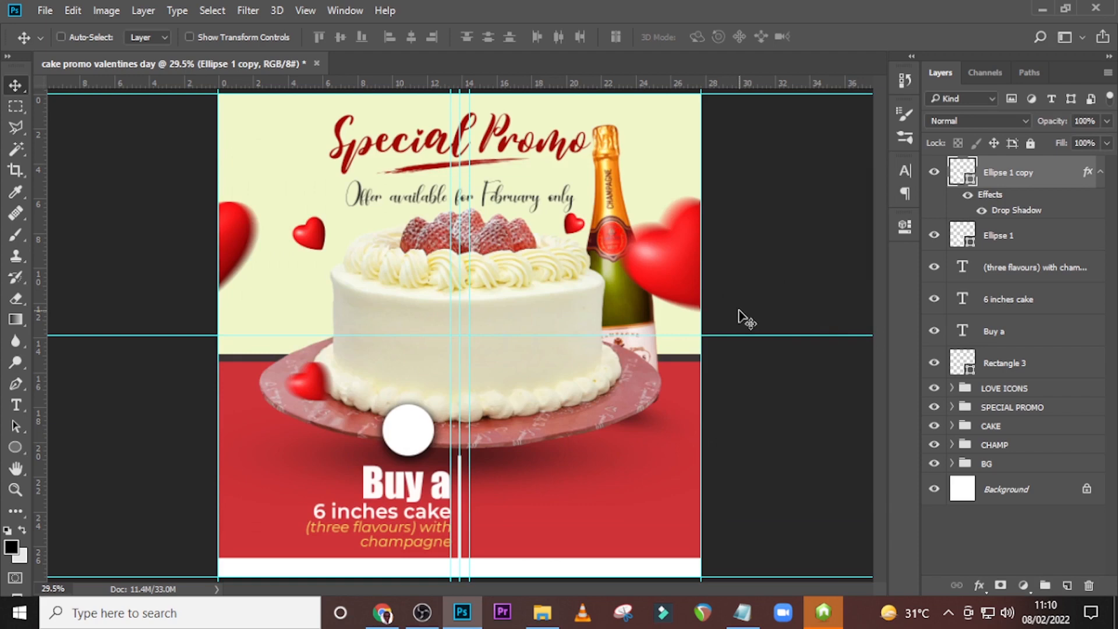
Scale the original circle beneath the shadowed copy from its centre to about 110% to form an outer ring.
click(1015, 239)
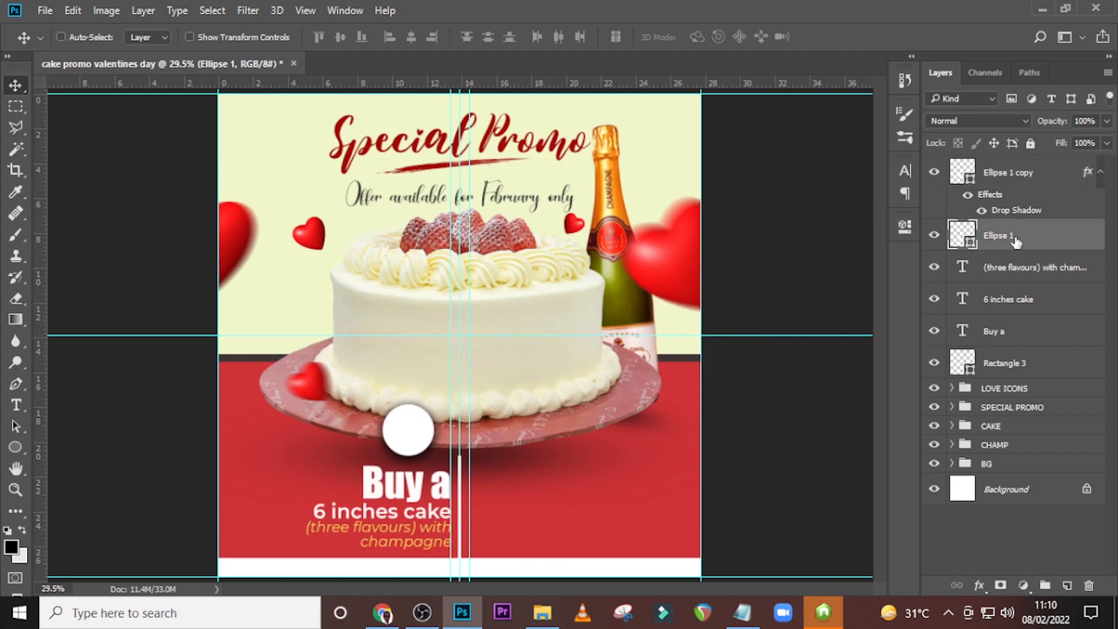
key(ctrl+t)
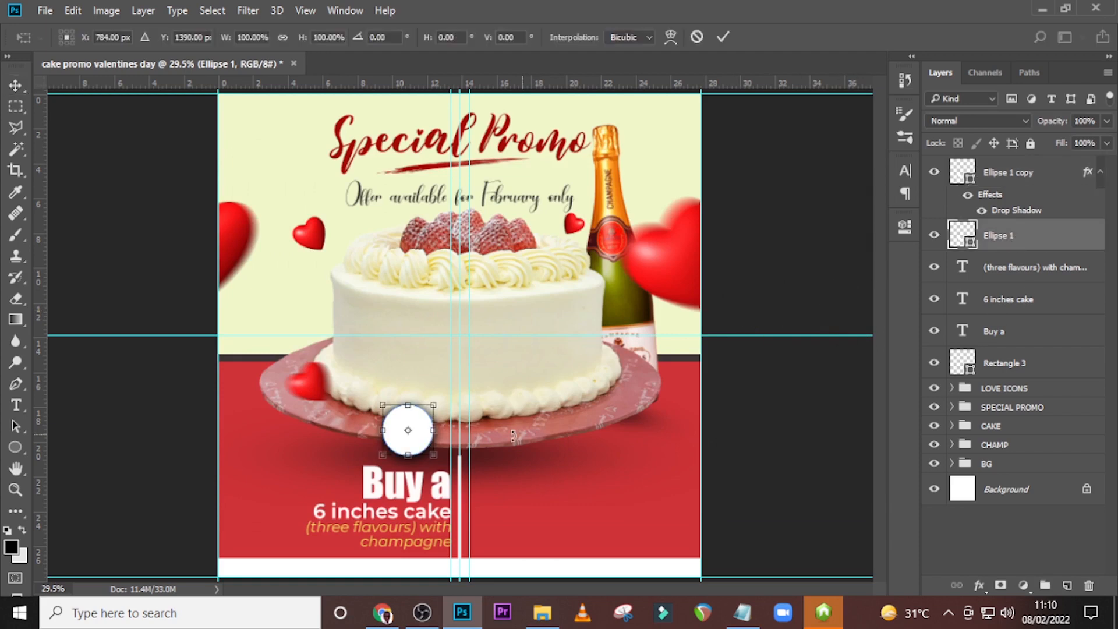
drag(434, 455, 441, 459)
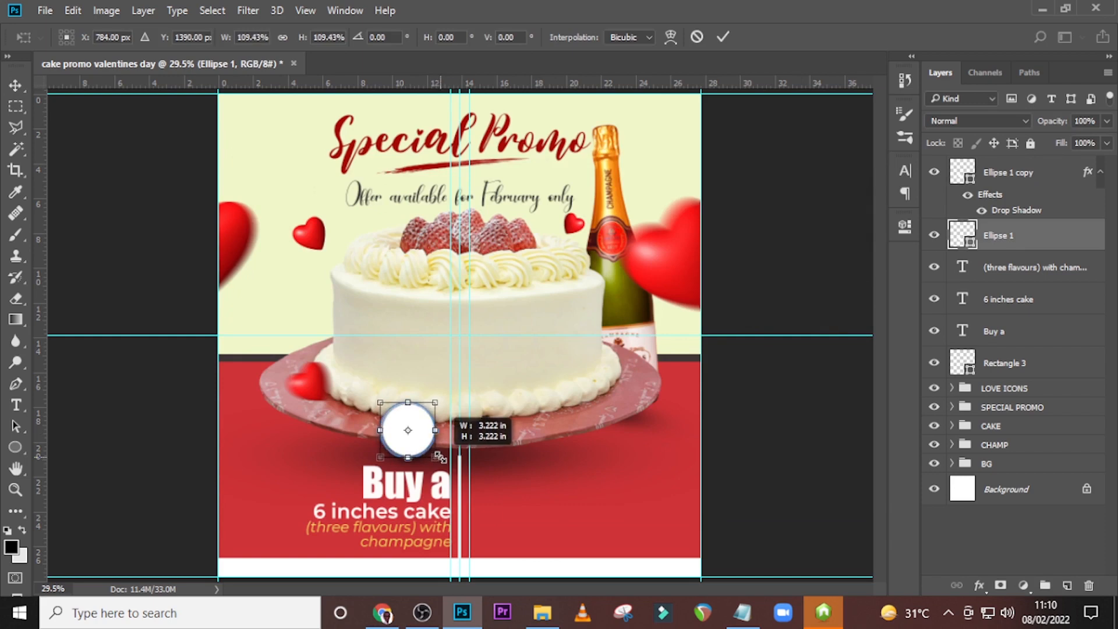
drag(441, 459, 444, 458)
key(ctrl+plus)
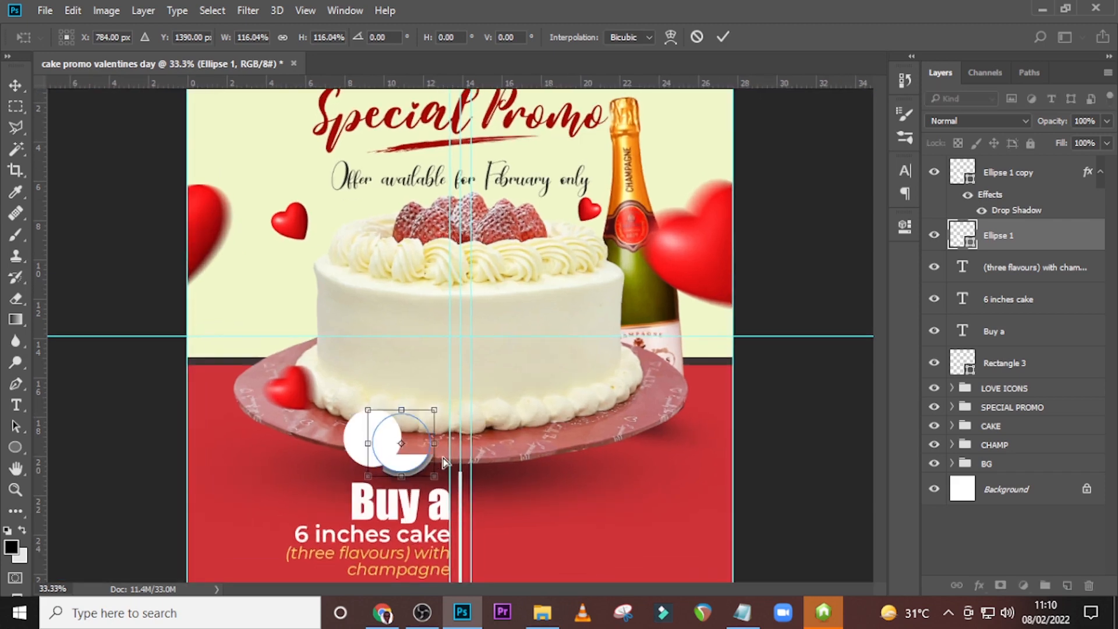
key(ctrl+plus)
scroll(315, 476, down, 1)
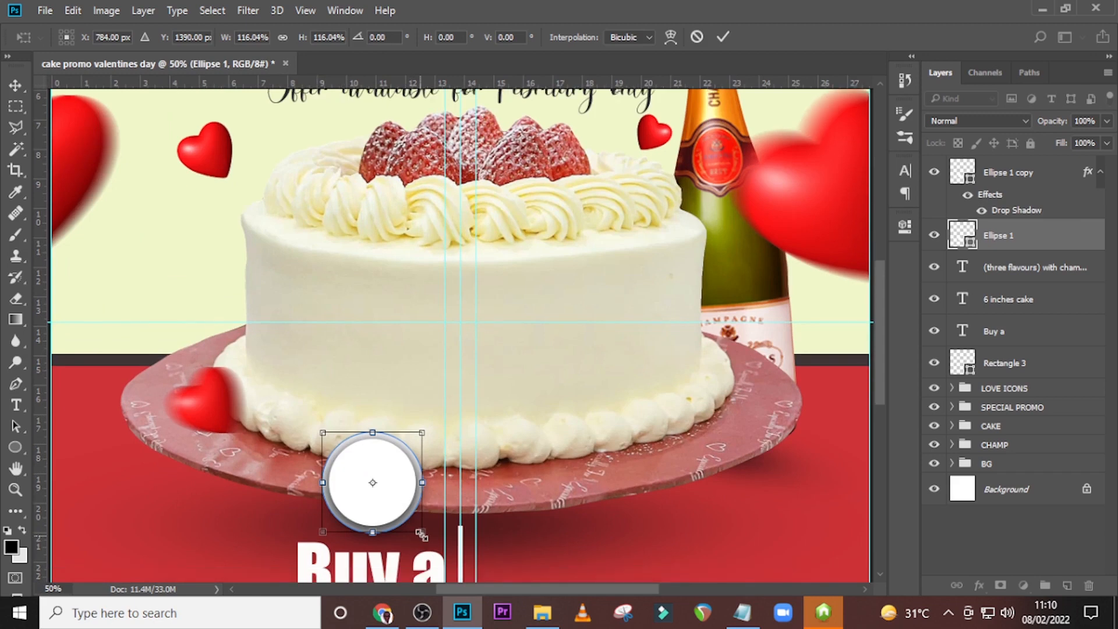
drag(425, 534, 420, 532)
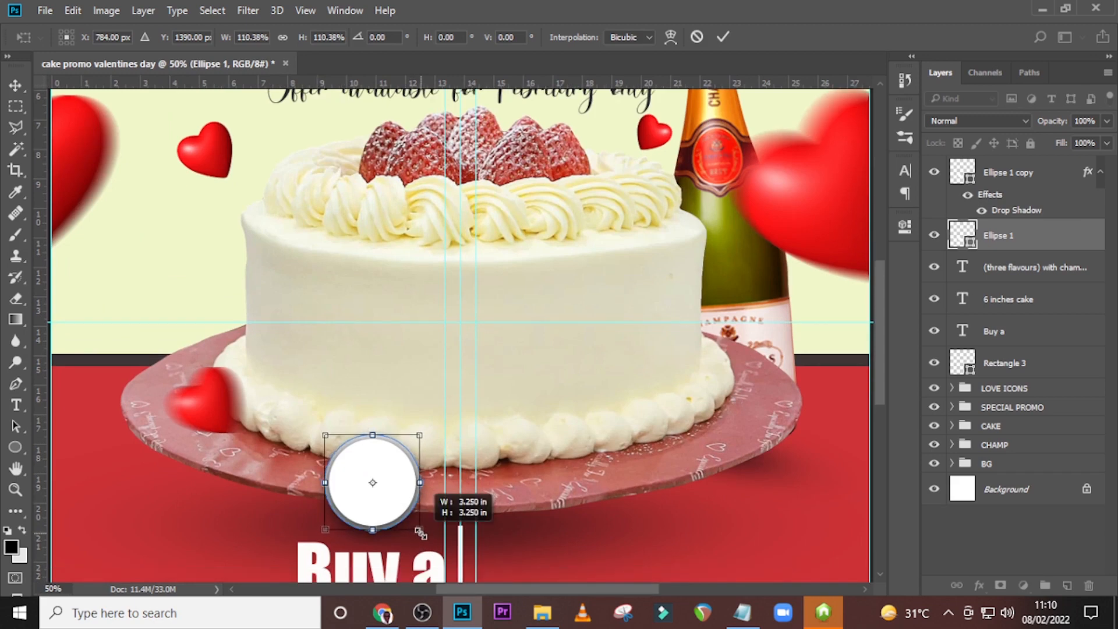
key(Return)
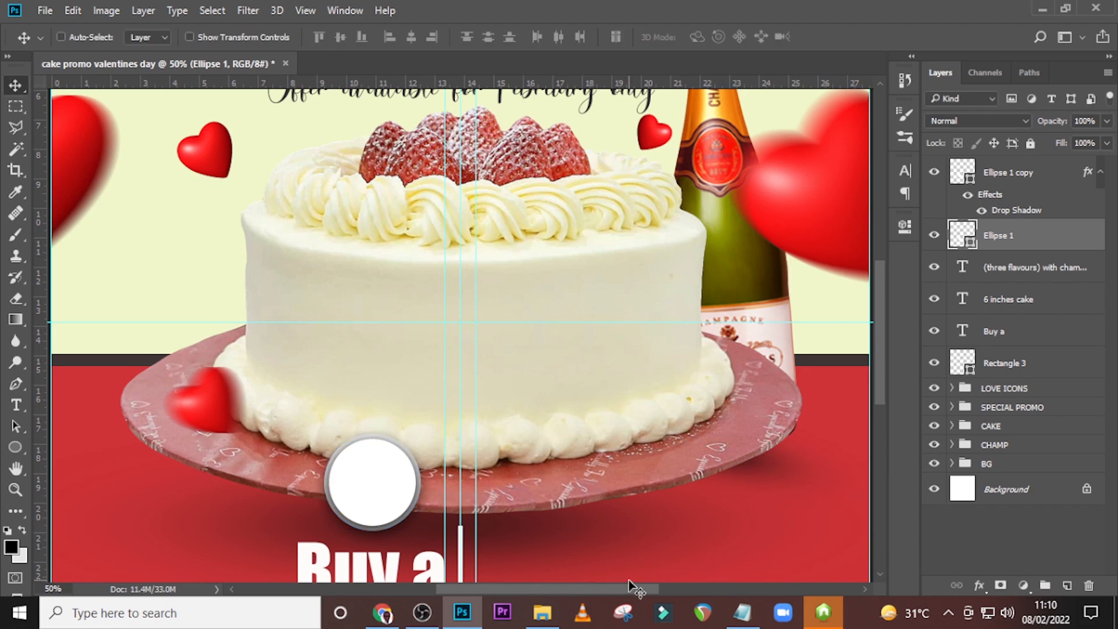
key(ctrl+minus)
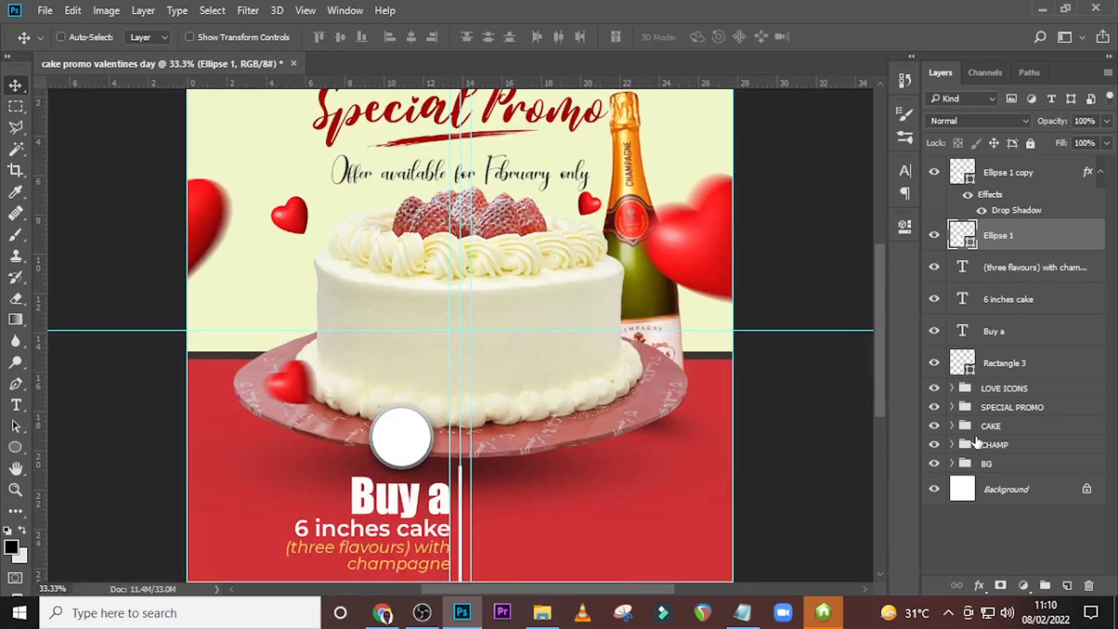
Collapse the circle copy's effects list and add a "150" text on the red area beyond the central line.
click(1100, 173)
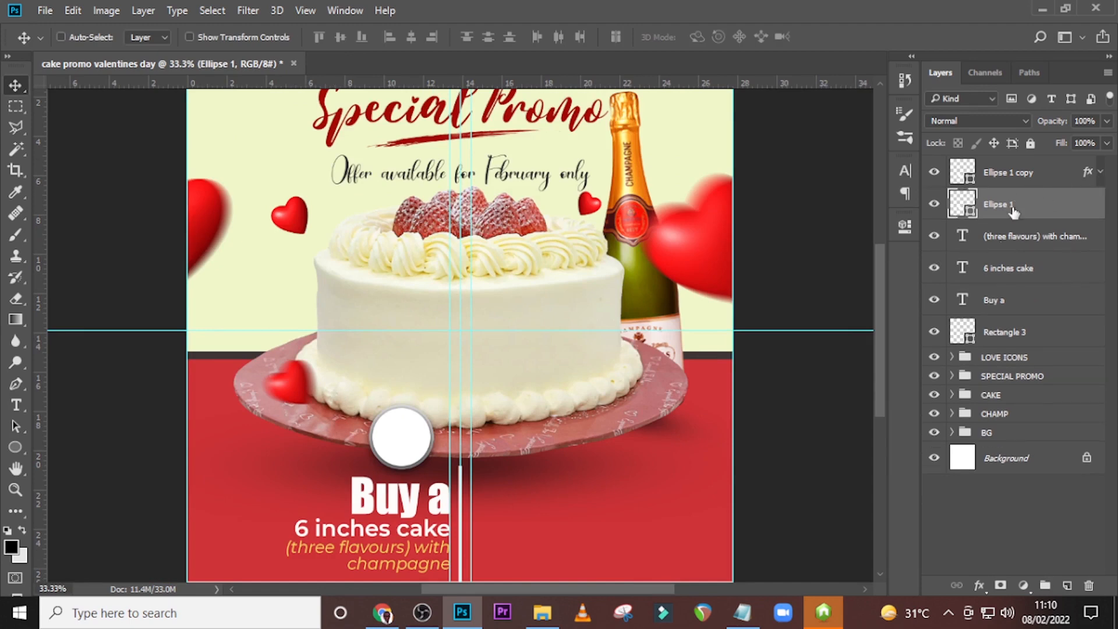
key(t)
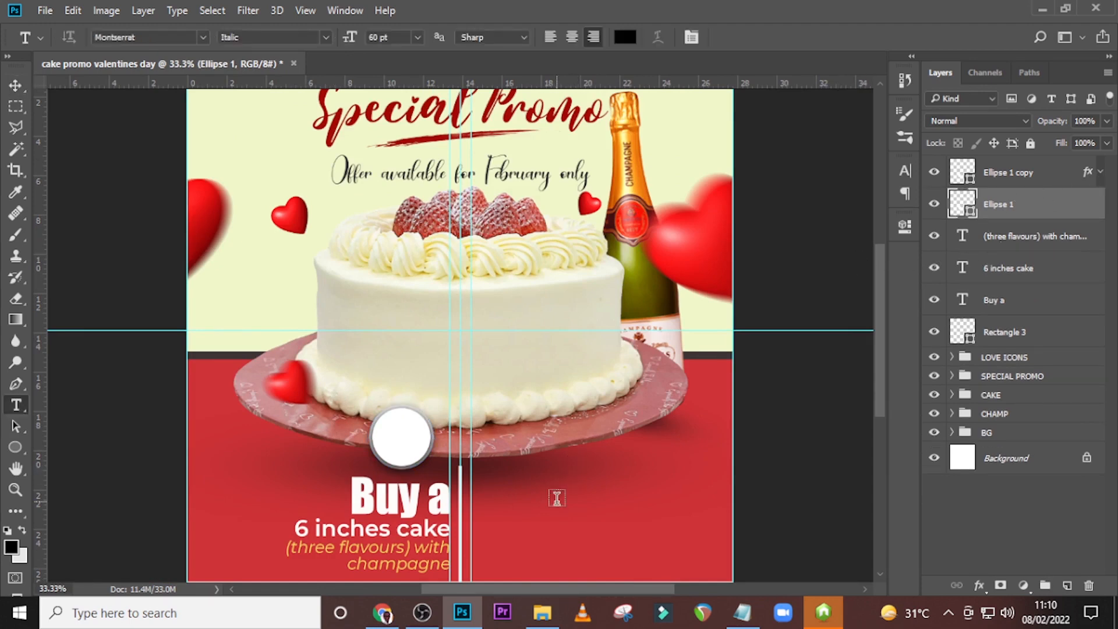
click(557, 497)
text(150)
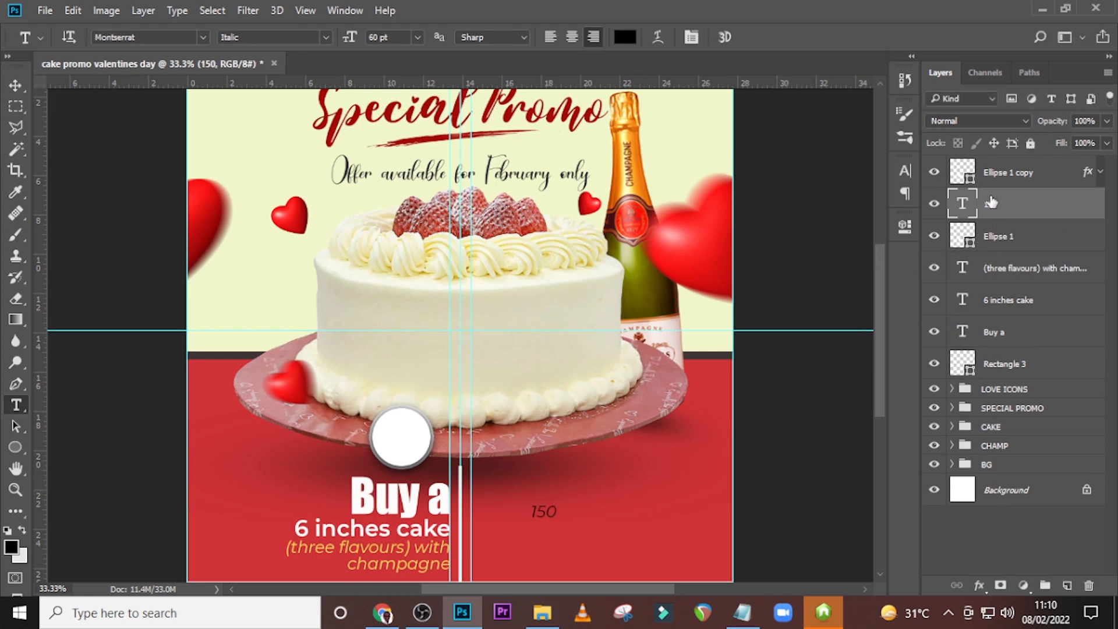
Bring the "150" text in front of the circle copy and place it inside the white circle.
drag(1000, 210, 1001, 170)
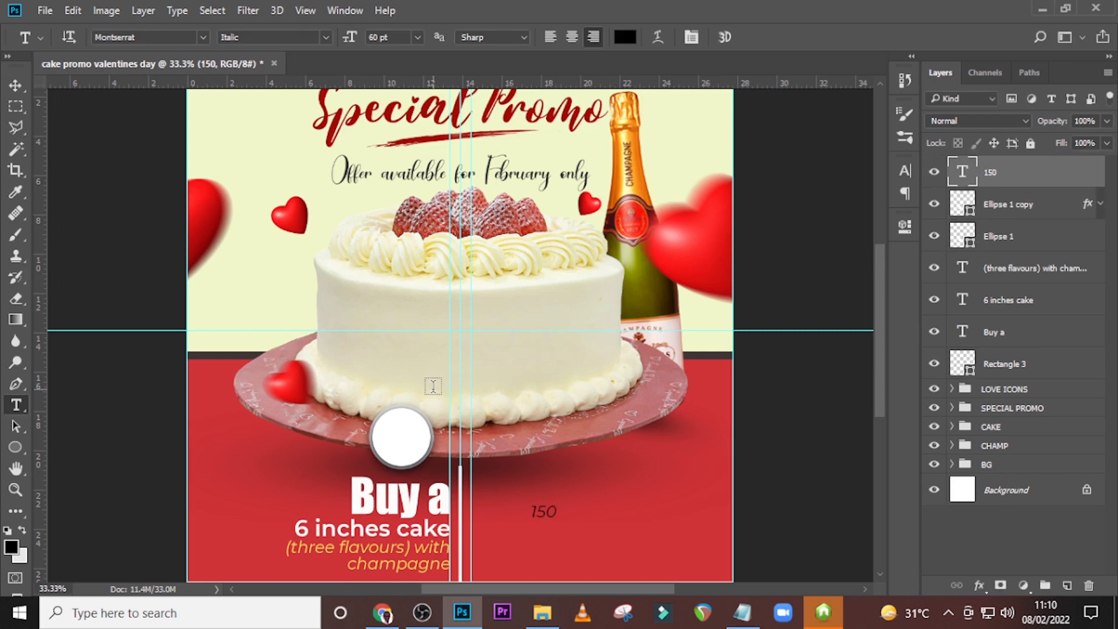
key(v)
drag(559, 529, 437, 443)
Set the "150" text in Impact at 121 pt.
click(905, 170)
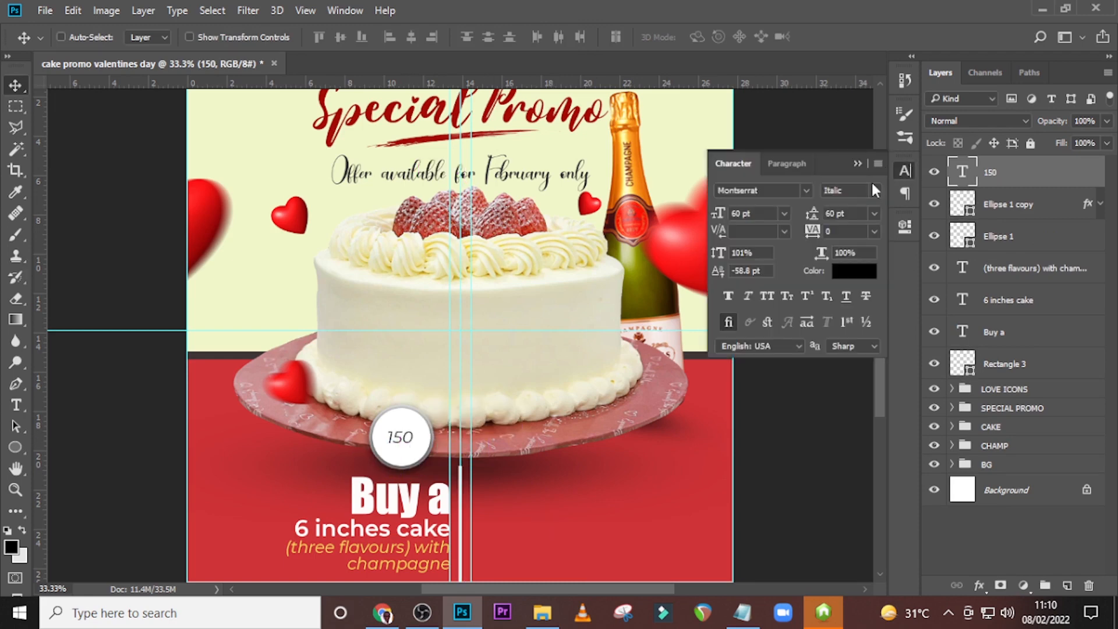
click(808, 192)
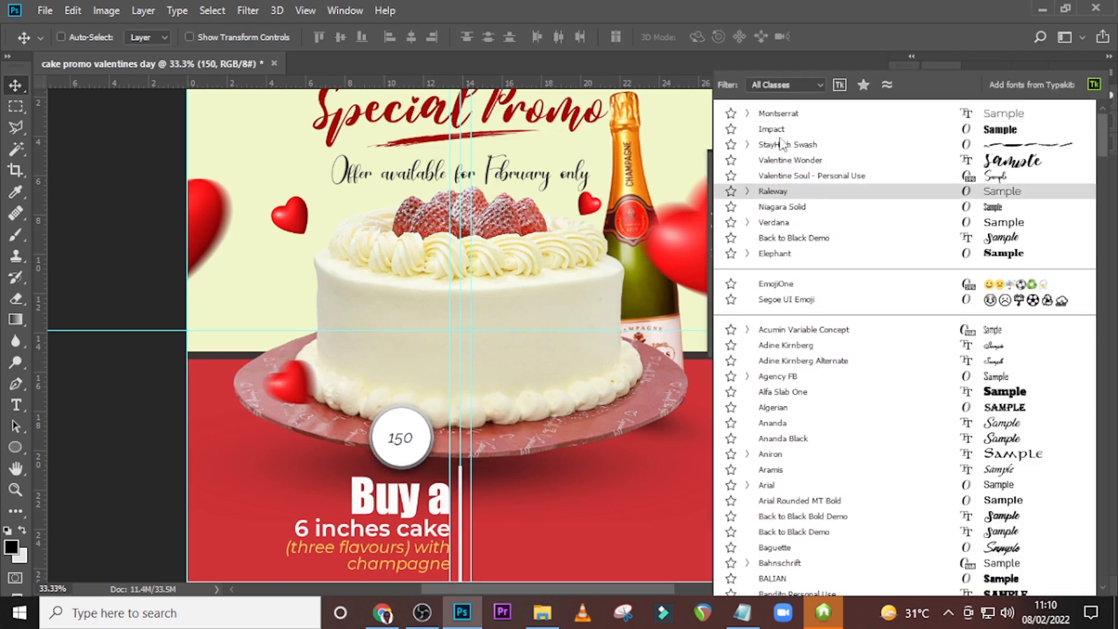
click(776, 129)
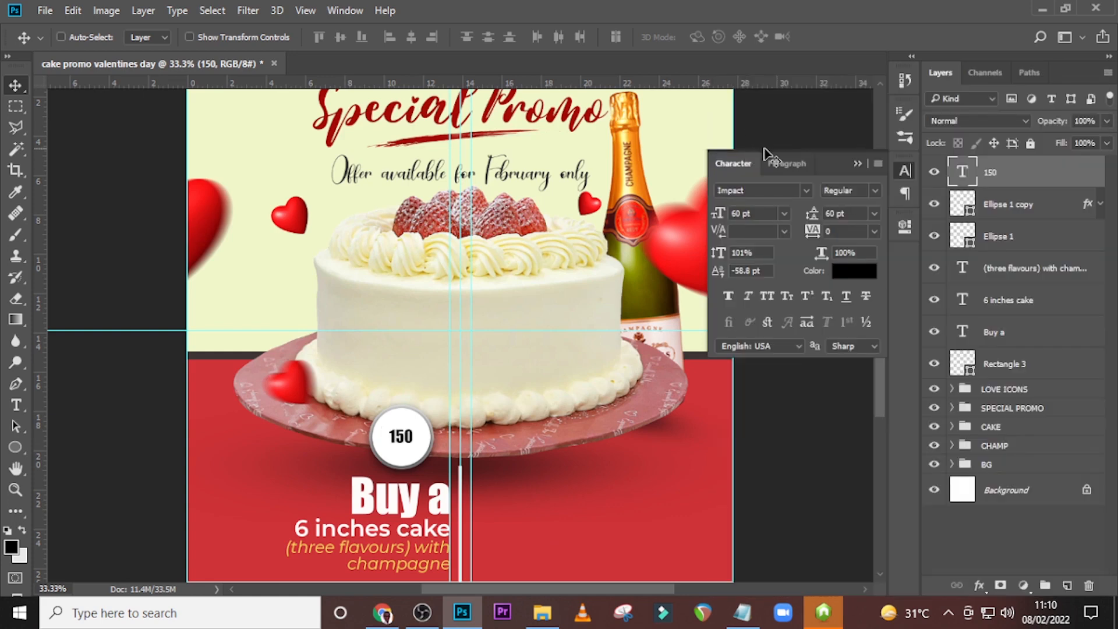
click(757, 213)
text(121)
key(Return)
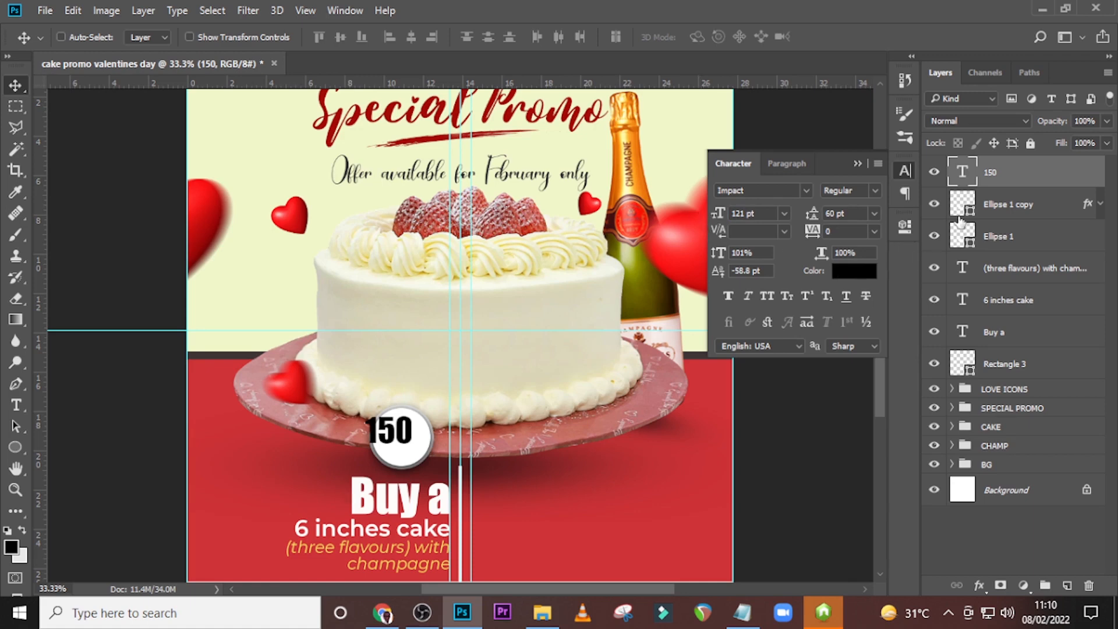
Nudge the enlarged "150" across and down to roughly the centre of the white circle.
key(shift+Right)
key(shift+Right)
key(shift+Right)
key(shift+Right)
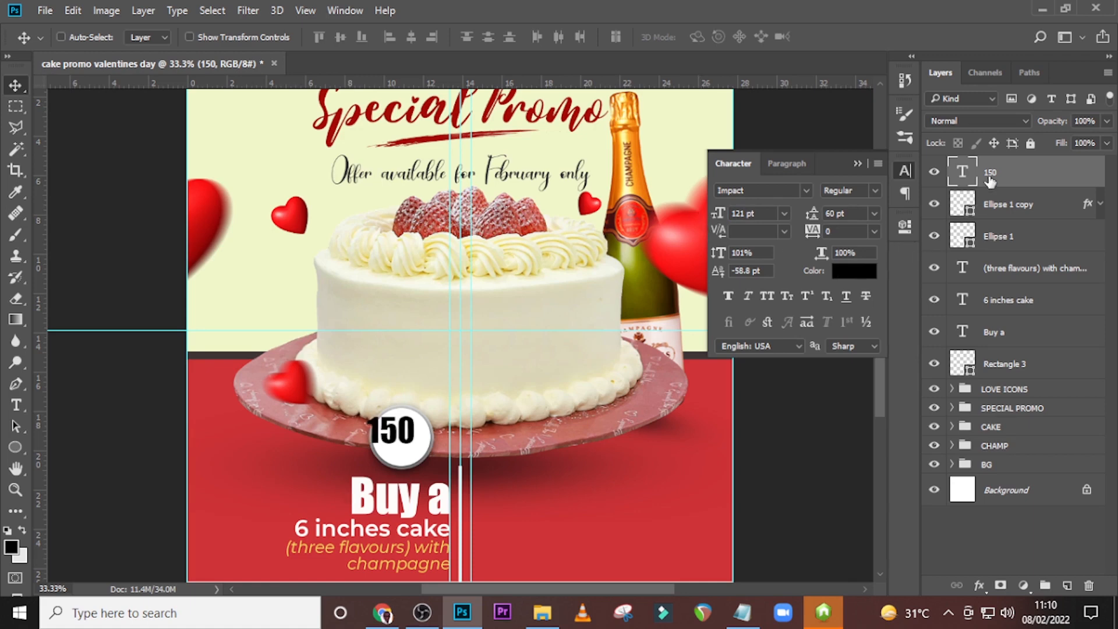
key(shift+Down)
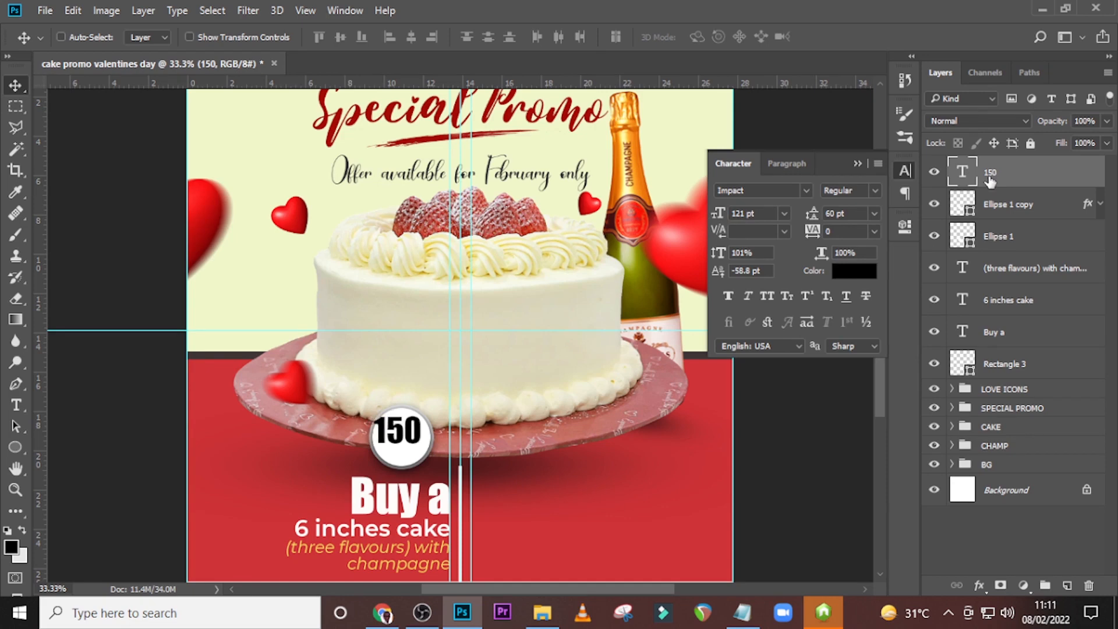
key(shift+Down)
key(shift+Down)
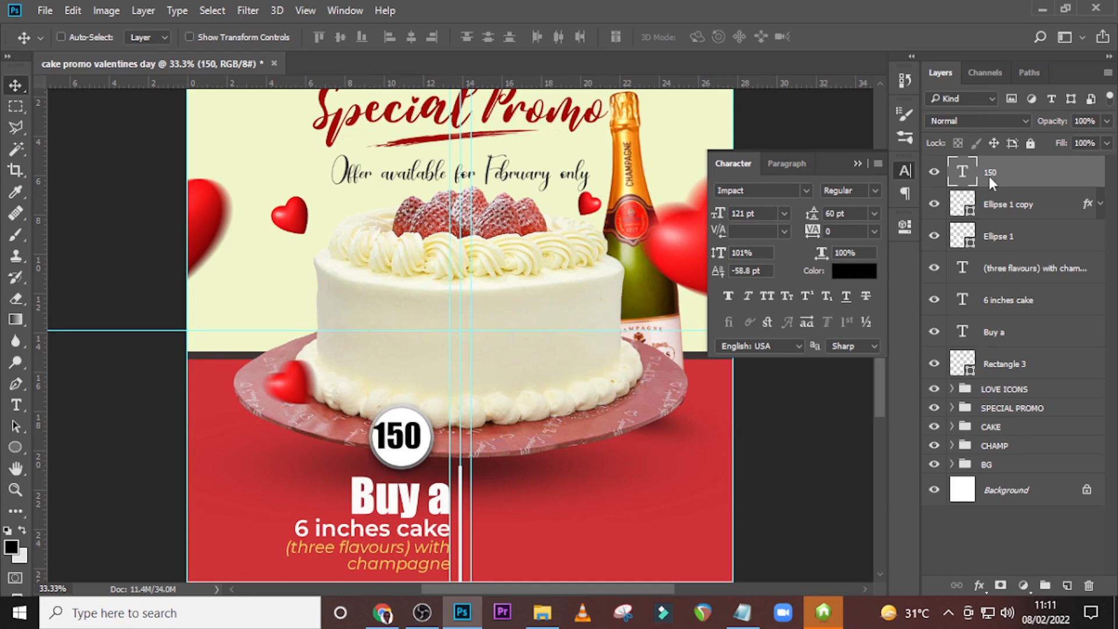
key(shift+Right)
key(shift+Down)
key(shift+Down)
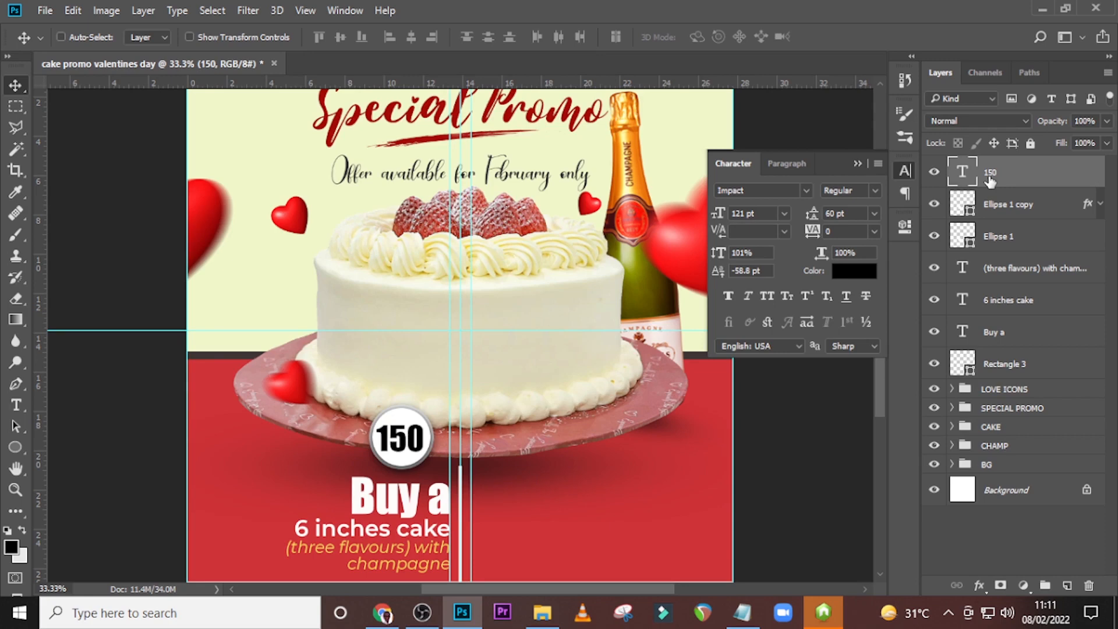
Select both badge circles and scale them up slightly together from their centre around "150".
click(1001, 210)
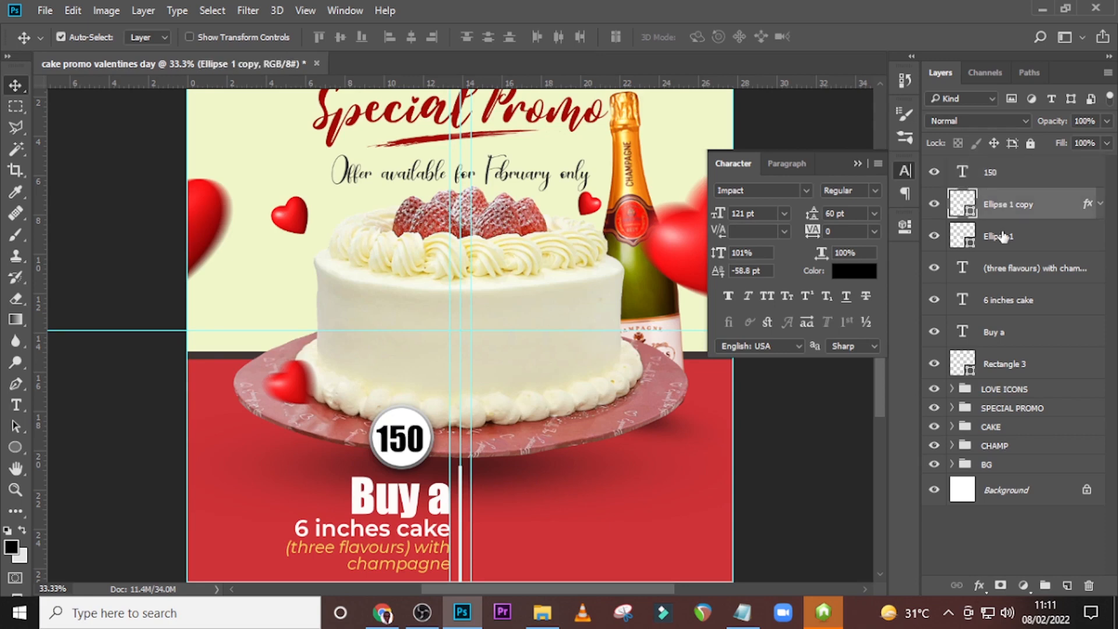
shift+click(1013, 222)
key(ctrl+t)
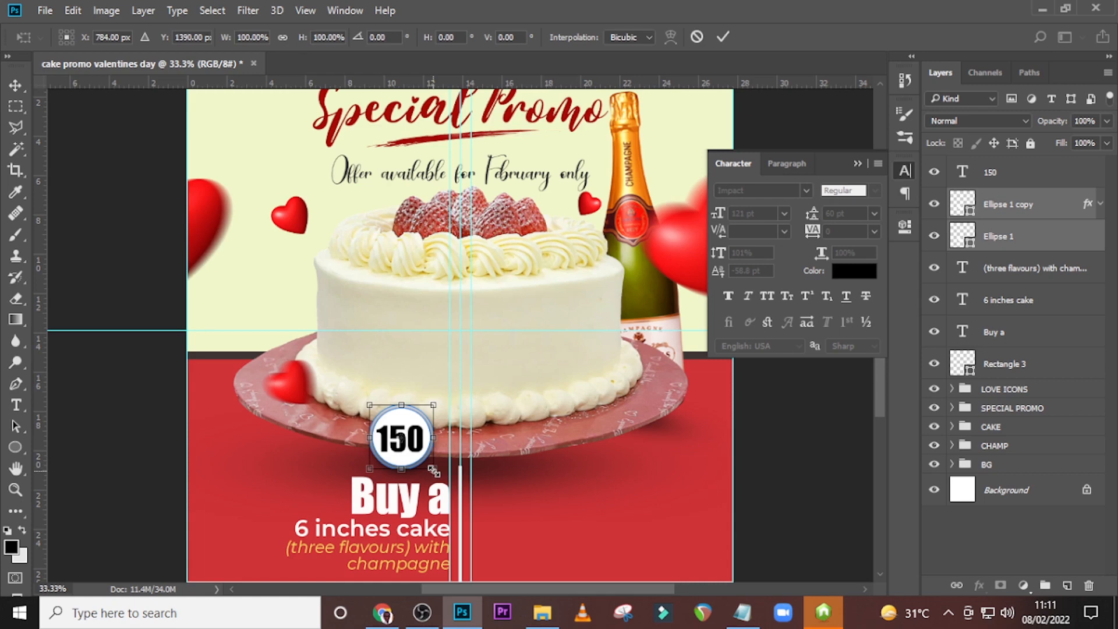
drag(434, 470, 438, 470)
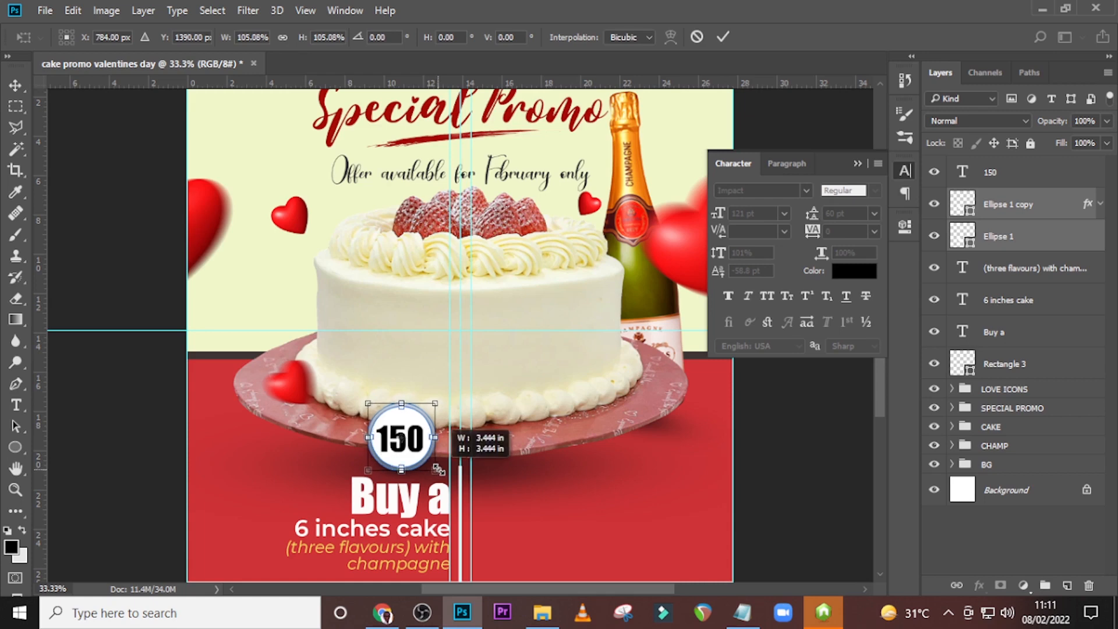
drag(439, 469, 441, 471)
key(Return)
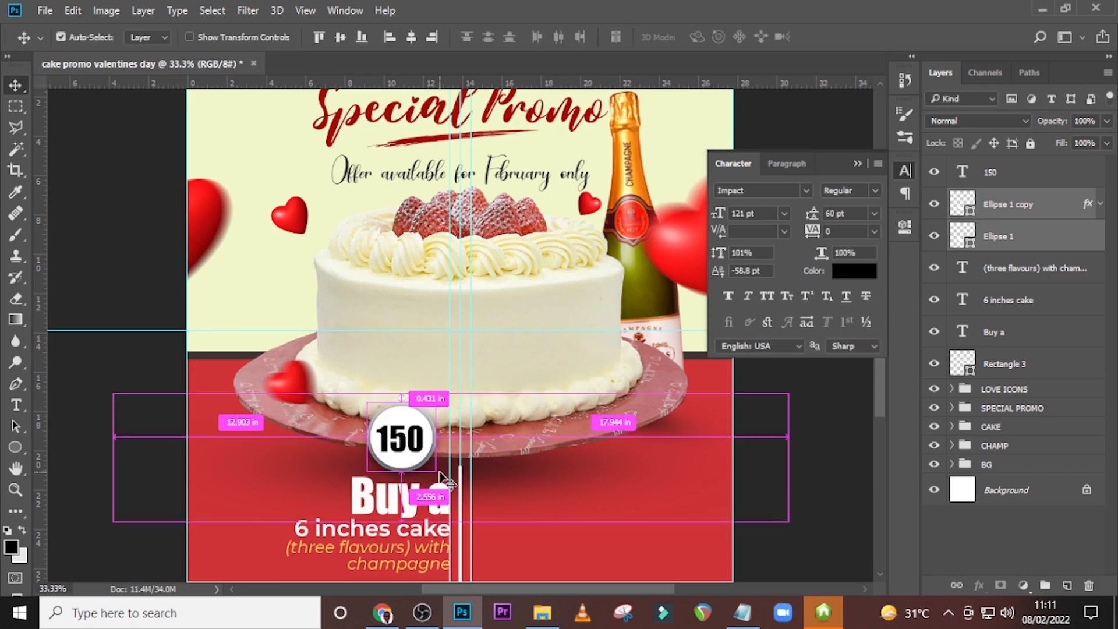
Fine-tune the "150" text's position slightly across and down within the enlarged badge.
key(ctrl+plus)
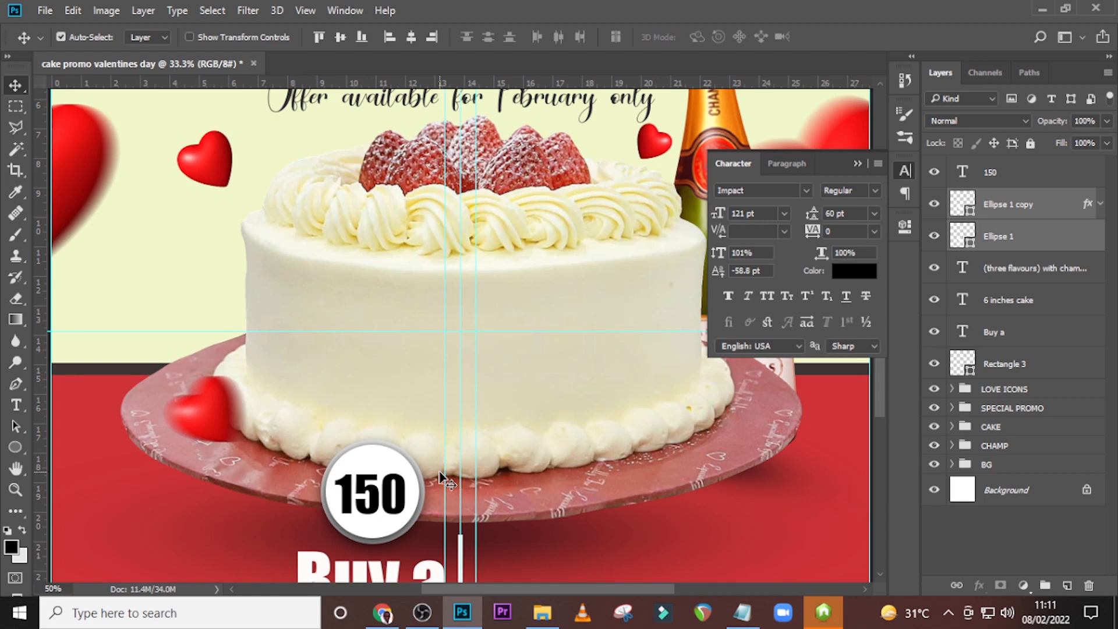
key(ctrl+plus)
click(986, 173)
key(Right)
key(Right)
key(Right)
key(Down)
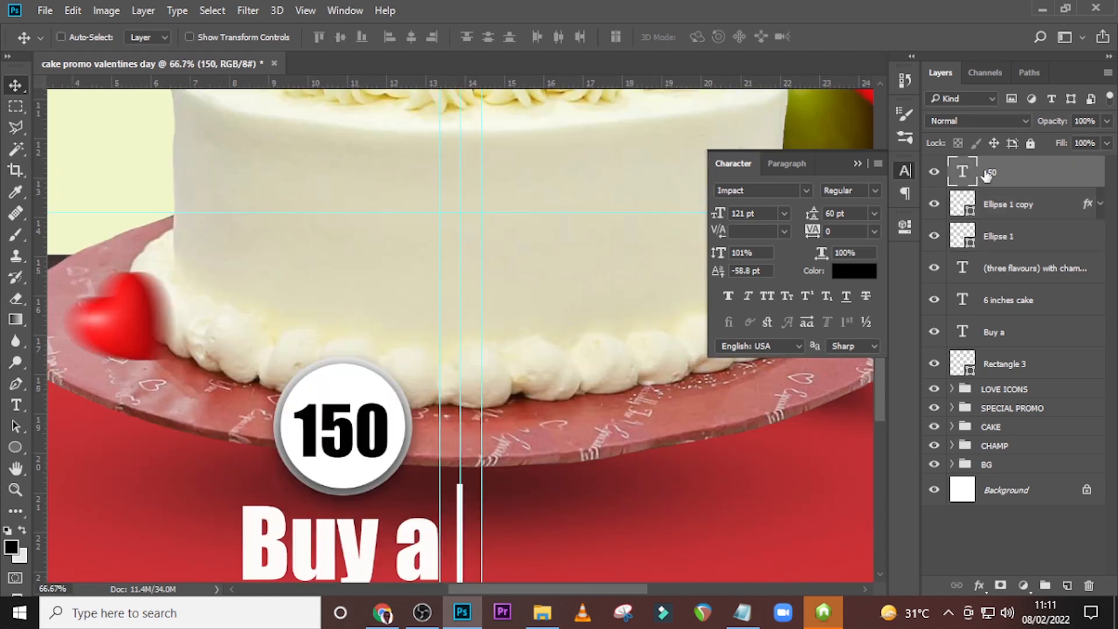
key(Down)
Add a "GHc" text above the badge, copying the wording from 84.txt in Notepad.
key(t)
click(309, 303)
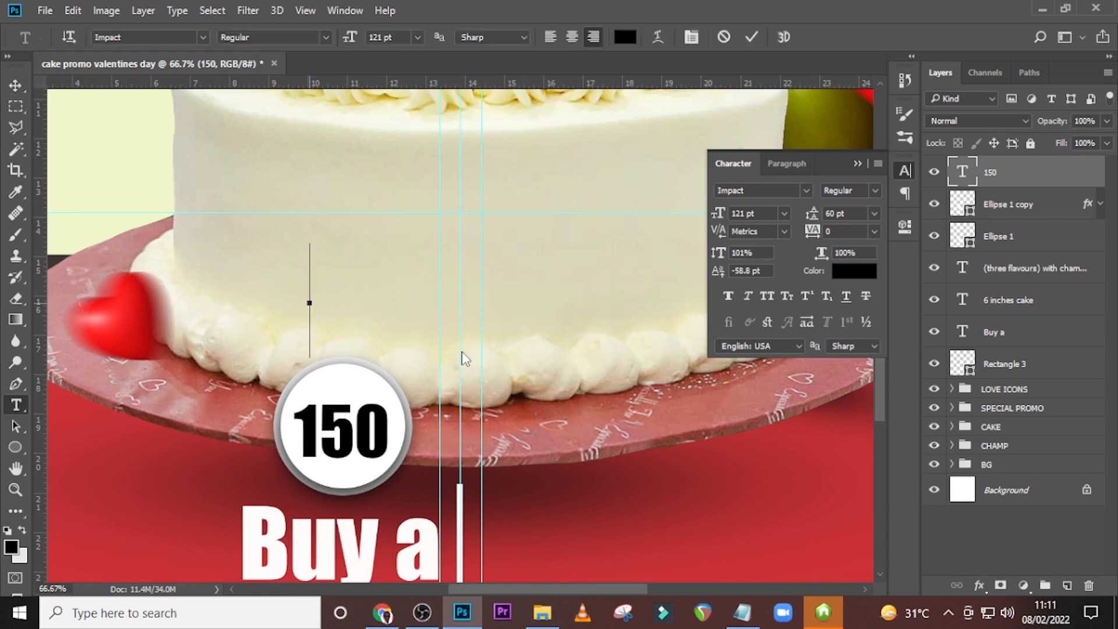
key(alt+Tab)
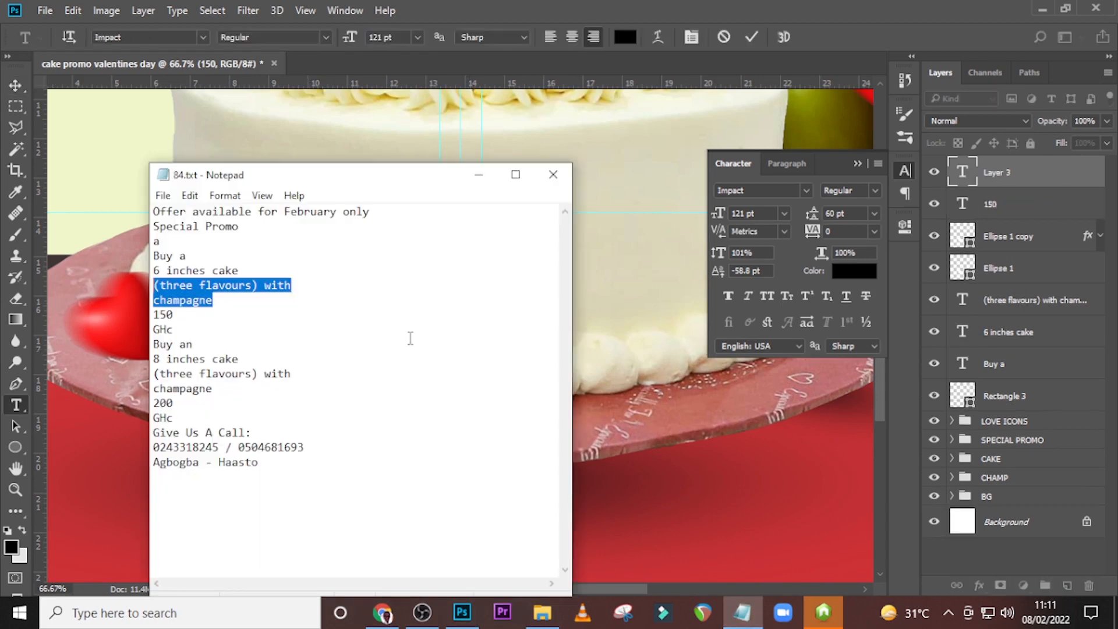
double_click(163, 329)
key(ctrl+c)
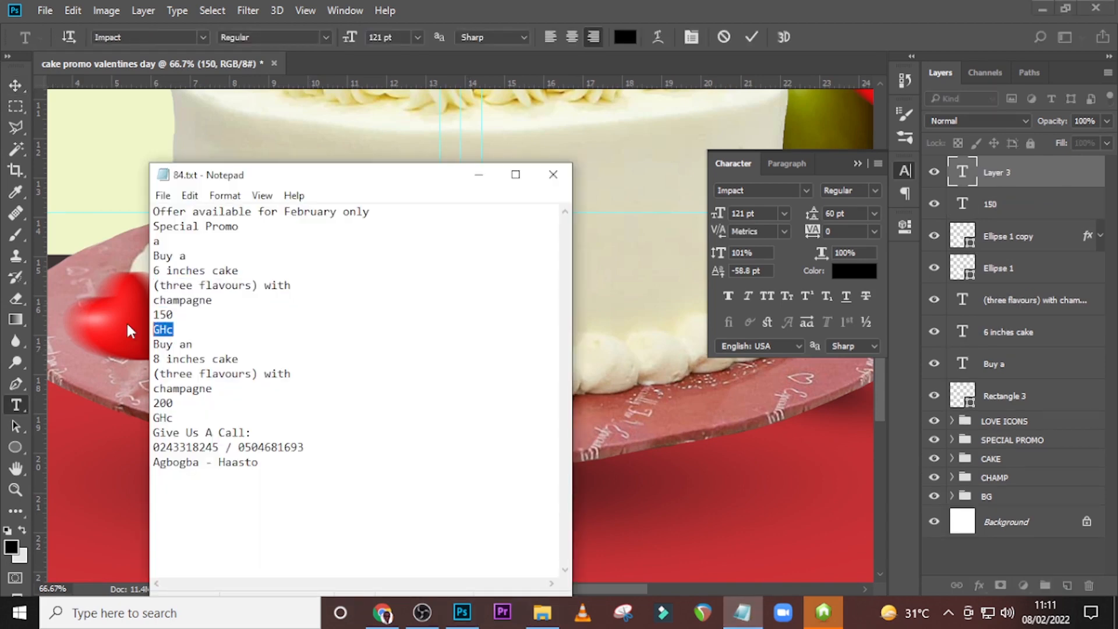
click(400, 9)
key(ctrl+v)
key(ctrl+Return)
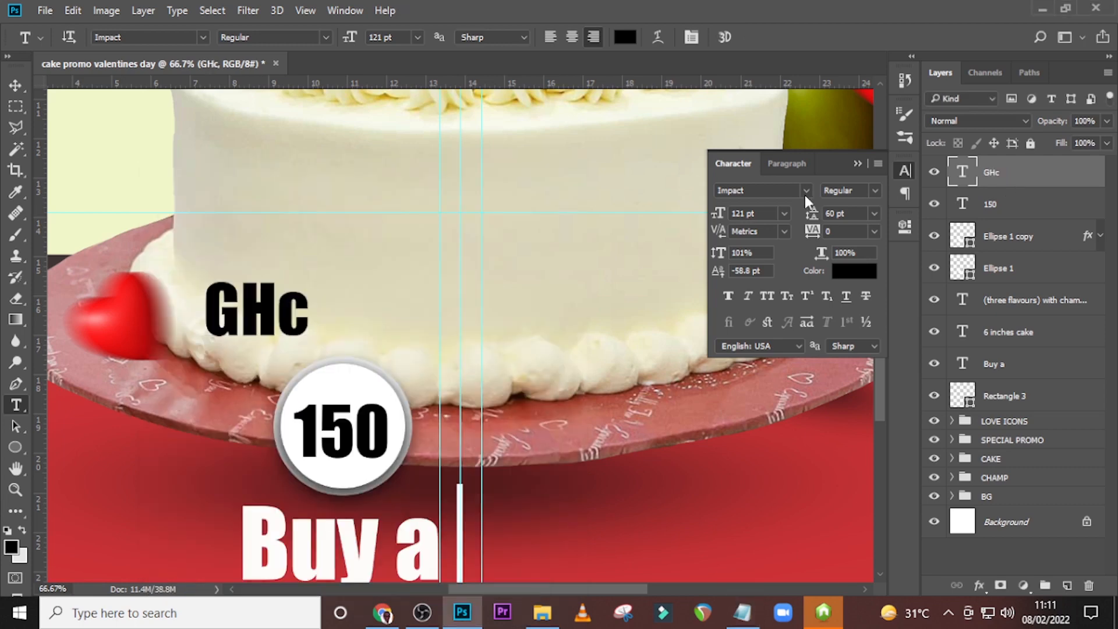
Set the "GHc" text in Montserrat Bold at 64 pt.
click(805, 194)
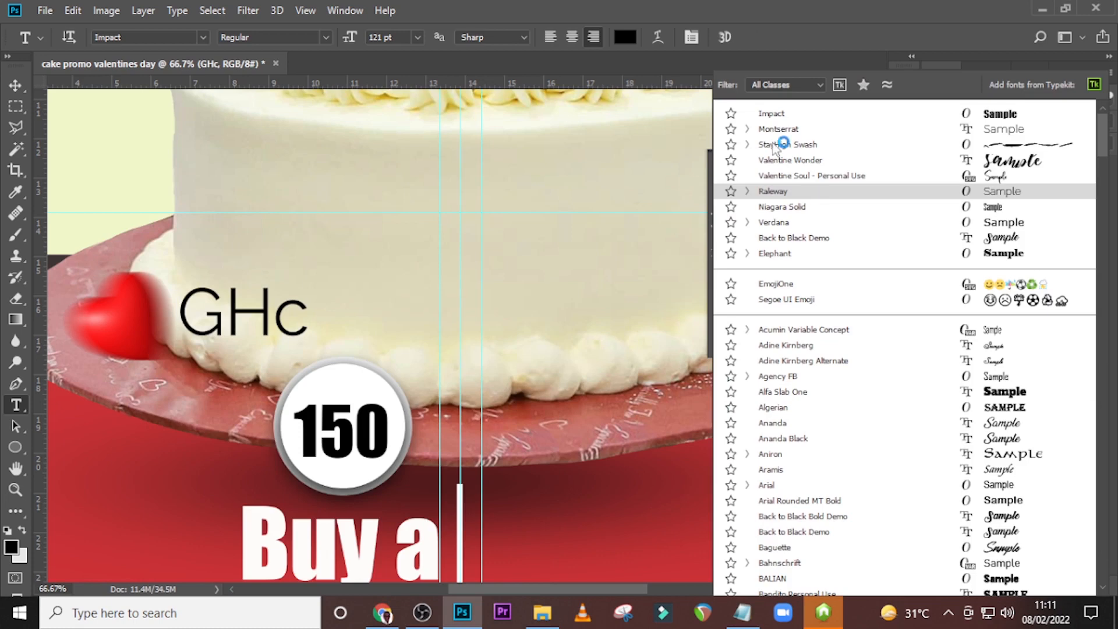
click(779, 129)
click(875, 190)
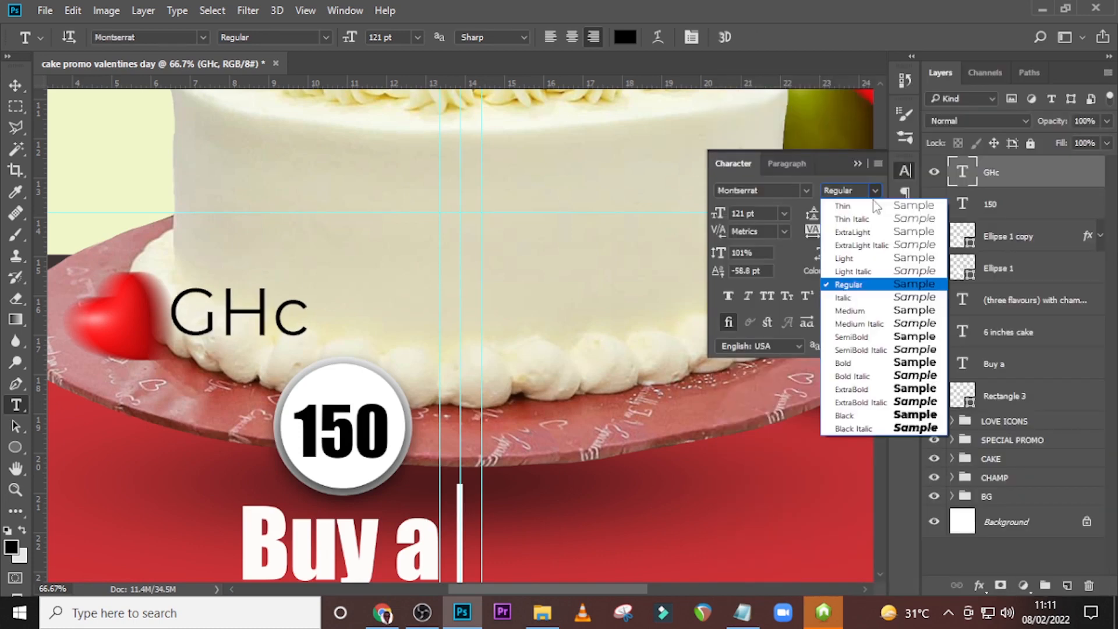
click(859, 363)
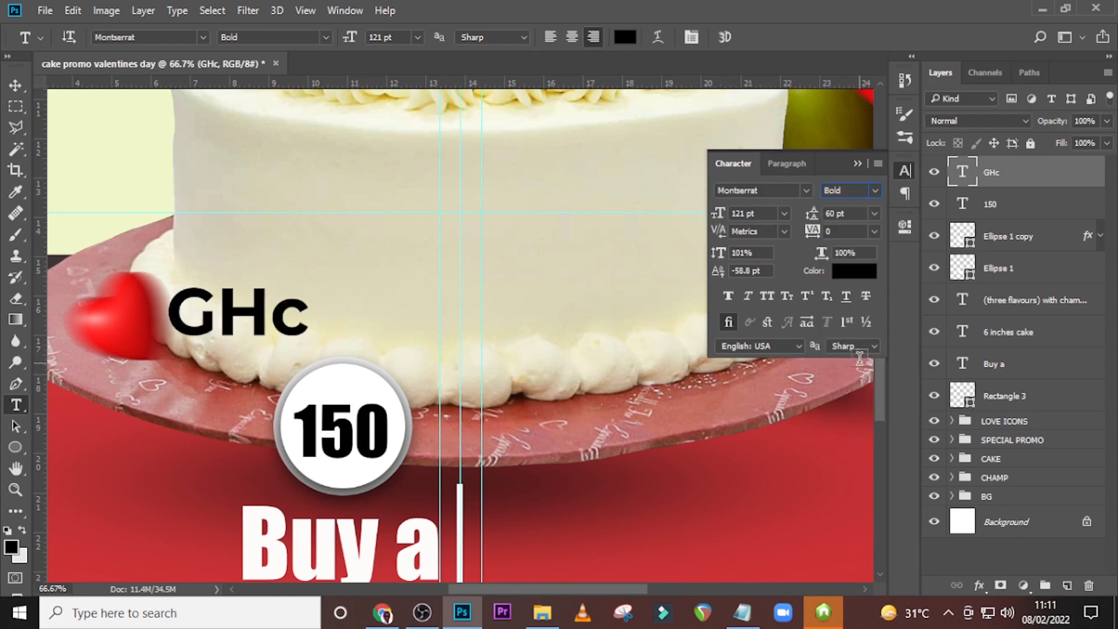
click(751, 213)
text(4)
key(BackSpace)
text(64)
key(Return)
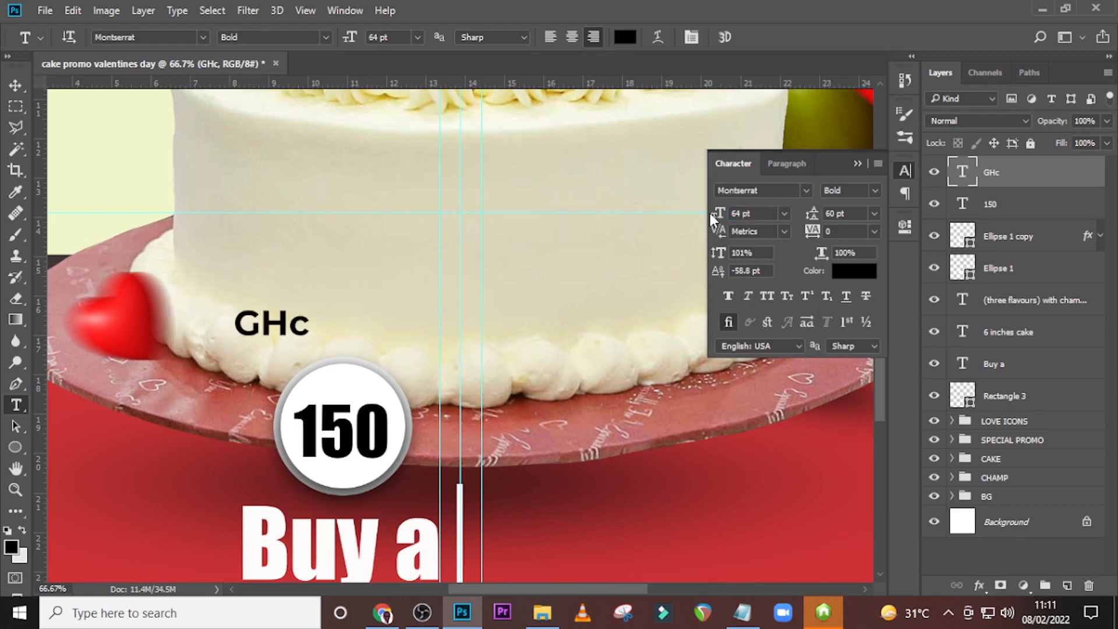
Colour the "GHc" text dark red with hex value 6F0201.
click(853, 271)
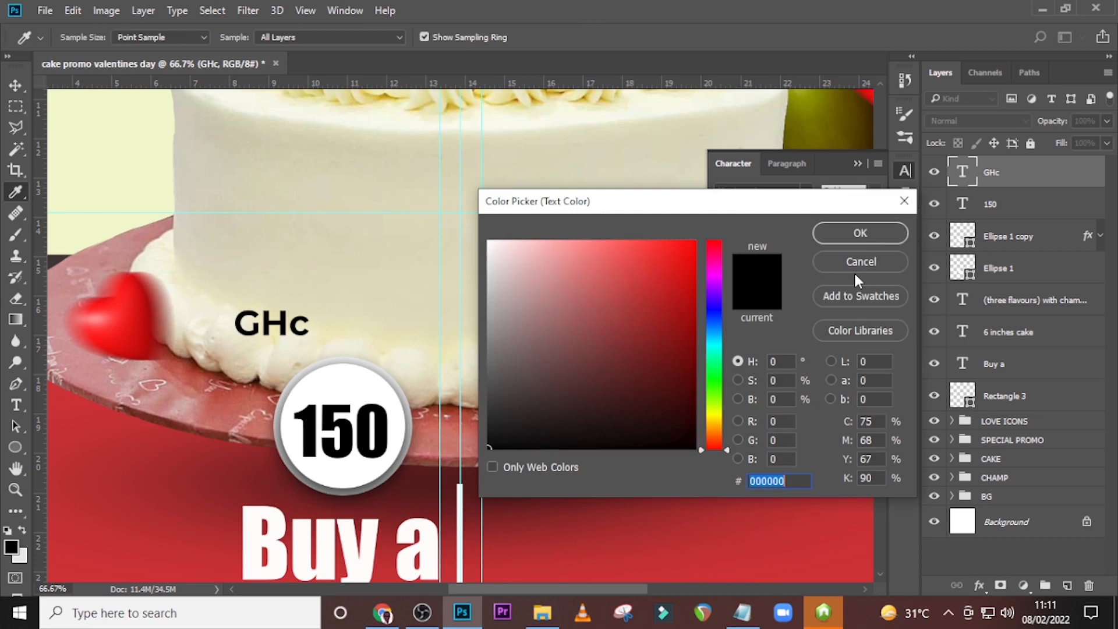
text(6)
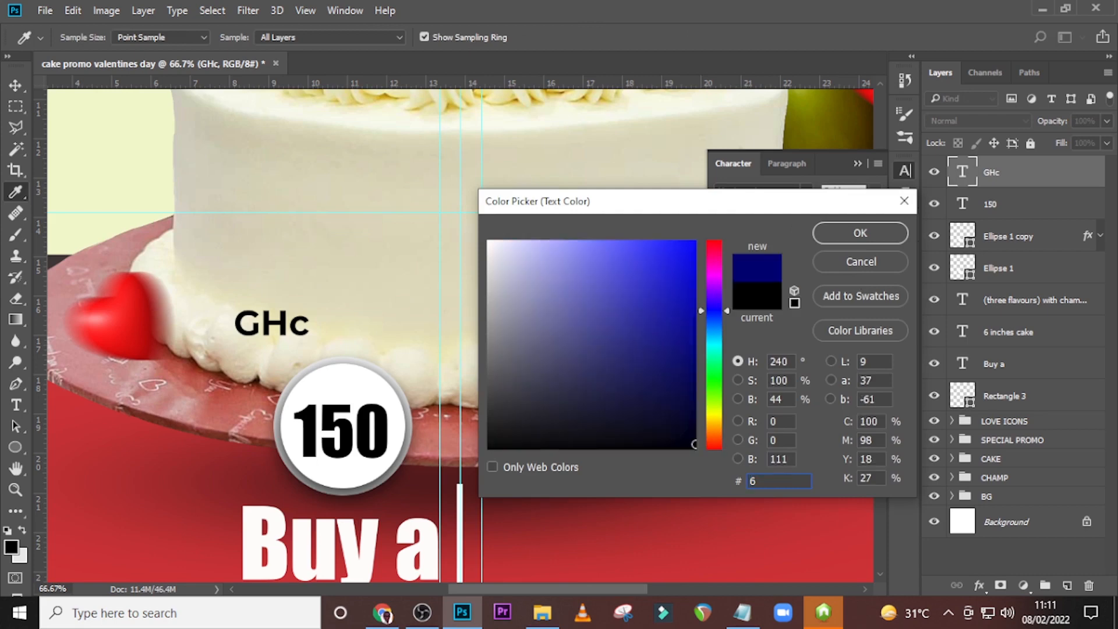
text(F02)
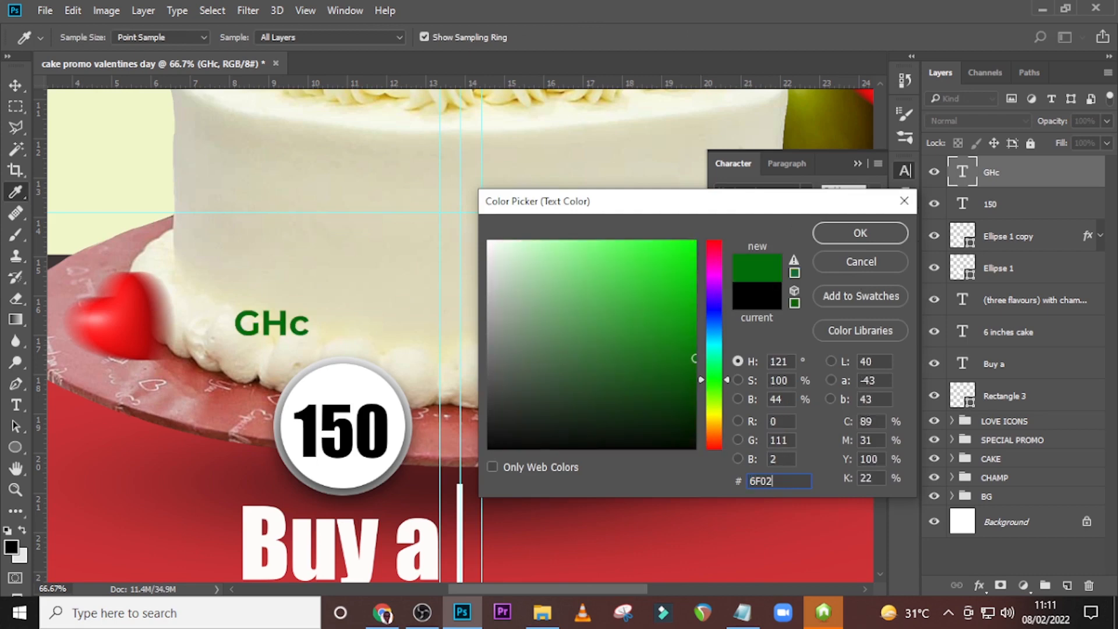
text(01)
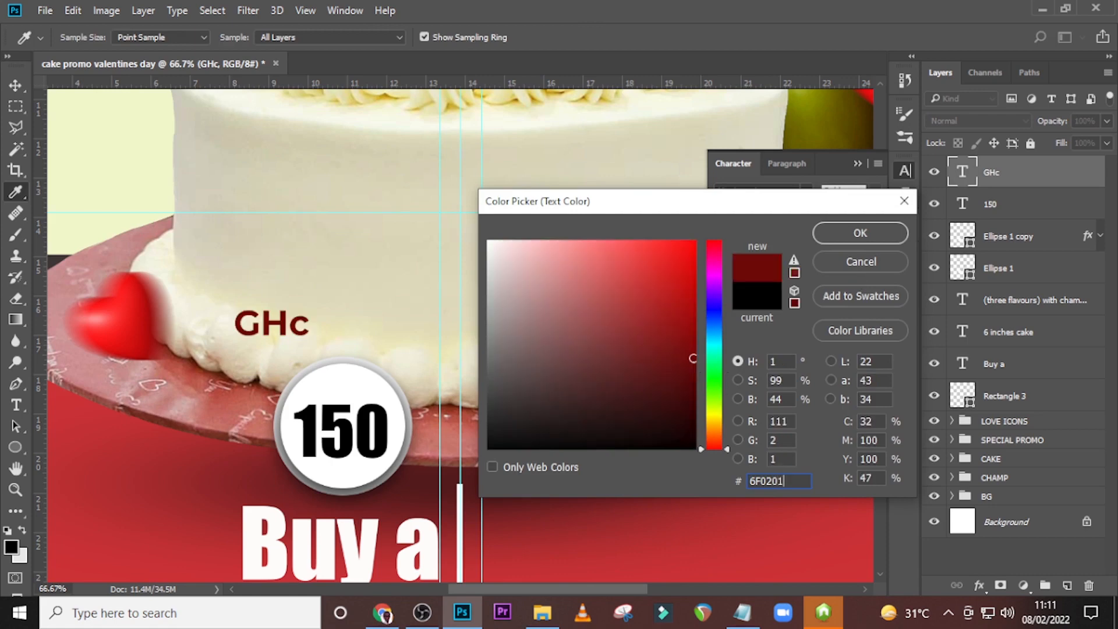
key(Return)
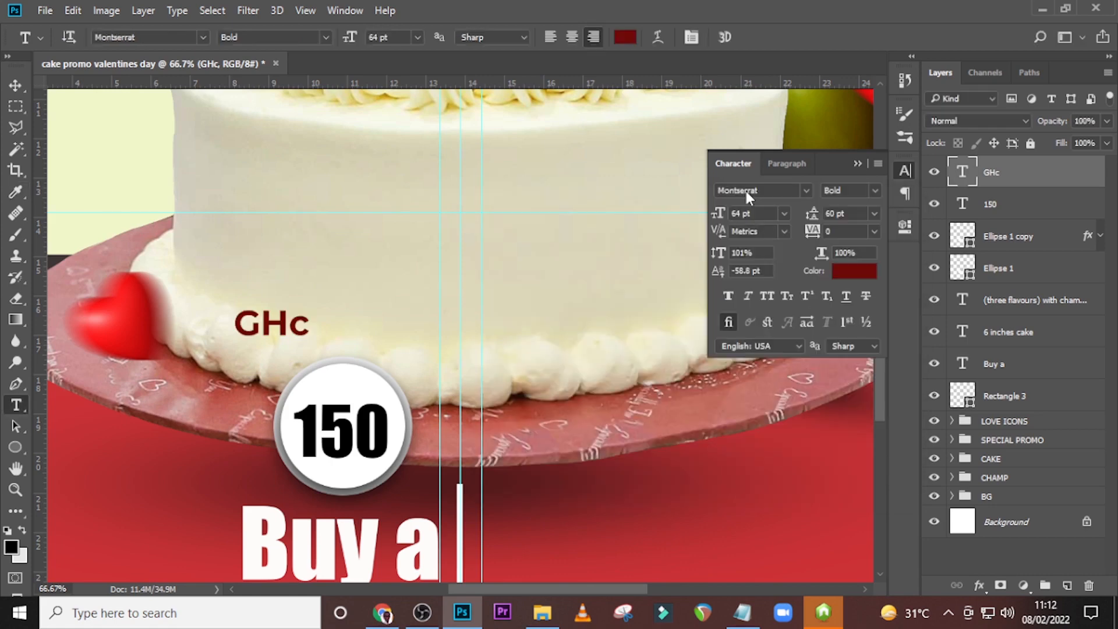
Move "GHc" into the white badge, centred directly above "150".
key(v)
drag(300, 318, 357, 394)
key(Right)
key(Right)
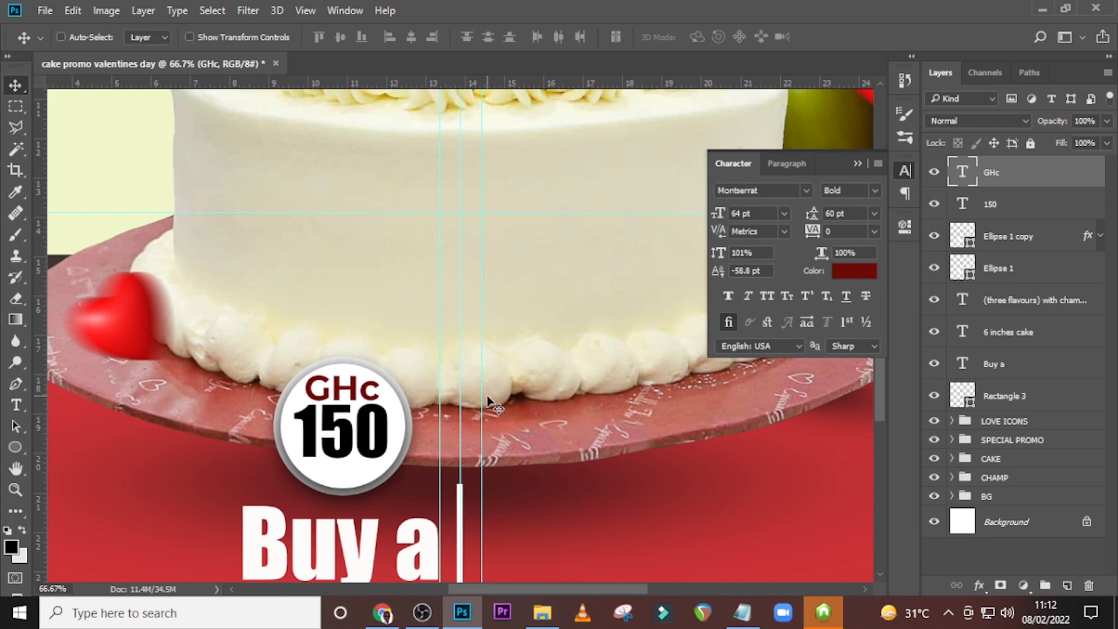
key(Right)
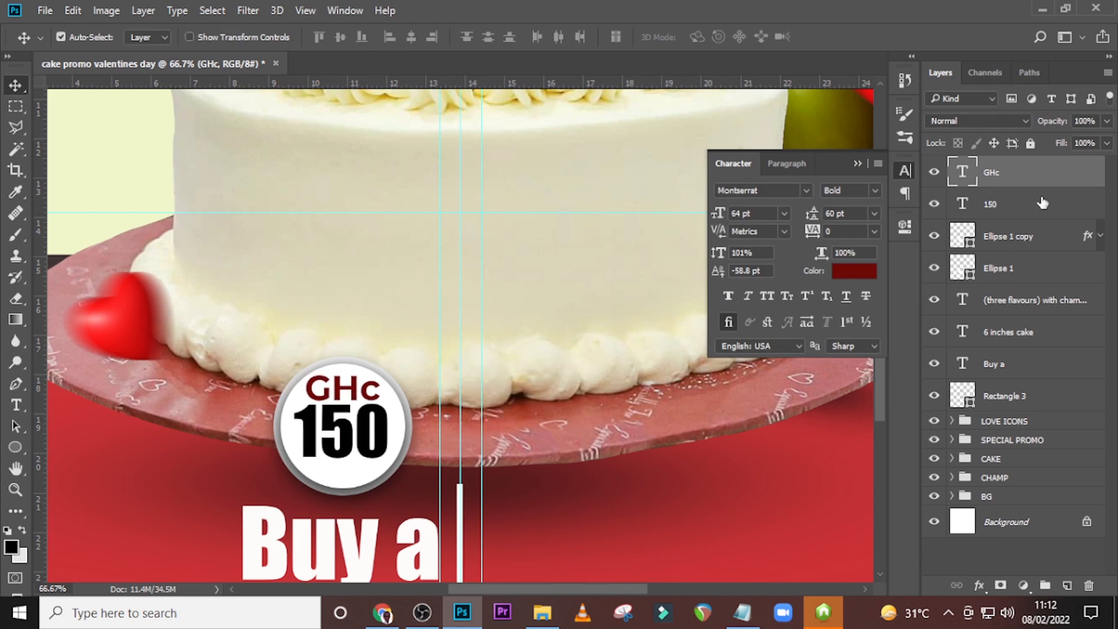
Select "GHc" and "150" together and nudge them down to centre the pair in the badge.
ctrl+click(1043, 202)
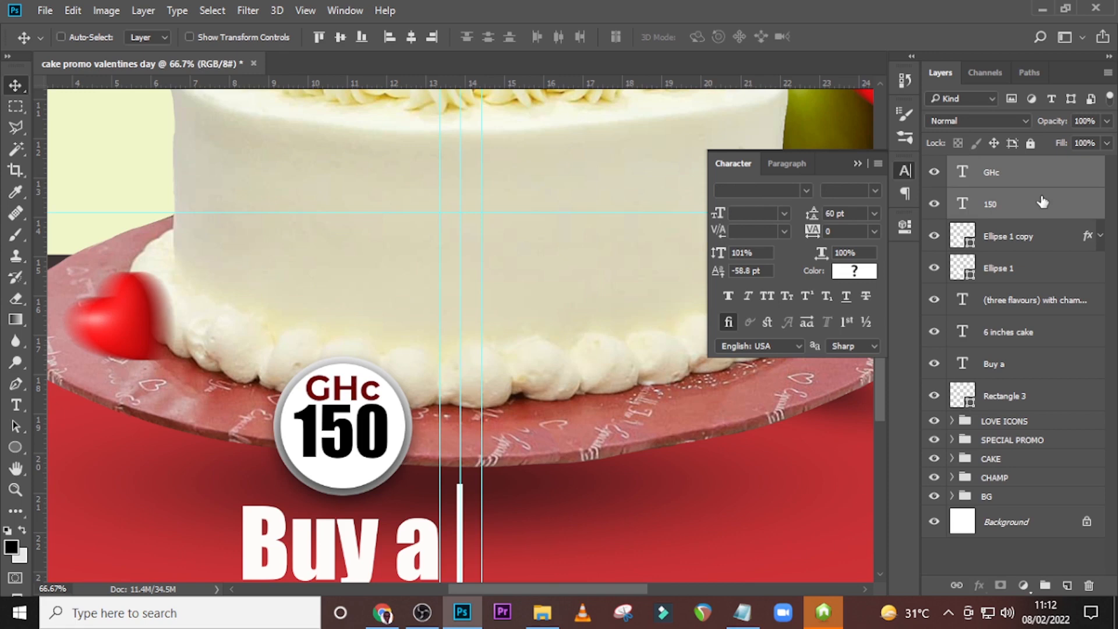
key(shift+Down)
key(shift+Down)
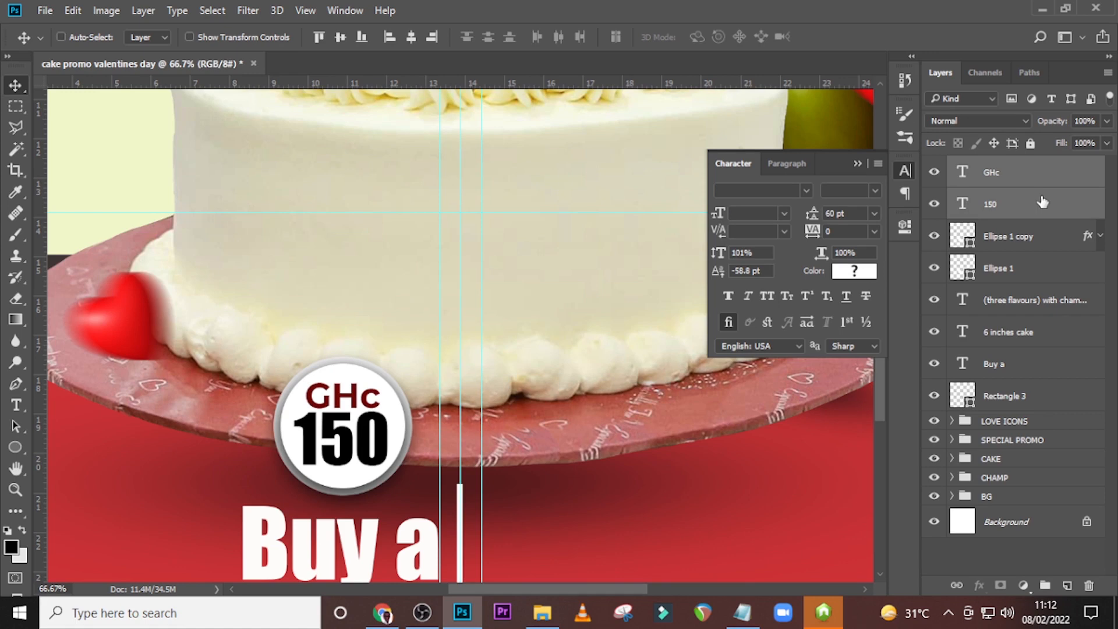
Group all the text and badge layers of the first cake offer, moving "GHc" into the group above "150".
key(ctrl+0)
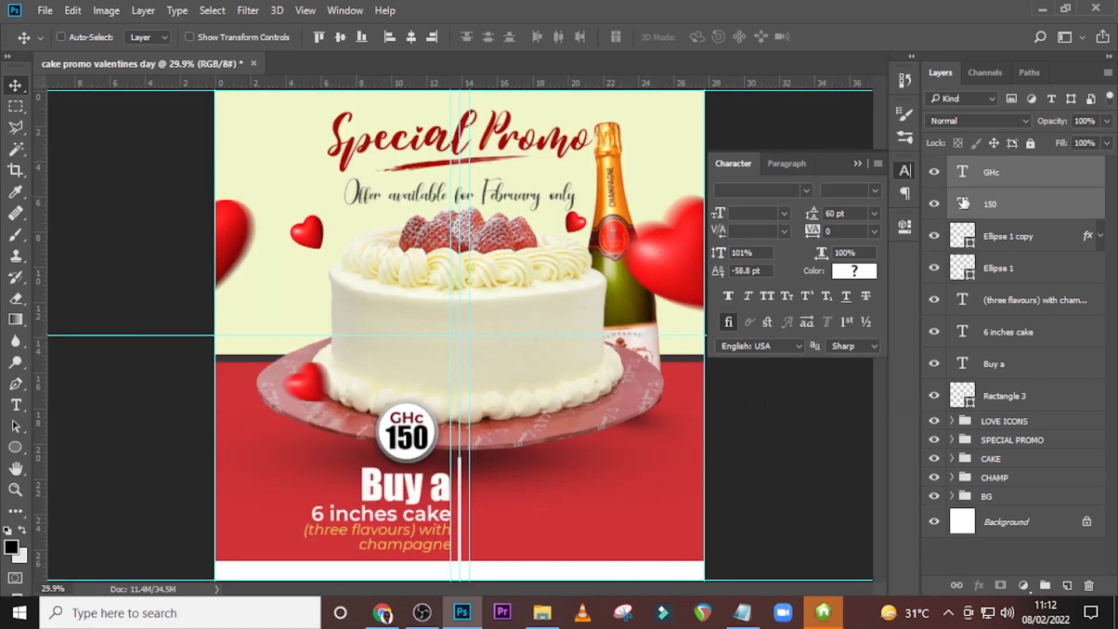
shift+click(1007, 367)
key(ctrl+g)
click(952, 197)
drag(995, 174, 993, 209)
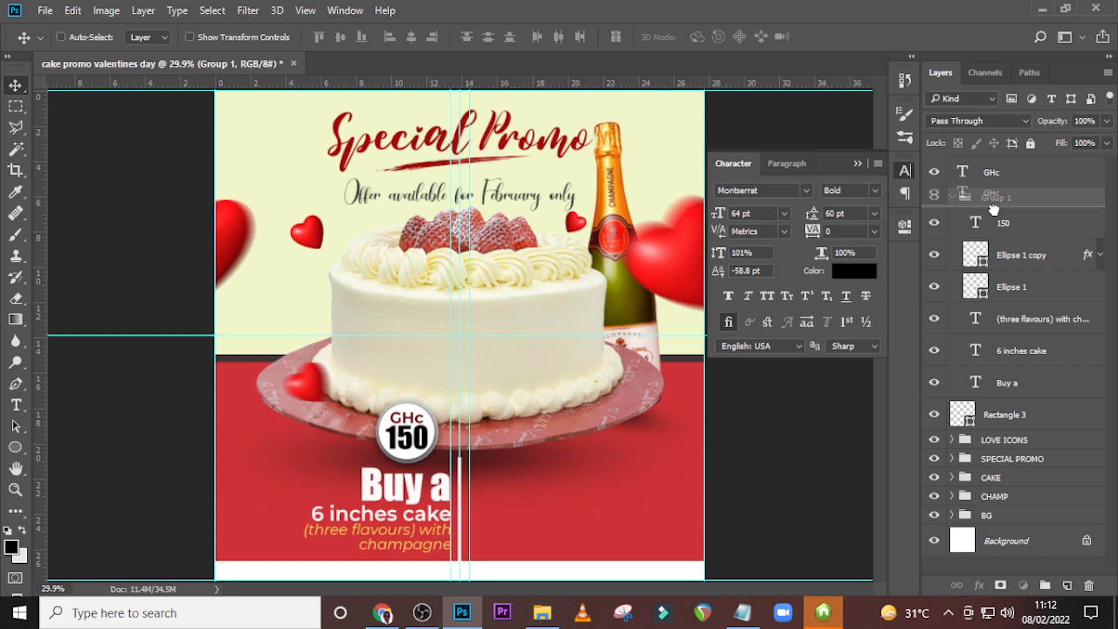
click(952, 165)
Rename the first offer's group as "6 INCHES".
double_click(998, 166)
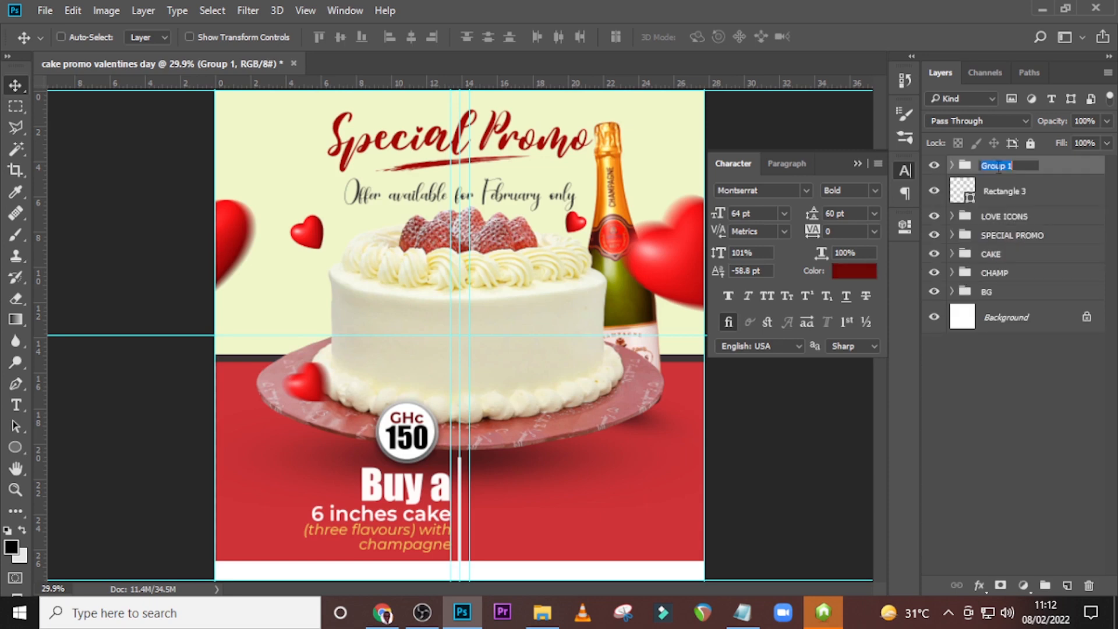
text(6 INCHES)
key(Return)
Duplicate the "6 INCHES" group, move the copy to the other side of the white line and rename it "8 INCHES copy".
key(ctrl+j)
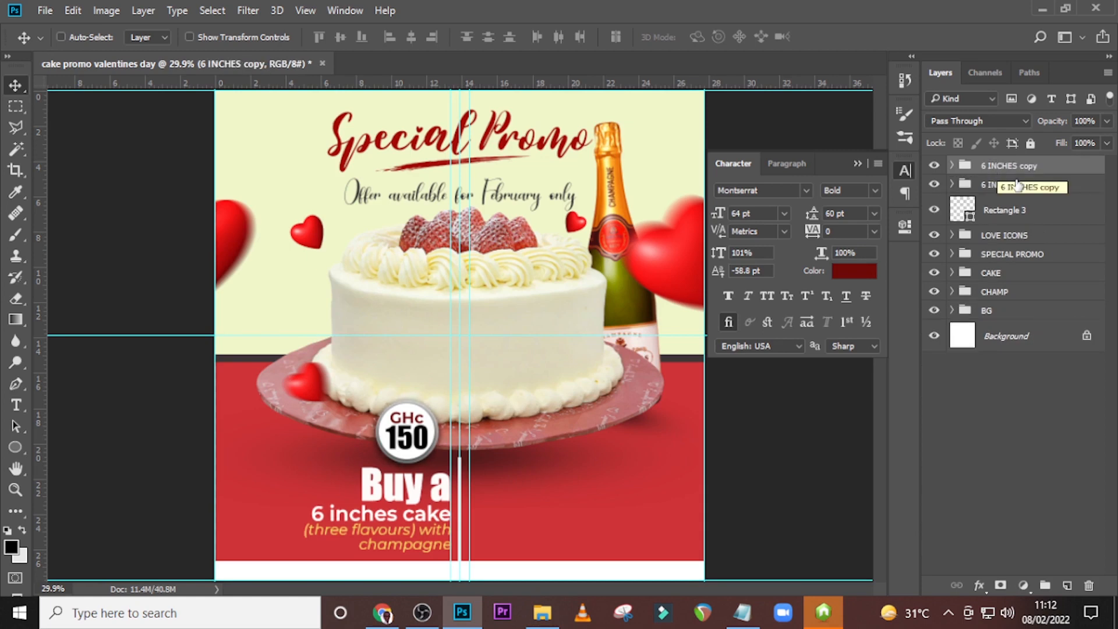
drag(414, 486, 574, 486)
double_click(984, 165)
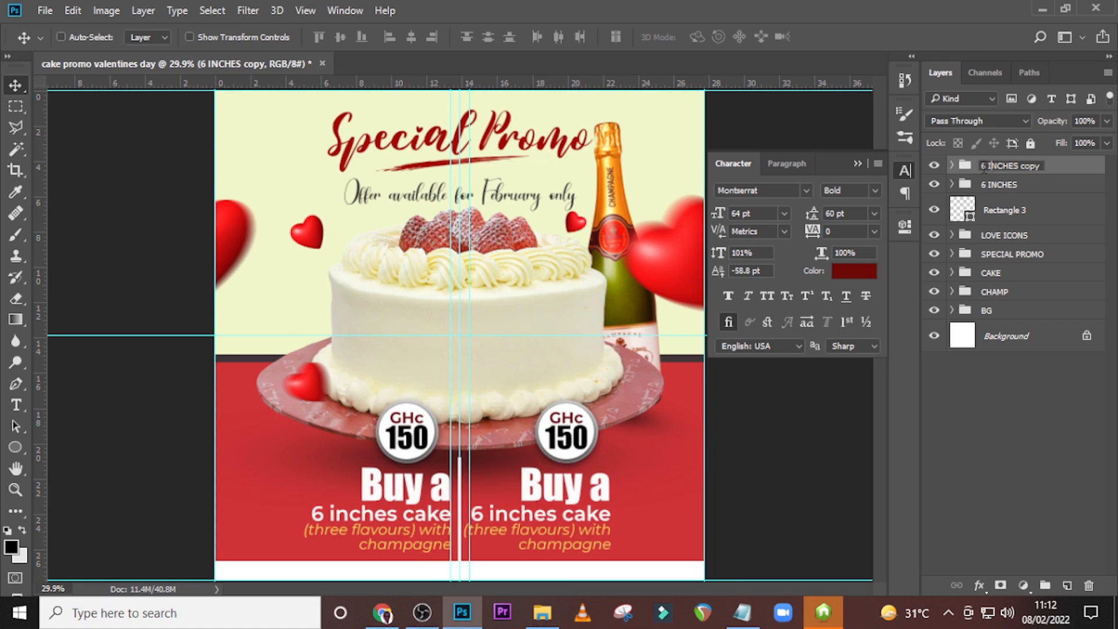
text(8)
key(Return)
Left-align the copied offer's three text lines and move them against the guide just right of the white line.
click(952, 165)
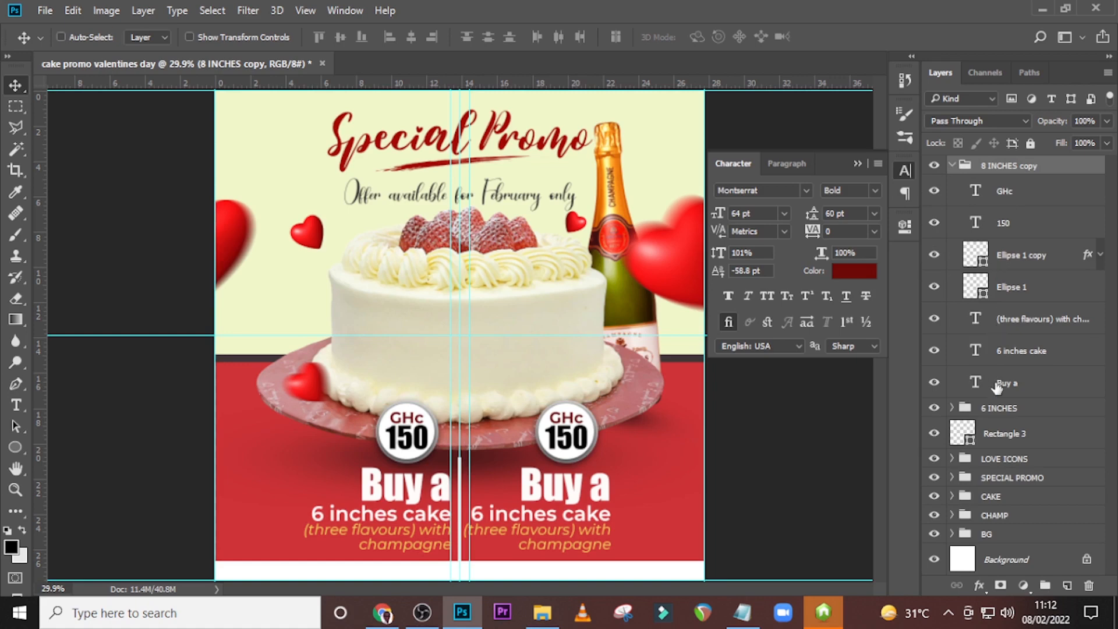
click(997, 385)
shift+click(1022, 351)
shift+click(1025, 319)
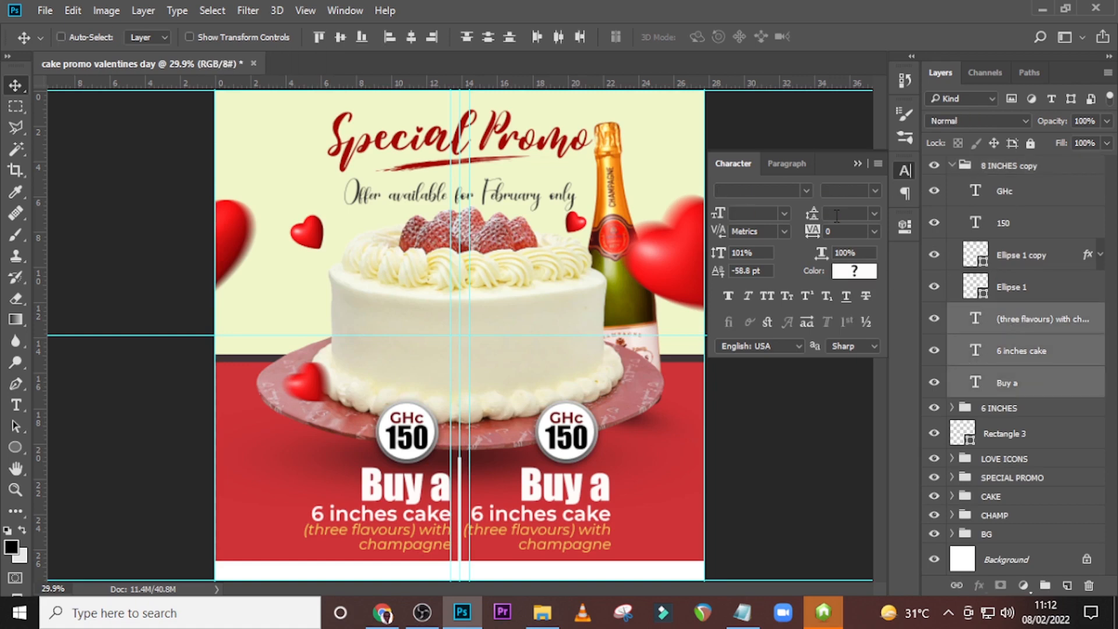
click(790, 163)
click(731, 195)
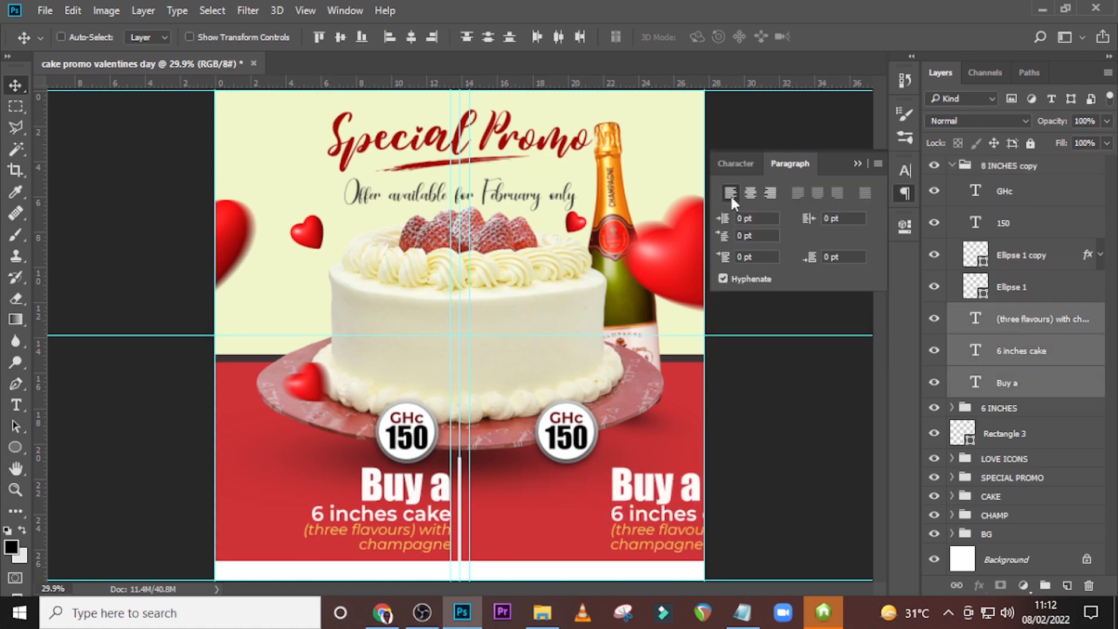
drag(644, 498, 502, 480)
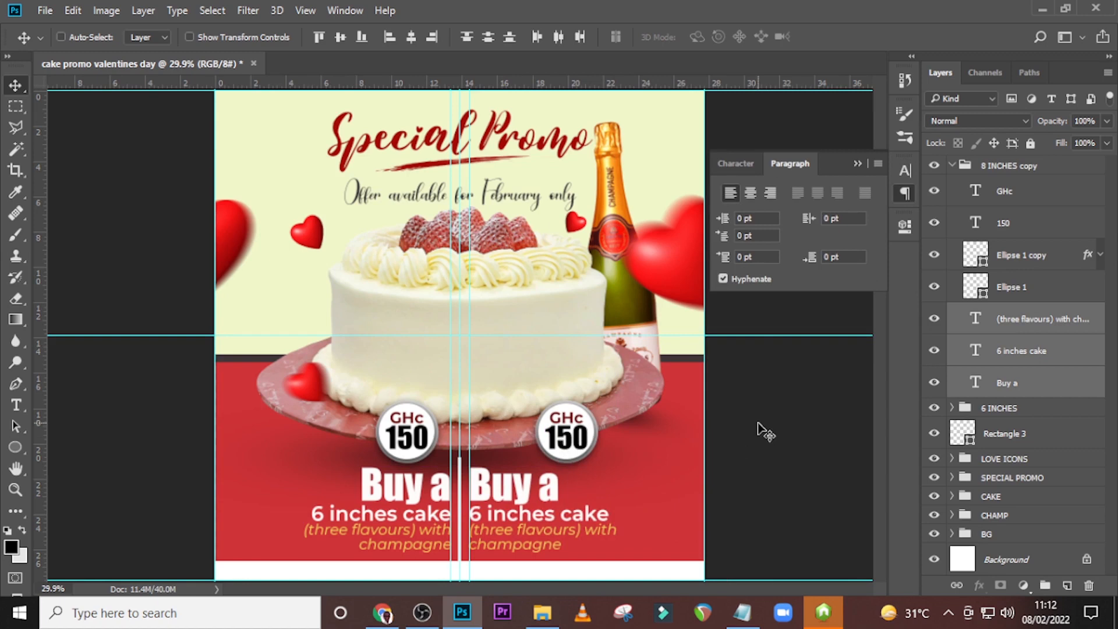
key(Left)
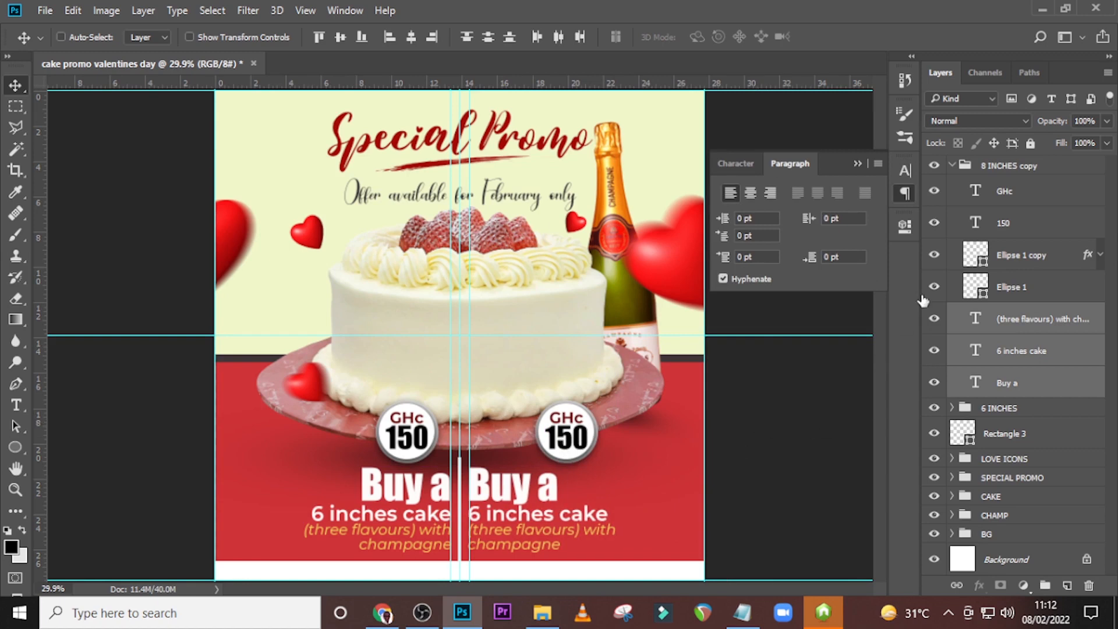
Select the copied badge's two ellipses and both price texts and move them left, centred above the copied "Buy a".
click(1021, 281)
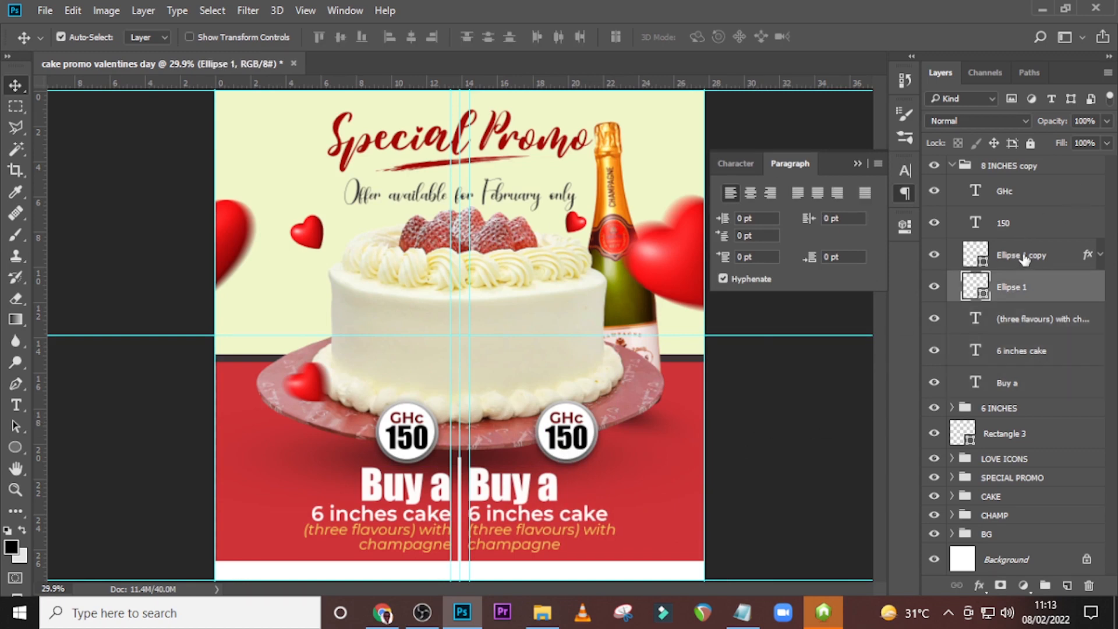
ctrl+click(1023, 256)
ctrl+click(1020, 222)
ctrl+click(1020, 197)
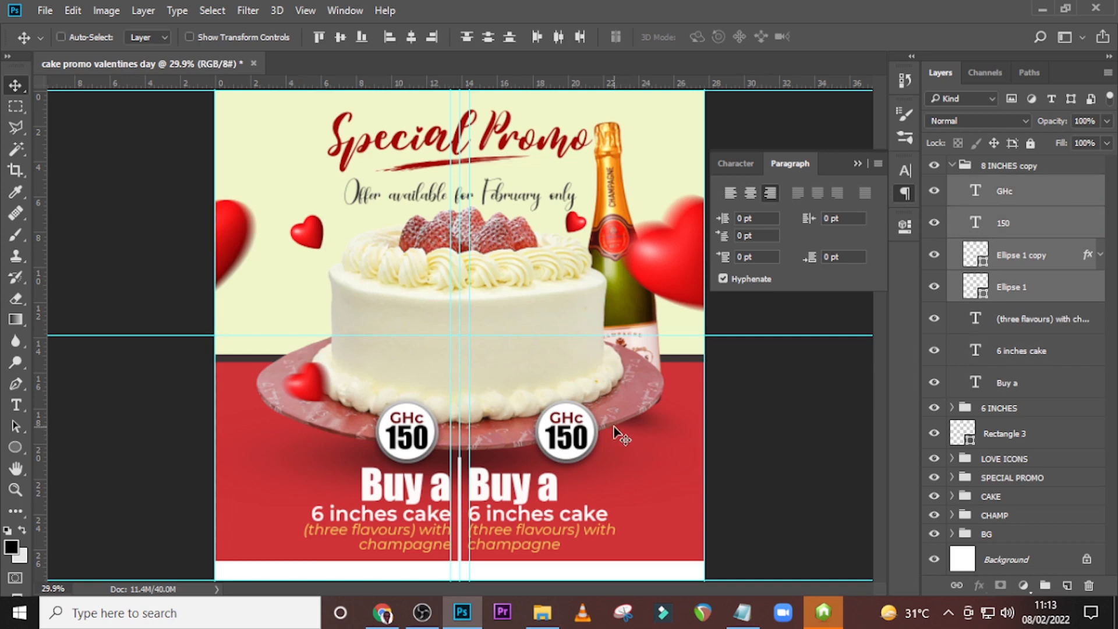
drag(614, 426, 568, 440)
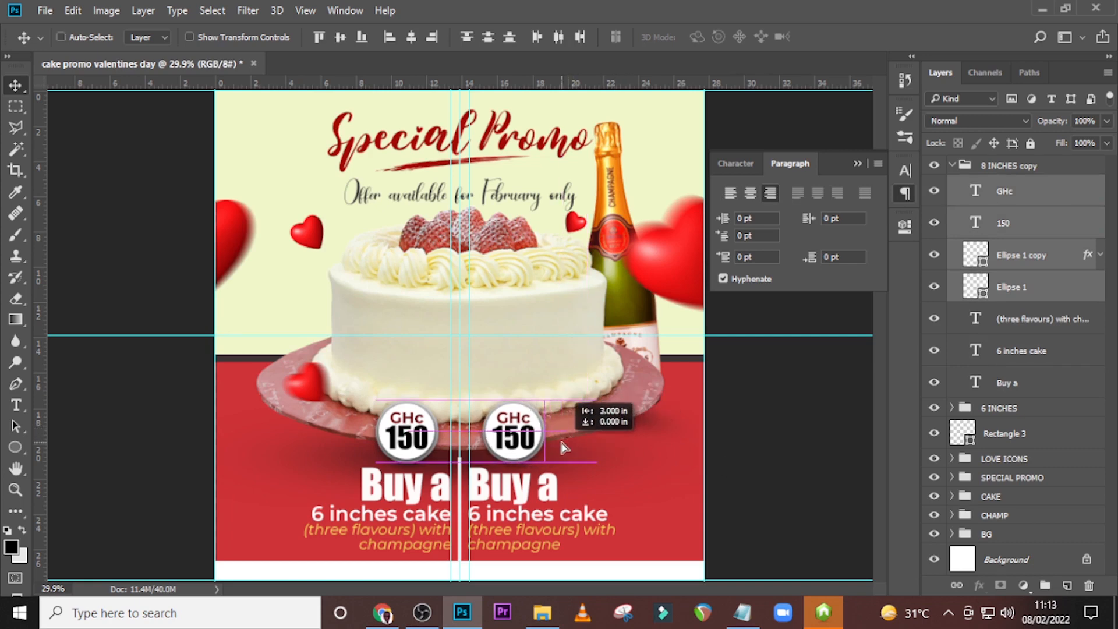
drag(563, 448, 564, 447)
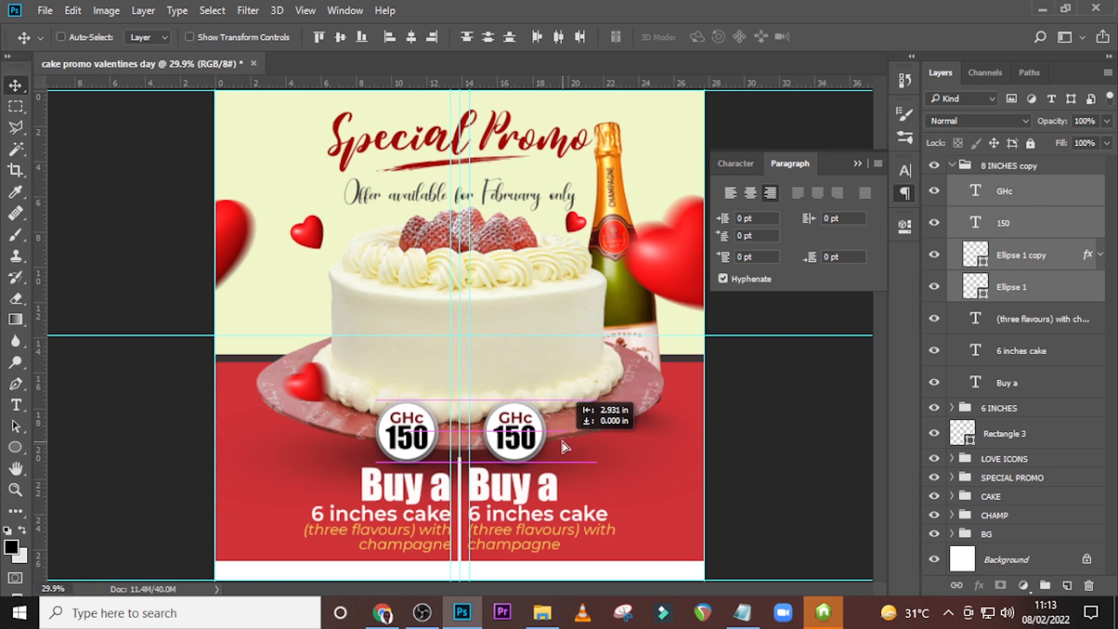
drag(564, 447, 564, 447)
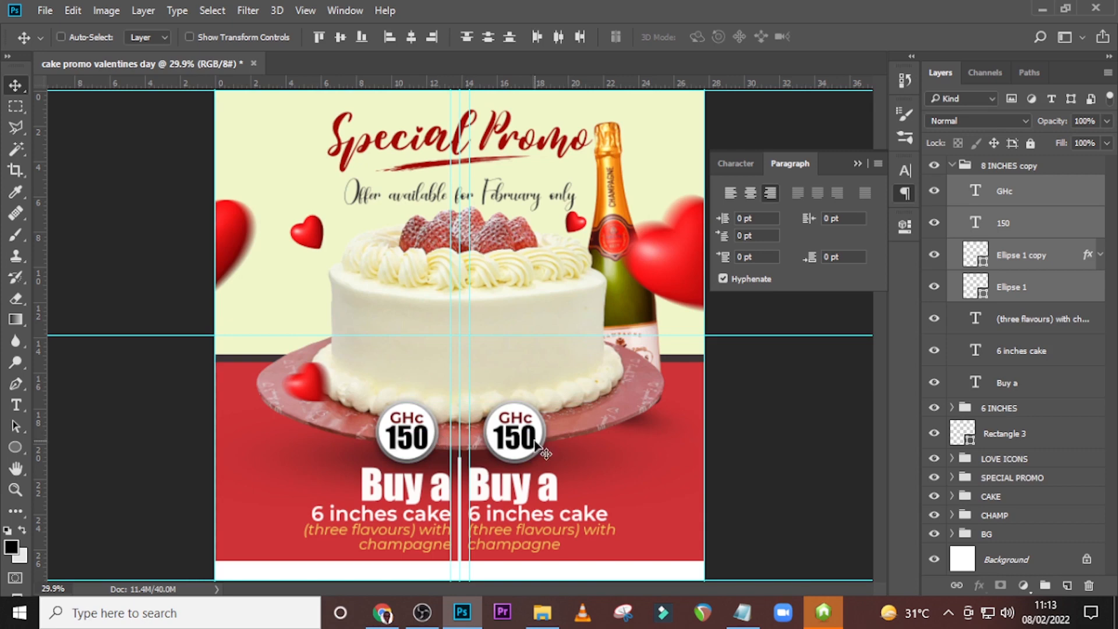
key(Left)
key(Left)
key(Left)
key(Left)
key(Left)
key(Left)
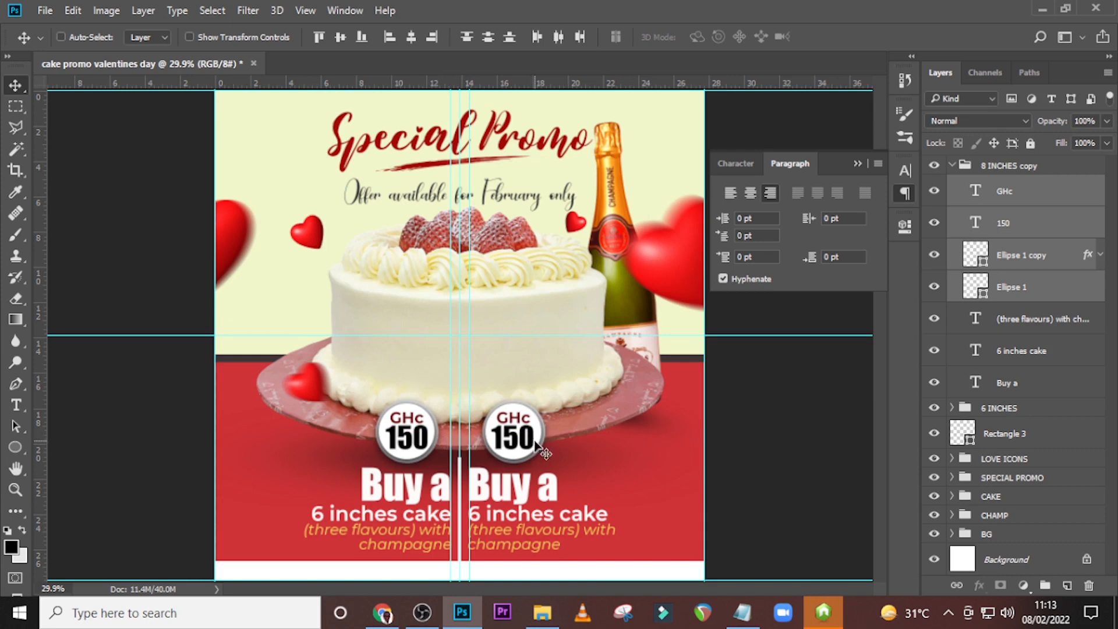
Change the price in the copied badge to "200".
click(978, 227)
double_click(978, 227)
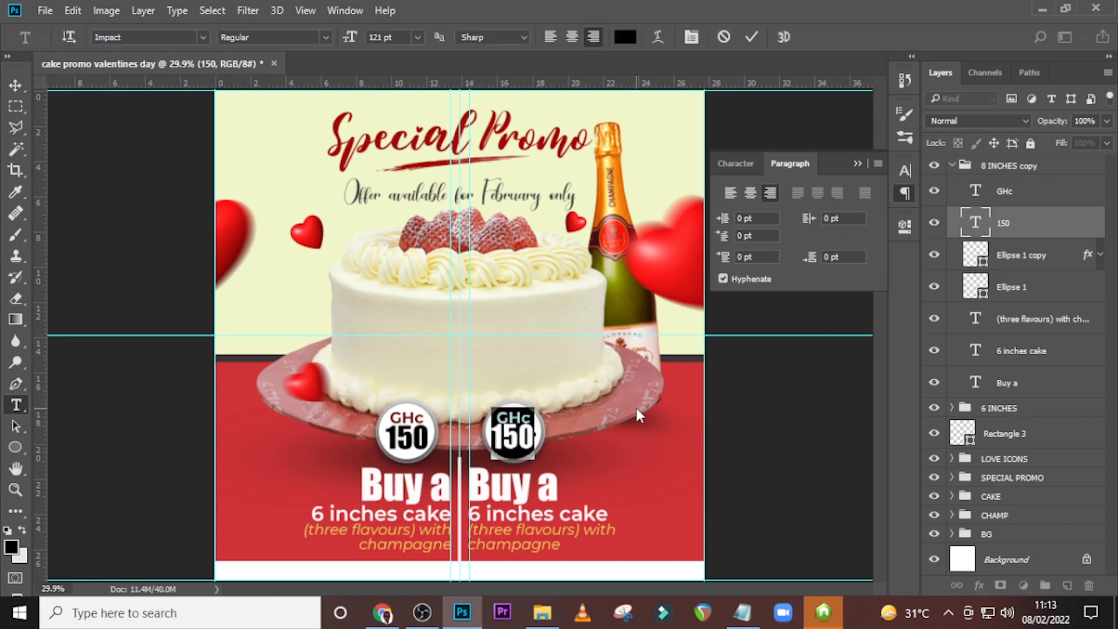
text(20)
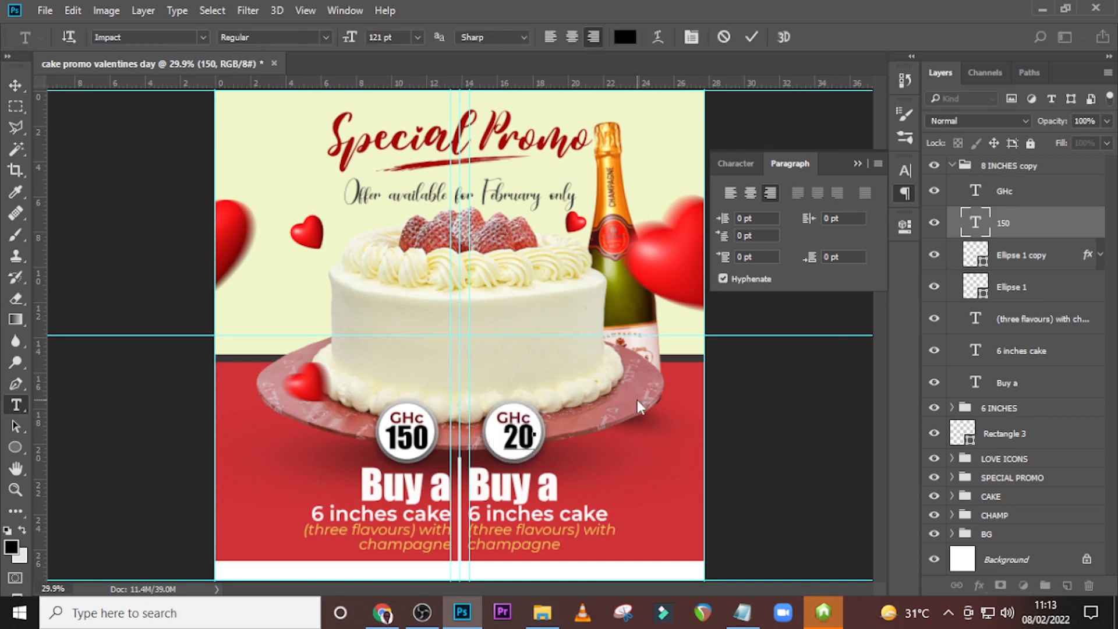
text(0)
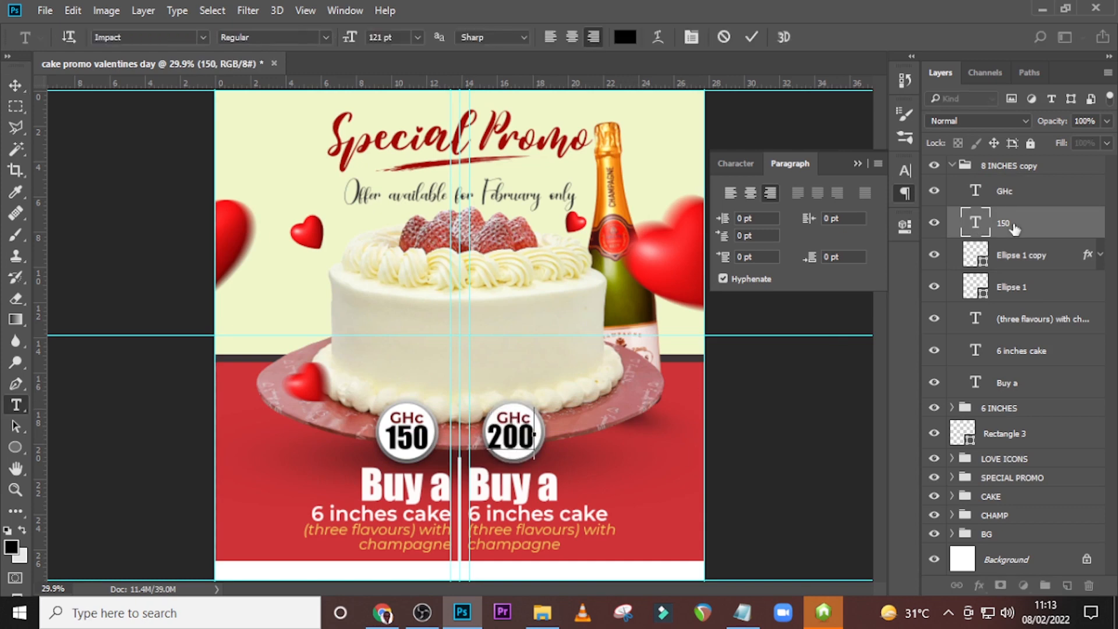
key(ctrl+Return)
key(v)
Scale "200" down slightly to fit the badge, and nudge it and the "GHc" above it into position.
key(ctrl+t)
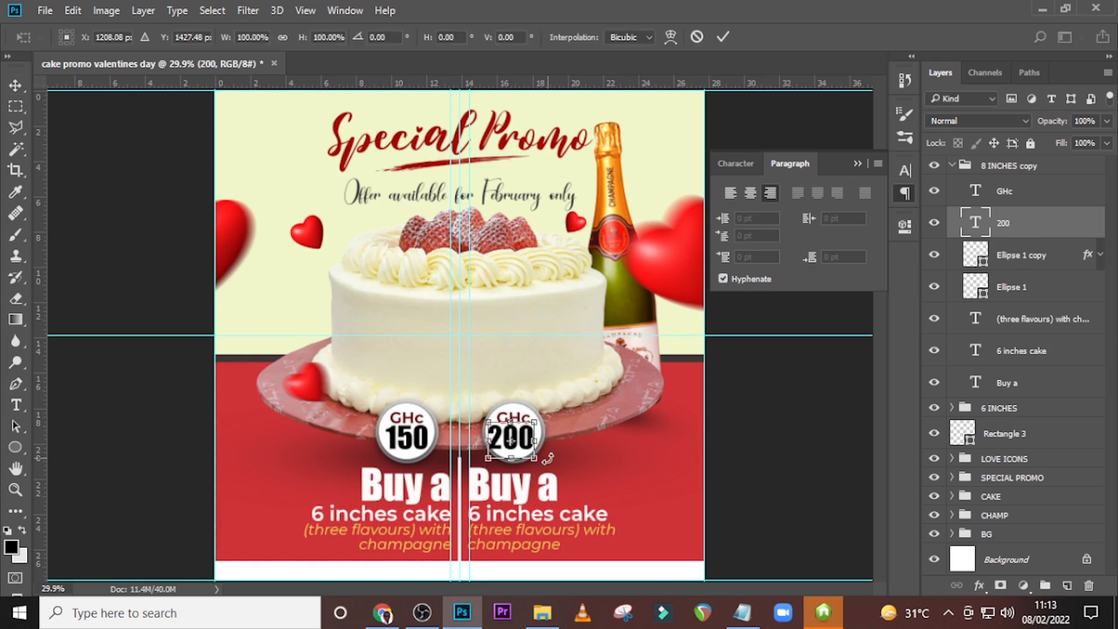
drag(535, 459, 531, 456)
key(Return)
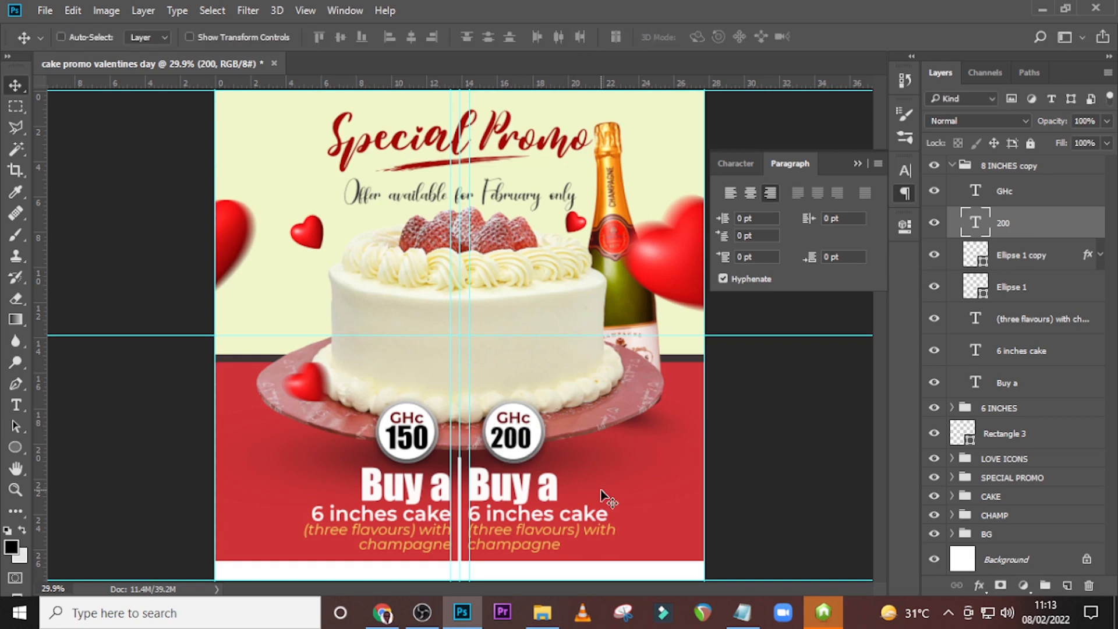
key(shift+Right)
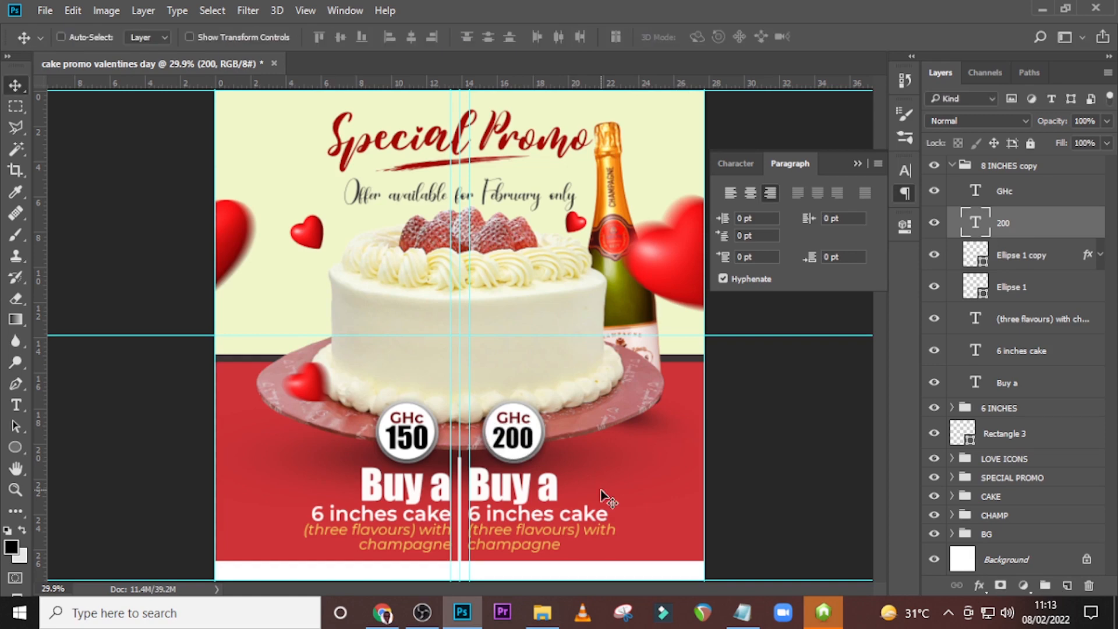
click(1012, 202)
key(shift+Down)
key(Down)
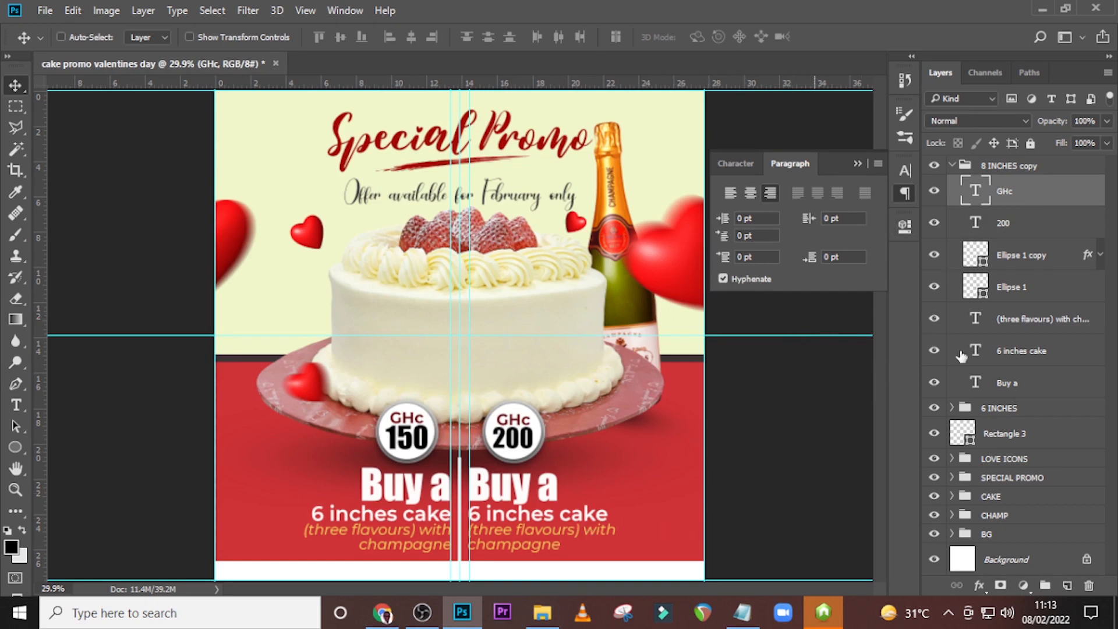
Change the second offer's wording to "8 inches cake" and its heading to "Buy an".
click(974, 355)
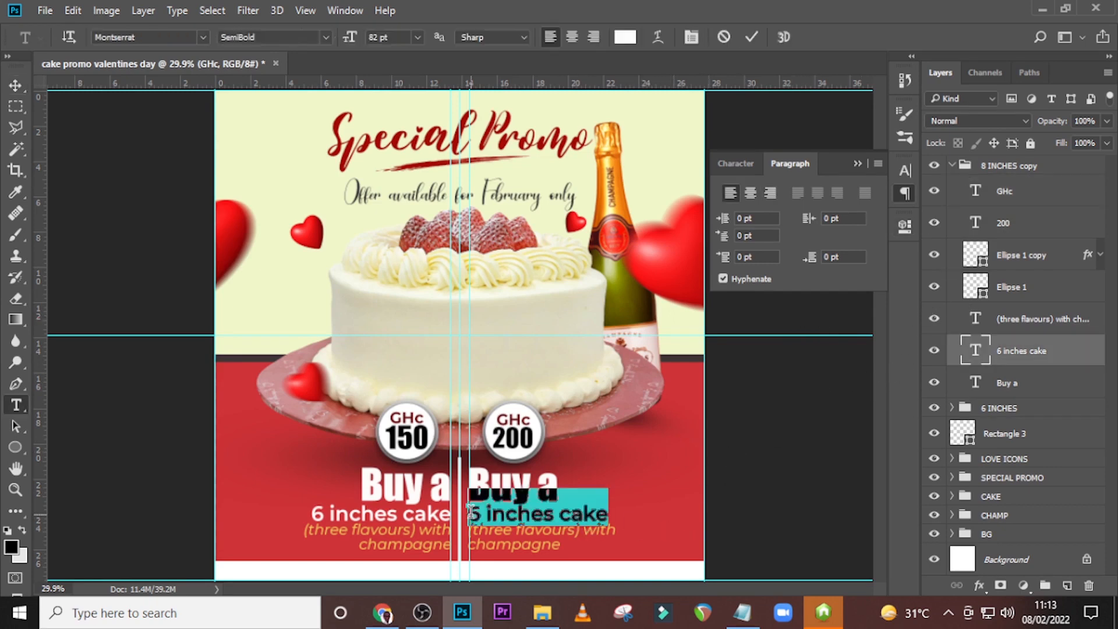
drag(480, 514, 434, 515)
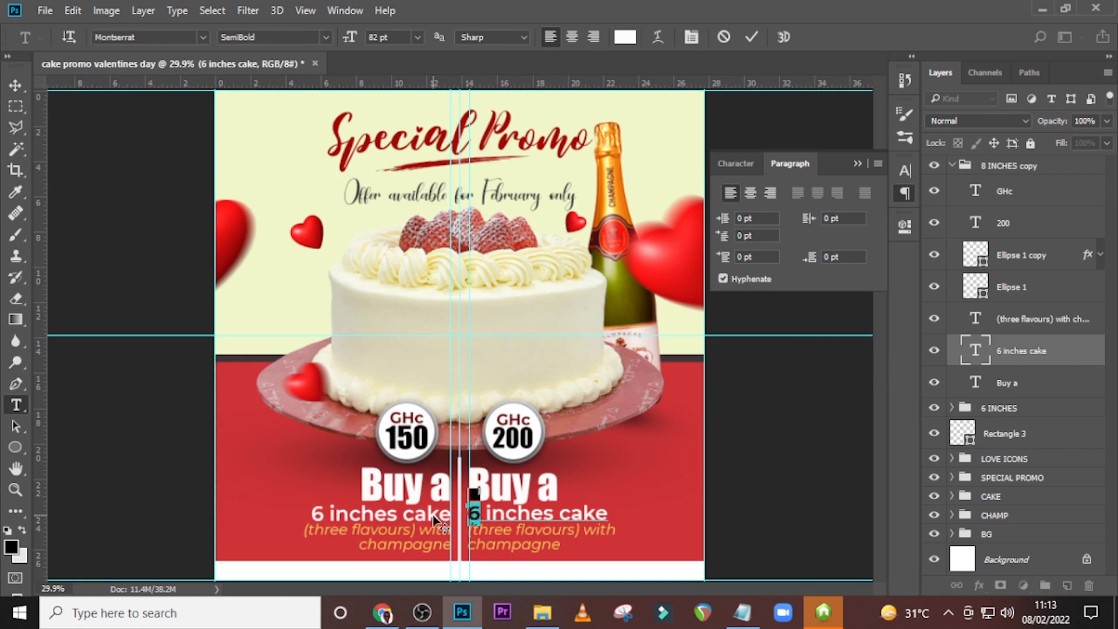
text(8)
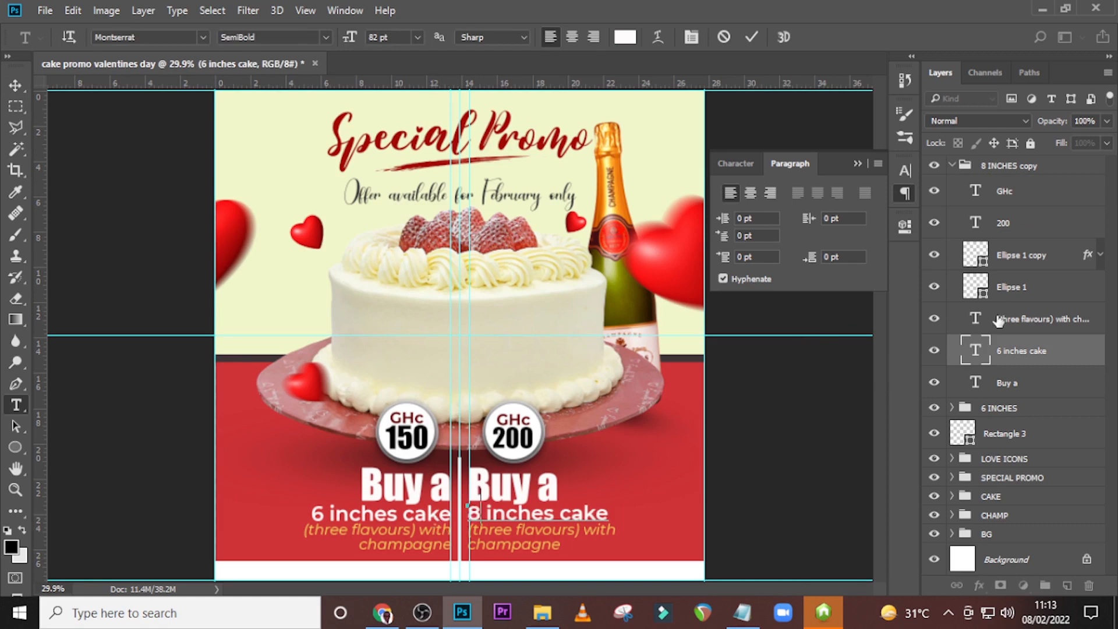
click(553, 491)
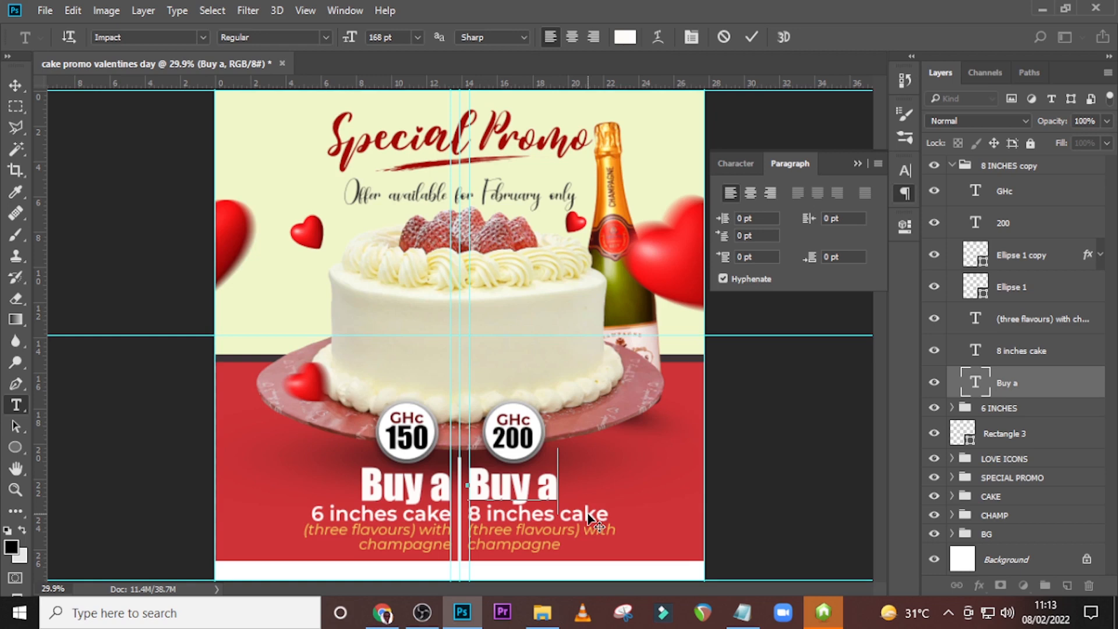
text(n)
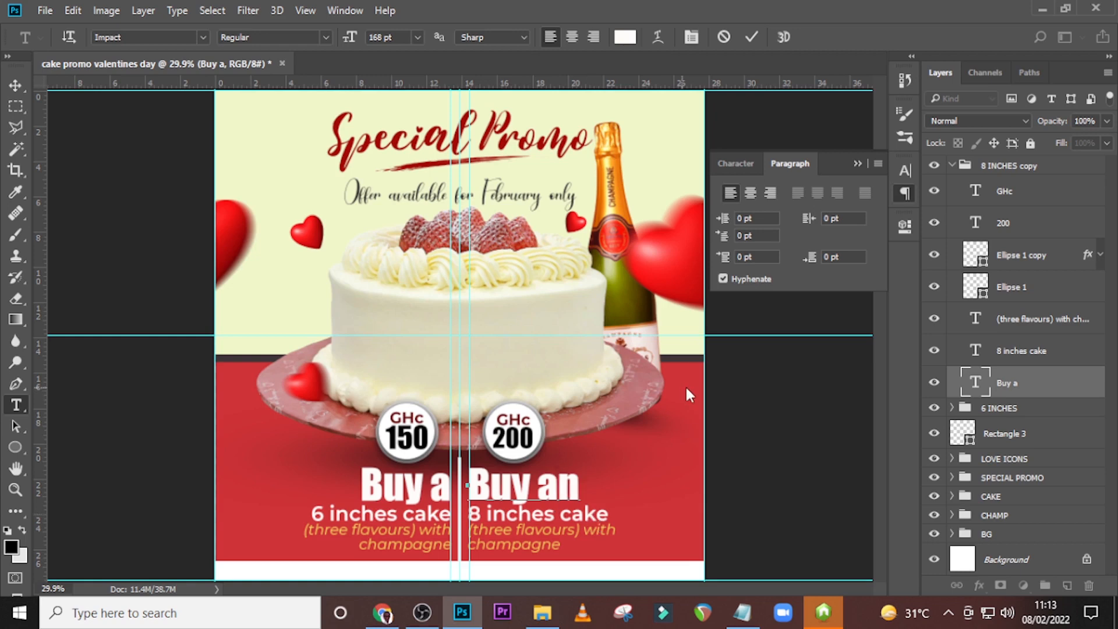
click(686, 388)
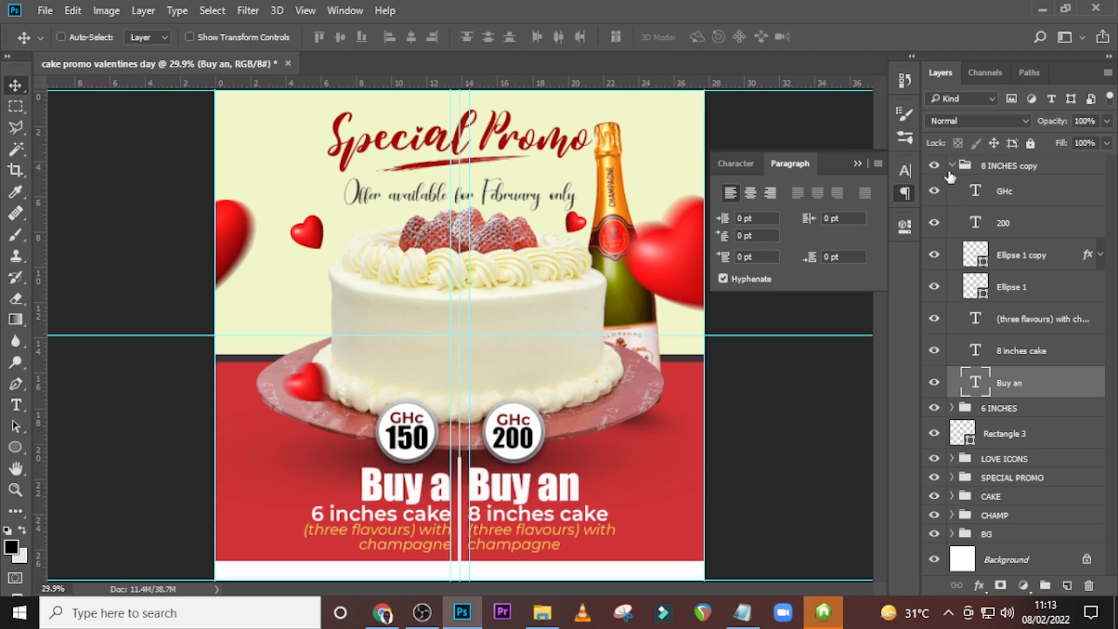
Collapse the "8 INCHES copy" group and review the flyer with the guides hidden, then show them again.
click(952, 166)
key(ctrl+h)
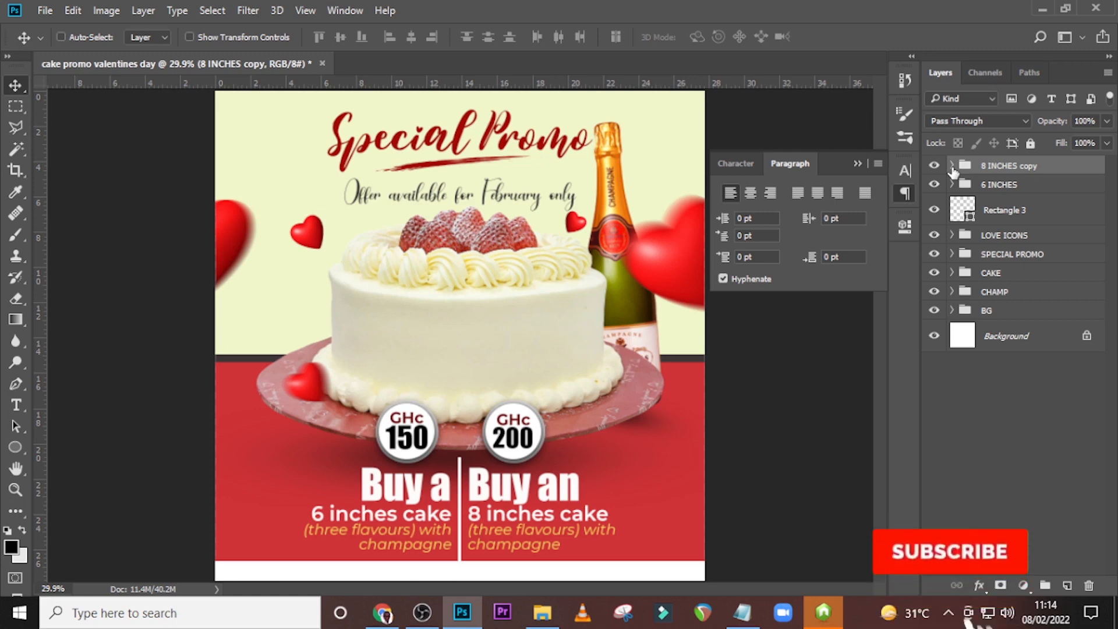
key(ctrl+h)
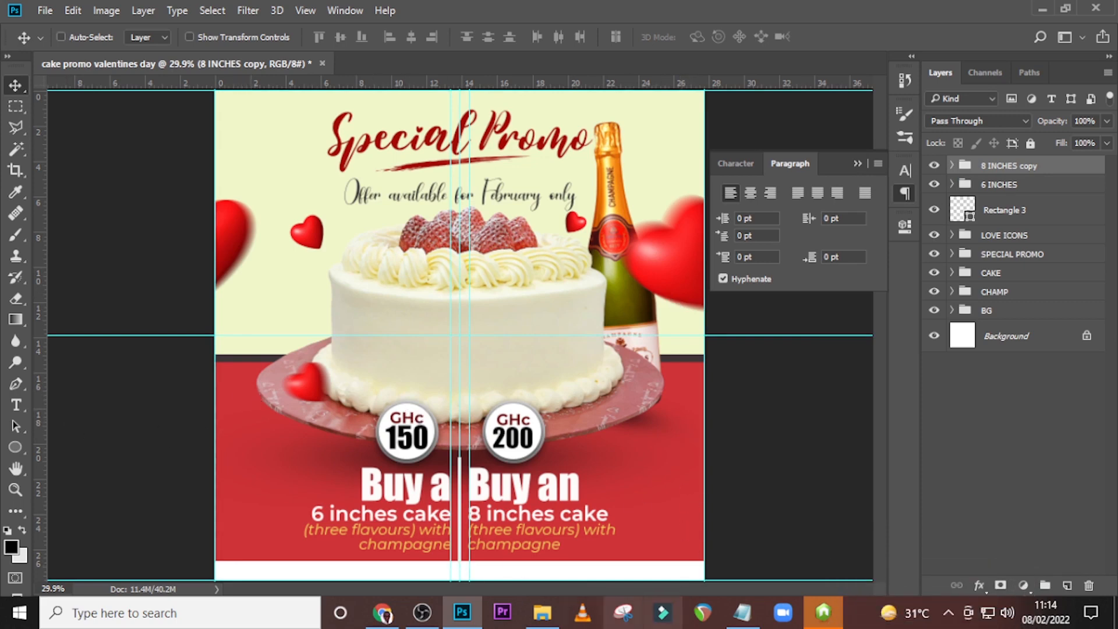
Place the black double-chevron image "2" from the file browser into the flyer and scale it down to about 6.6%.
click(553, 620)
click(345, 198)
drag(345, 198, 393, 383)
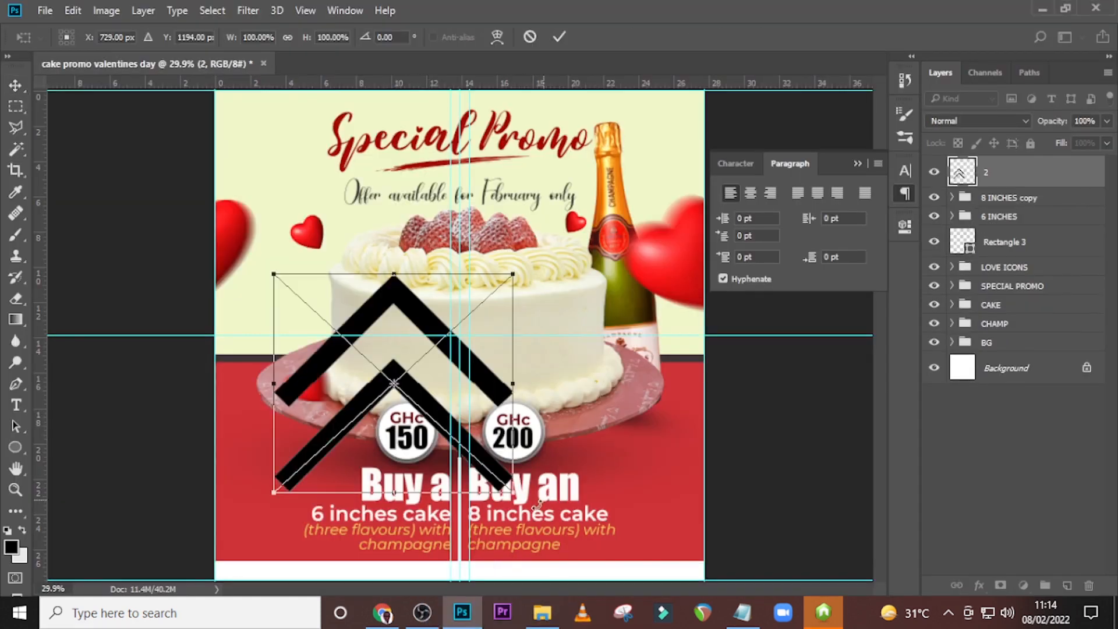
drag(514, 499, 446, 357)
Rotate the small chevron 90° clockwise, place it and move it to the flyer's right edge at the top of the red area.
right_click(446, 358)
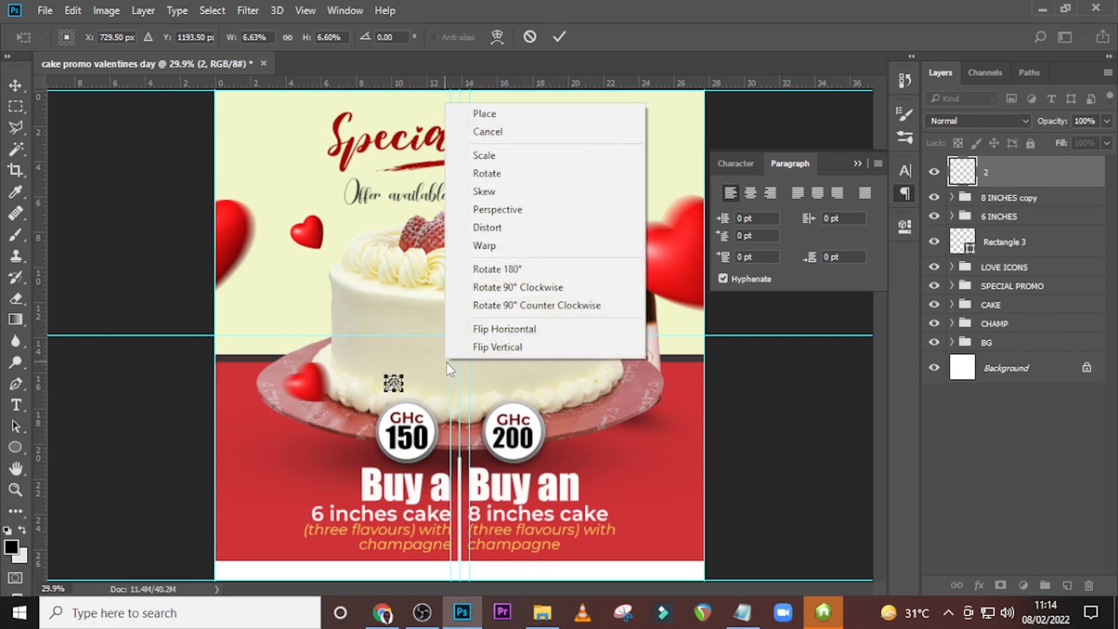
click(503, 286)
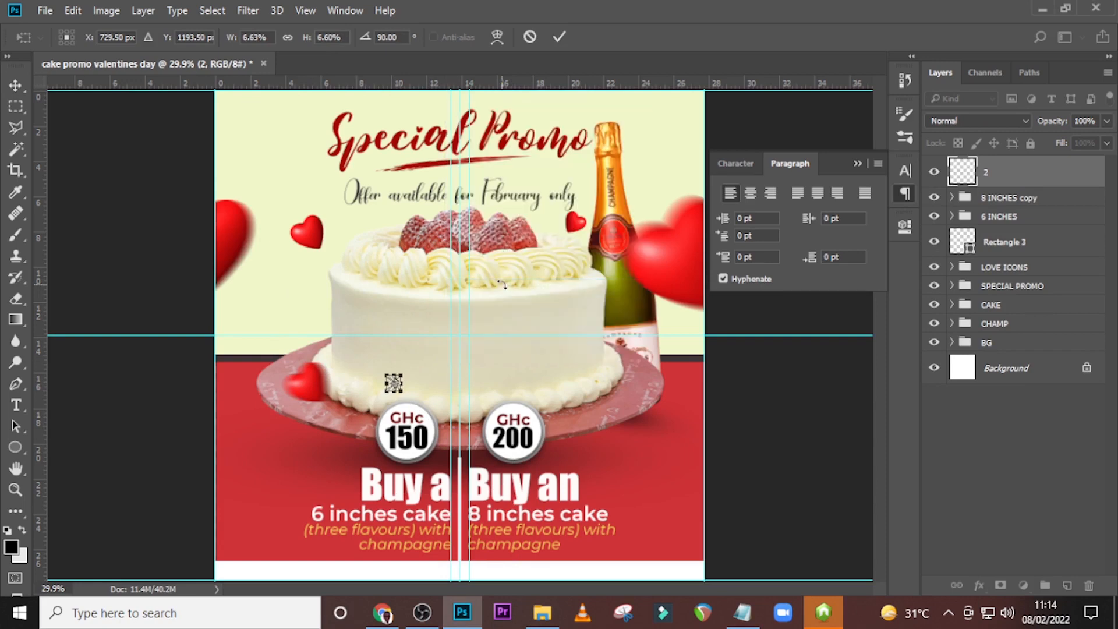
key(Return)
drag(393, 383, 694, 382)
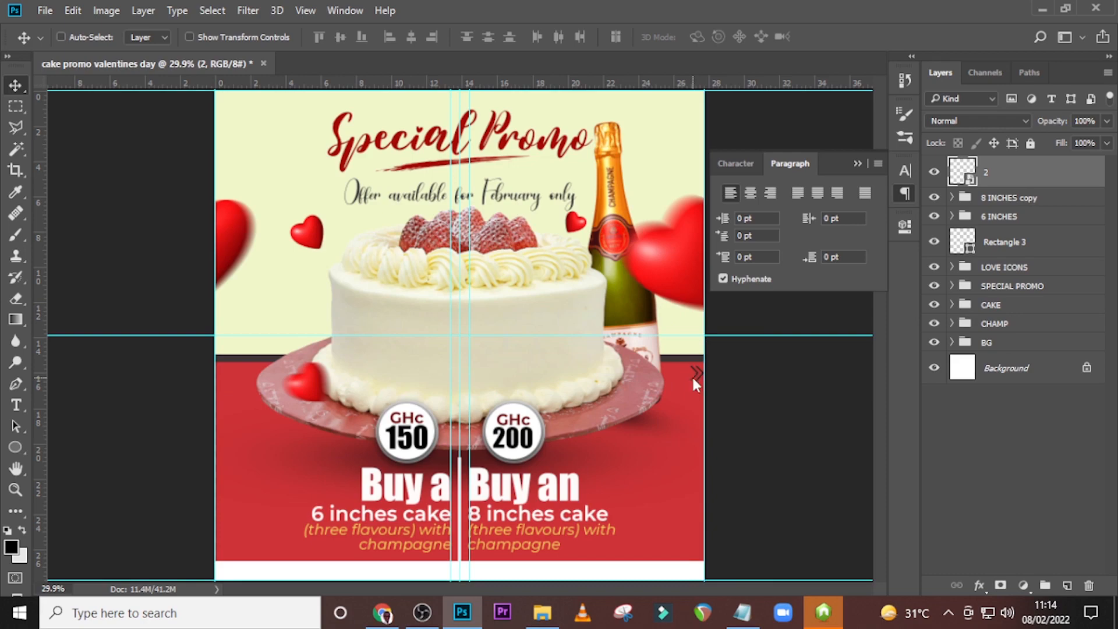
Duplicate the small black double chevron and set the copy directly to its left so the pair reads as one row.
key(ctrl+plus)
key(ctrl+plus)
key(ctrl+plus)
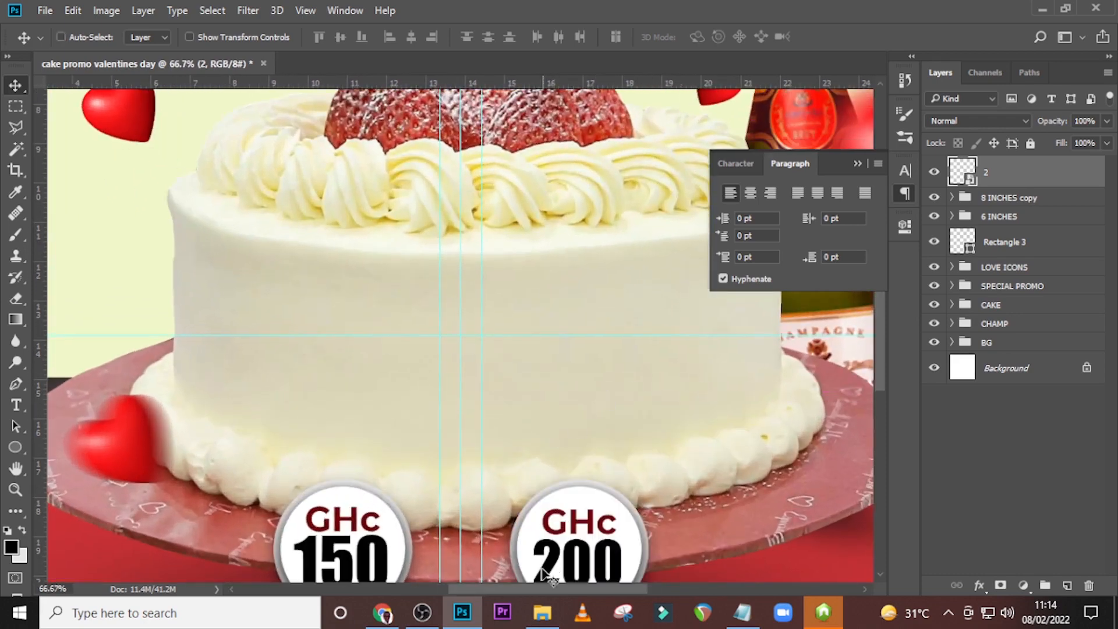
drag(556, 589, 683, 593)
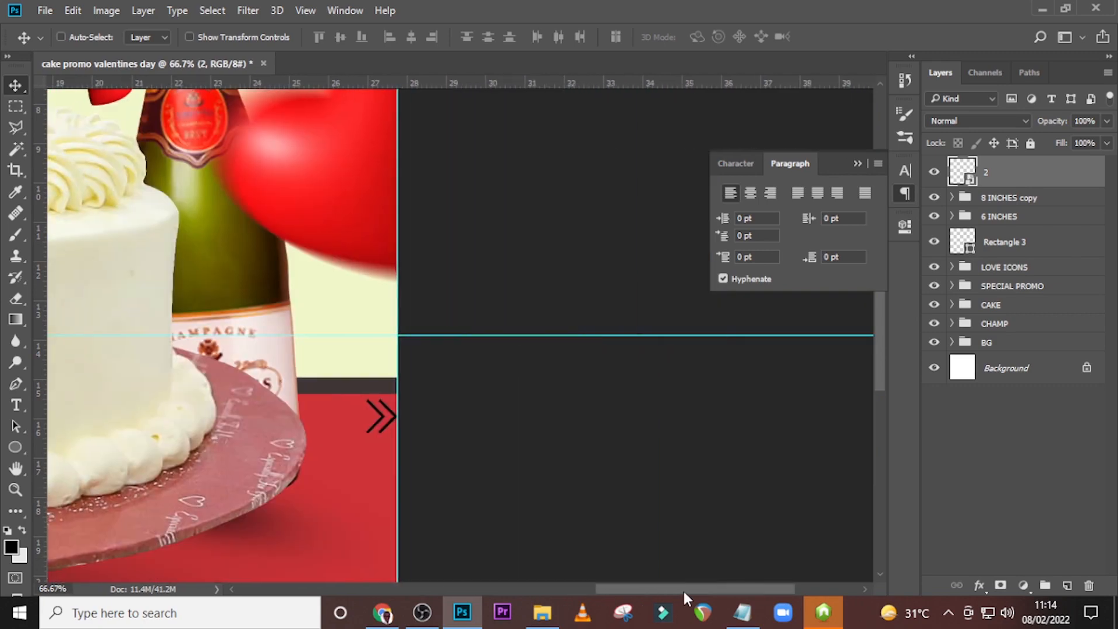
key(ctrl+j)
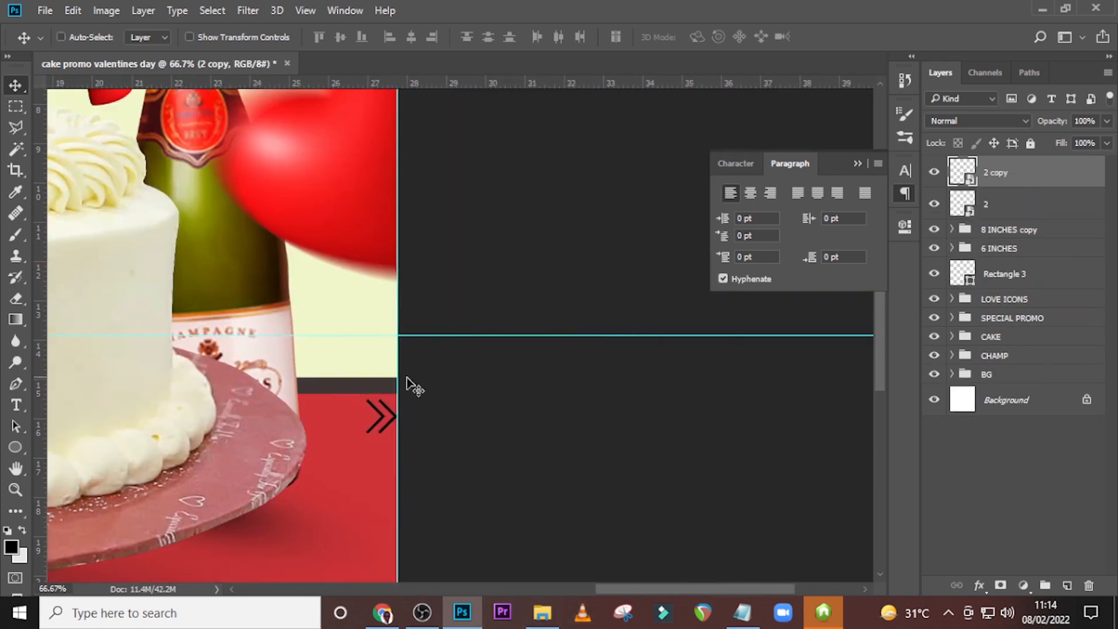
drag(379, 424, 357, 421)
Add two more chevron copies, each shifted further left with even spacing, extending the row toward the cake board.
key(ctrl+j)
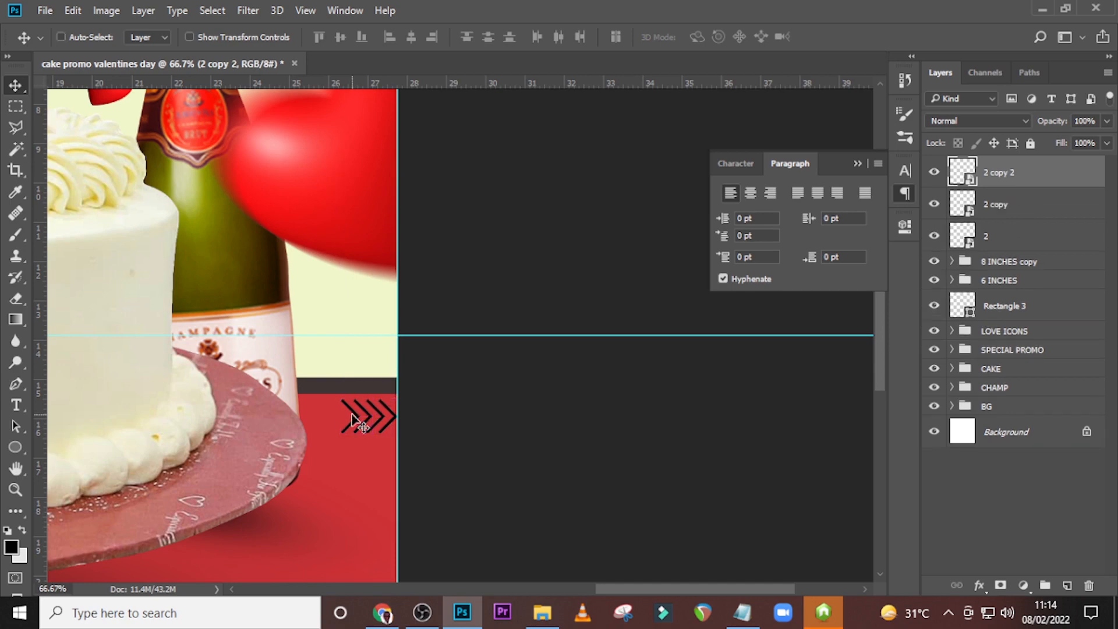
drag(337, 416, 329, 411)
key(shift+Left)
key(shift+Left)
key(shift+Left)
key(shift+Right)
alt+drag(330, 415, 330, 415)
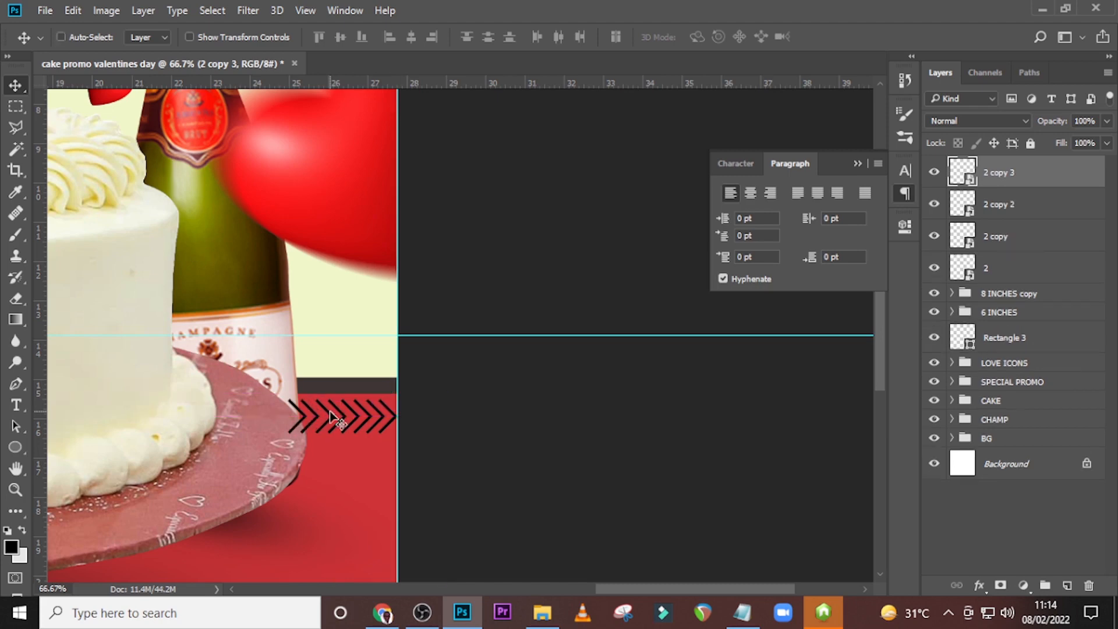
Add a fourth chevron copy and nudge it left to the end of the row, over the cake board's edge.
alt+click(664, 376)
key(shift+Left)
key(shift+Left)
key(shift+Left)
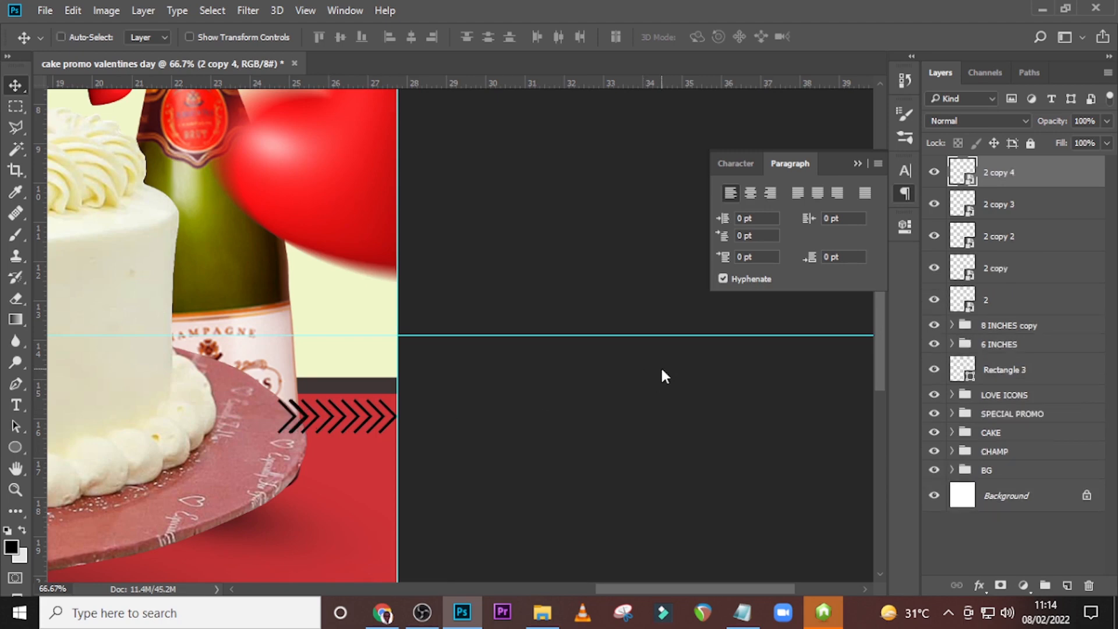
key(shift+Left)
key(shift+Left)
key(shift+Left)
key(shift+Left)
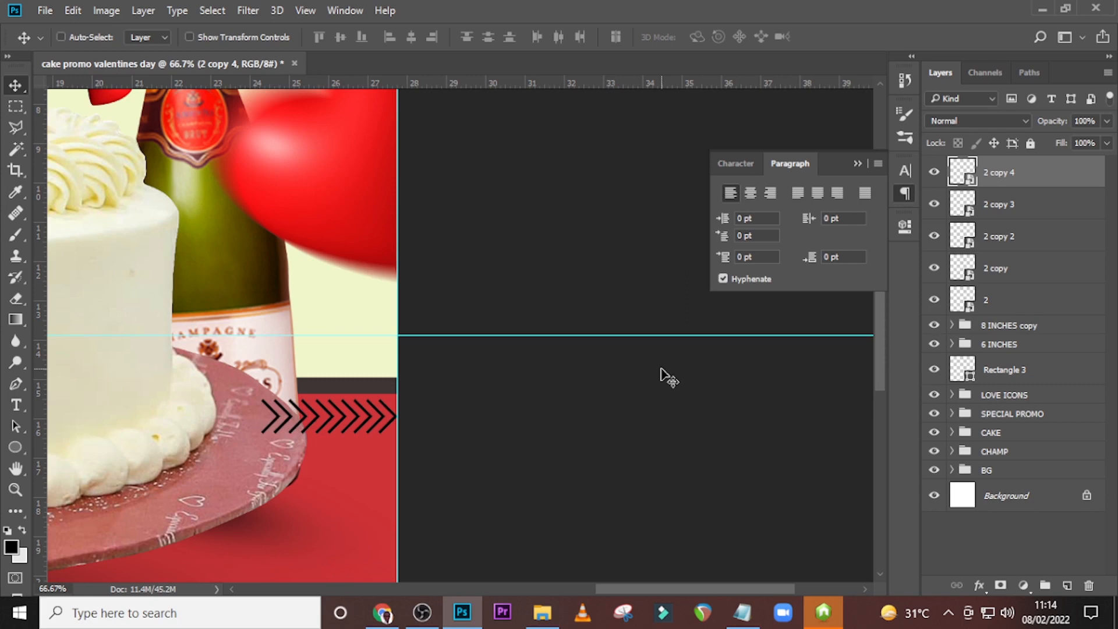
Select the original chevron layer "2" and its four copies and group them.
ctrl+click(994, 205)
ctrl+click(996, 238)
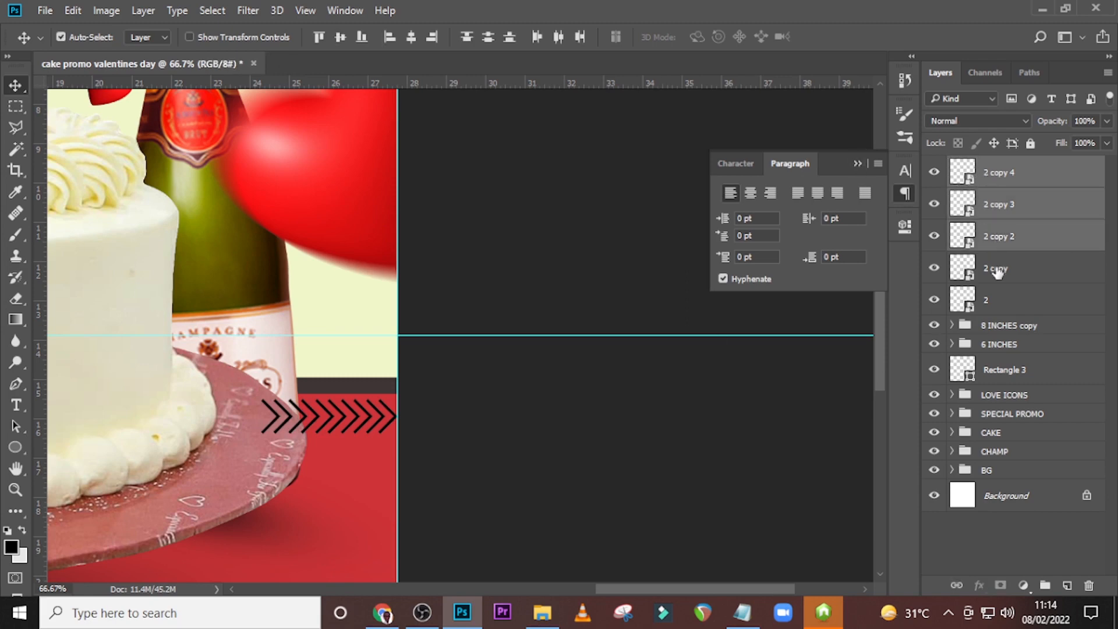
ctrl+click(998, 271)
ctrl+click(997, 304)
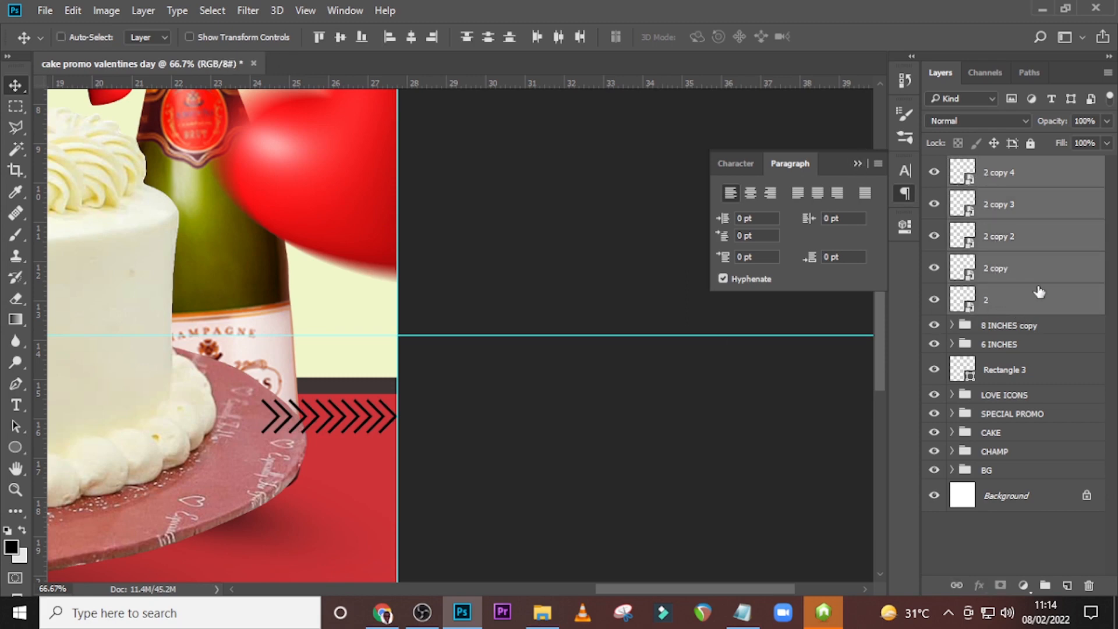
key(ctrl+g)
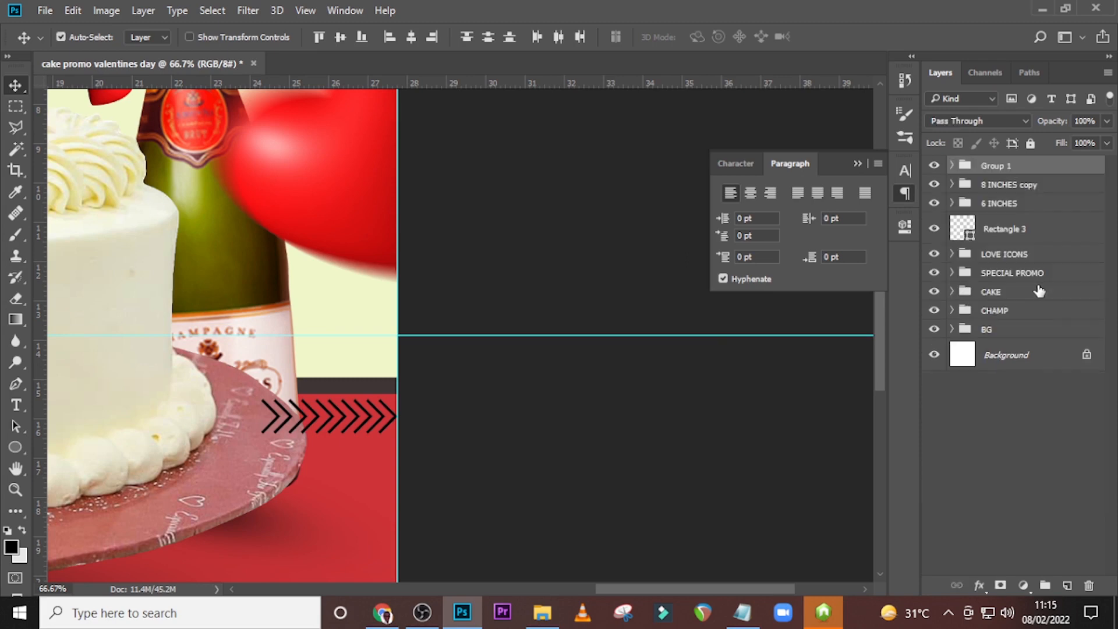
Apply a white (ffffff) Color Overlay at 100% opacity to the chevron group.
double_click(1089, 169)
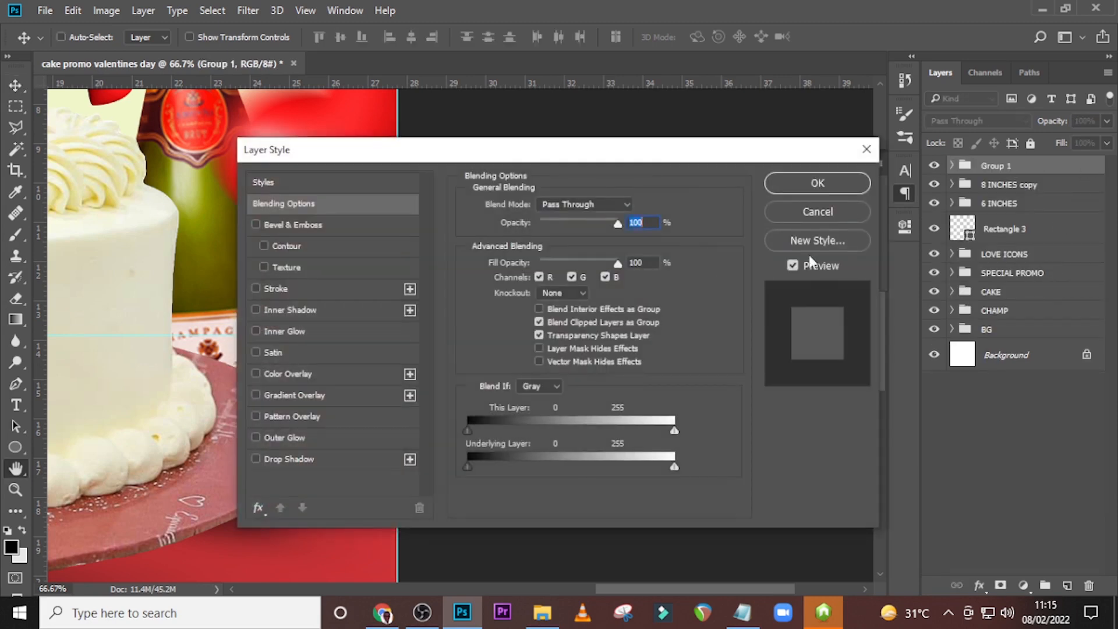
click(297, 375)
click(639, 207)
click(489, 241)
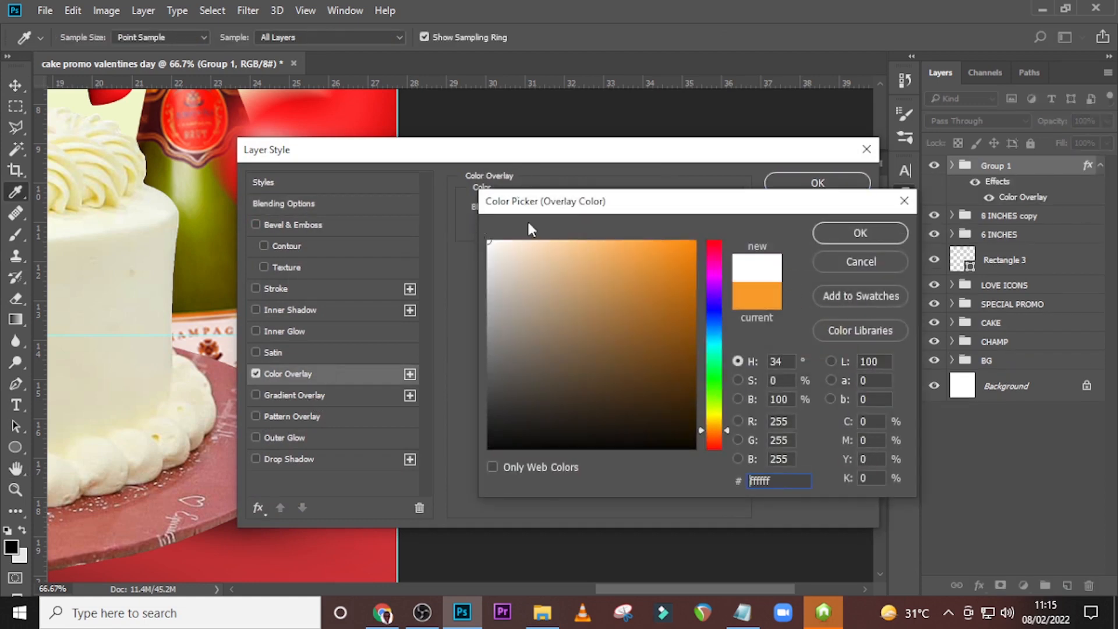
click(863, 233)
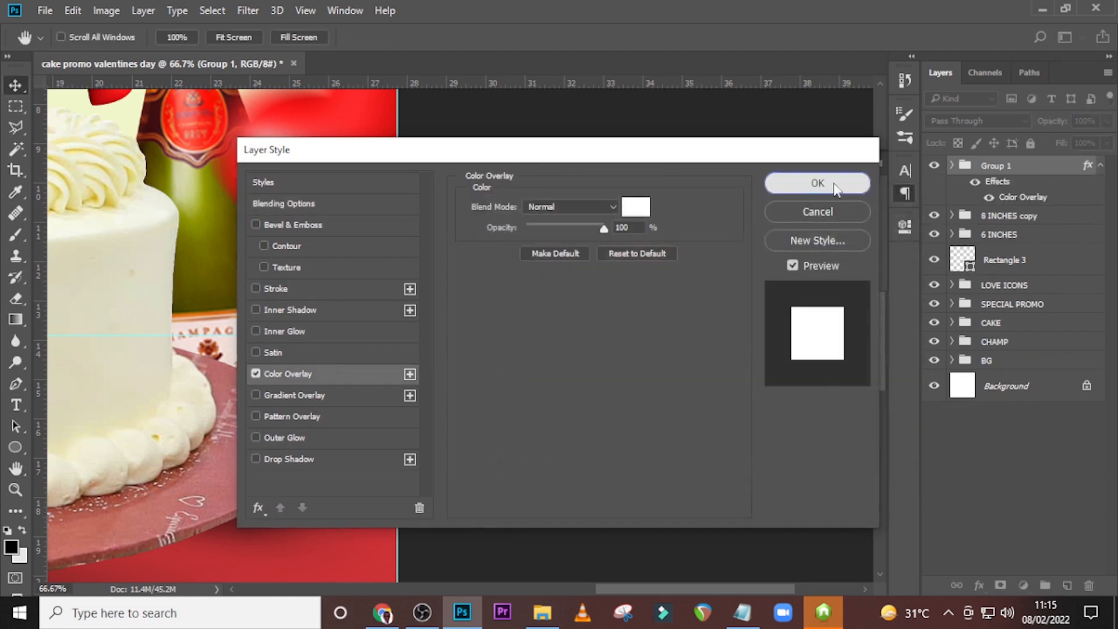
click(823, 193)
Collapse the chevron group's effects and move the group directly above "BG", behind the cake and champagne.
click(1101, 166)
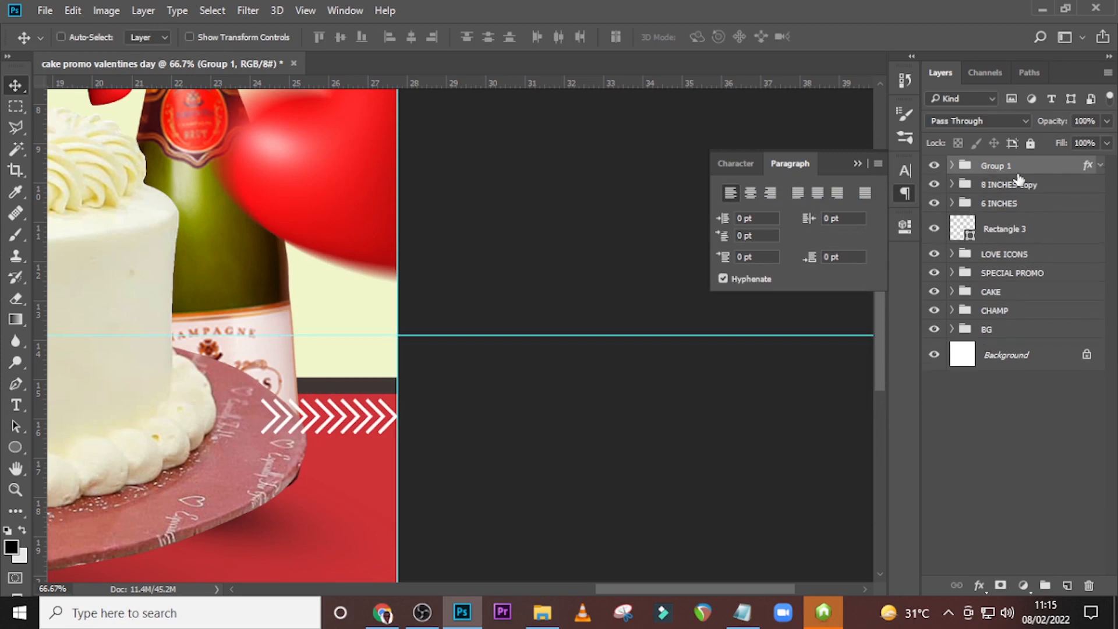
drag(1023, 177, 1031, 320)
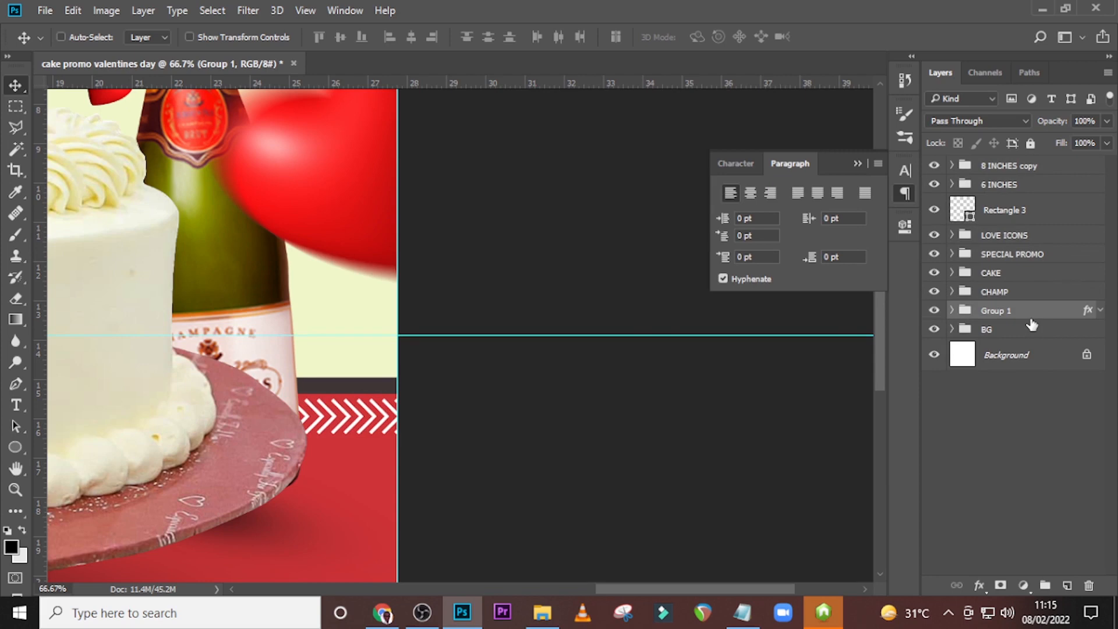
key(ctrl+0)
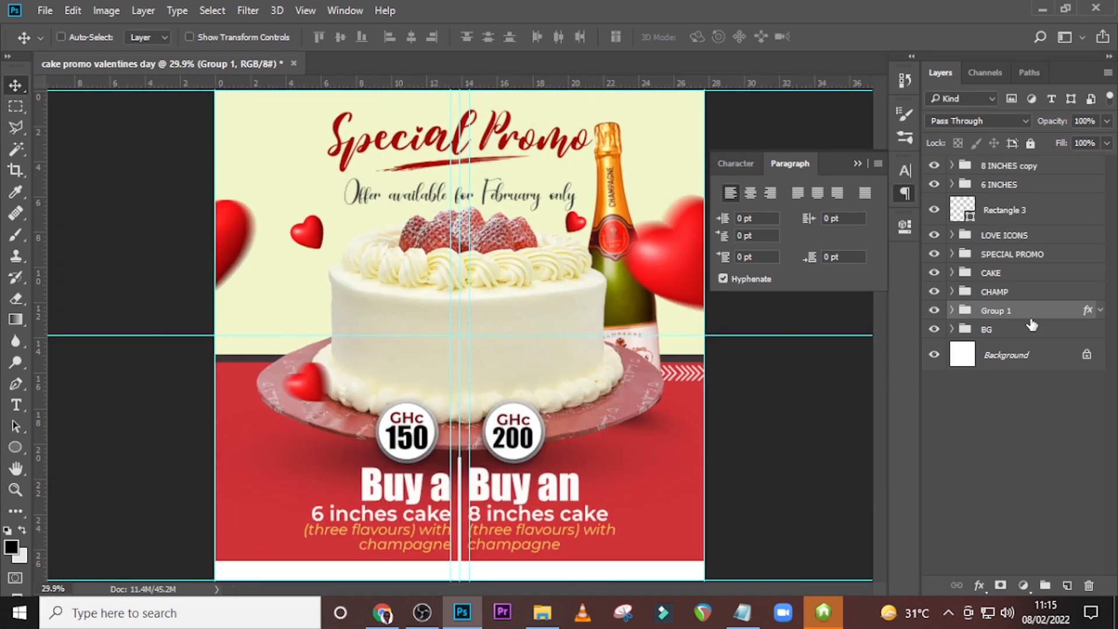
Duplicate the white chevron group, move the copy to the flyer's left edge at the same height, and flip it horizontally.
key(ctrl+j)
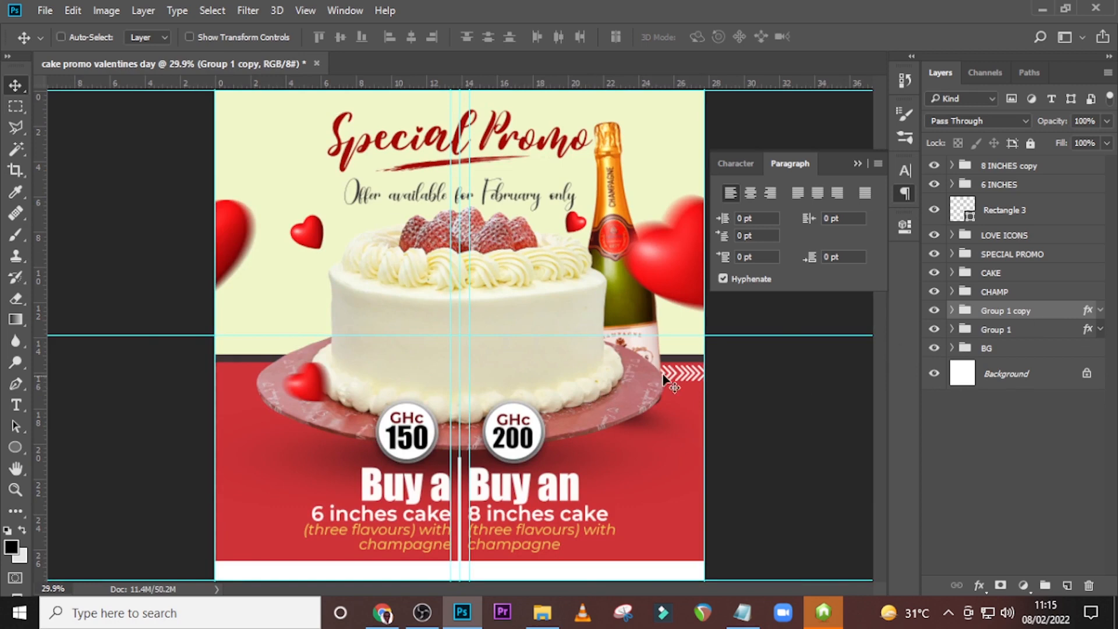
drag(524, 385, 242, 344)
key(ctrl+t)
right_click(329, 309)
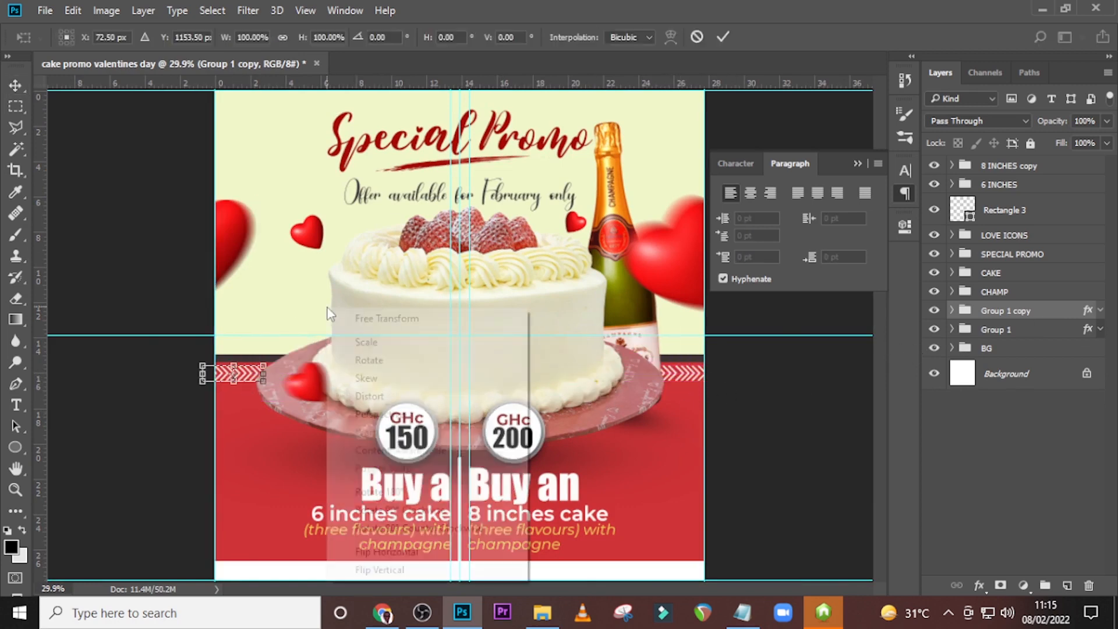
click(386, 552)
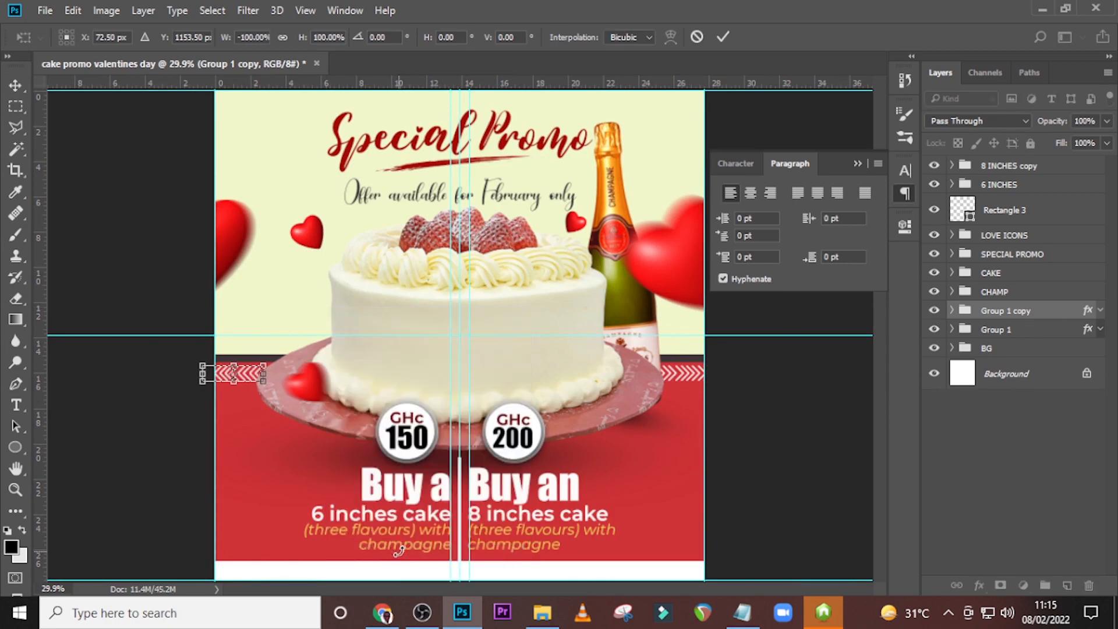
key(Return)
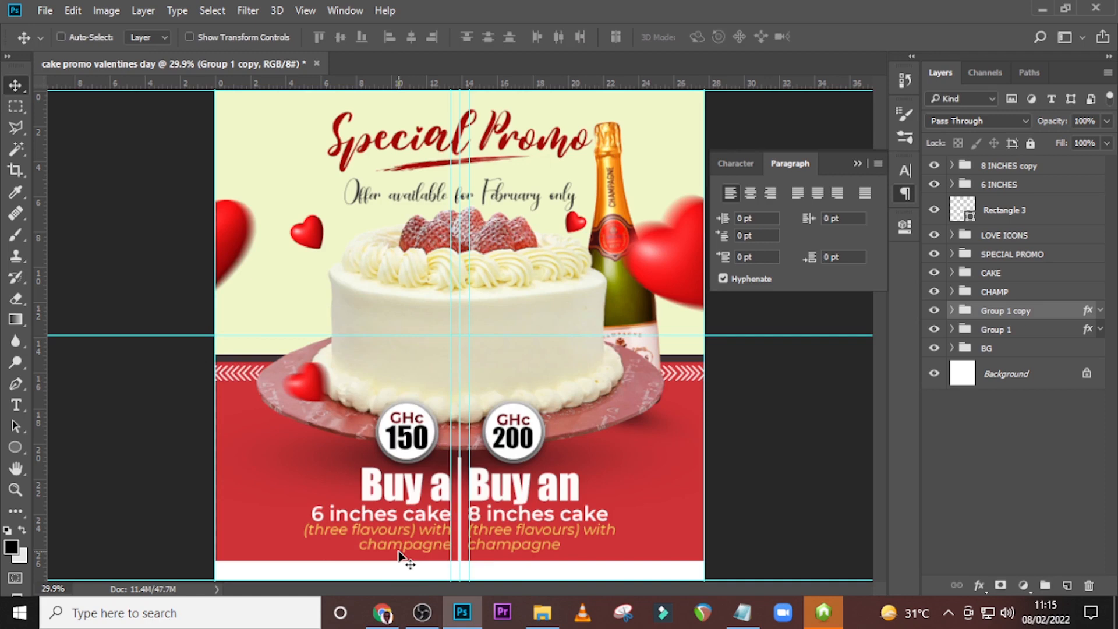
Duplicate the left chevron row, raise the copy above the dark band onto the cream background, and flip it horizontally.
key(ctrl+j)
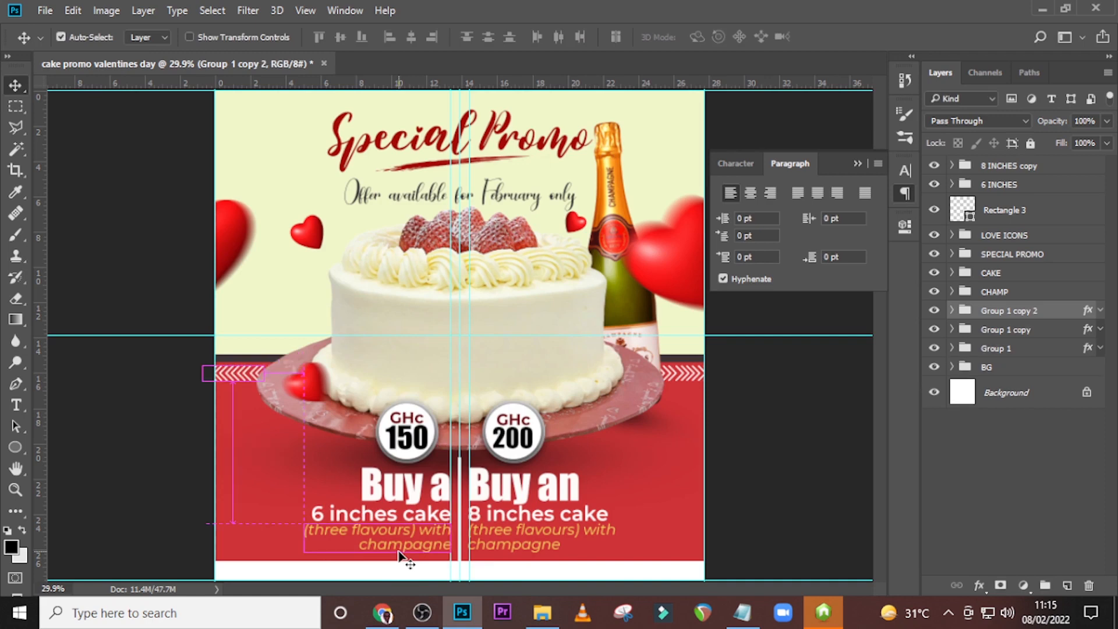
key(shift+Up)
key(shift+Up)
key(shift+Up)
key(shift+Up)
key(shift+Up)
key(shift+Up)
key(shift+Up)
key(shift+Up)
key(shift+Up)
key(shift+Up)
key(shift+Up)
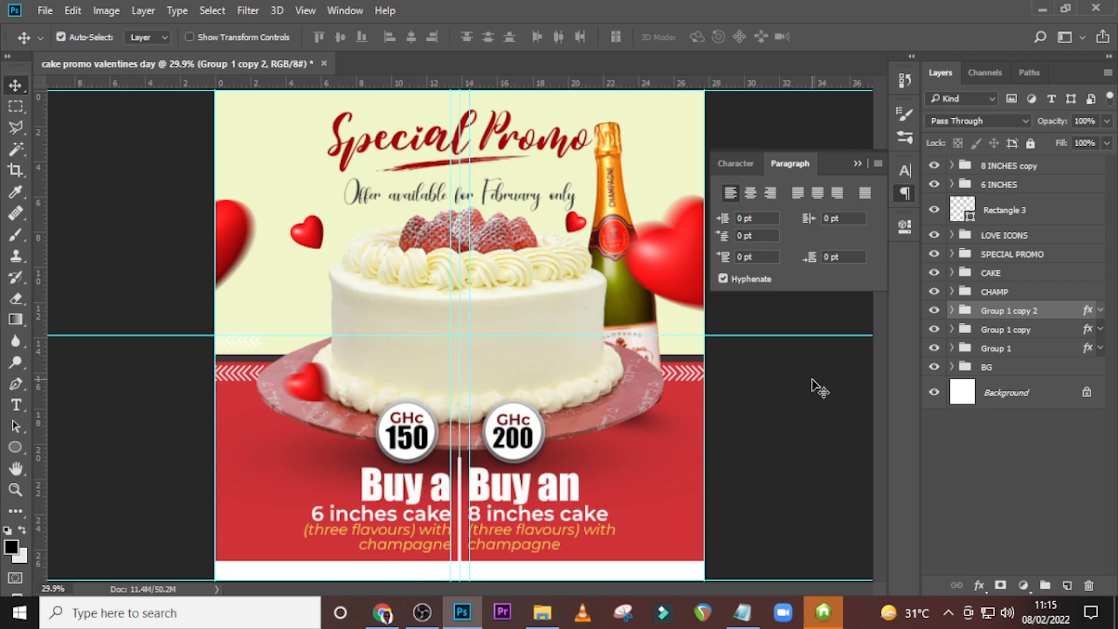
key(ctrl+t)
right_click(217, 266)
click(282, 510)
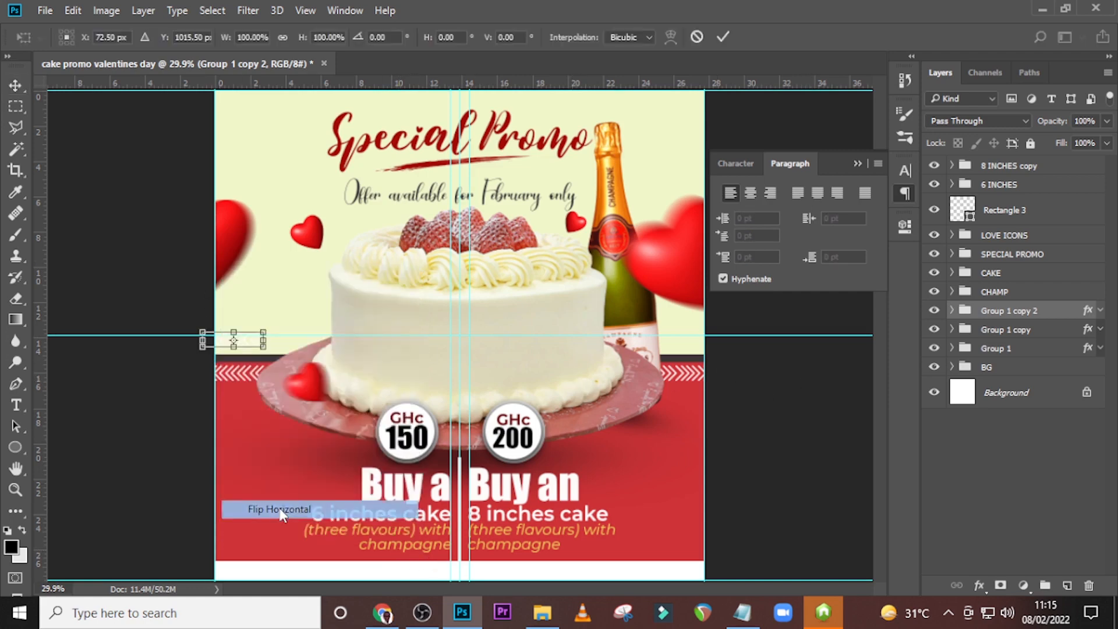
key(Return)
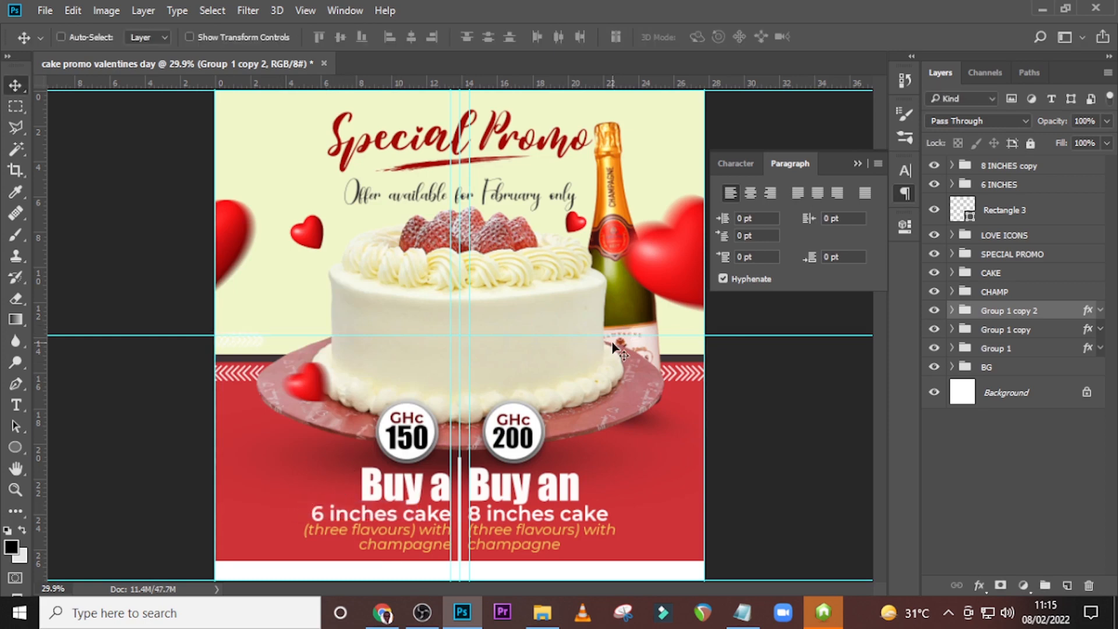
Change the upper chevron row's Color Overlay to the dark band's colour, 3d3333, sampled from the flyer.
click(1100, 310)
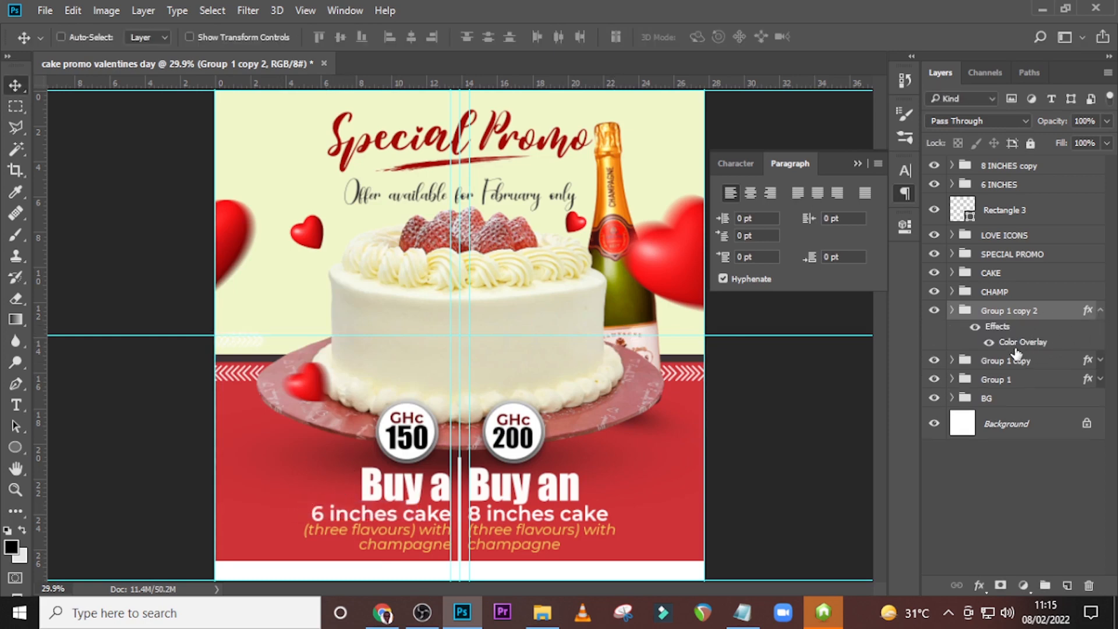
double_click(1017, 344)
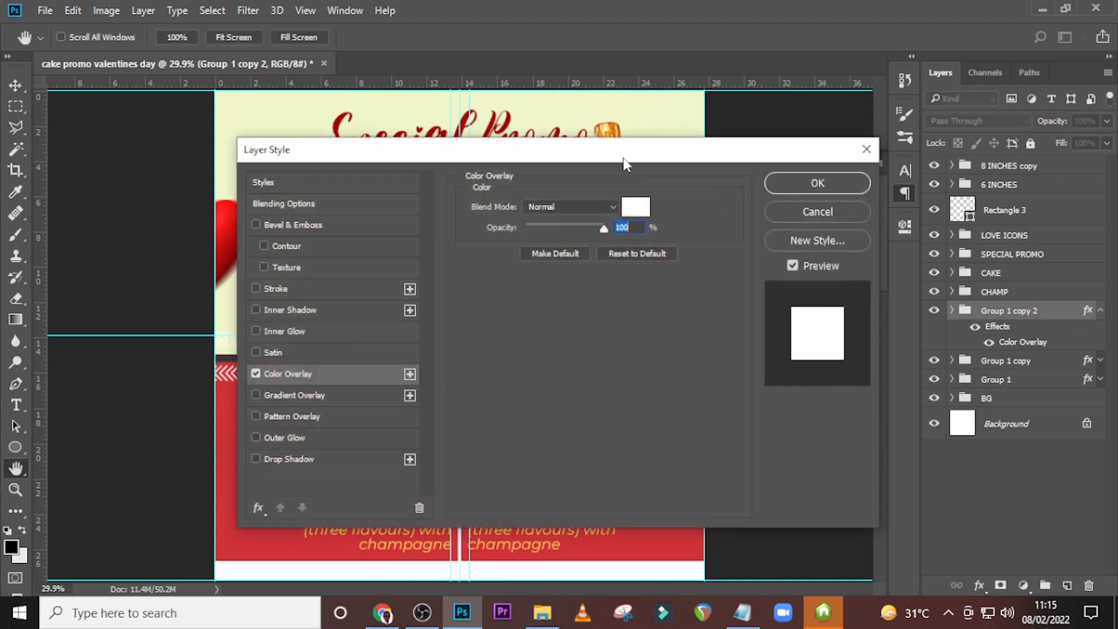
click(751, 205)
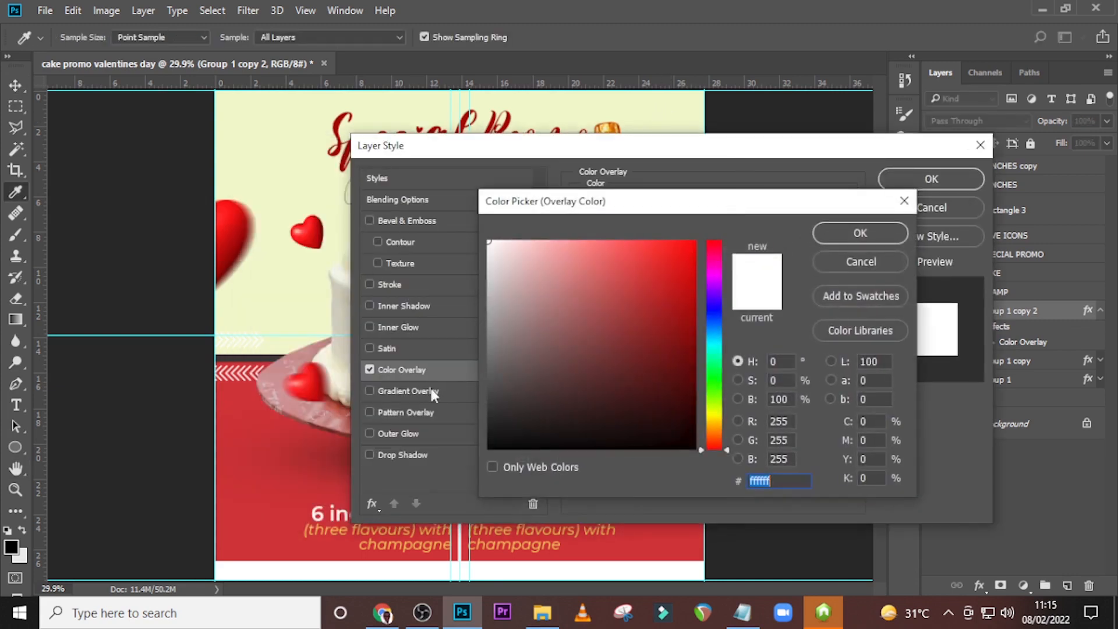
click(236, 412)
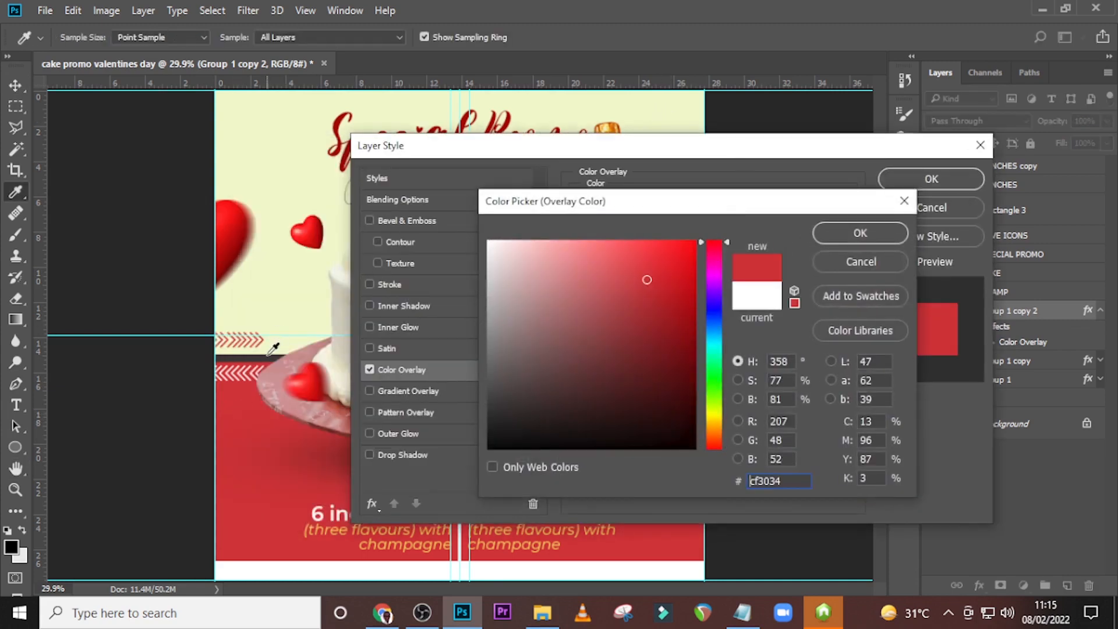
click(269, 354)
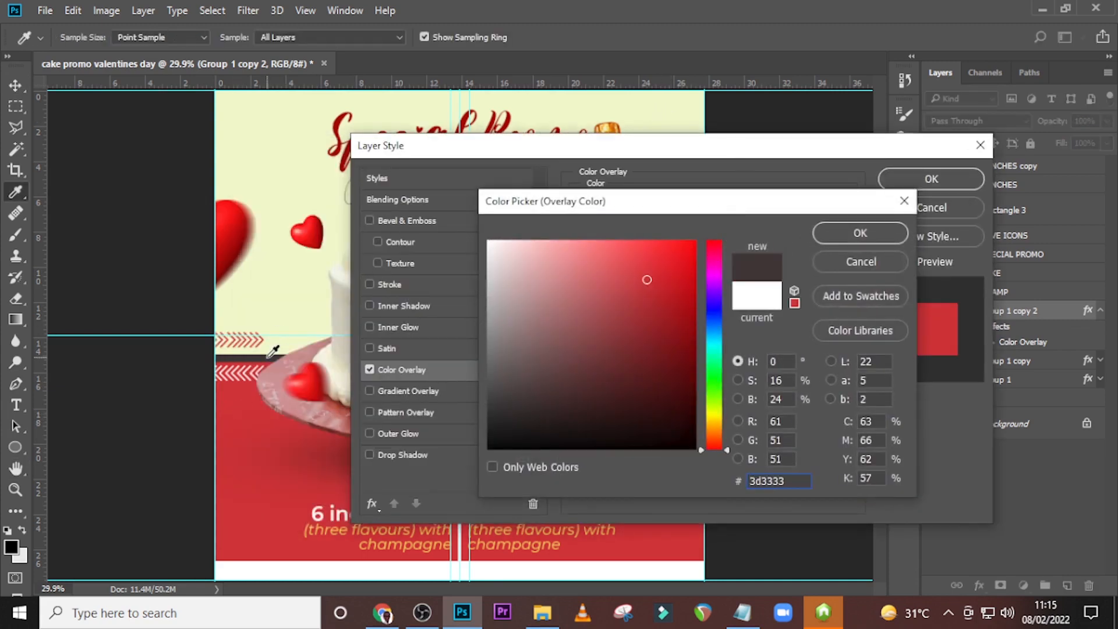
click(860, 233)
click(931, 178)
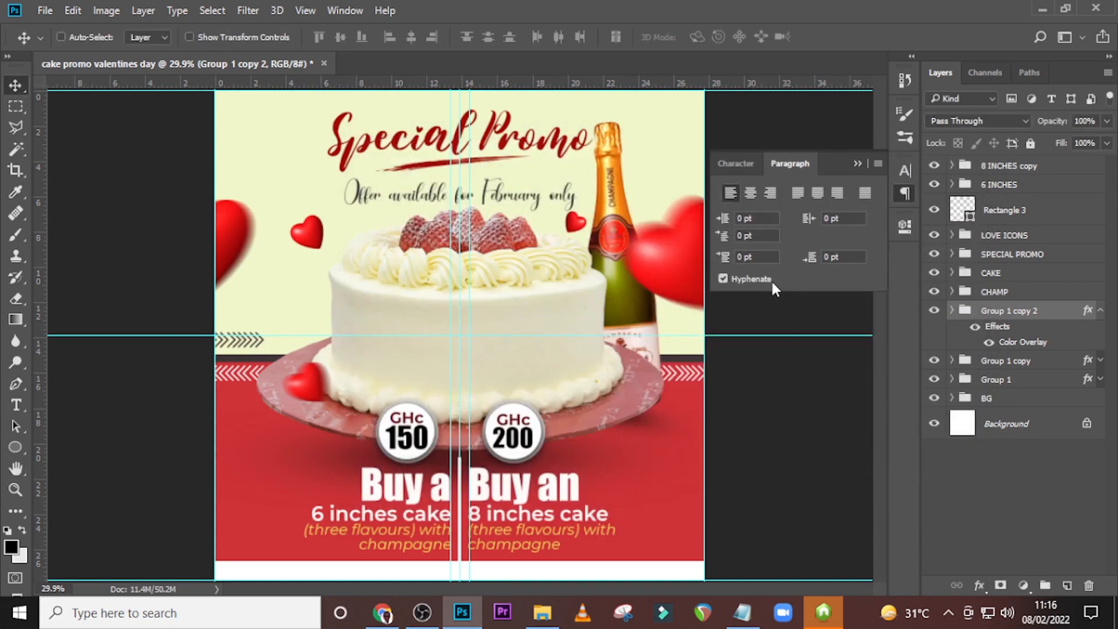
Shift the dark chevron row right until its end tucks behind the cake, hide the guides, and collapse its effects.
key(ctrl+plus)
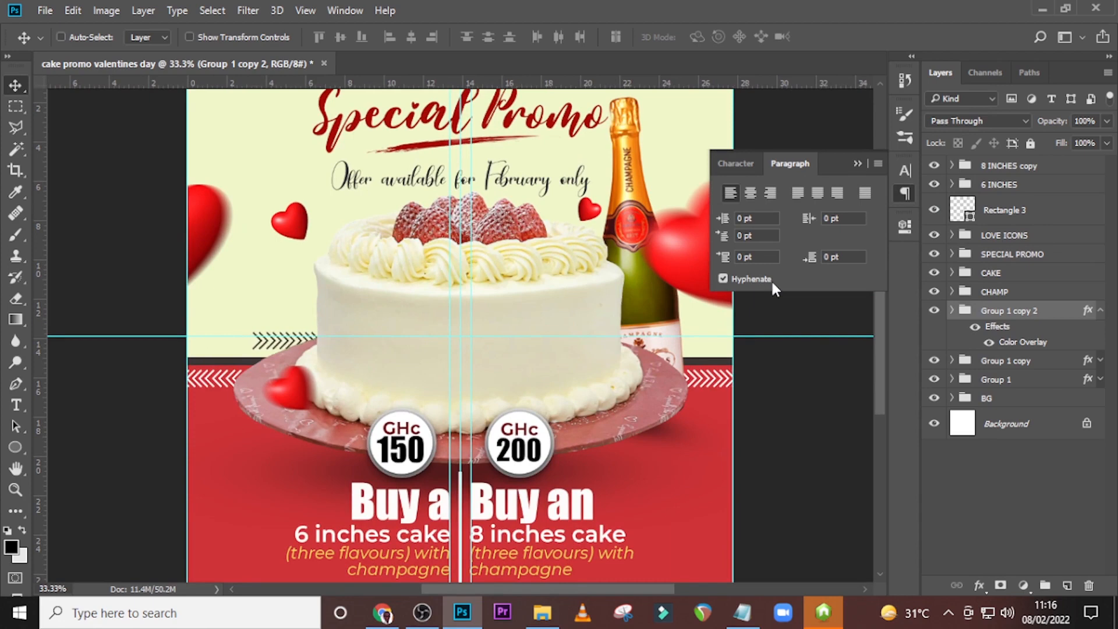
key(ctrl+semicolon)
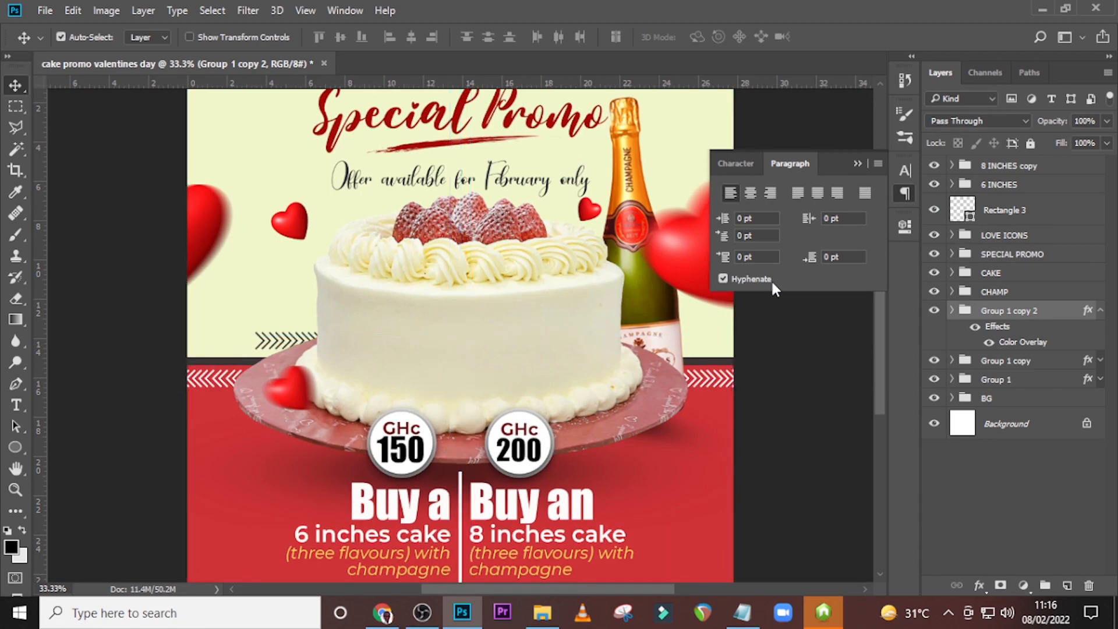
key(ctrl+minus)
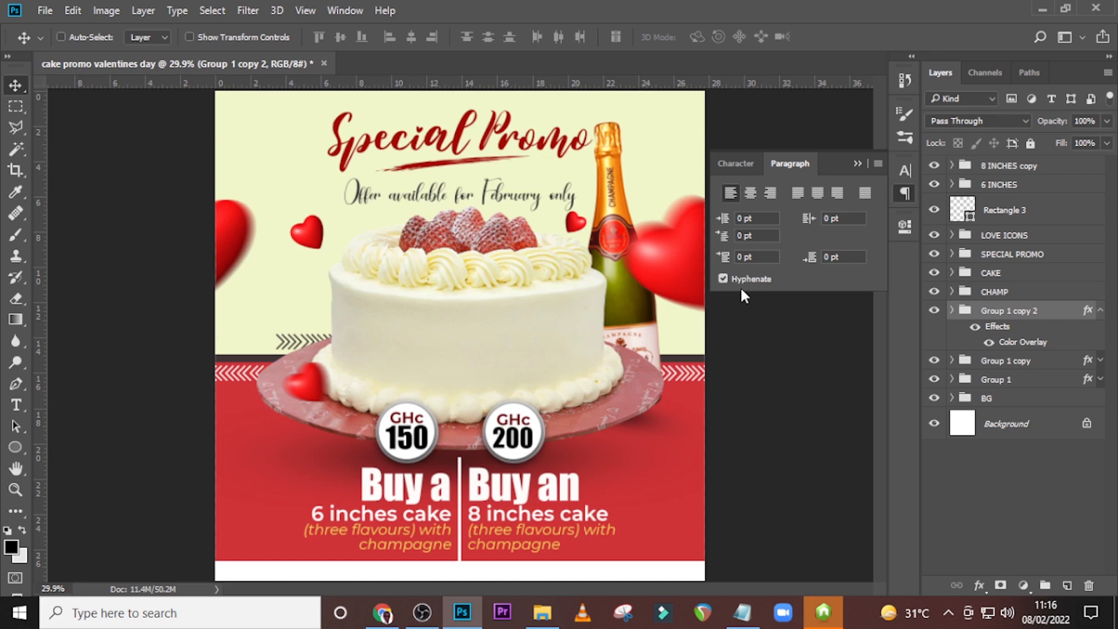
click(1101, 311)
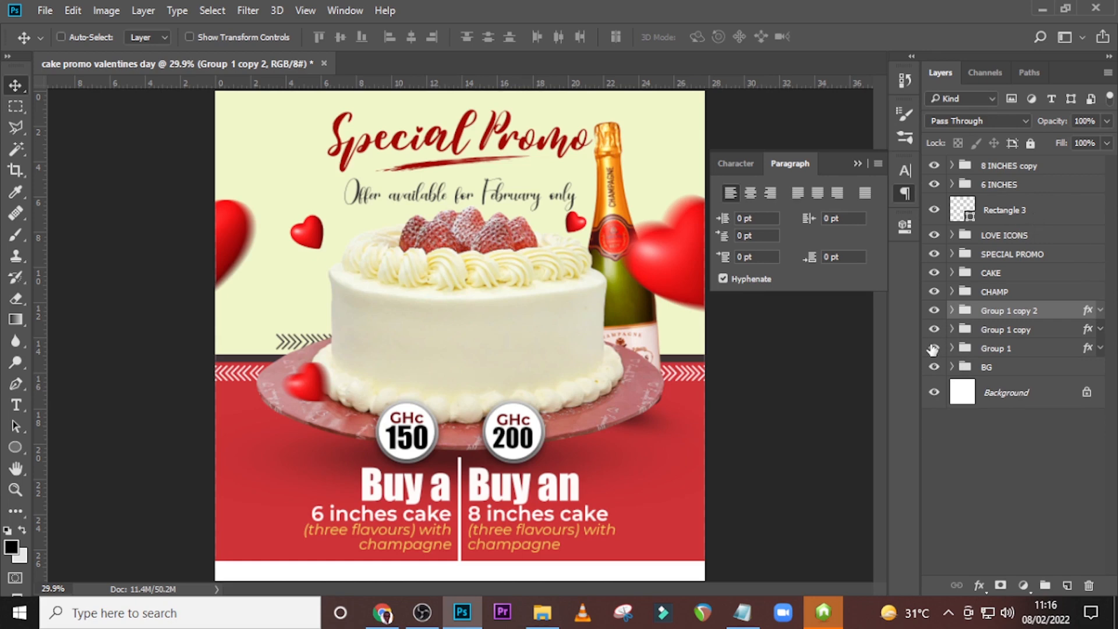
Create a new text layer, copy "Give Us A Call:" from the 84.txt notes, and move the layer above all the others.
key(t)
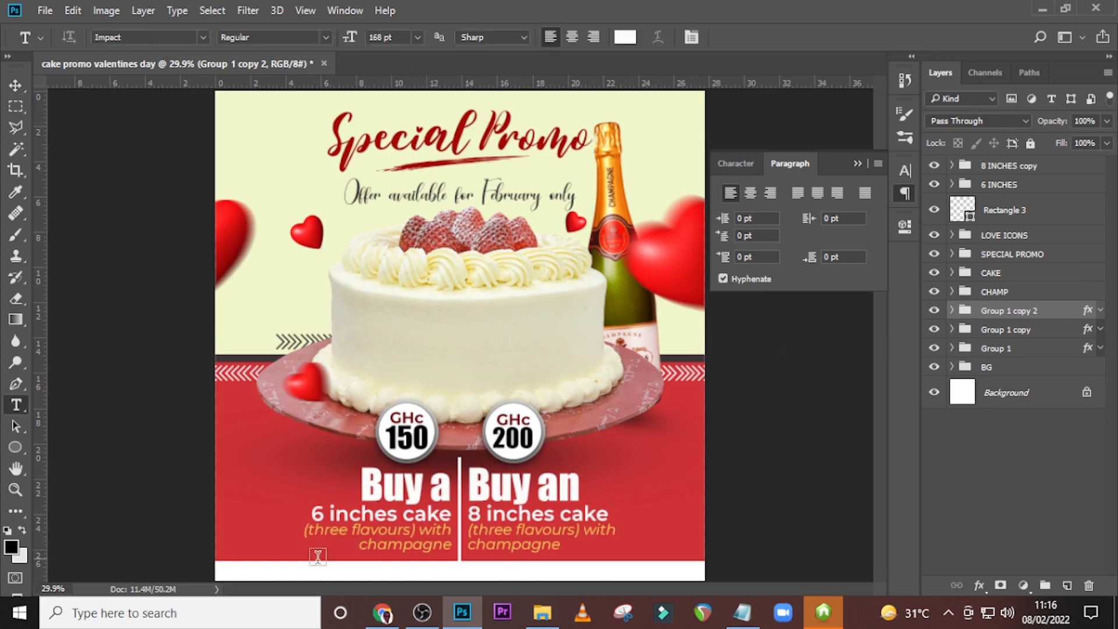
click(257, 466)
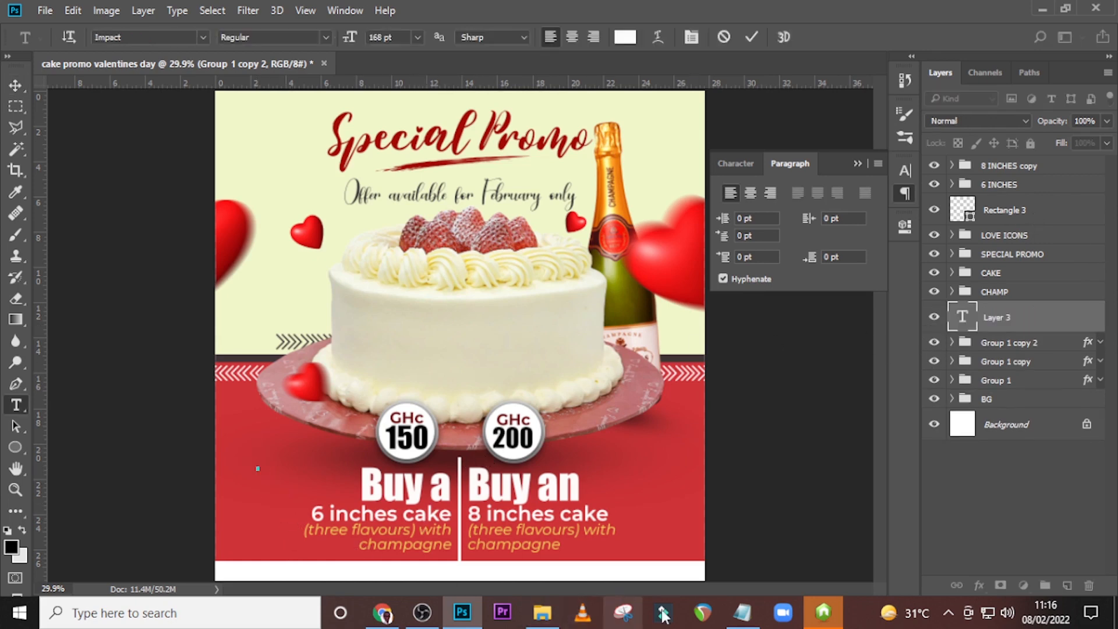
click(741, 612)
drag(253, 436, 133, 438)
key(ctrl+c)
click(412, 3)
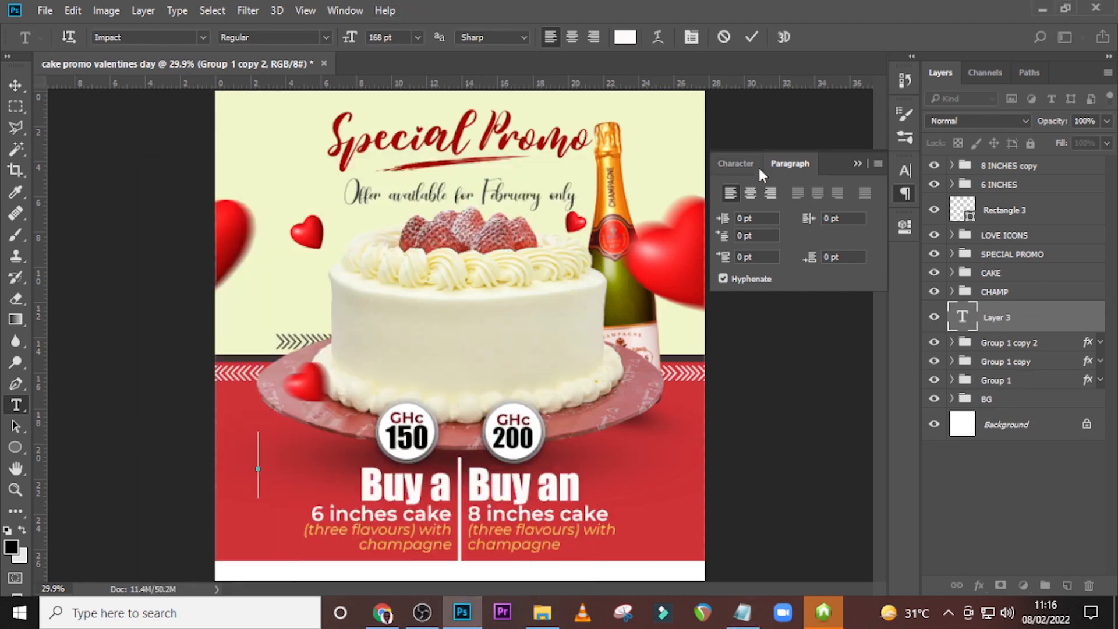
double_click(959, 320)
key(ctrl+Return)
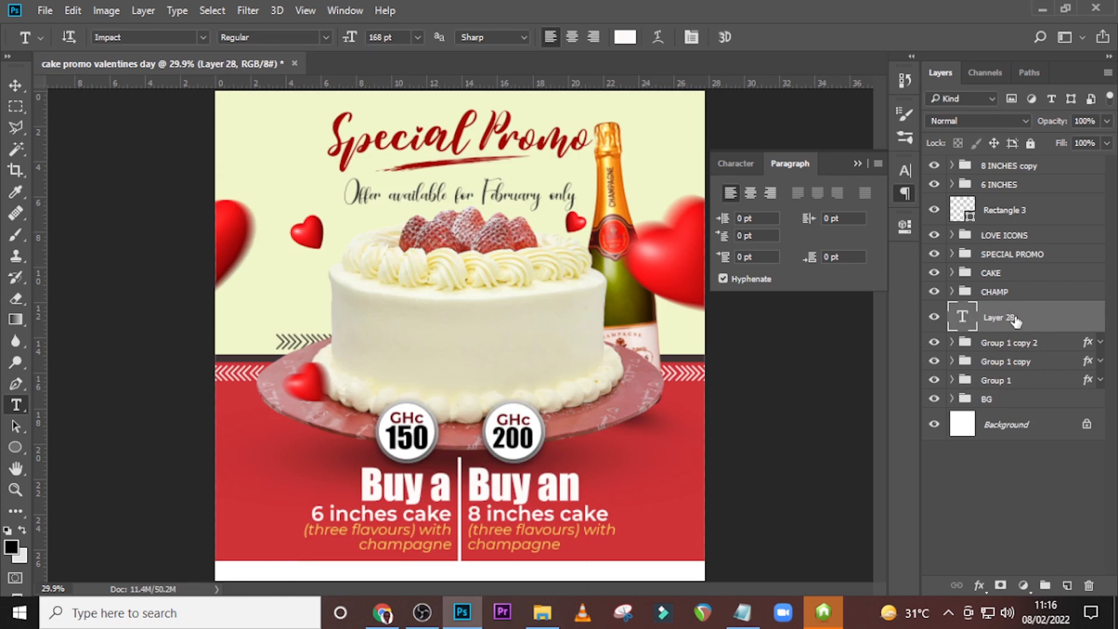
drag(1022, 319, 1030, 163)
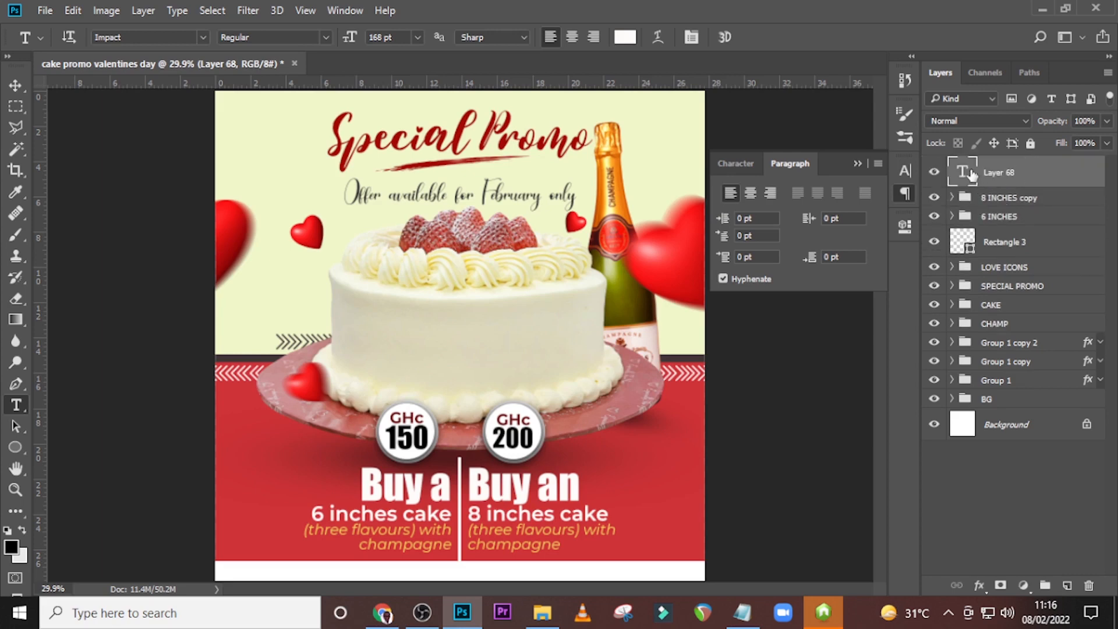
Paste the copied "Give Us A Call:" line into the empty text layer.
click(746, 617)
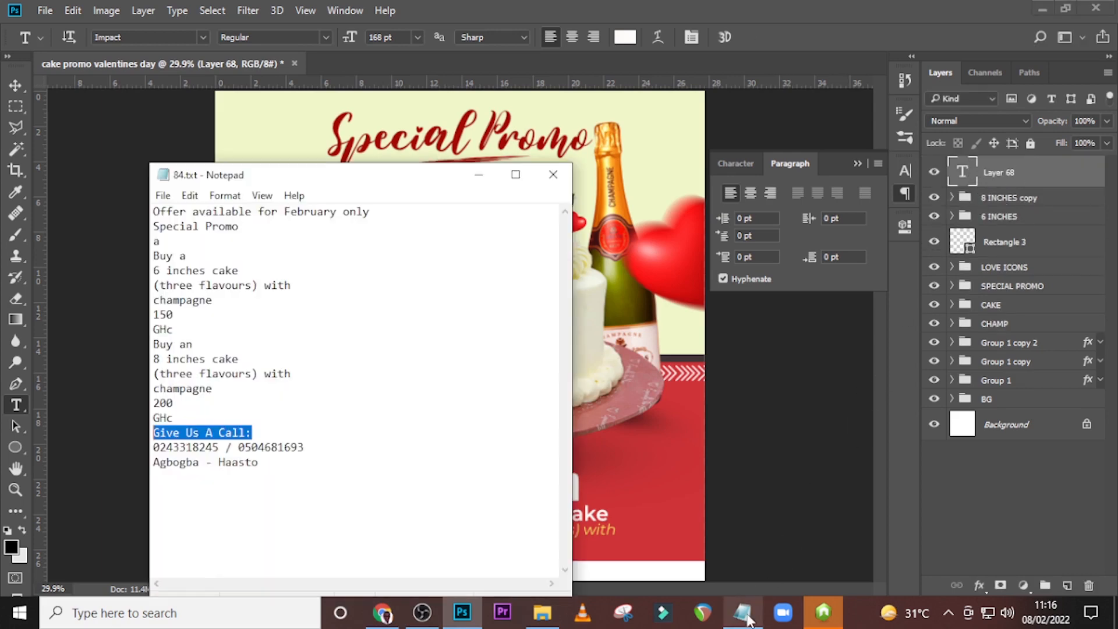
click(1004, 164)
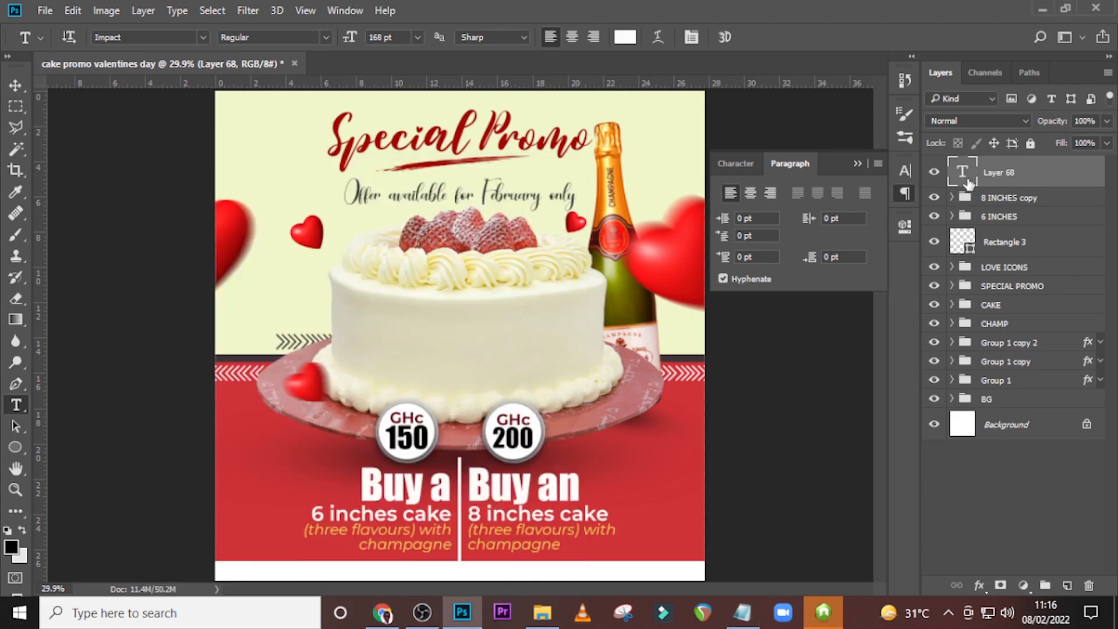
double_click(962, 171)
key(ctrl+v)
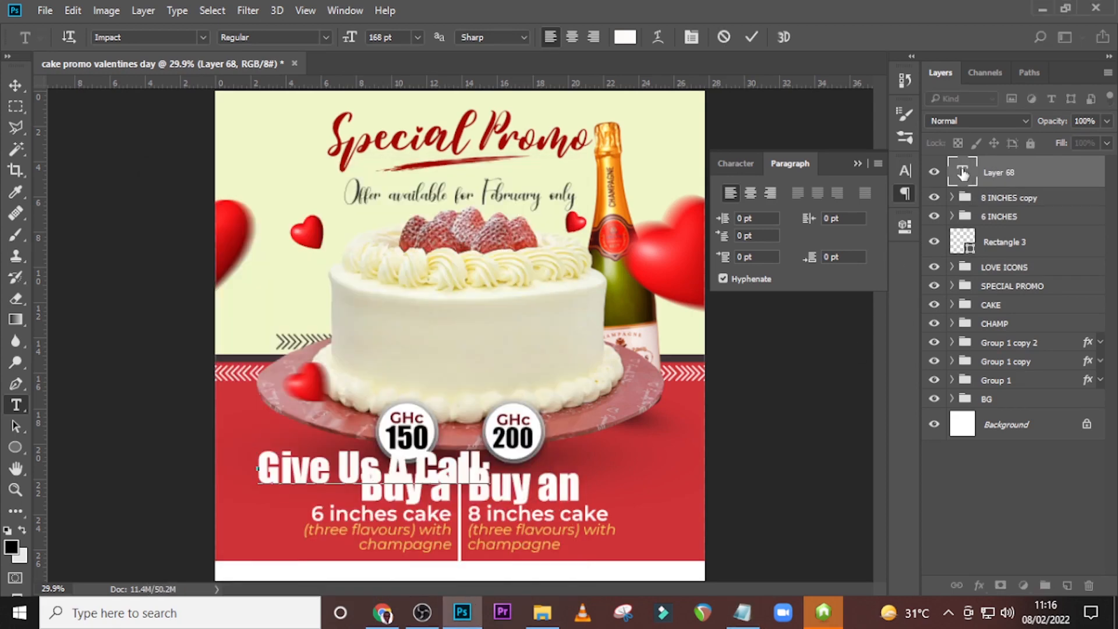
click(963, 174)
Change the "Give Us A Call:" text's font to Montserrat ExtraBold.
click(736, 164)
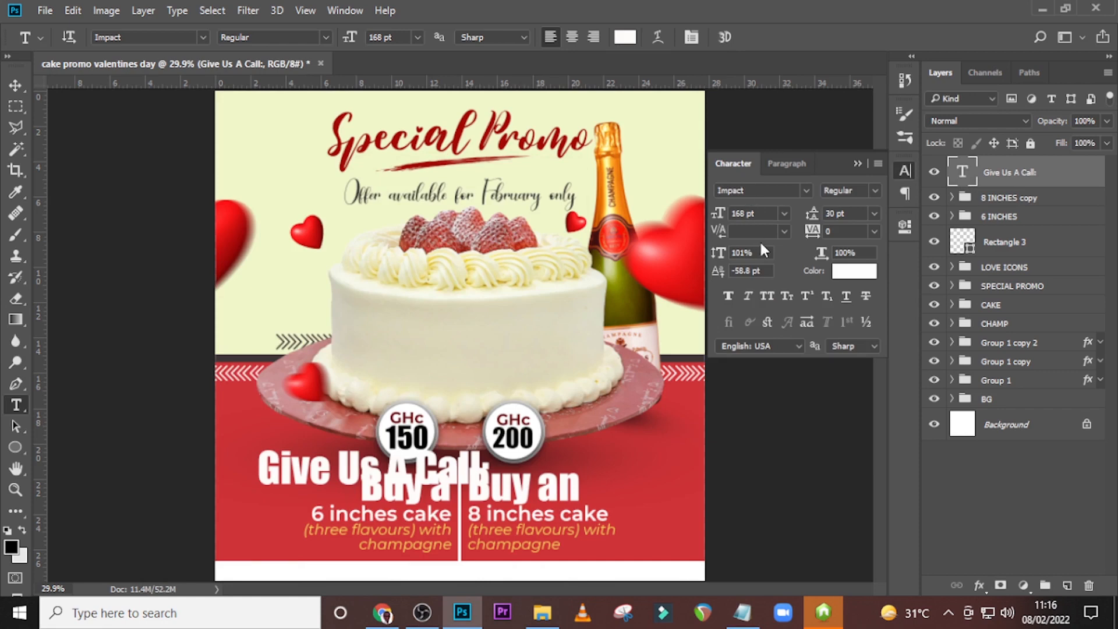
click(800, 188)
click(773, 114)
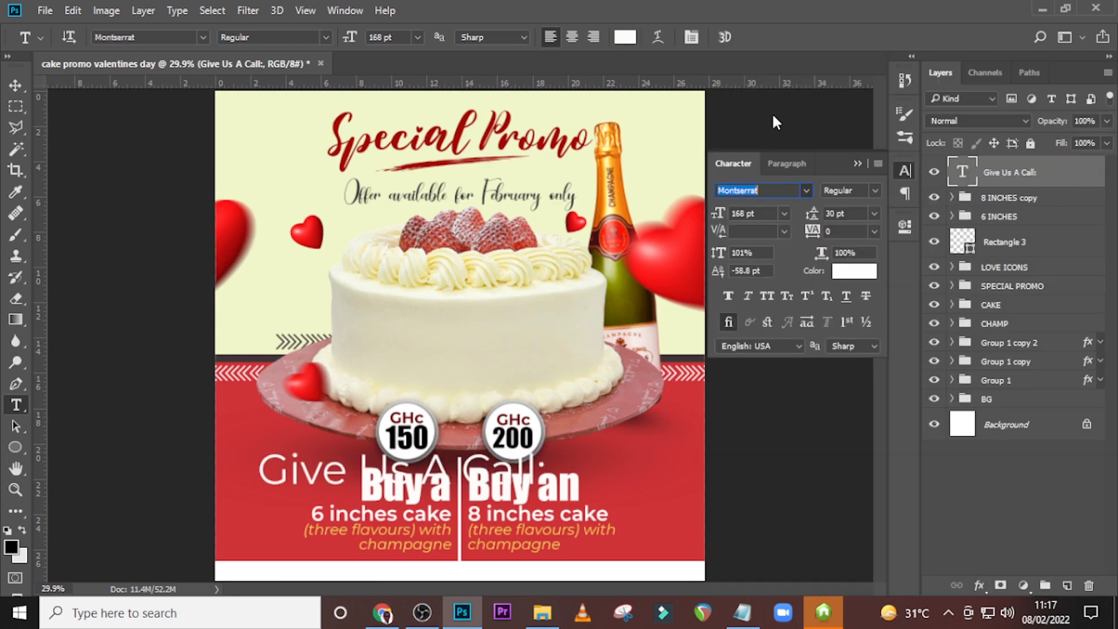
click(872, 186)
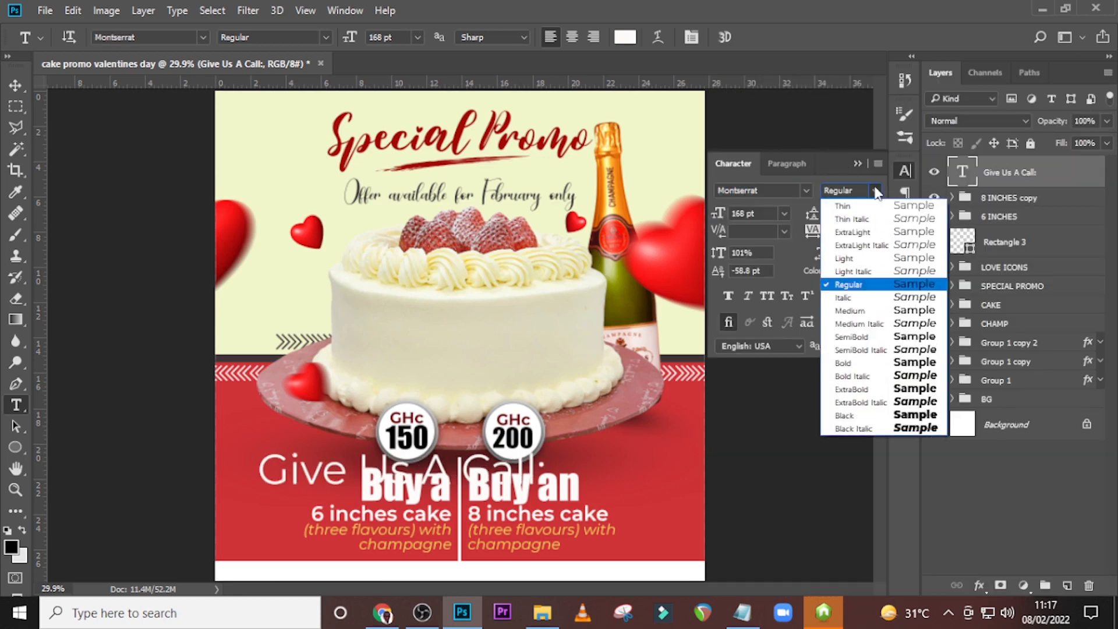
click(860, 389)
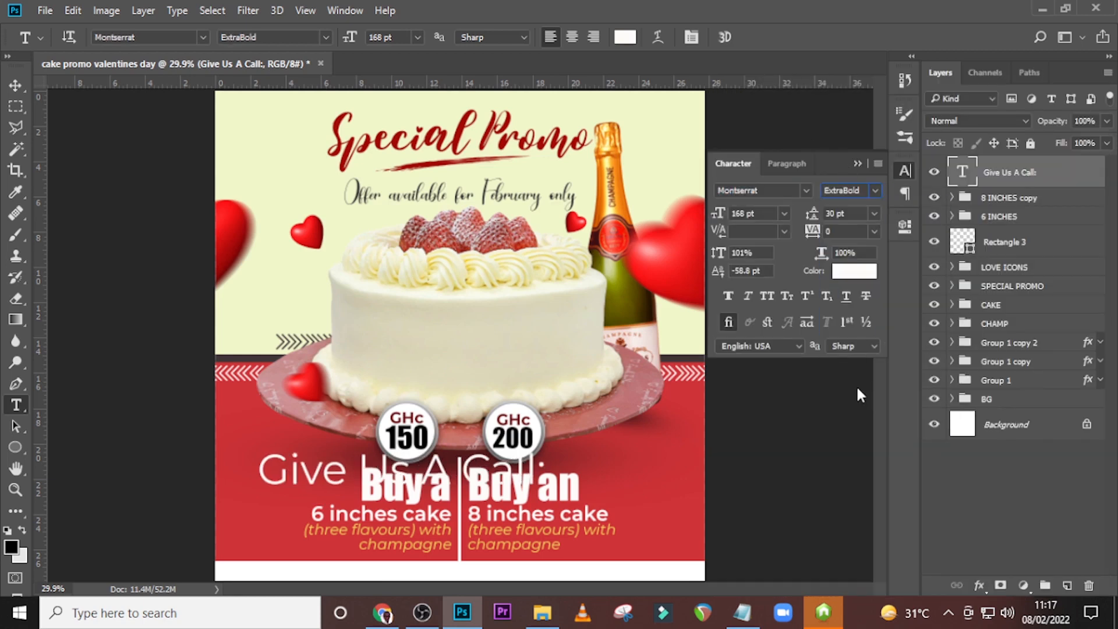
Set the "Give Us A Call:" text to 44 pt with tracking 100 and faux italic.
click(763, 216)
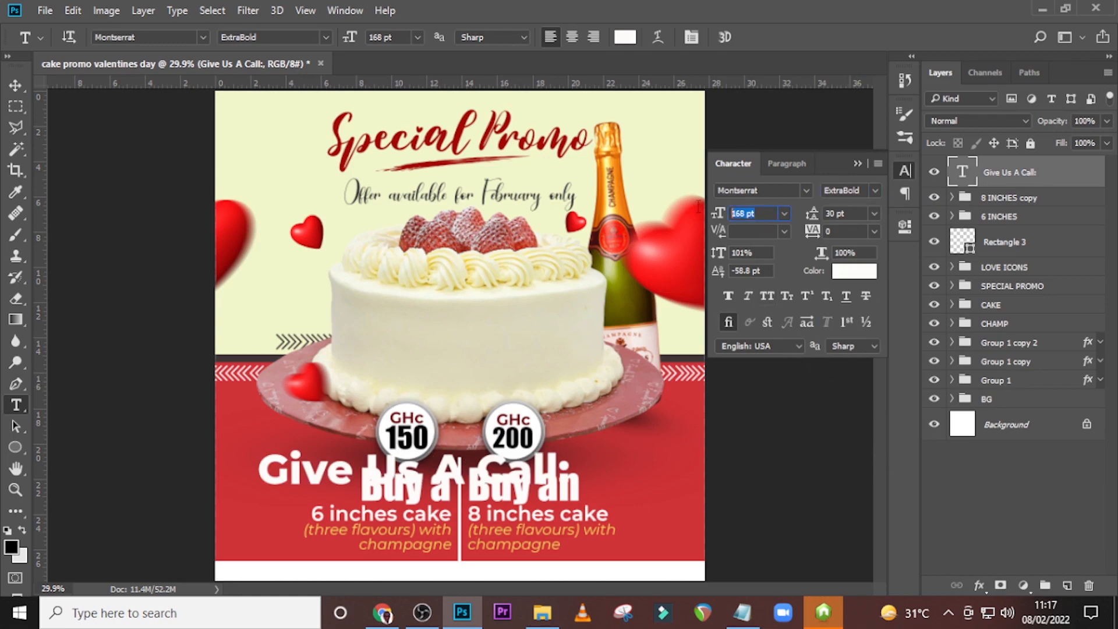
text(44)
key(Return)
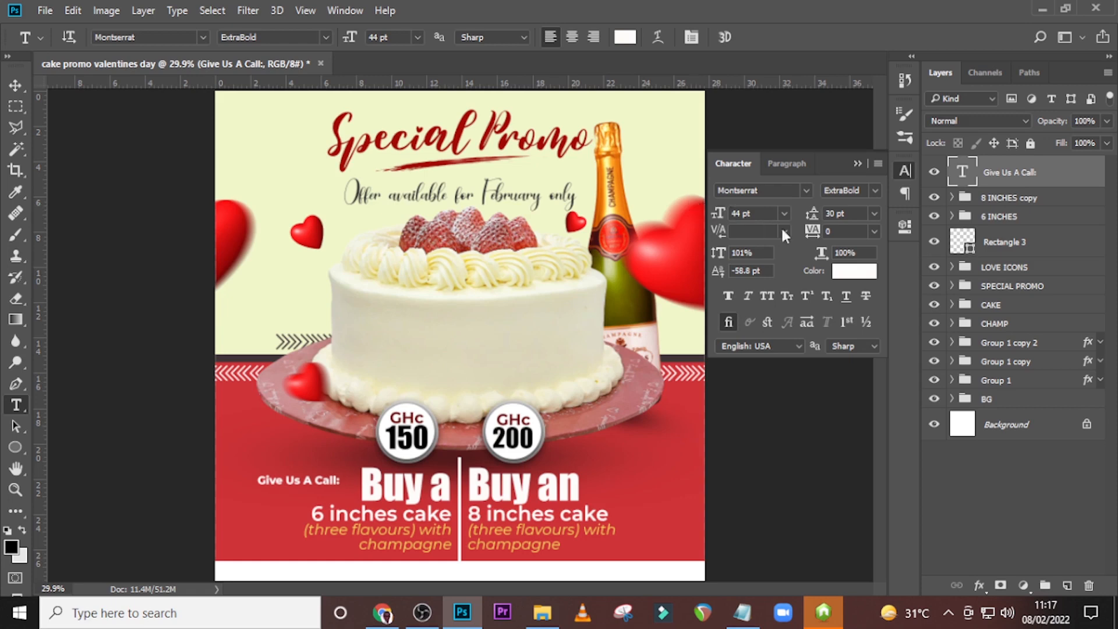
text(100)
key(Return)
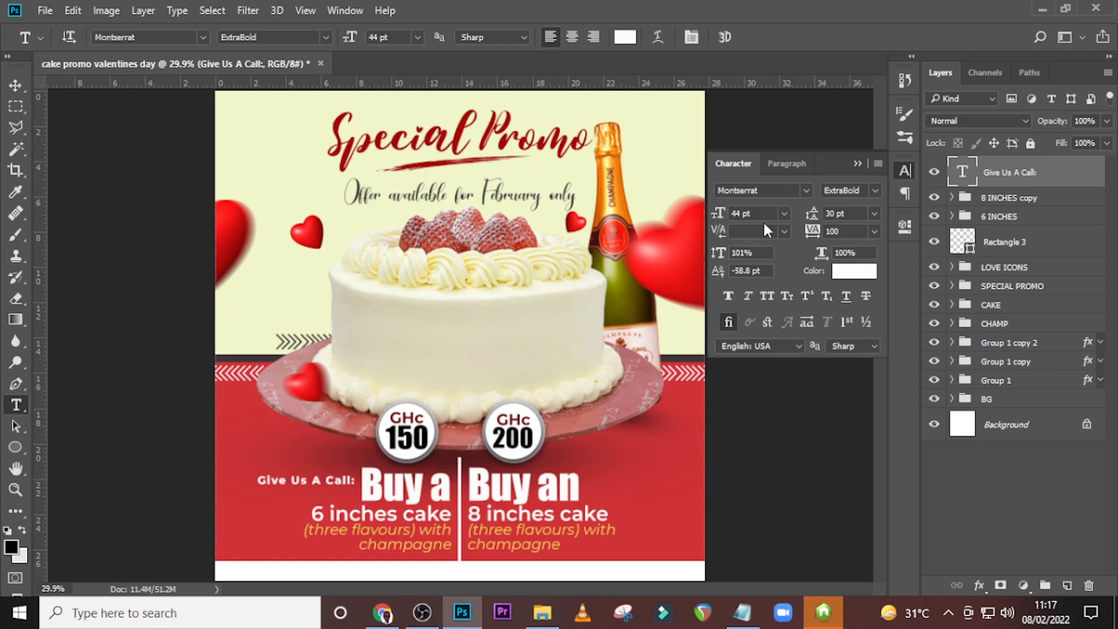
click(749, 296)
Recolour the "Give Us A Call:" text with the dark red a40301 sampled from the "Special Promo" heading.
click(854, 271)
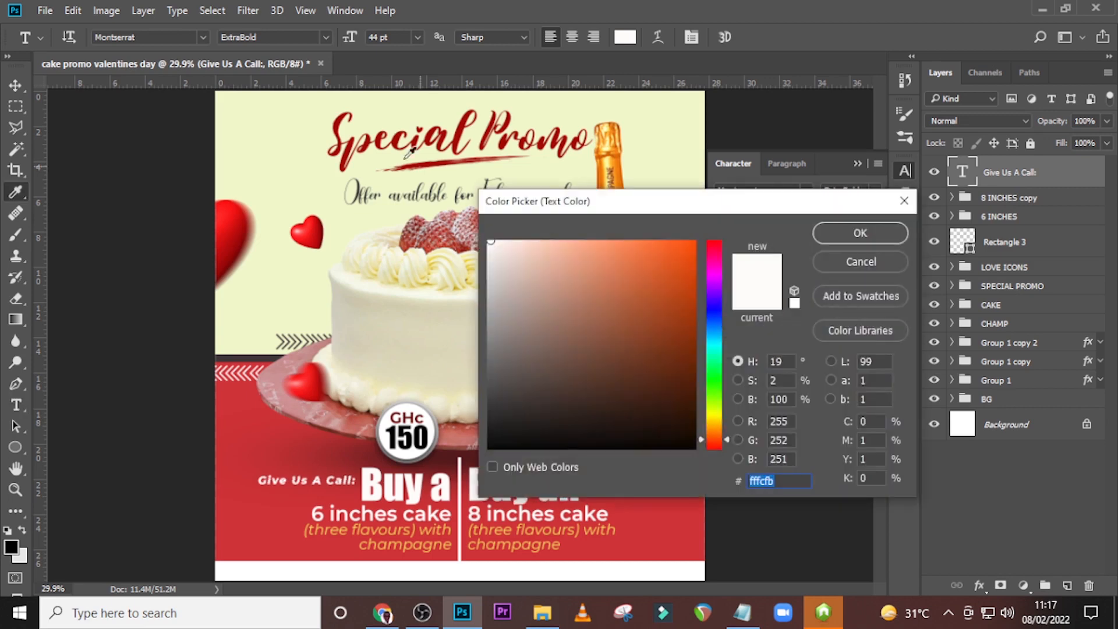
click(342, 119)
click(863, 228)
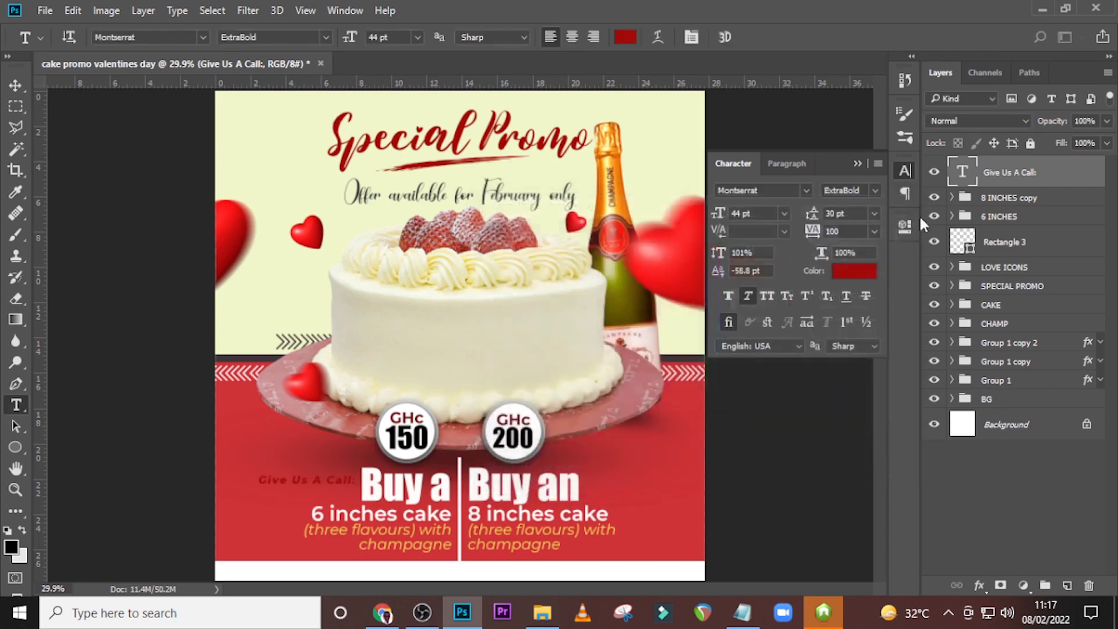
Move the "Give Us A Call:" text down into the white footer strip, nudging it to centre it vertically.
key(v)
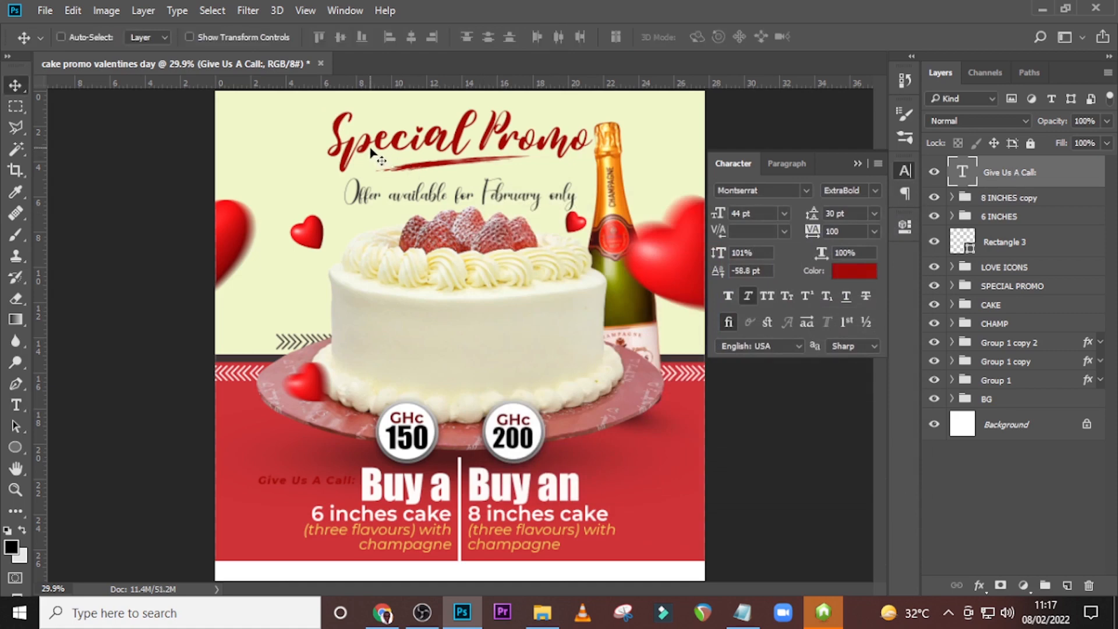
drag(372, 194, 373, 288)
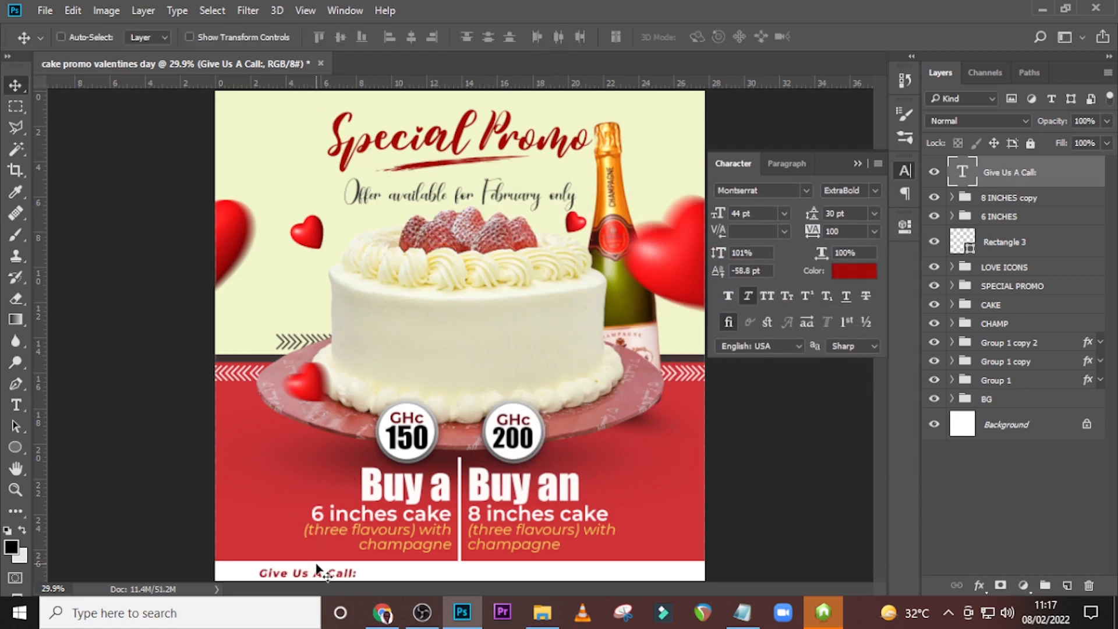
key(shift+Up)
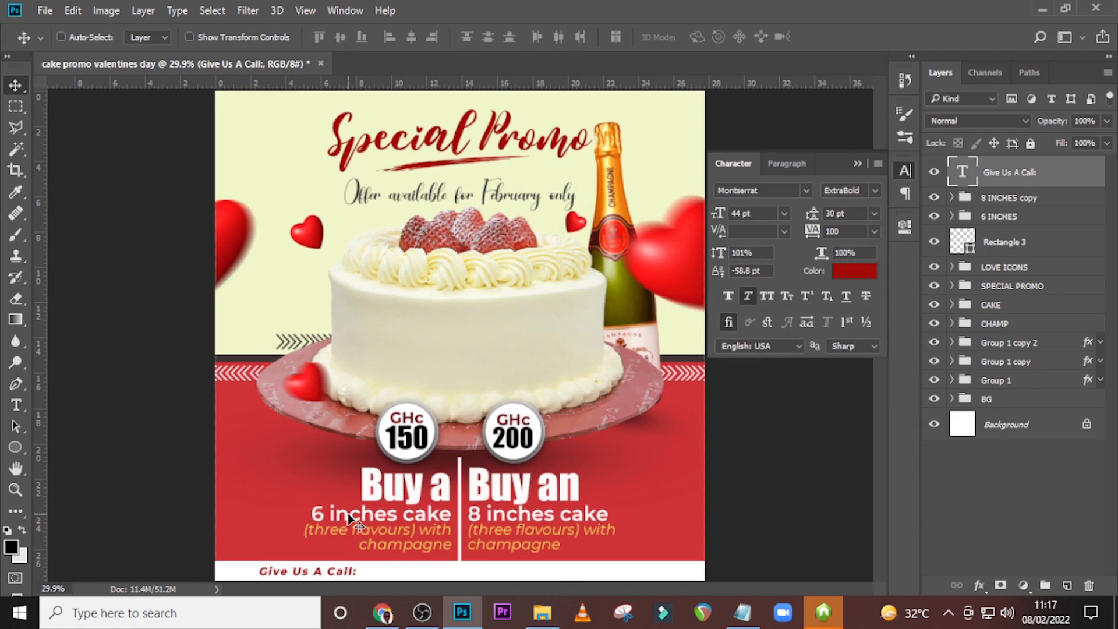
key(shift+Down)
Duplicate "Give Us A Call:" just to its right and replace the copy's text with the phone numbers from the notes file.
key(ctrl+j)
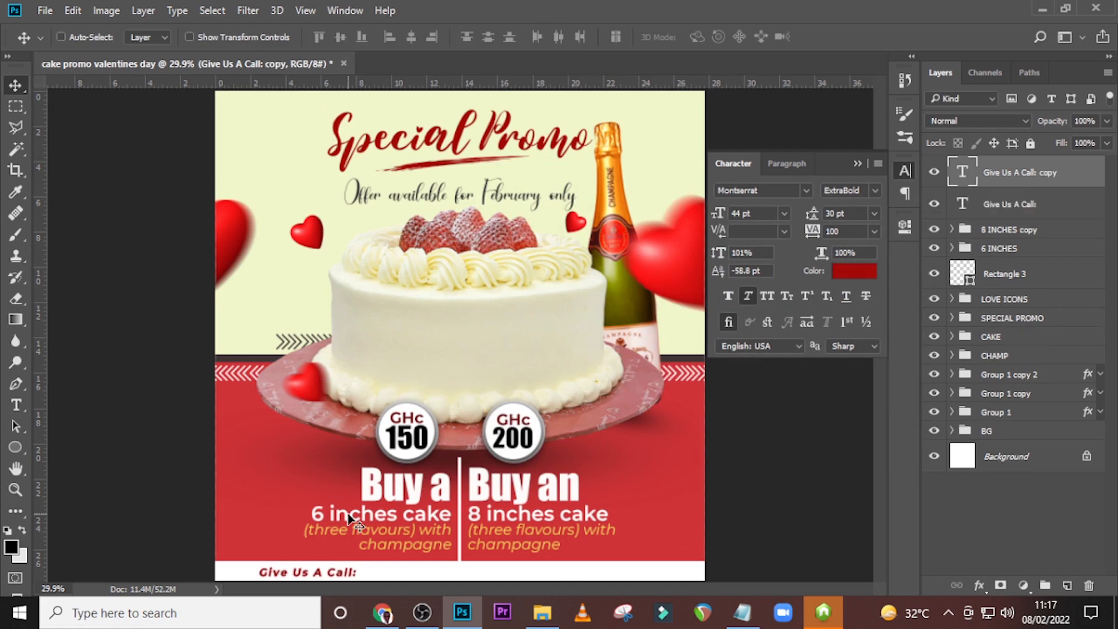
drag(274, 585, 379, 585)
click(744, 611)
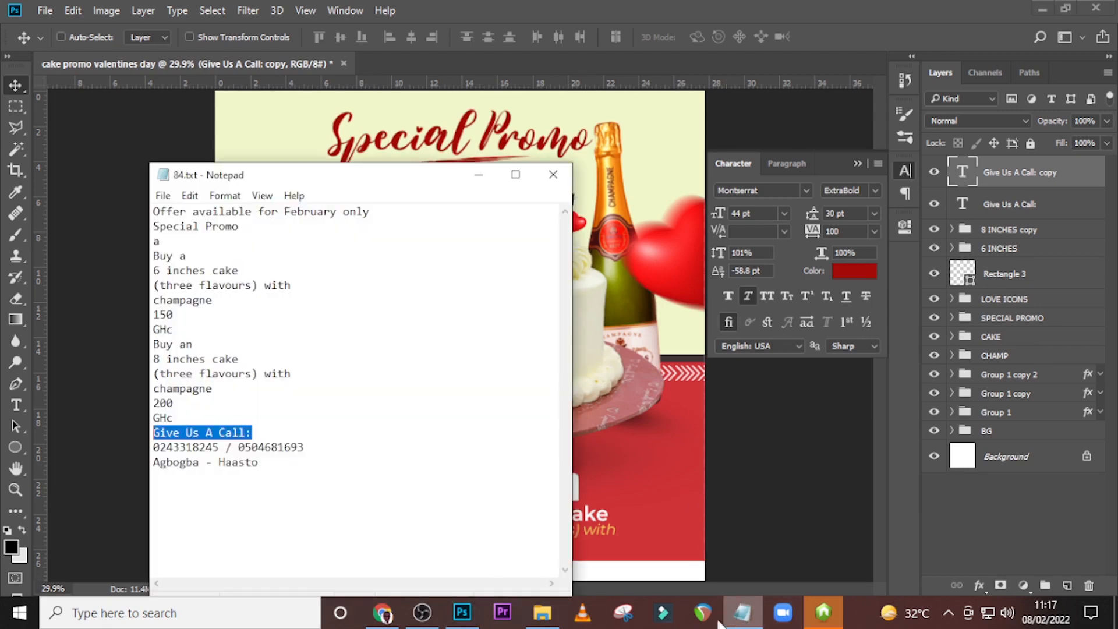
click(317, 451)
drag(317, 451, 116, 446)
key(ctrl+c)
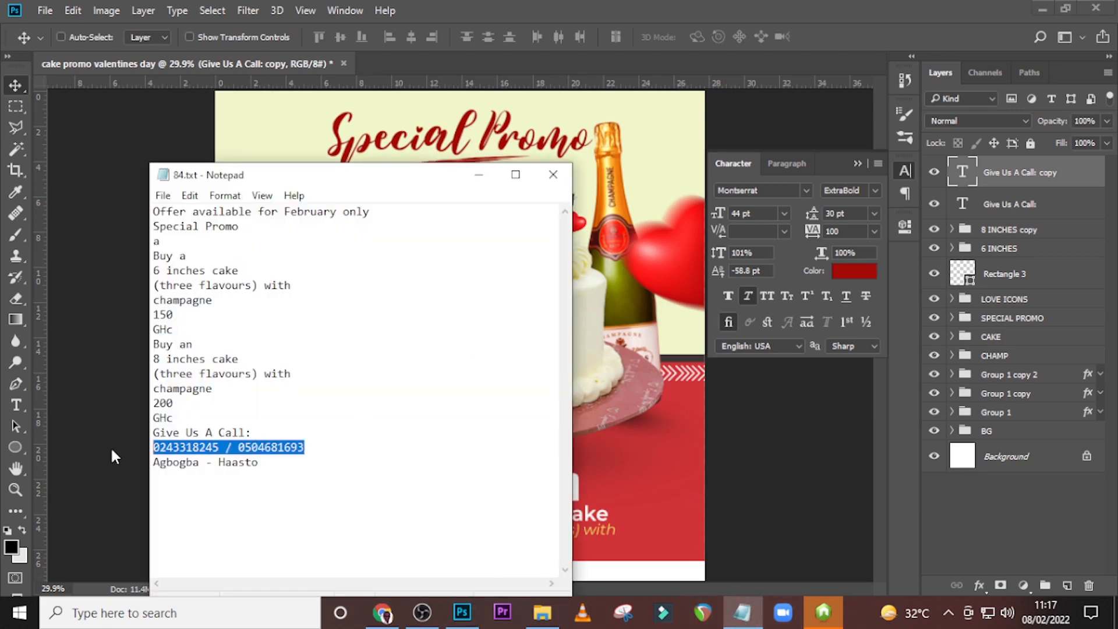
click(831, 82)
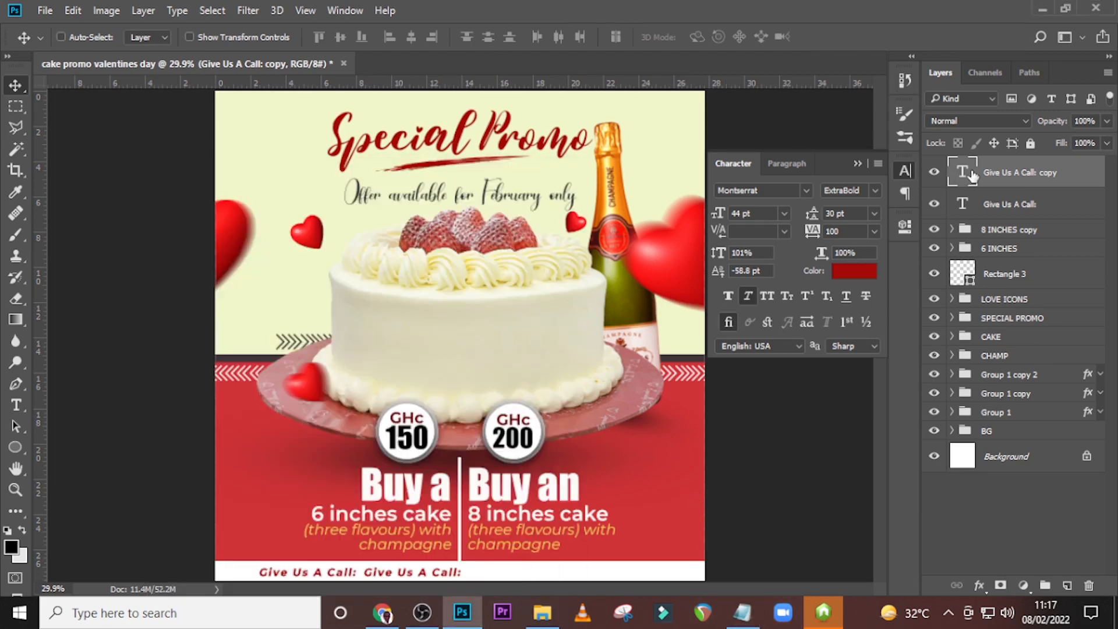
double_click(970, 171)
key(ctrl+v)
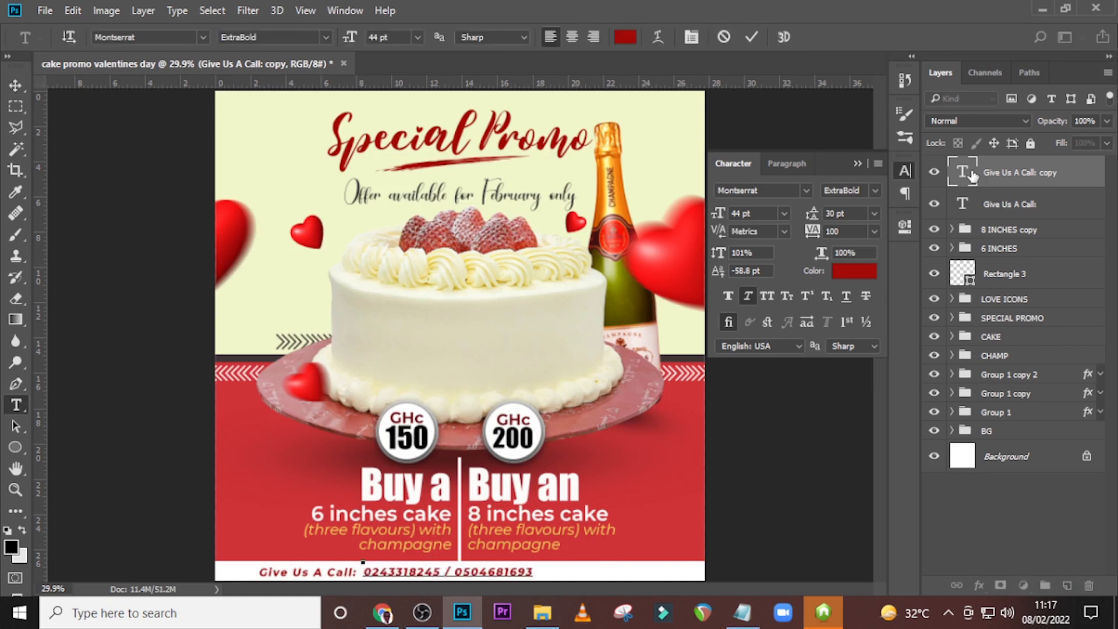
key(ctrl+Return)
Duplicate the phone number text to its right in the footer strip and copy the location line from the notes file.
key(v)
key(ctrl+j)
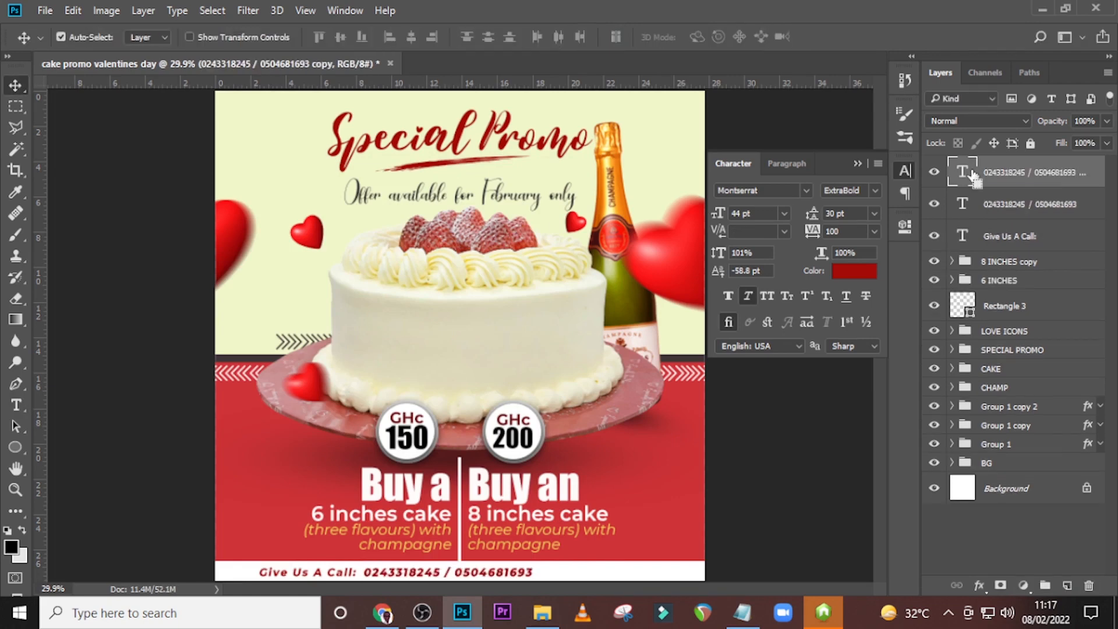
drag(441, 570, 619, 586)
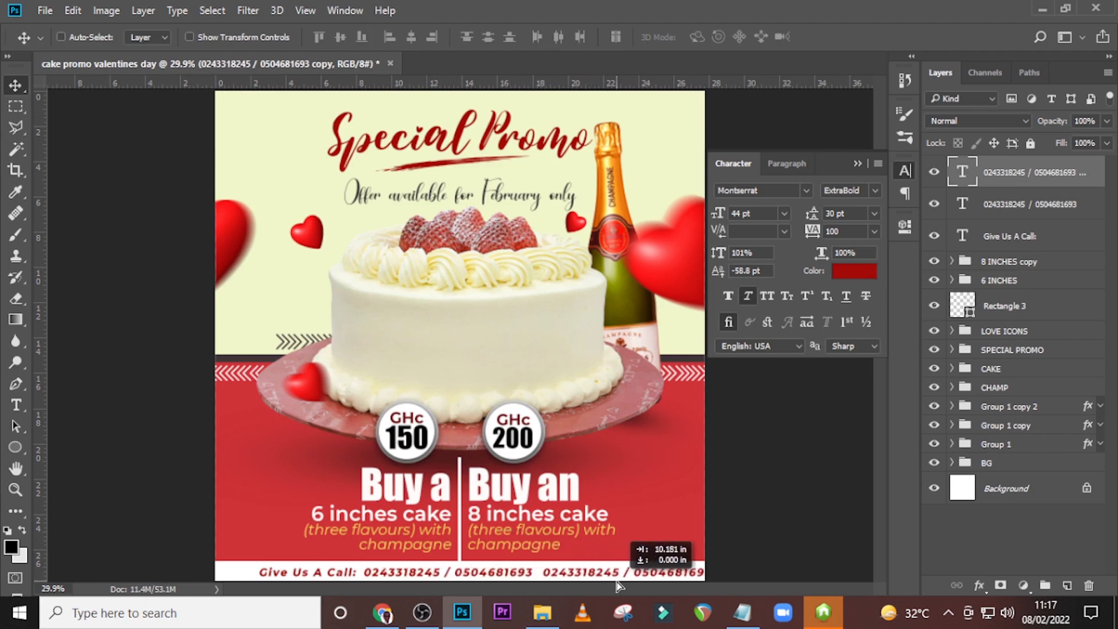
click(742, 612)
drag(253, 463, 170, 464)
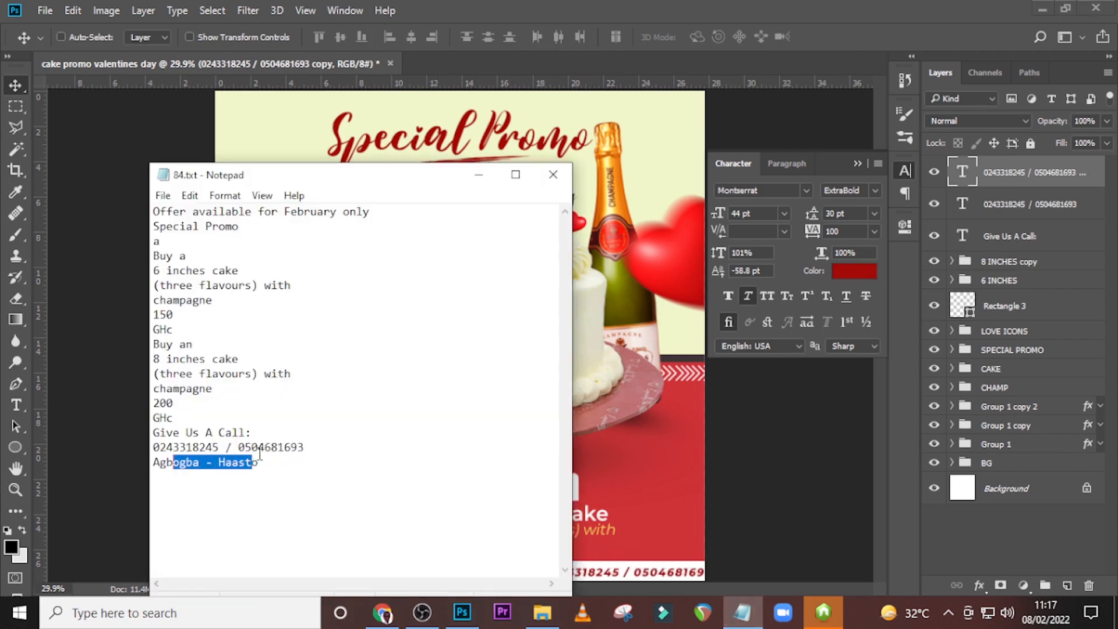
click(260, 464)
drag(260, 464, 135, 472)
key(ctrl+c)
Replace the duplicated phone number text with the copied location line and nudge it left, closer to the phone numbers.
click(963, 174)
double_click(963, 174)
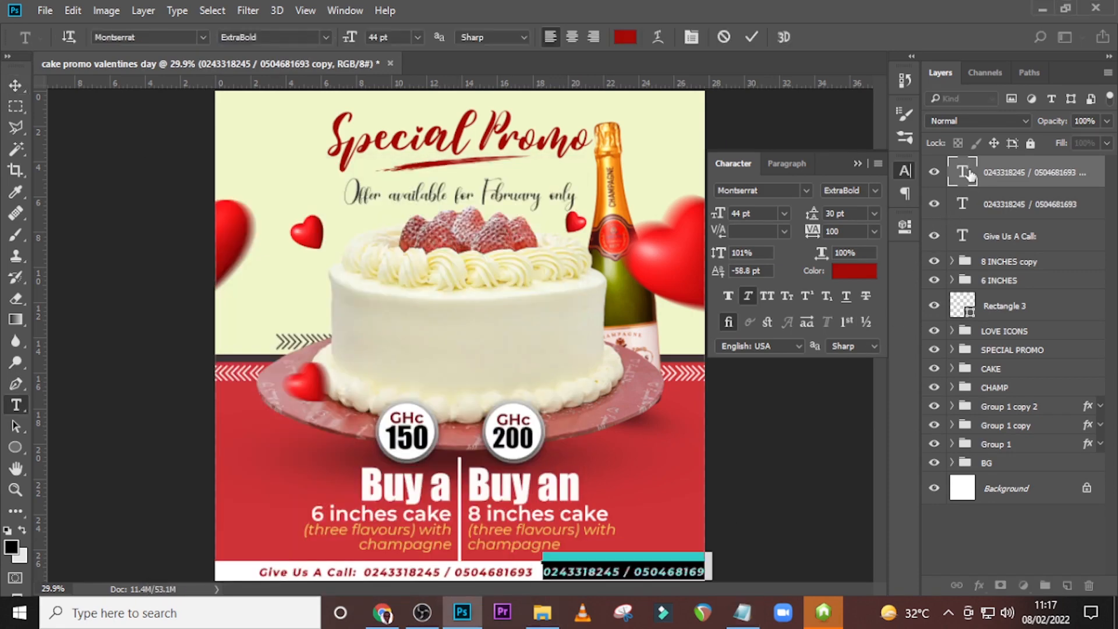
key(ctrl+v)
key(ctrl+Return)
key(v)
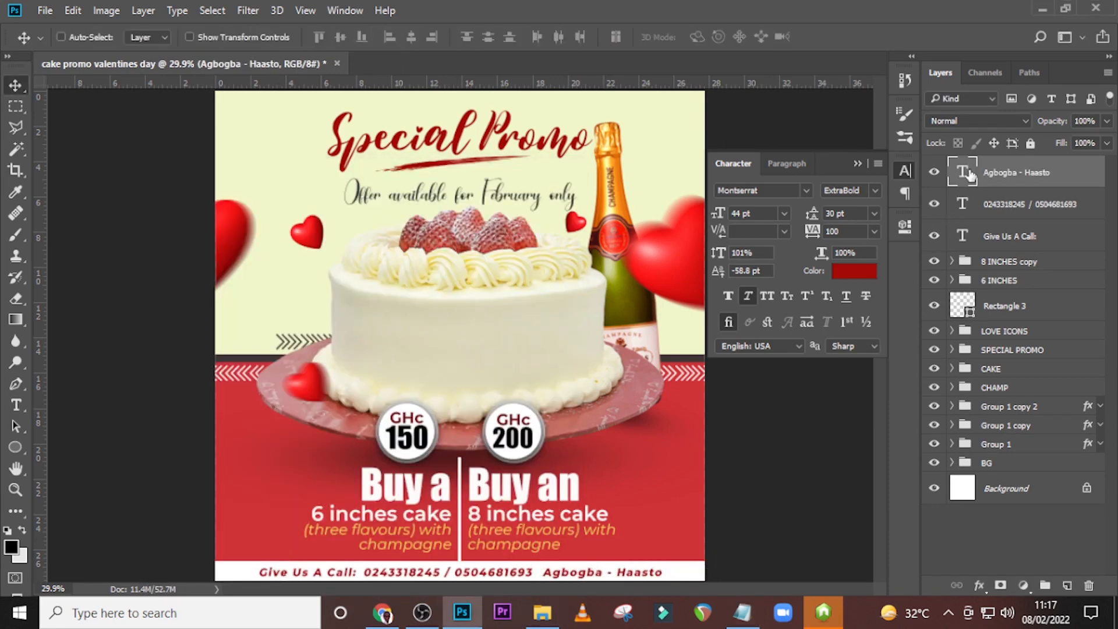
key(Left)
key(Left)
key(Left)
key(Left)
key(Left)
key(Left)
key(Left)
key(Left)
key(Left)
key(Left)
key(Left)
key(Left)
key(Left)
key(Left)
key(Left)
key(Left)
key(Left)
key(Left)
key(Left)
key(Left)
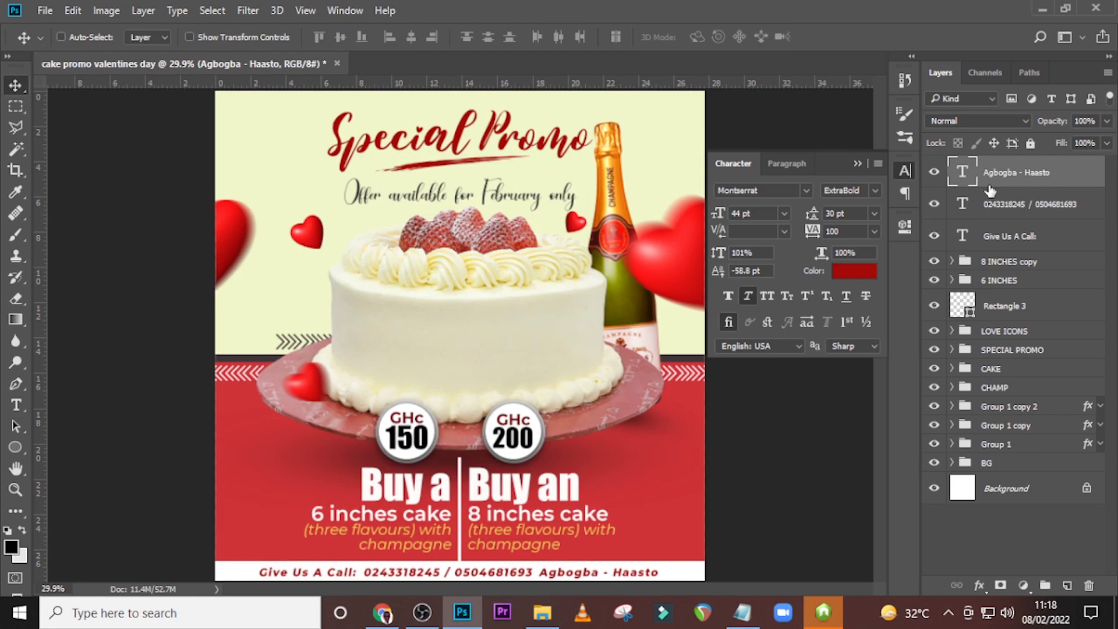
Change the text colour of both the phone number and location layers to near-black 161616, and collapse the character settings.
shift+click(1026, 206)
click(854, 271)
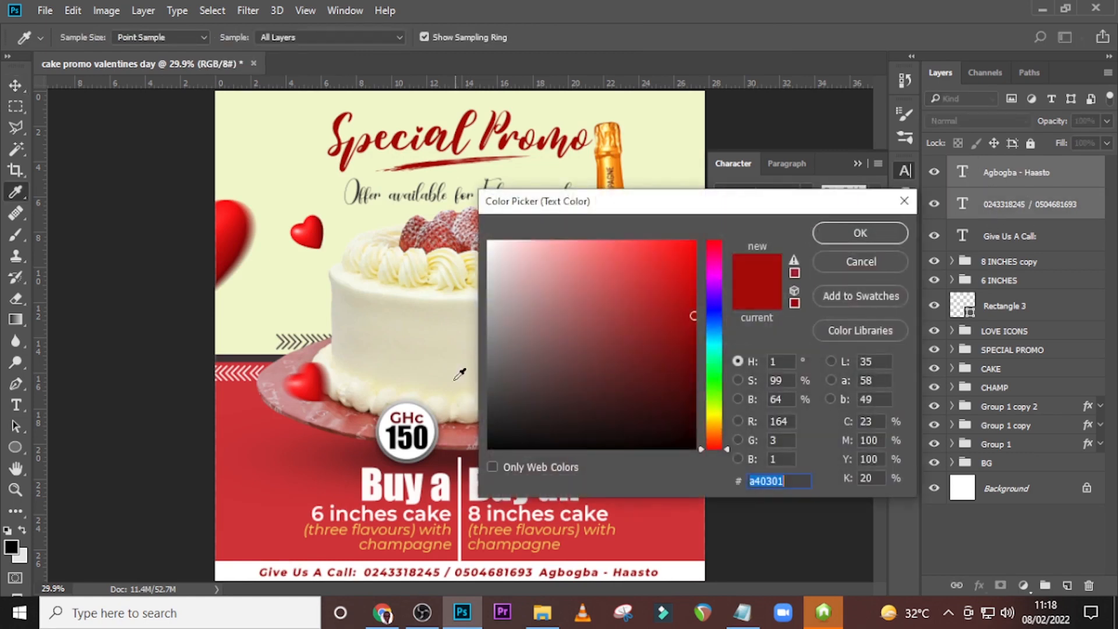
click(491, 423)
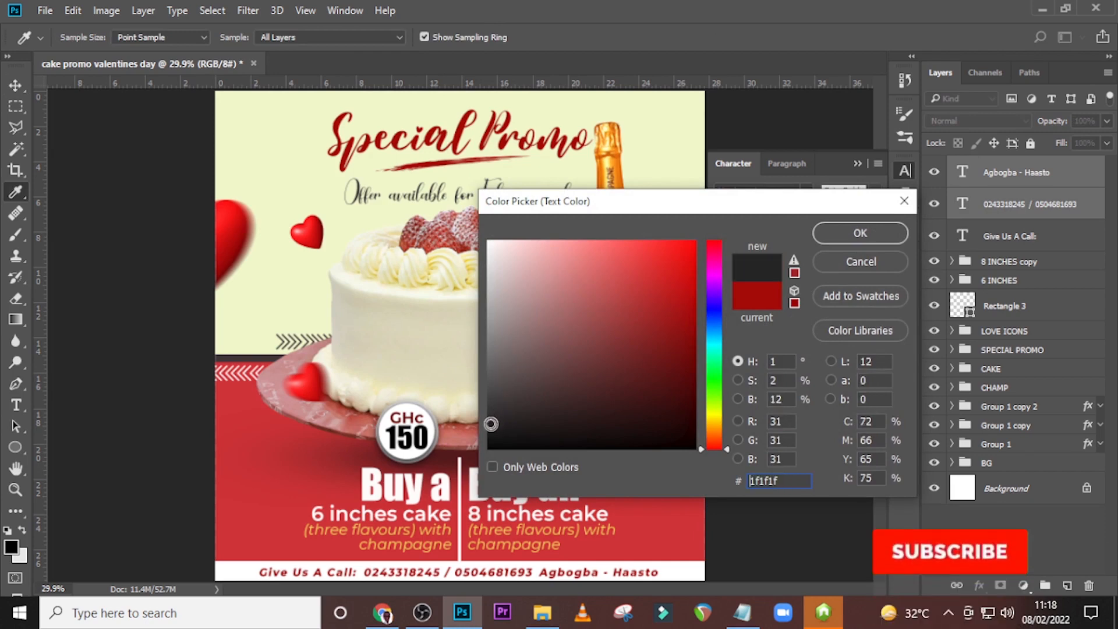
click(491, 430)
click(878, 232)
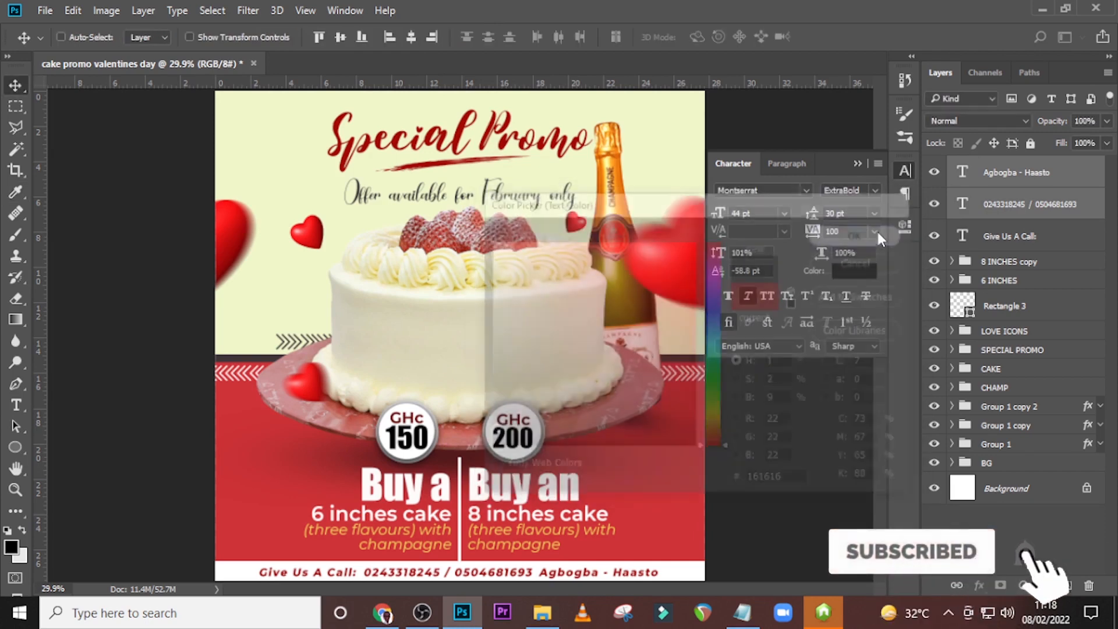
click(857, 164)
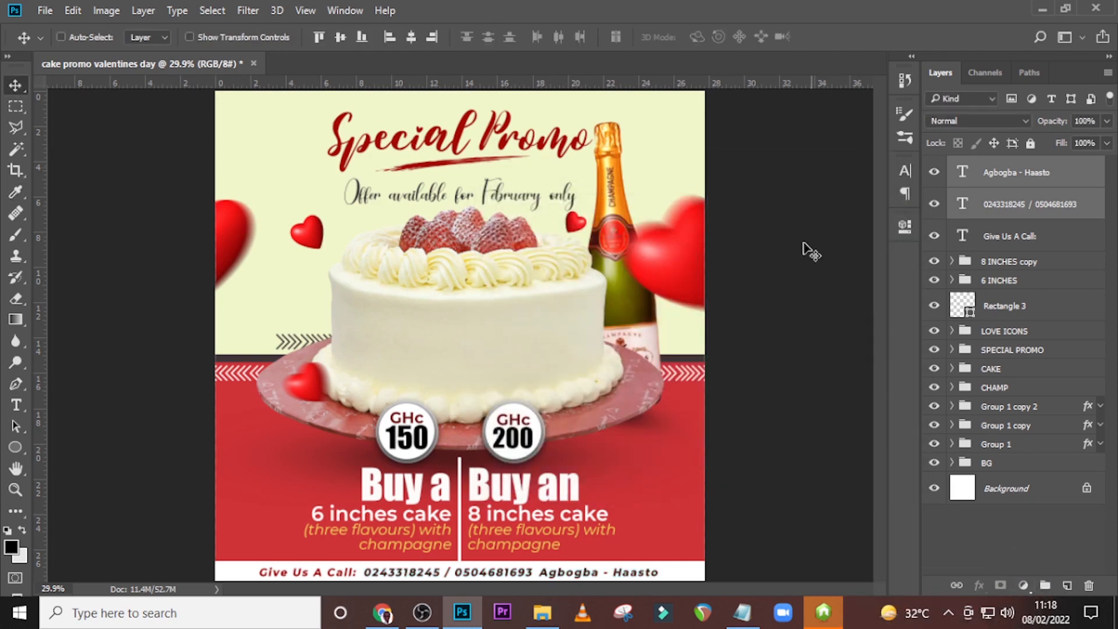
Check the three footer text layers' centring against the guides and group them as DIRECTIONS.
ctrl+click(1046, 248)
key(ctrl+t)
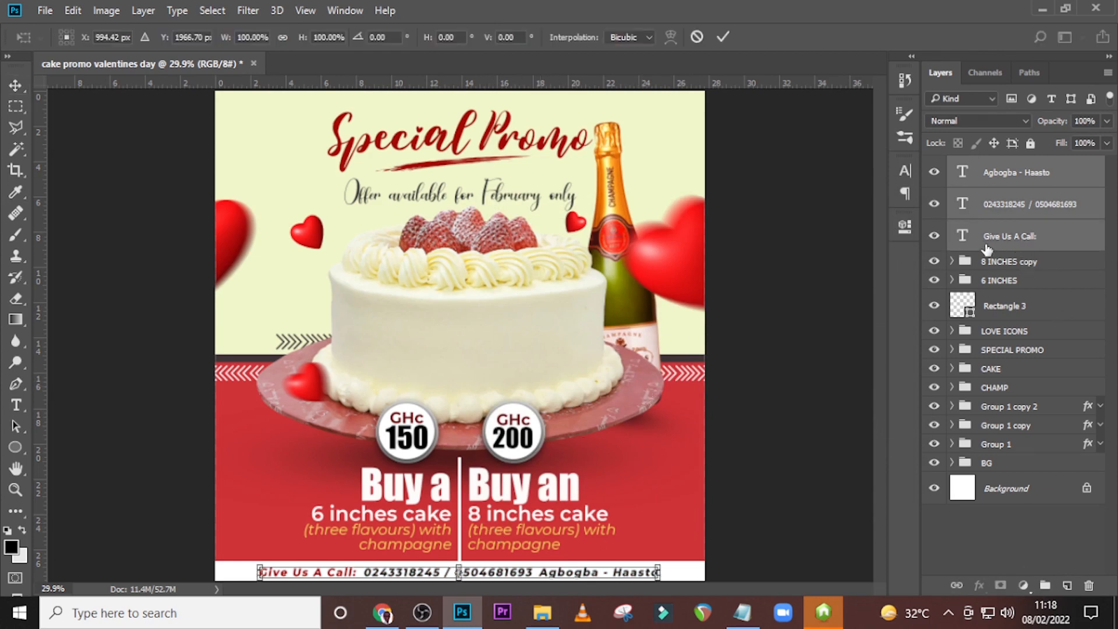
key(ctrl+semicolon)
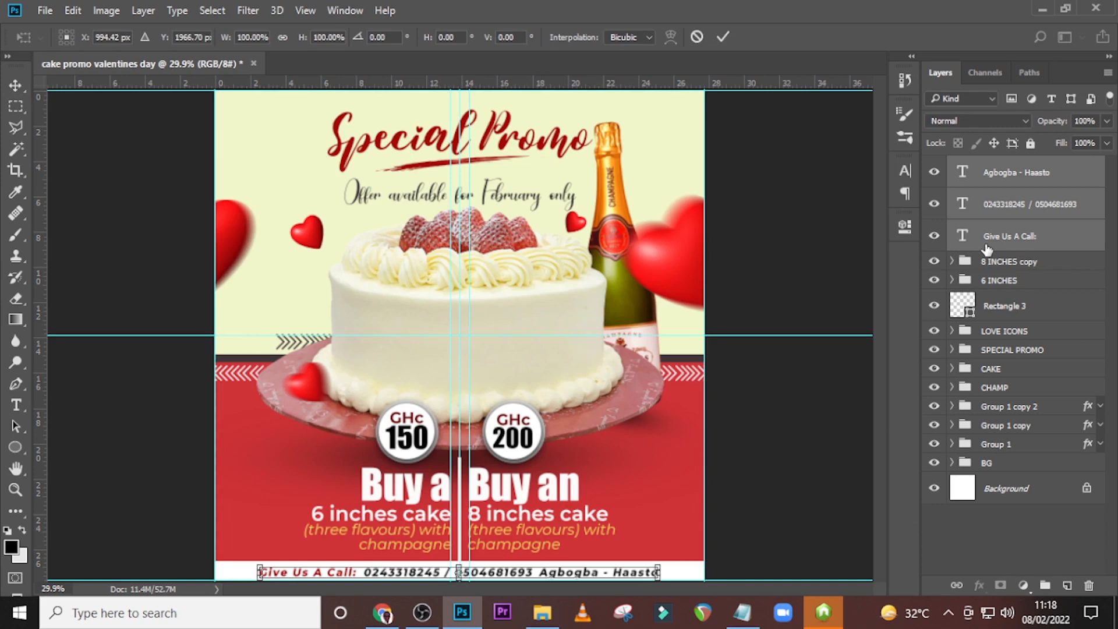
key(Return)
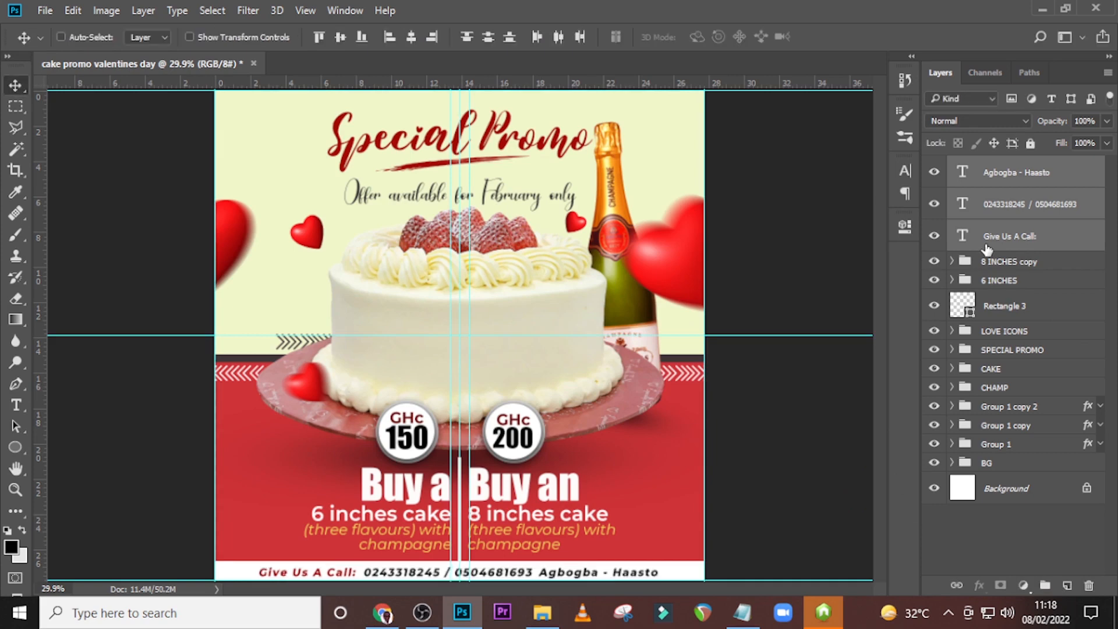
key(ctrl+g)
double_click(996, 165)
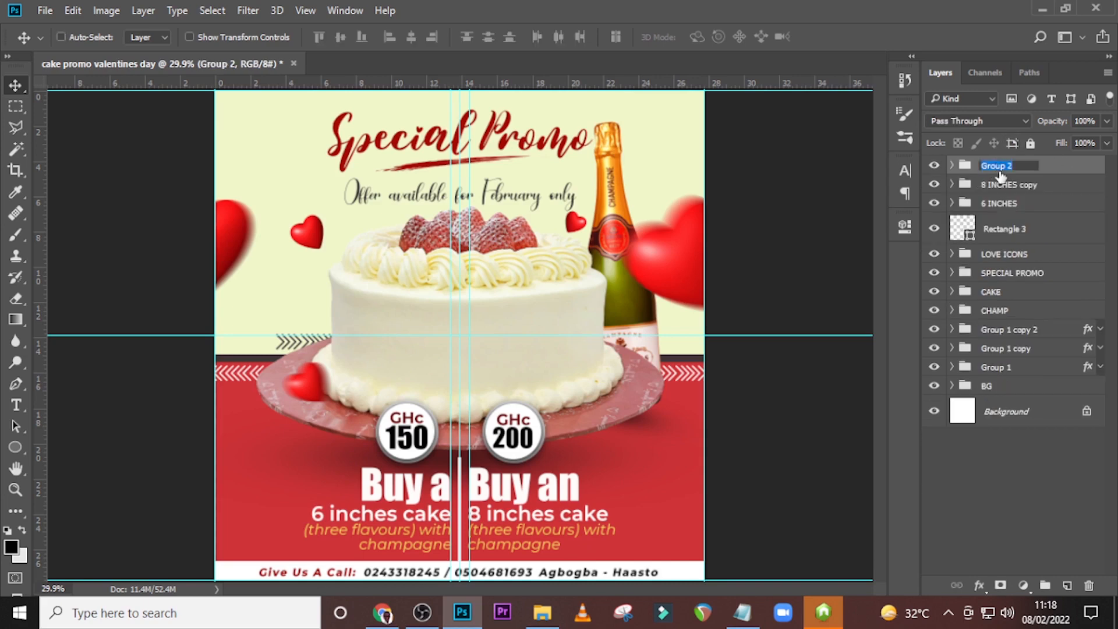
text(DIRECTIONS)
key(Return)
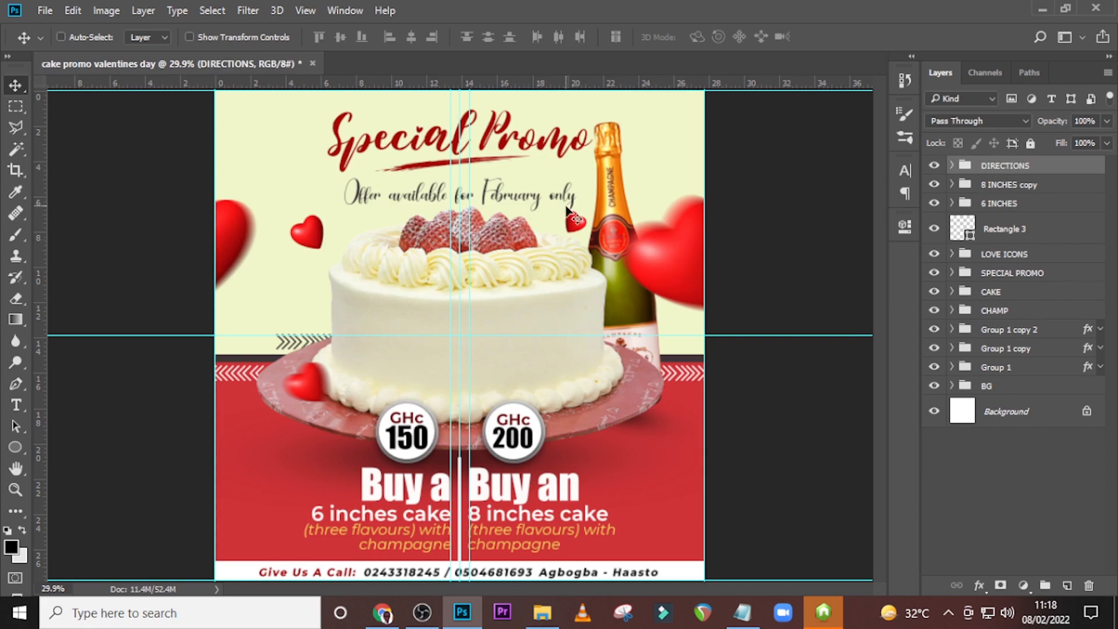
Place logo.png from the U84 folder on the front of the cake, scaled to about 163%, and hide the guides.
click(541, 614)
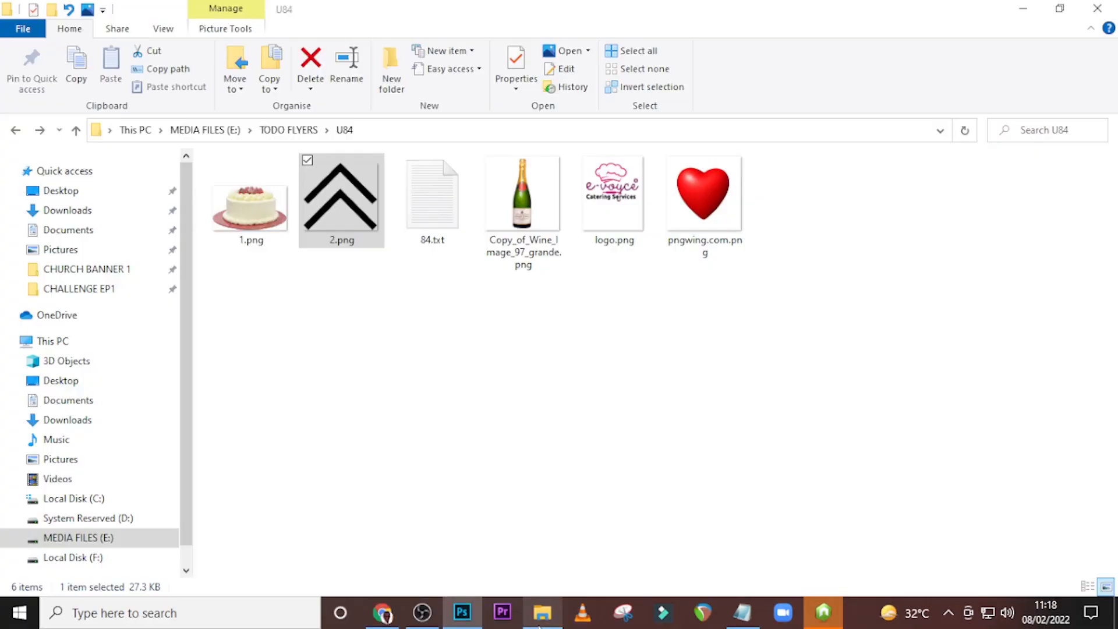
drag(623, 242, 497, 331)
drag(463, 387, 476, 366)
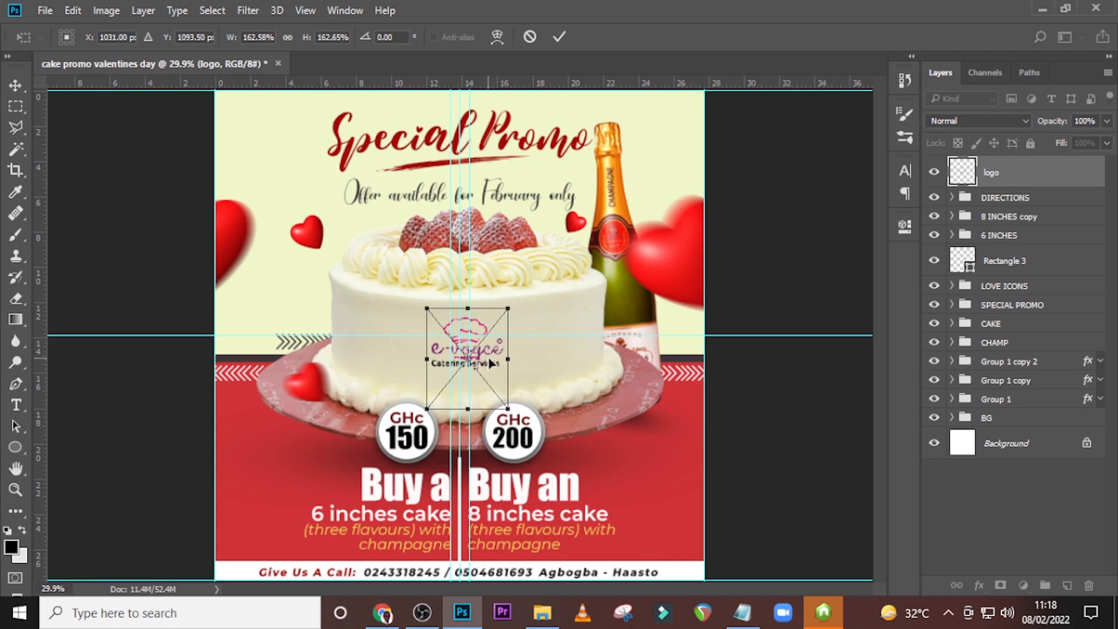
key(Return)
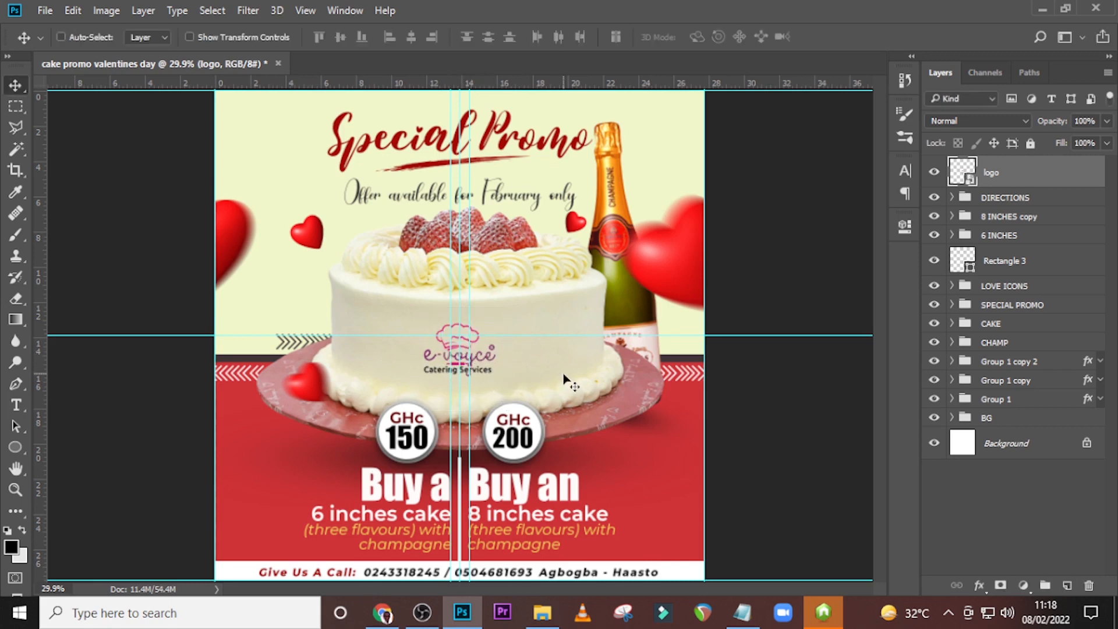
key(ctrl+h)
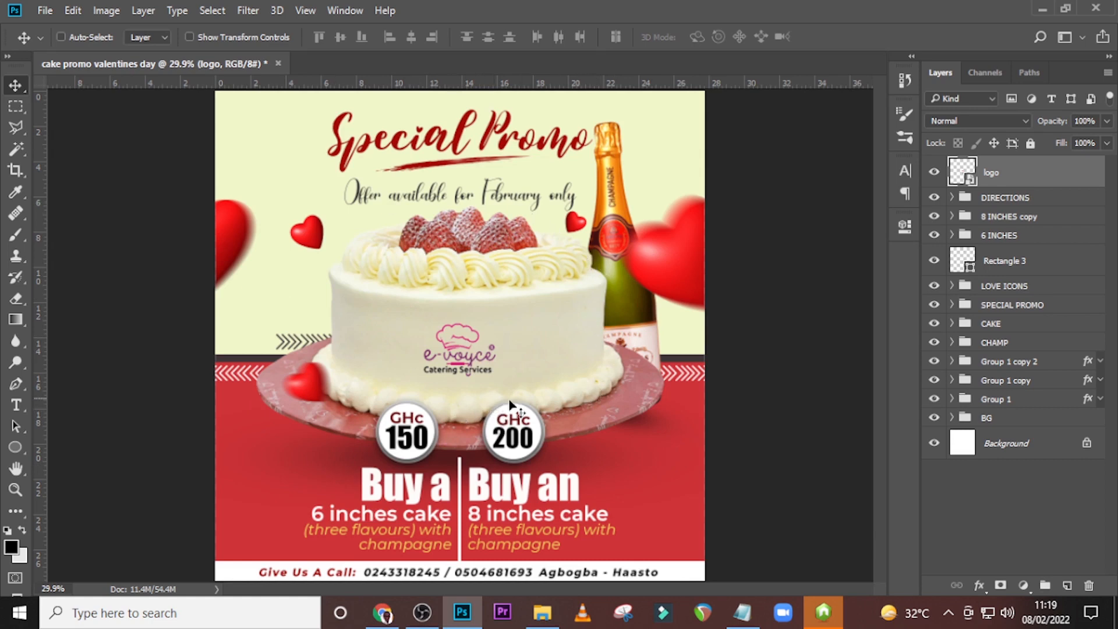
Give the logo a Color Overlay in dark red a40301, sampled from the Special Promo heading.
double_click(1087, 173)
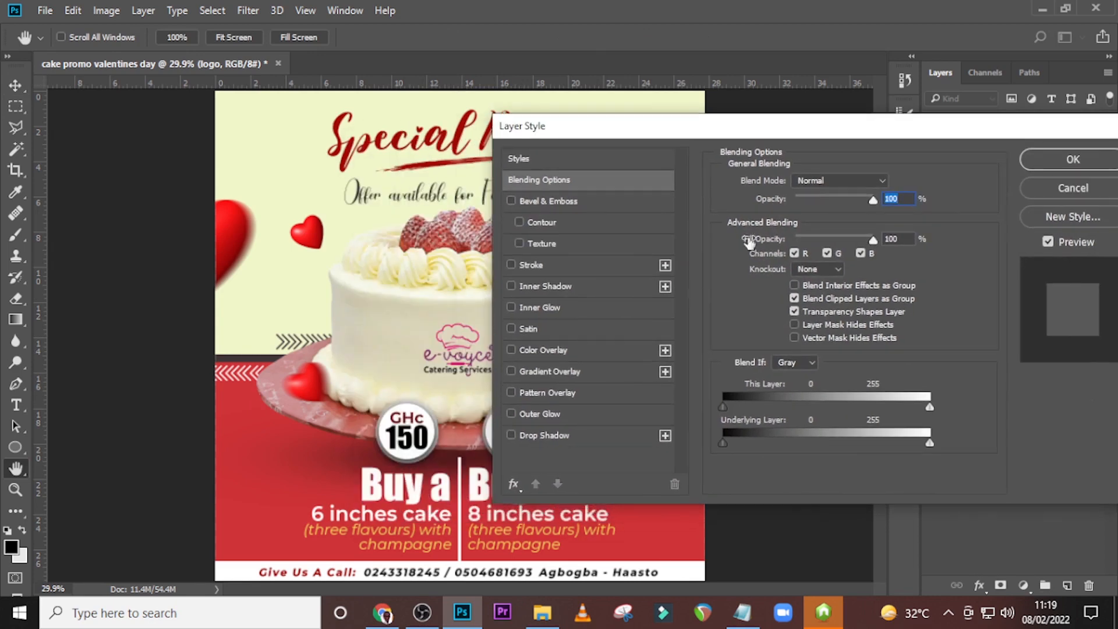
click(544, 351)
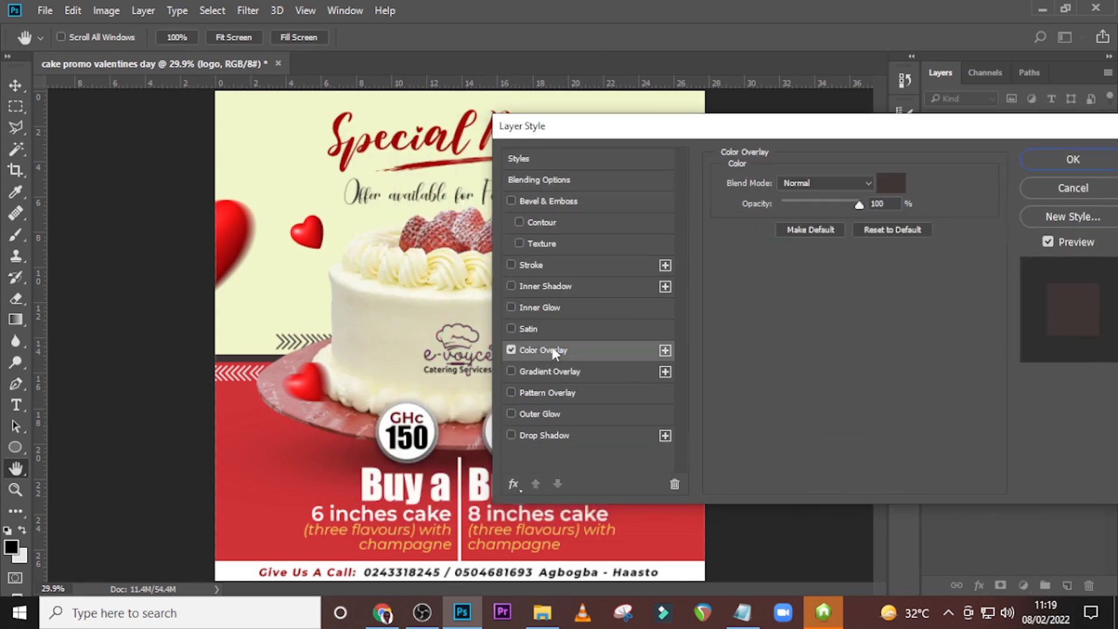
click(890, 183)
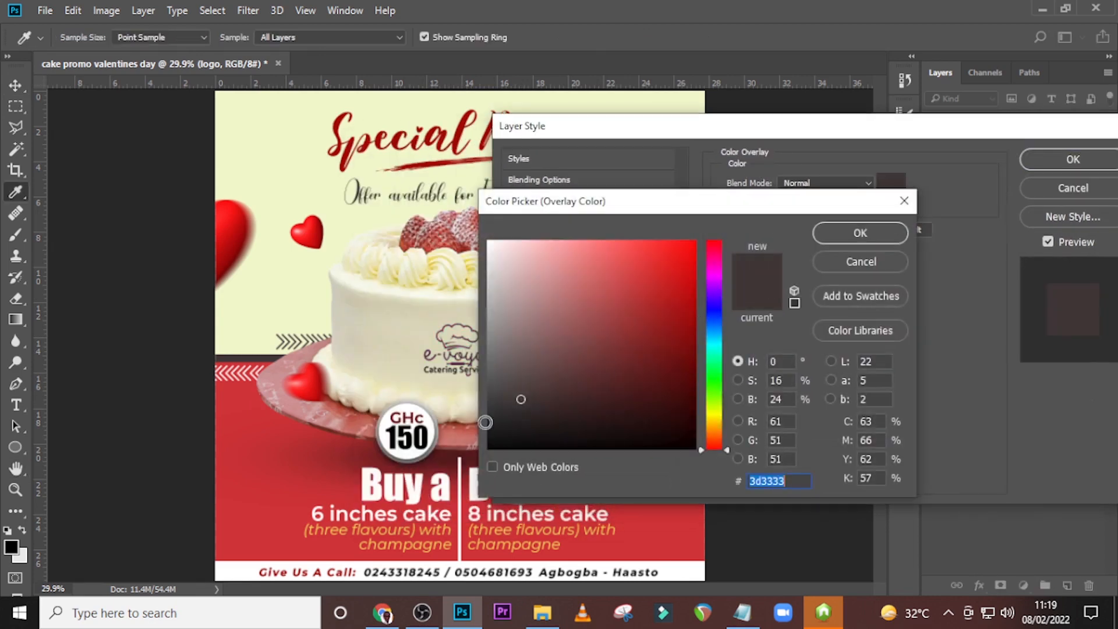
click(347, 152)
click(280, 451)
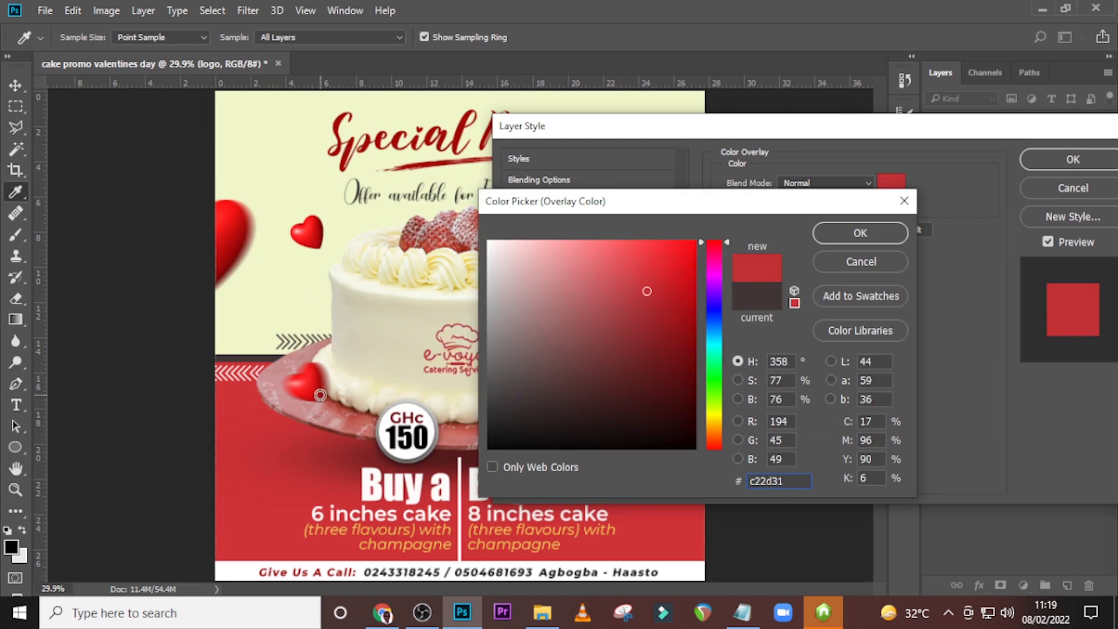
click(263, 335)
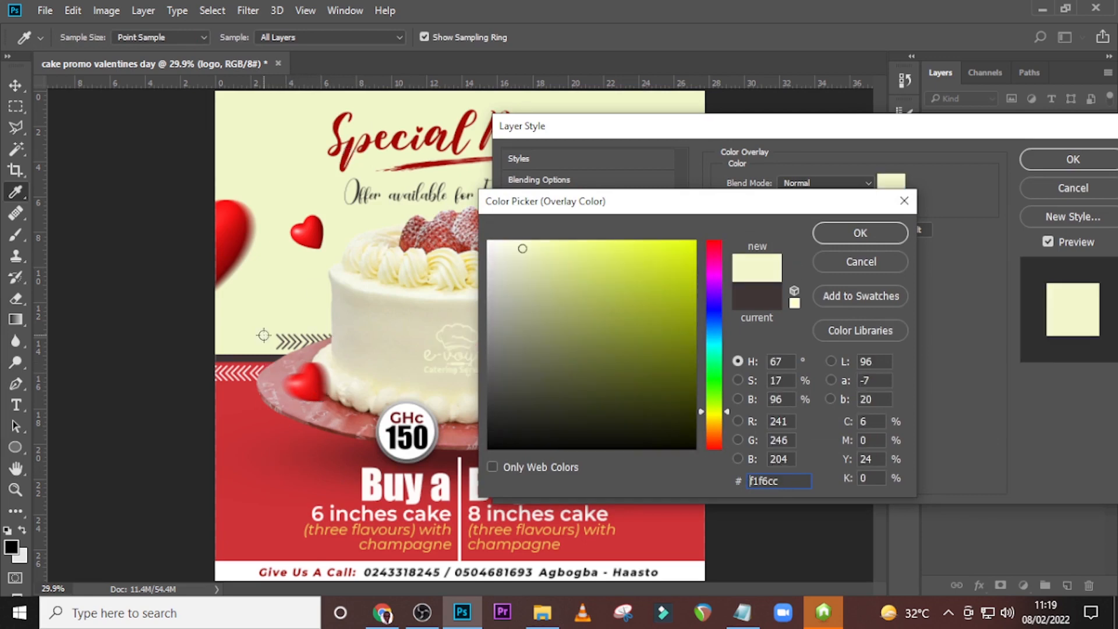
click(347, 153)
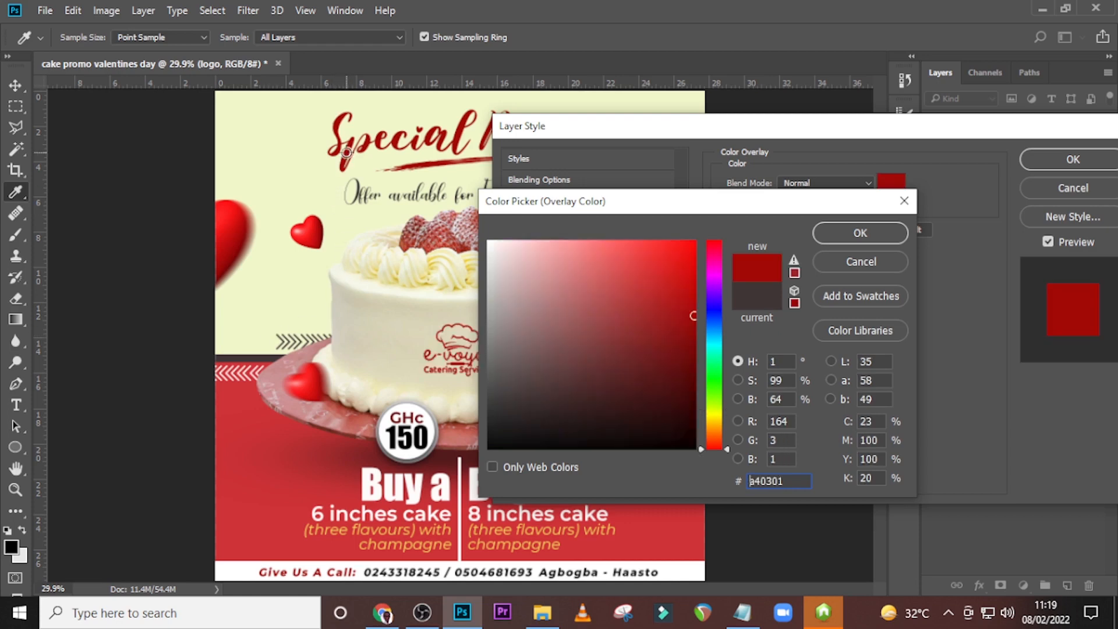
click(856, 234)
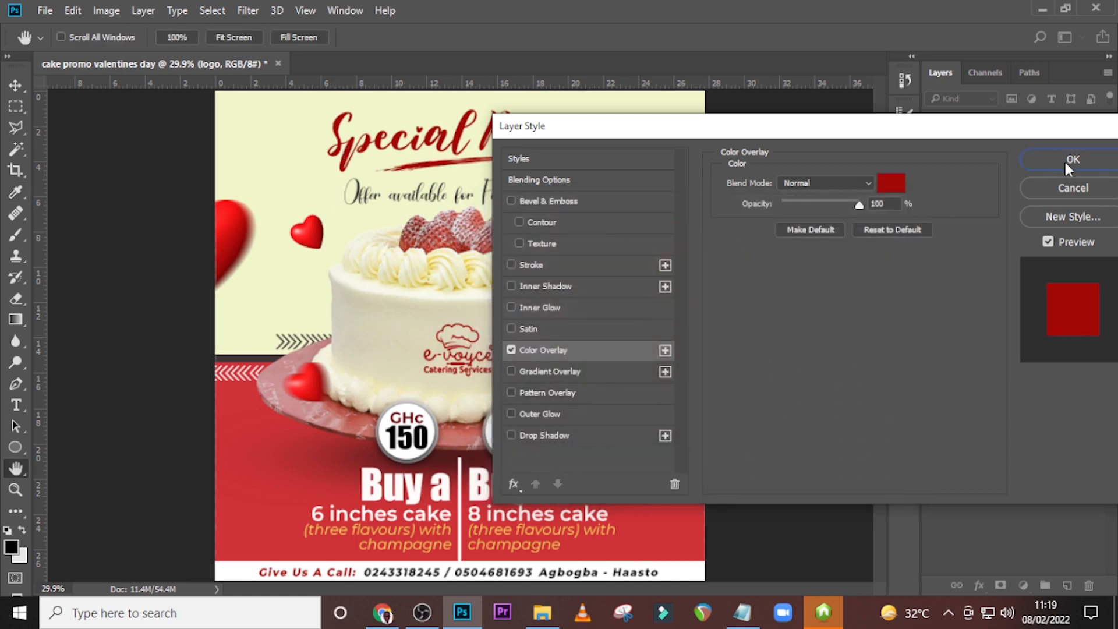
click(1064, 160)
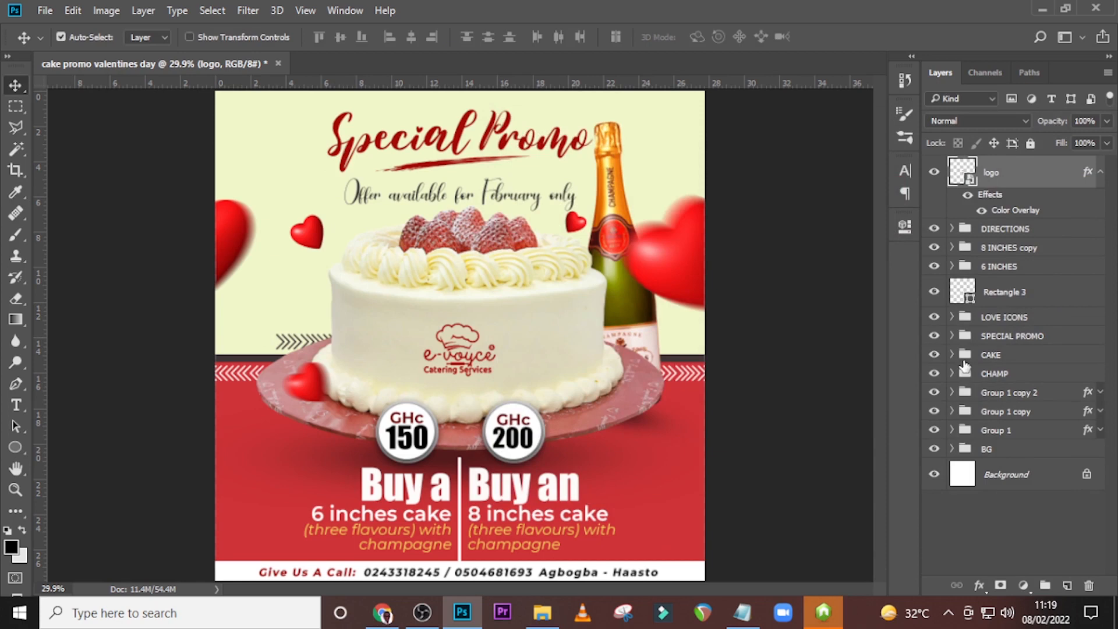
Check the logo's centring against the guides, nudge it slightly down on the cake's front, and hide the guides.
key(ctrl+semicolon)
key(ctrl+t)
key(Return)
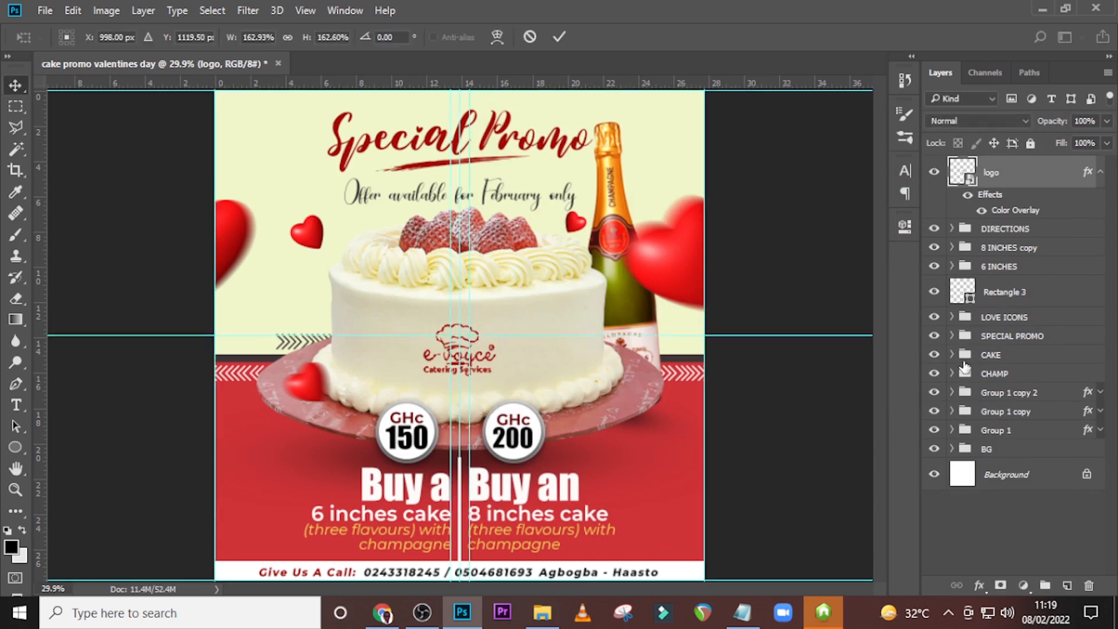
key(shift+Down)
key(shift+Down)
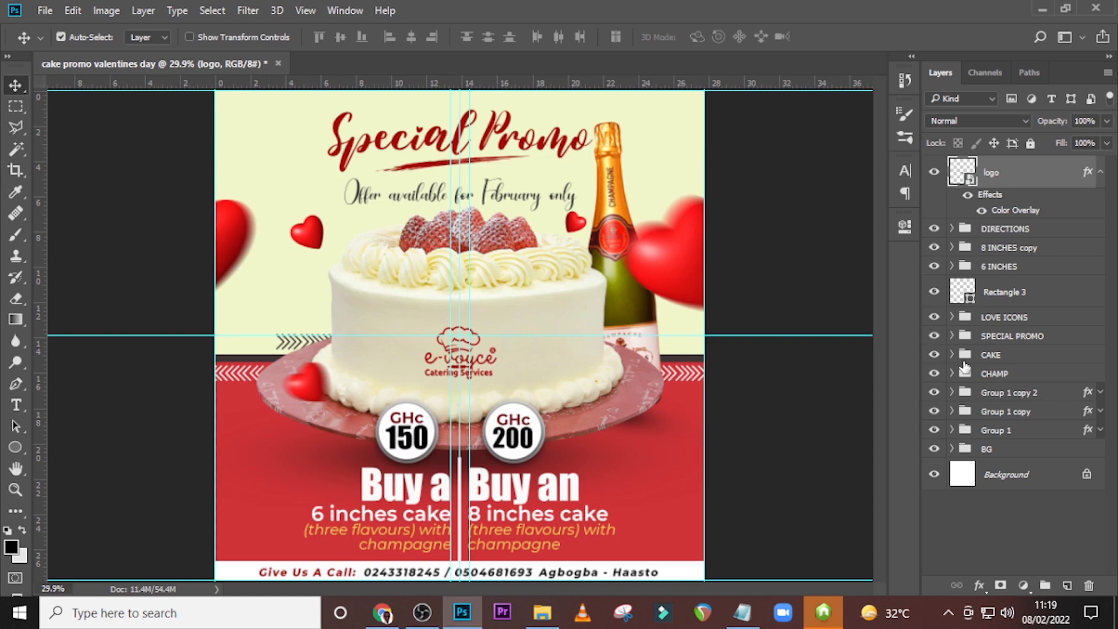
key(ctrl+plus)
key(ctrl+semicolon)
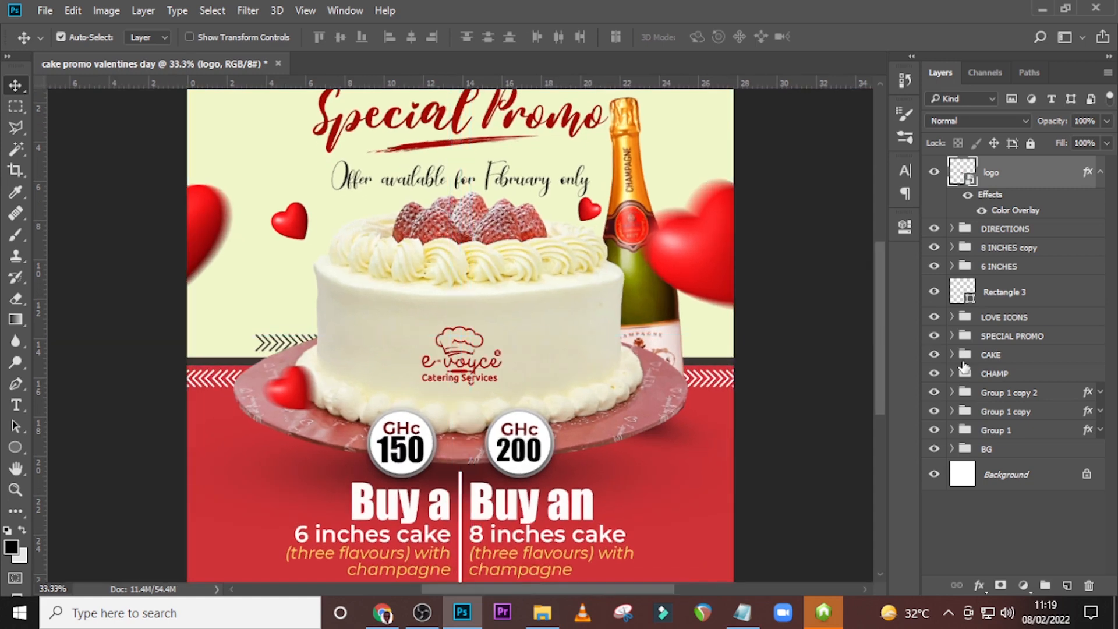
key(ctrl+minus)
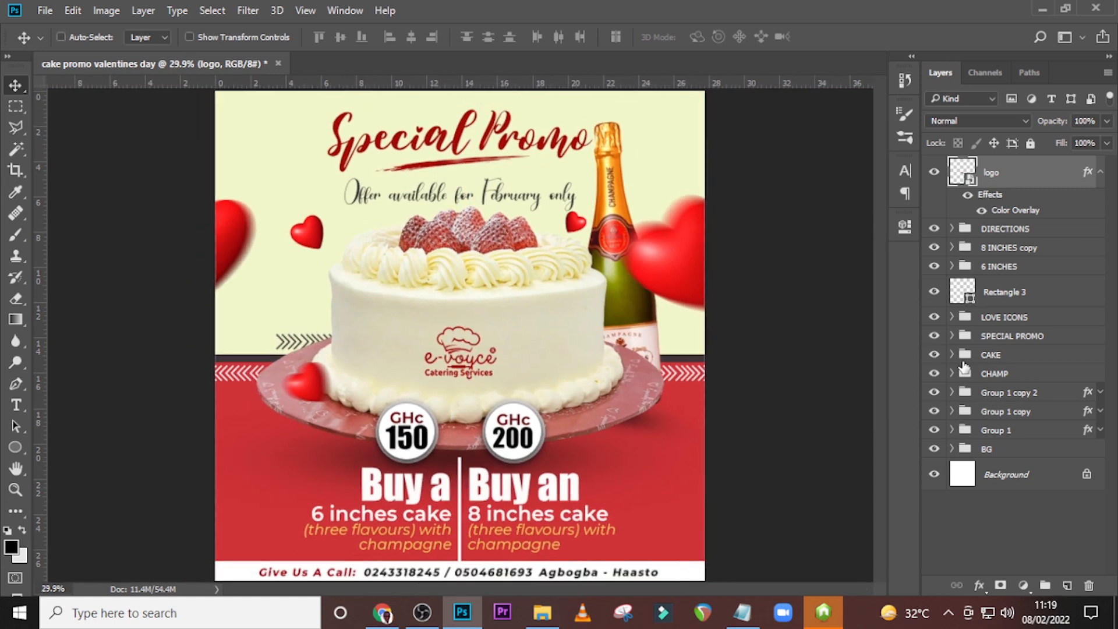